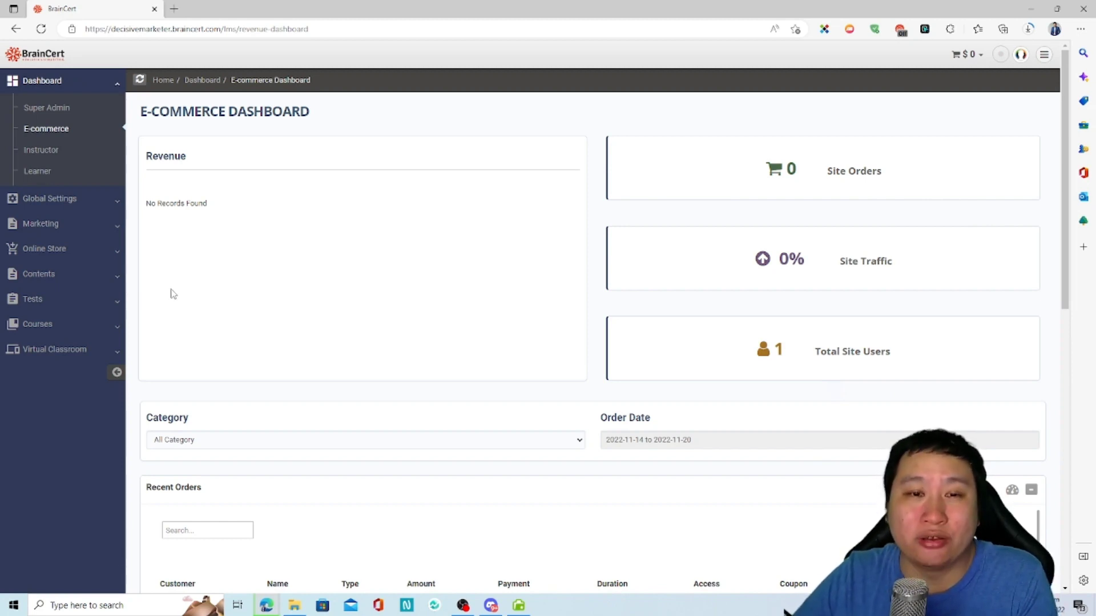
Look through the E-commerce dashboard, including its revenue, site orders and recent orders sections.
{"action": "scroll", "coordinate": [186, 328], "scroll_direction": "down", "scroll_amount": 7}
{"action": "scroll", "coordinate": [343, 374], "scroll_direction": "down", "scroll_amount": 3}
{"action": "scroll", "coordinate": [409, 374], "scroll_direction": "up", "scroll_amount": 10}
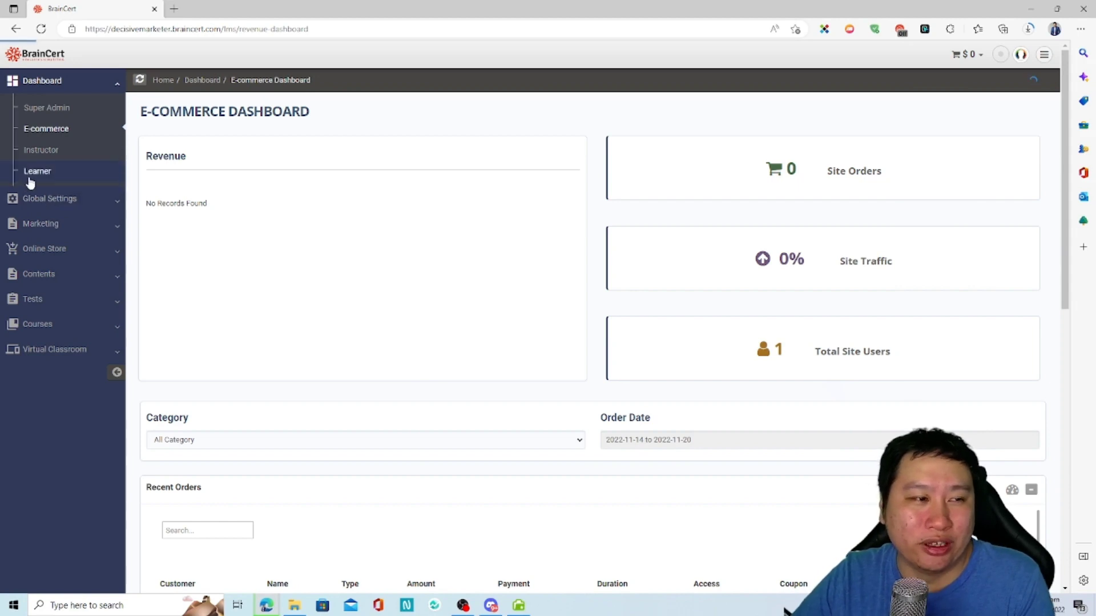
Review the Instructor dashboard and the Learner dashboard.
{"action": "left_click", "coordinate": [51, 150]}
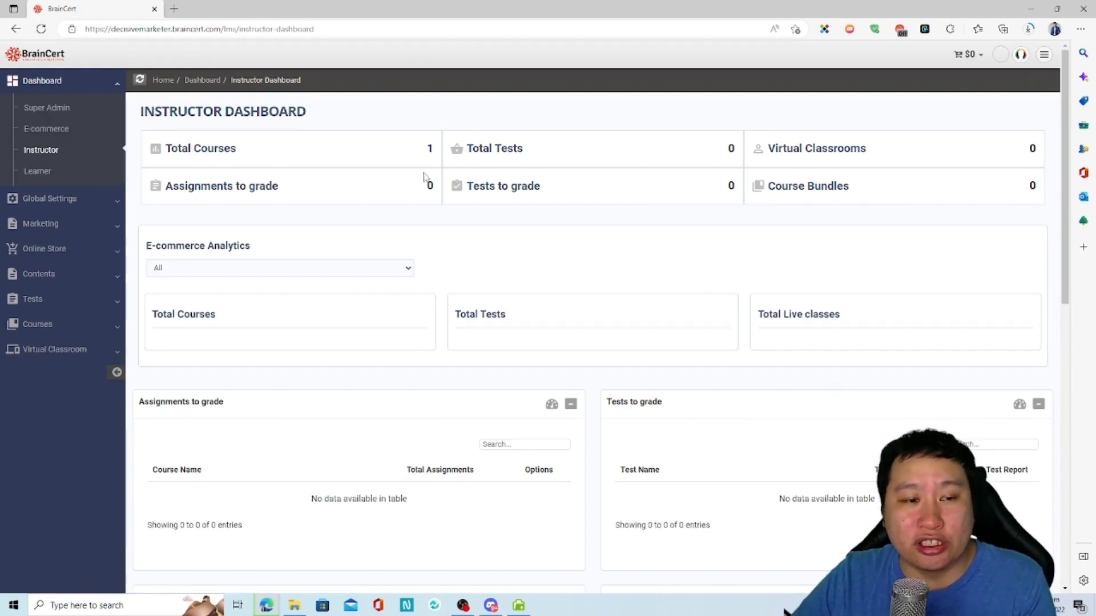
{"action": "scroll", "coordinate": [599, 244], "scroll_direction": "down", "scroll_amount": 10}
{"action": "scroll", "coordinate": [521, 369], "scroll_direction": "up", "scroll_amount": 10}
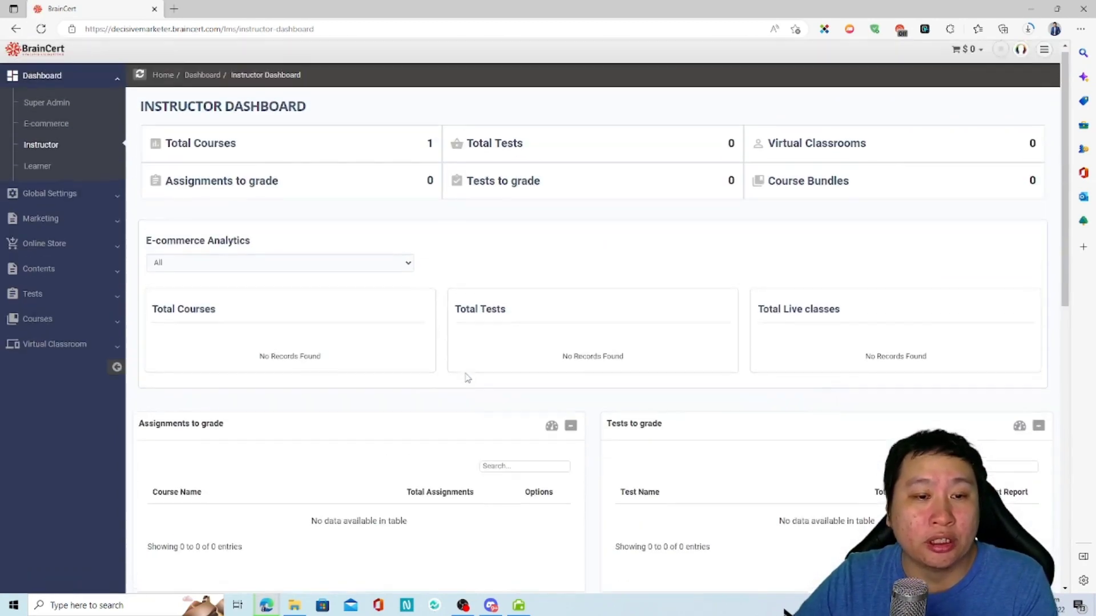
{"action": "left_click", "coordinate": [76, 180]}
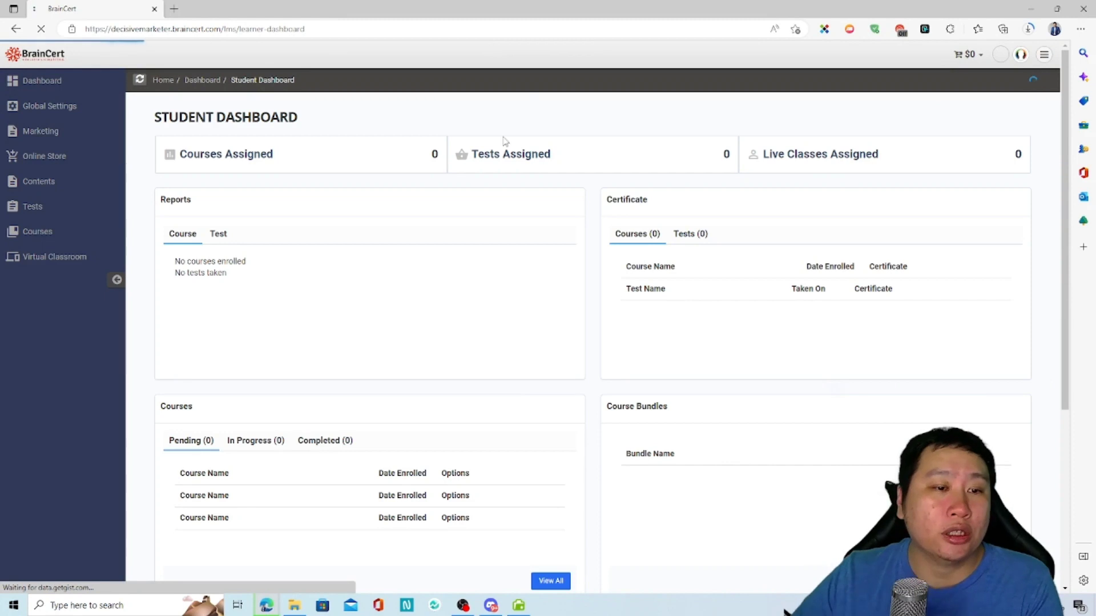
{"action": "scroll", "coordinate": [343, 288], "scroll_direction": "down", "scroll_amount": 3}
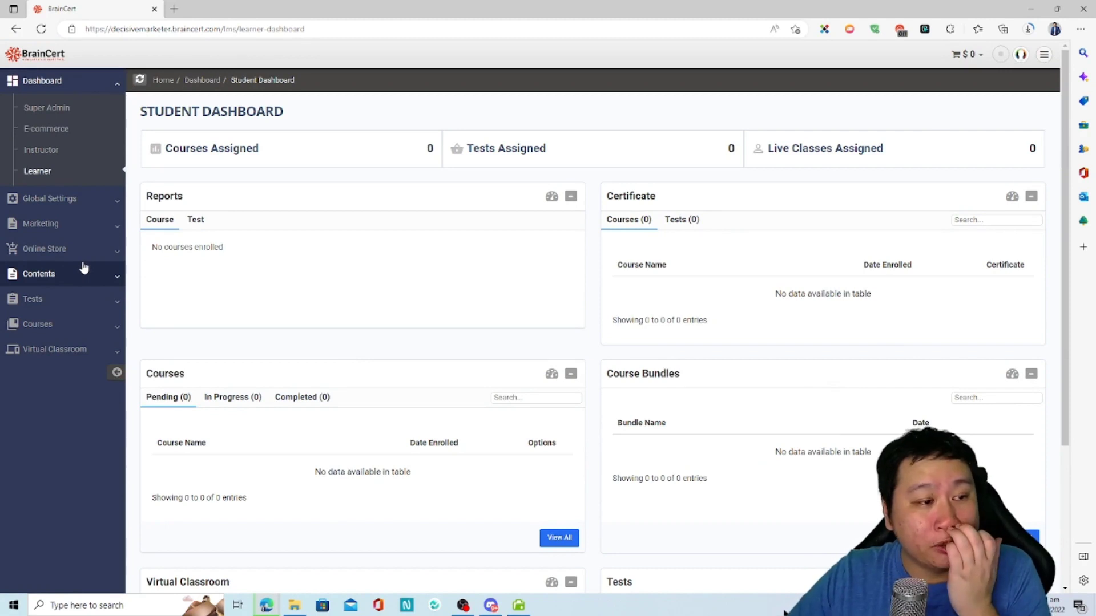
Open the Basic settings under Global Settings and copy the site's root address without the /lms/settings path.
{"action": "left_click", "coordinate": [86, 202]}
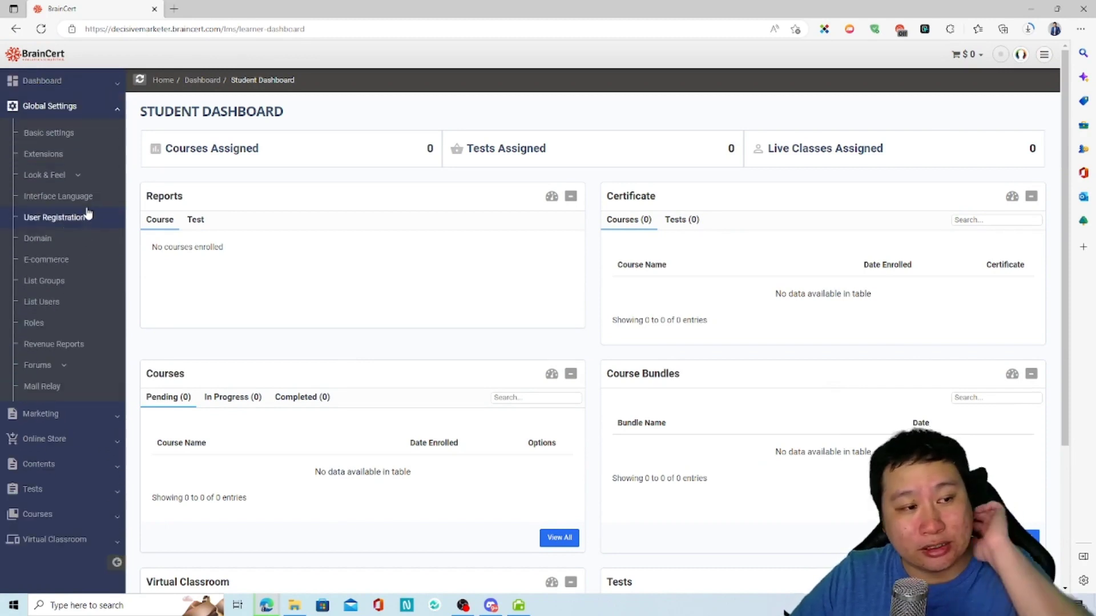
{"action": "left_click", "coordinate": [78, 134]}
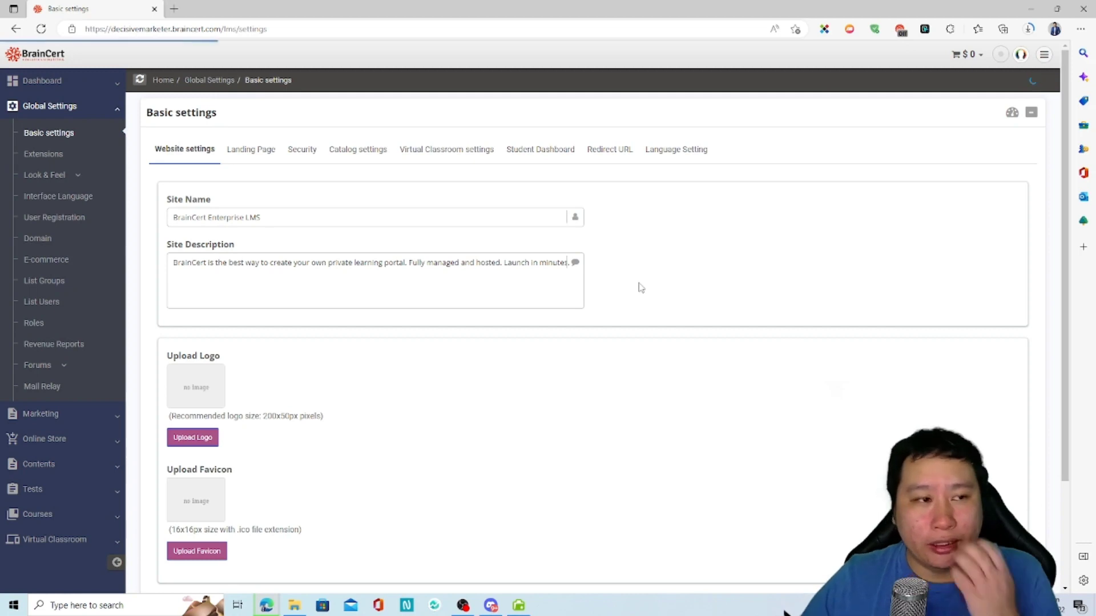
{"action": "left_click", "coordinate": [203, 29]}
{"action": "double_click", "coordinate": [216, 29]}
{"action": "key", "text": "shift+Home"}
{"action": "key", "text": "ctrl+c"}
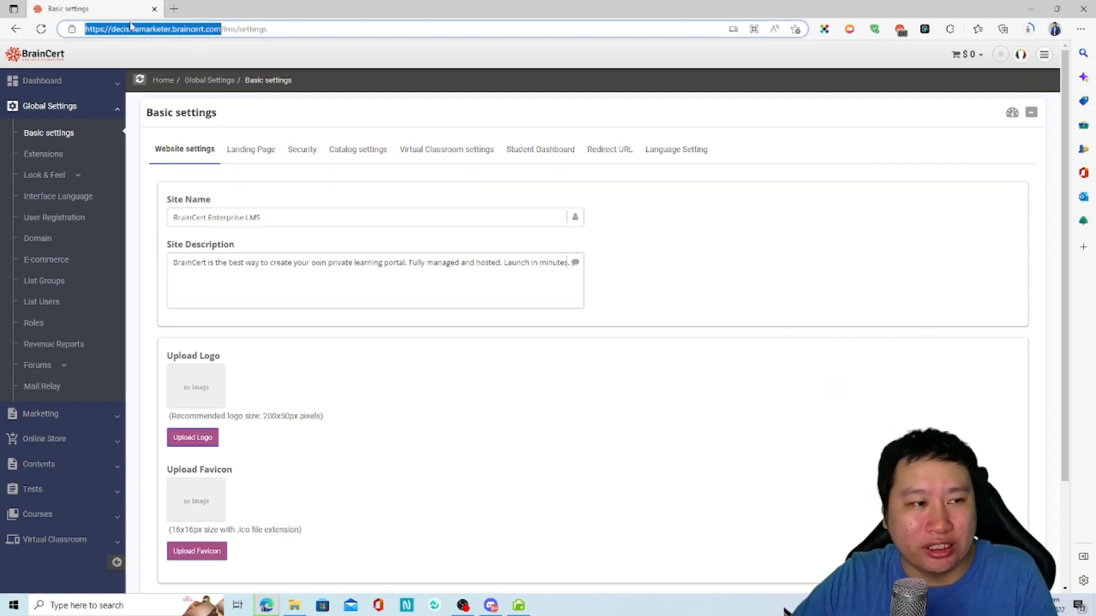
Try to view the public site by loading the copied root address in a new tab, and close that tab.
{"action": "left_click", "coordinate": [174, 9]}
{"action": "key", "text": "ctrl+v"}
{"action": "type", "text": "/"}
{"action": "key", "text": "Return"}
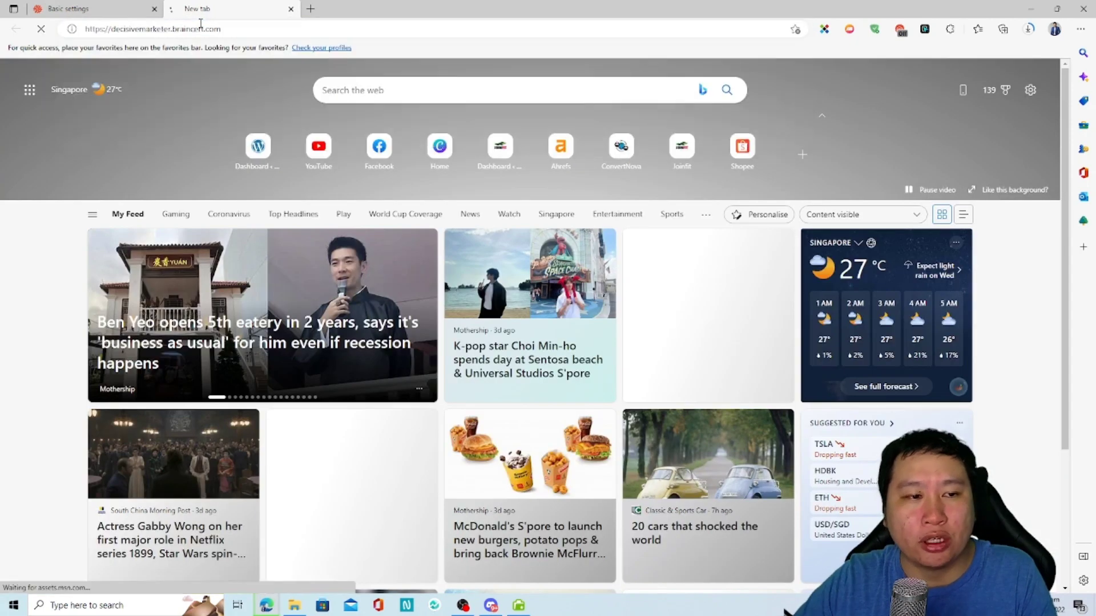
{"action": "left_click", "coordinate": [112, 8]}
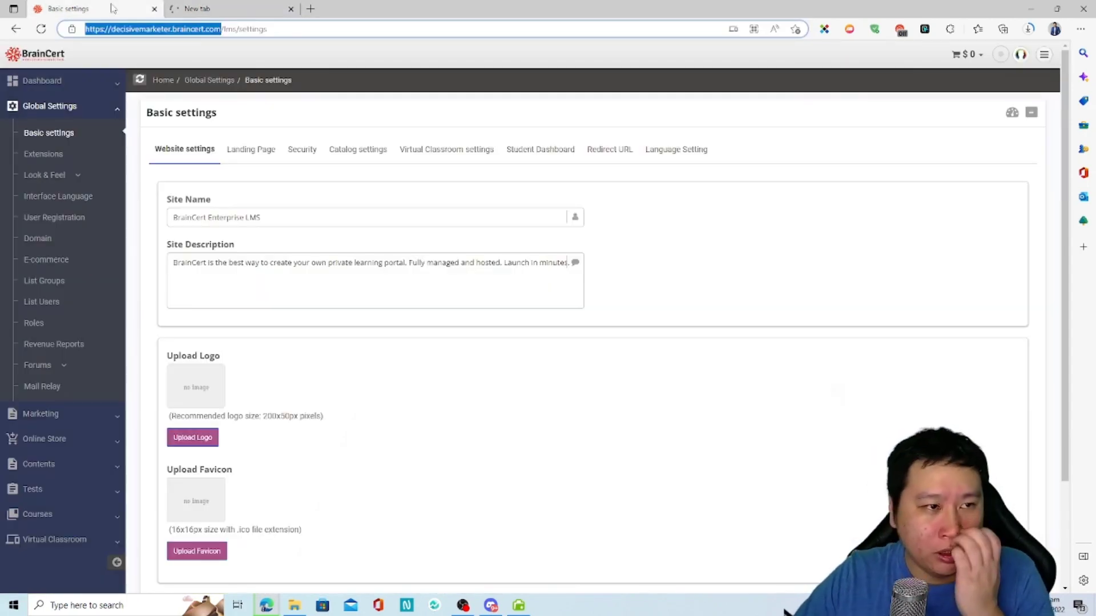
{"action": "left_click", "coordinate": [197, 8]}
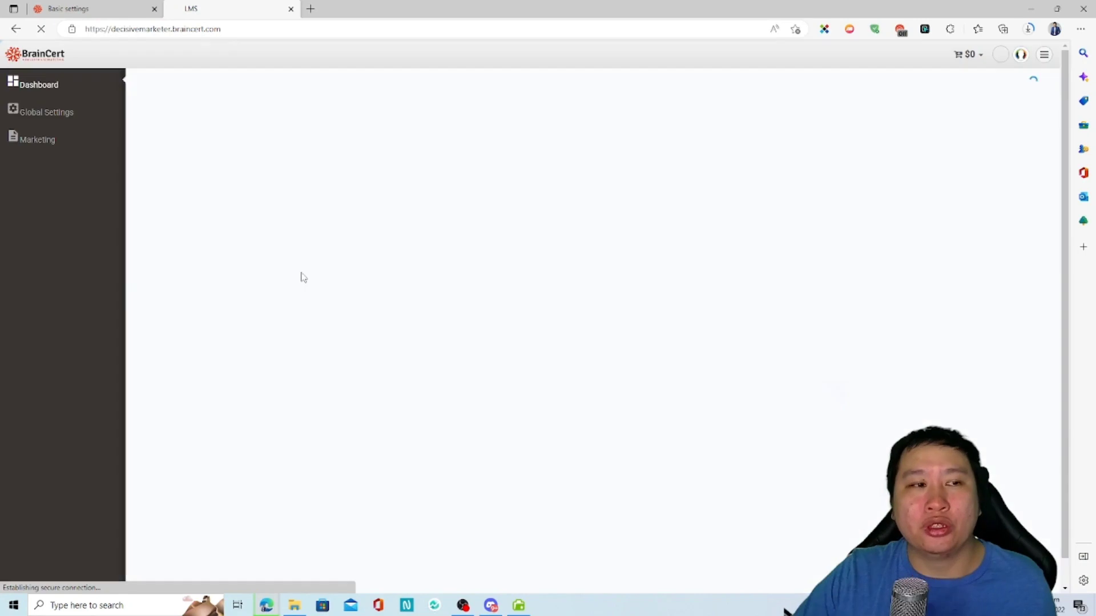
{"action": "left_click", "coordinate": [259, 29]}
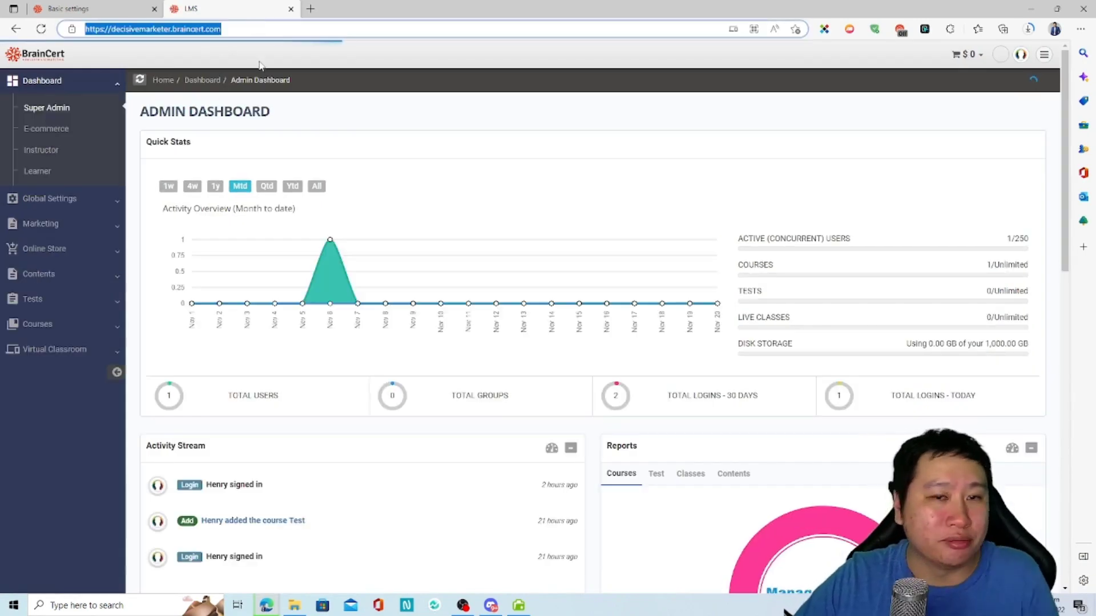
{"action": "left_click", "coordinate": [291, 8]}
Load the copied root address in a private browser window, review the whole public landing page, and close the window.
{"action": "left_click", "coordinate": [1081, 29]}
{"action": "left_click", "coordinate": [993, 84]}
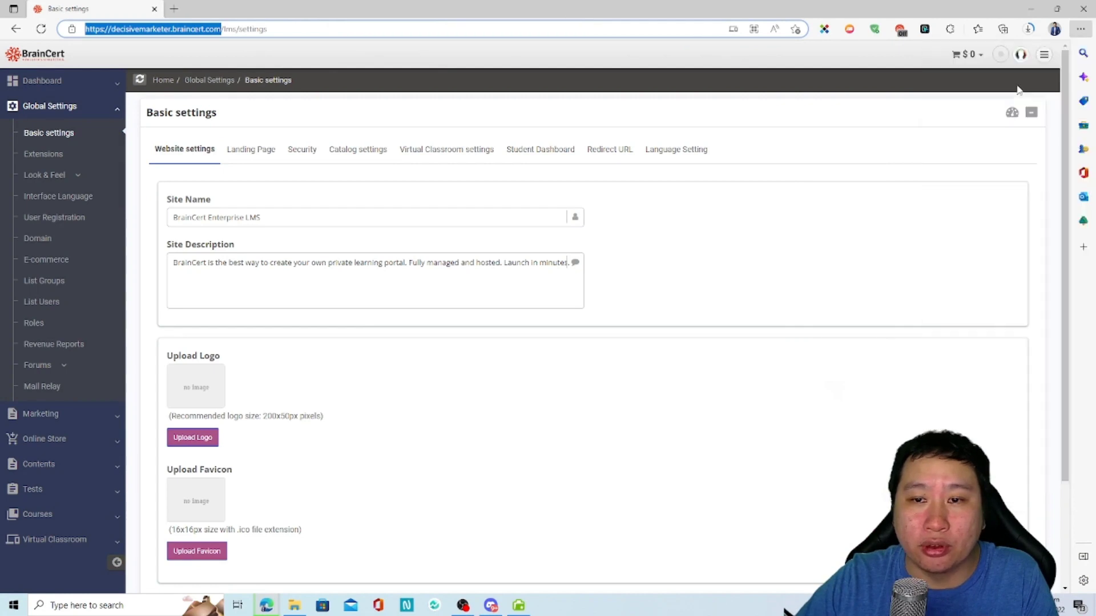
{"action": "key", "text": "ctrl+v"}
{"action": "key", "text": "Return"}
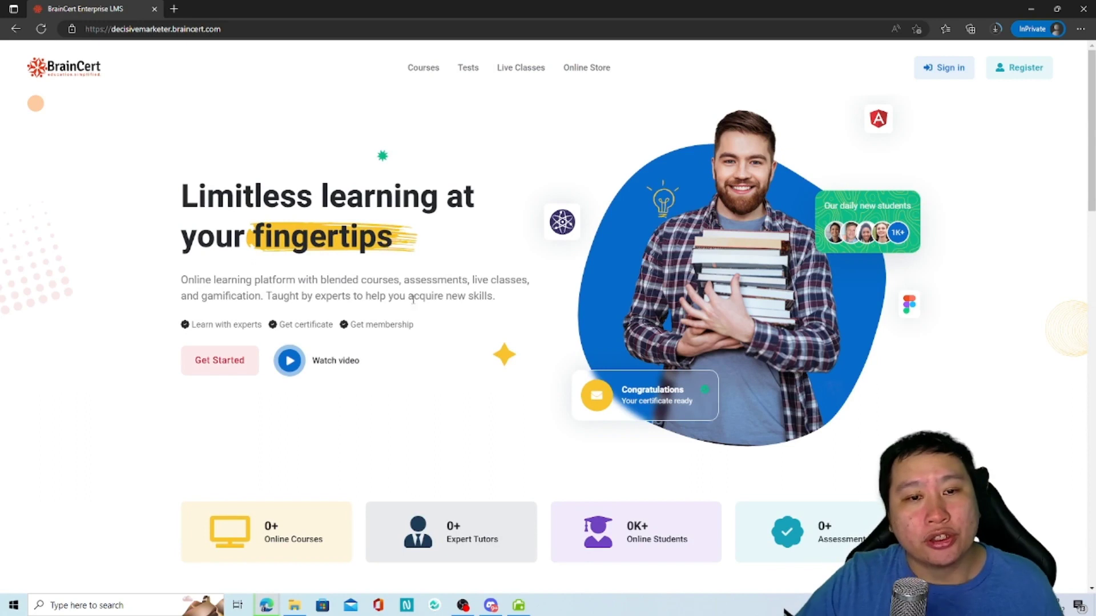
{"action": "scroll", "coordinate": [285, 290], "scroll_direction": "down", "scroll_amount": 15}
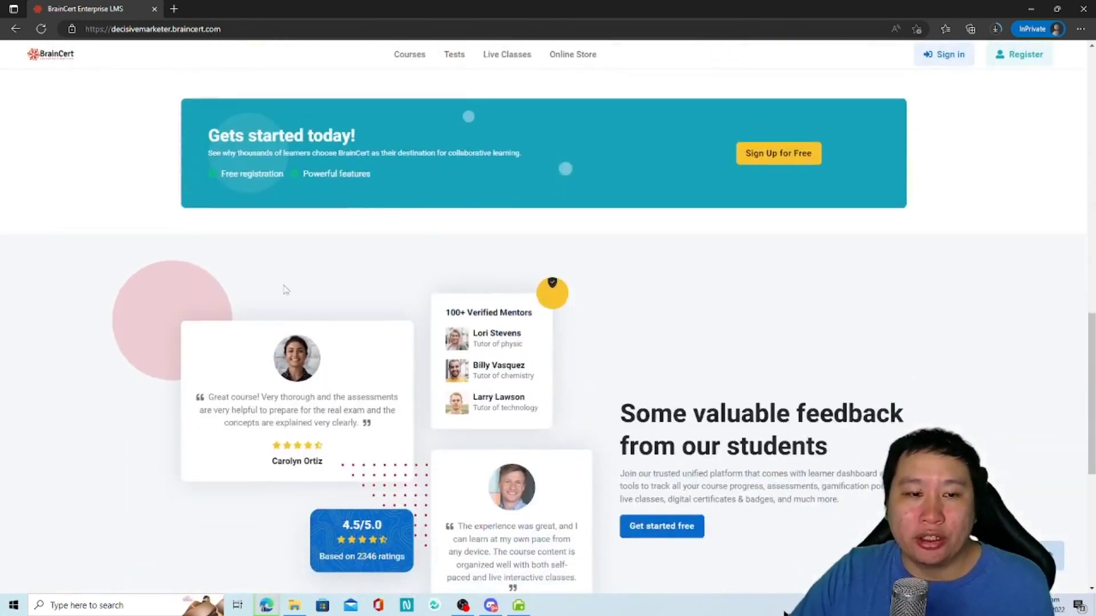
{"action": "scroll", "coordinate": [552, 421], "scroll_direction": "down", "scroll_amount": 5}
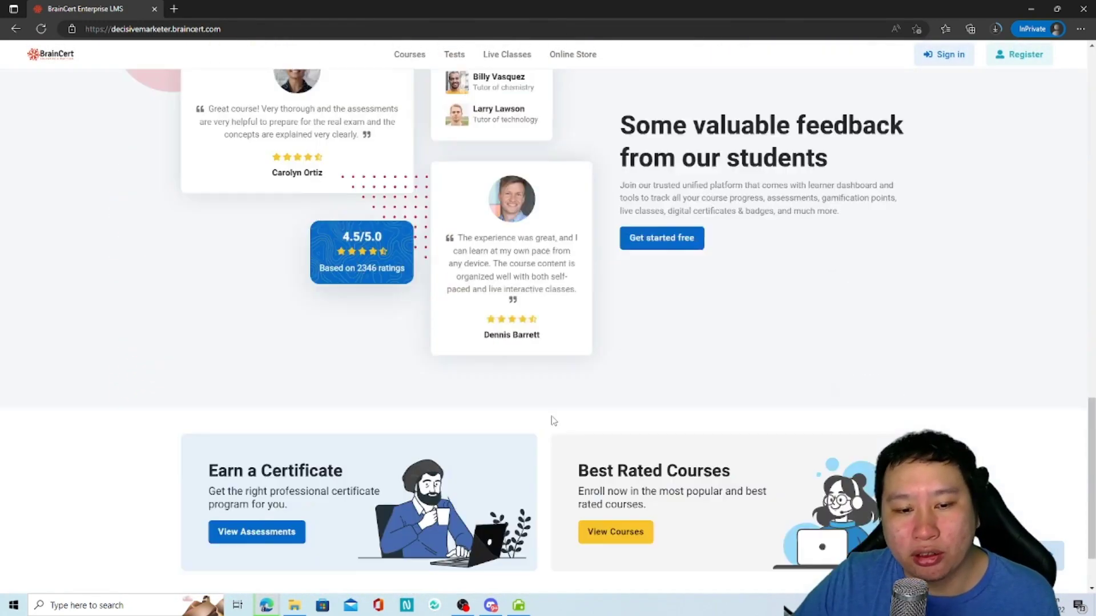
{"action": "scroll", "coordinate": [553, 420], "scroll_direction": "down", "scroll_amount": 2}
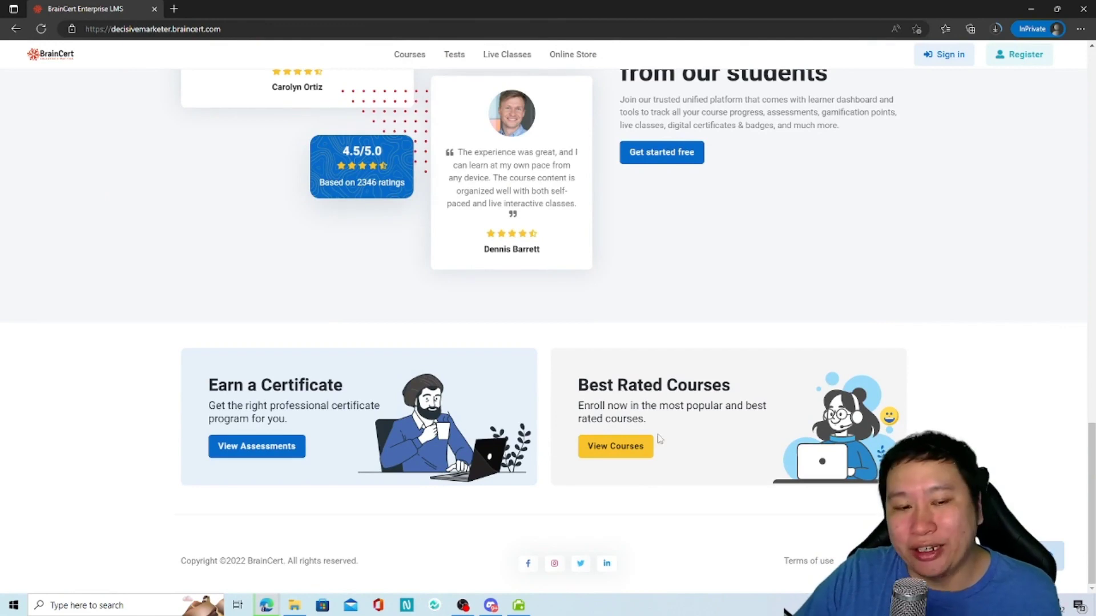
{"action": "scroll", "coordinate": [641, 447], "scroll_direction": "up", "scroll_amount": 20}
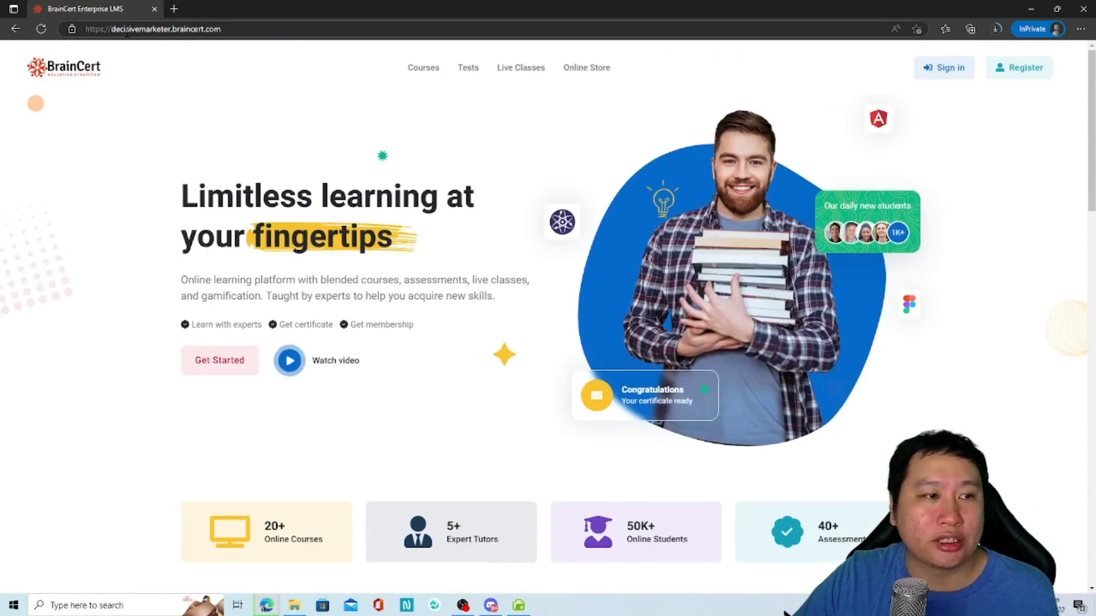
{"action": "left_click", "coordinate": [1083, 8]}
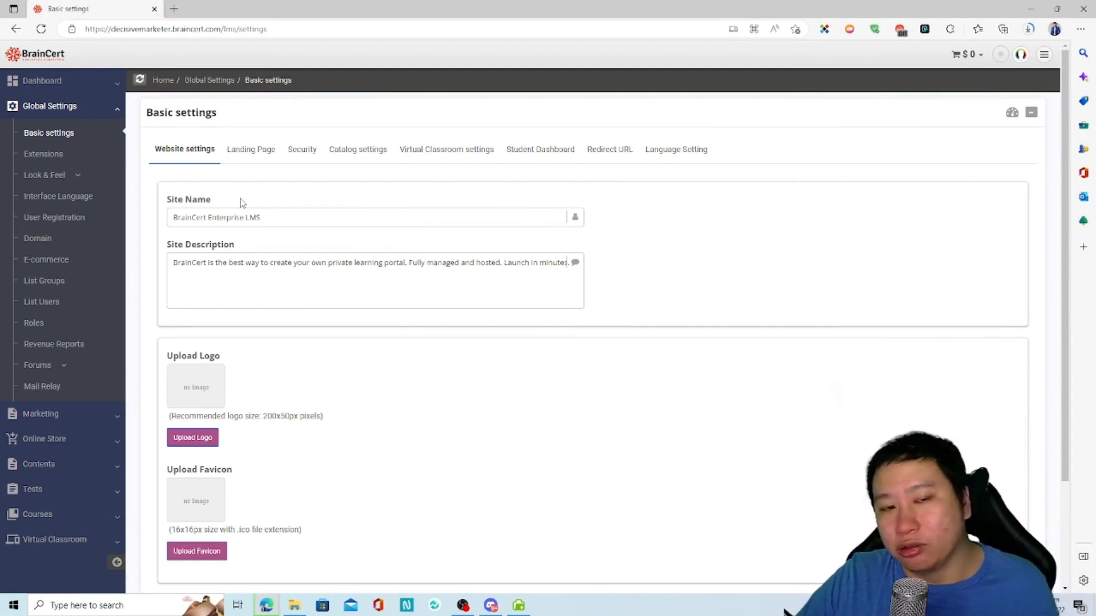
Set the website's time zone to (GMT+08:00) Kuala Lumpur, Singapore and save the settings.
{"action": "left_click", "coordinate": [267, 272]}
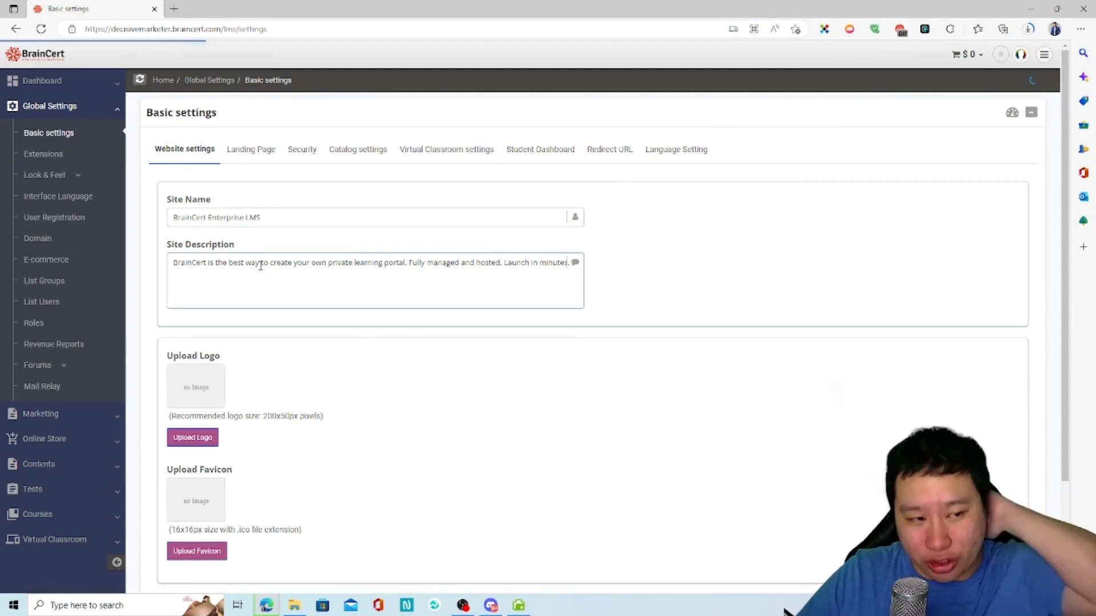
{"action": "scroll", "coordinate": [264, 294], "scroll_direction": "down", "scroll_amount": 2}
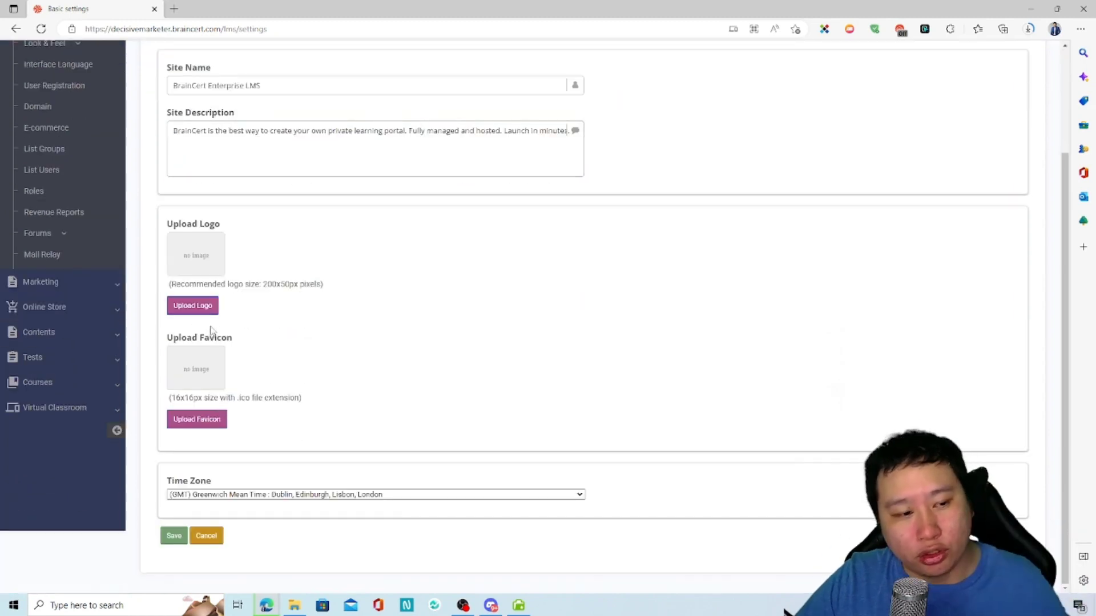
{"action": "left_click", "coordinate": [342, 494]}
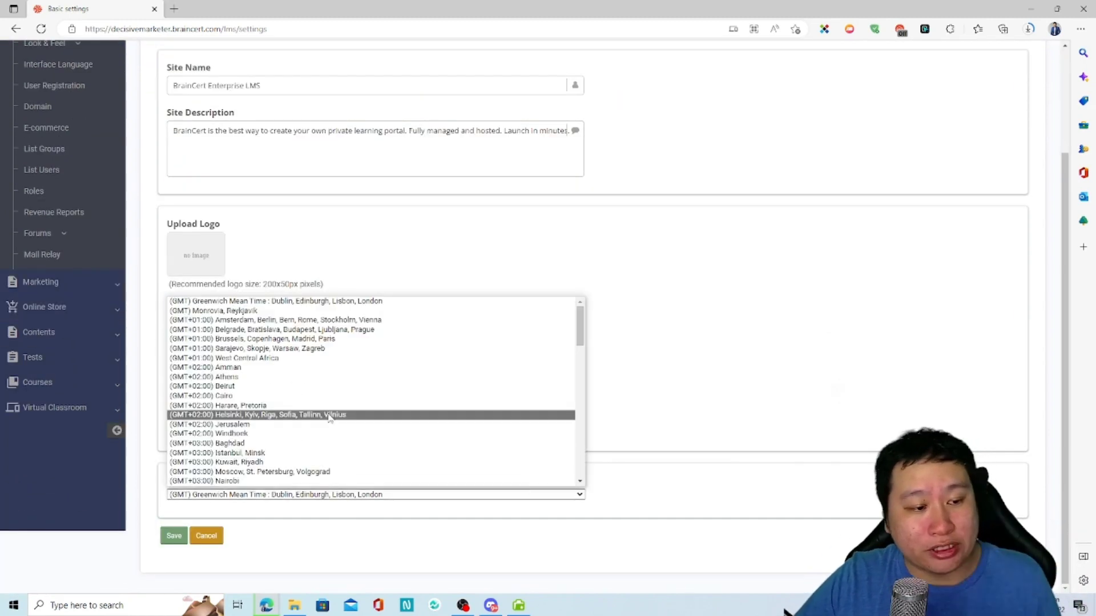
{"action": "scroll", "coordinate": [230, 462], "scroll_direction": "down", "scroll_amount": 8}
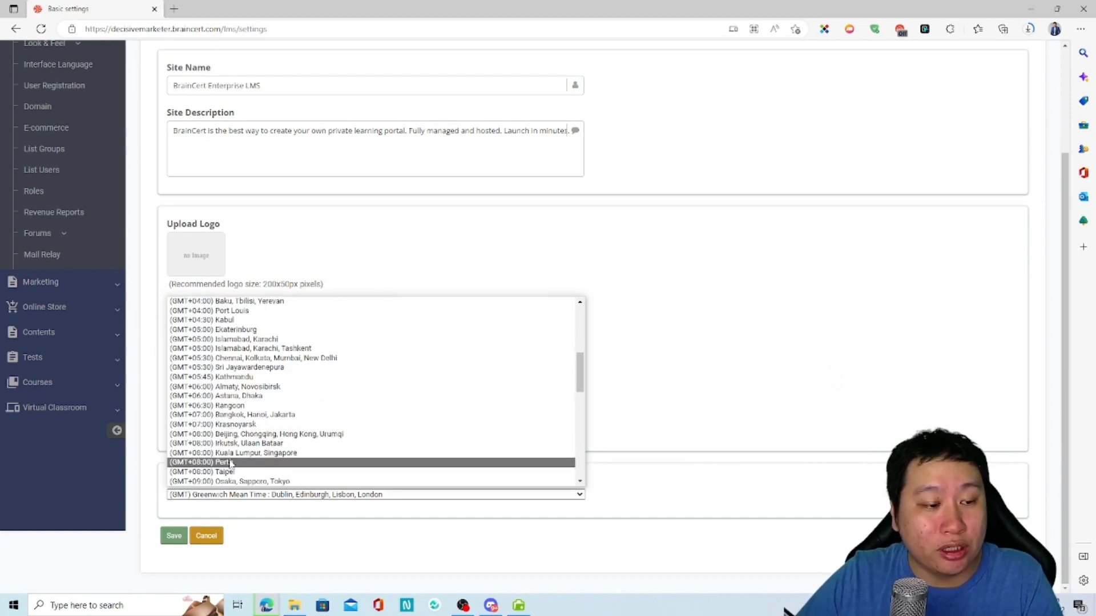
{"action": "left_click", "coordinate": [258, 453]}
{"action": "left_click", "coordinate": [178, 537]}
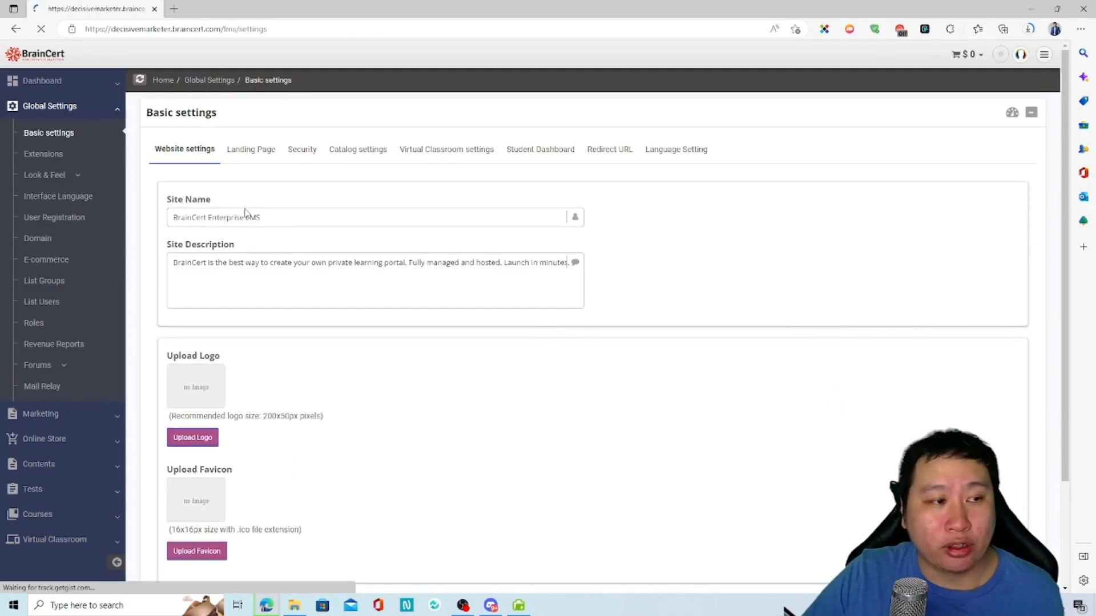
Examine the available choices for the site's default landing page view without changing the selection.
{"action": "left_click", "coordinate": [247, 210]}
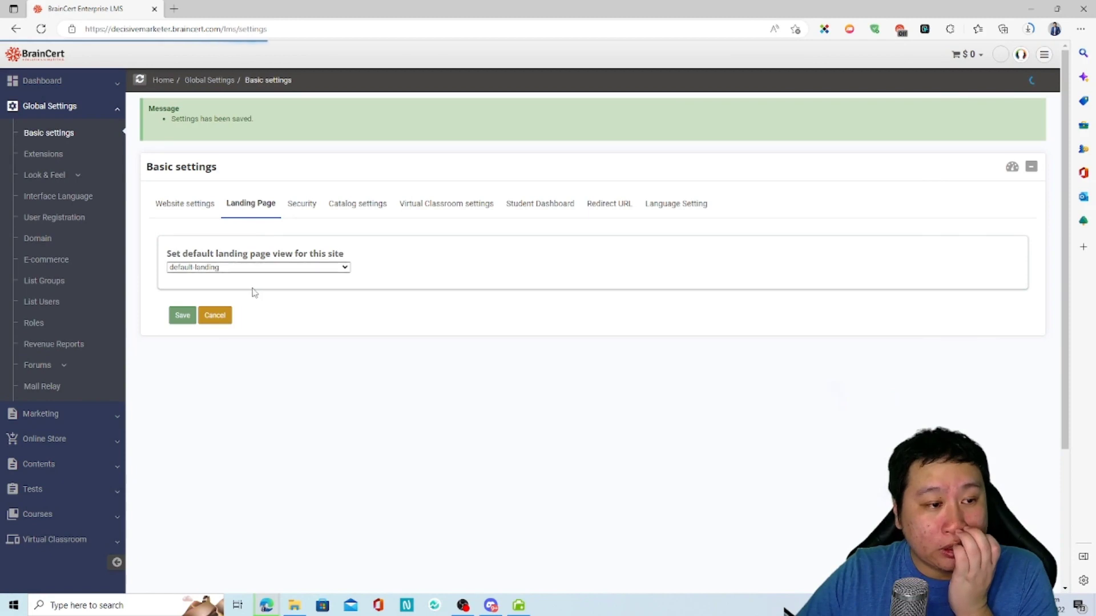
{"action": "left_click", "coordinate": [283, 268]}
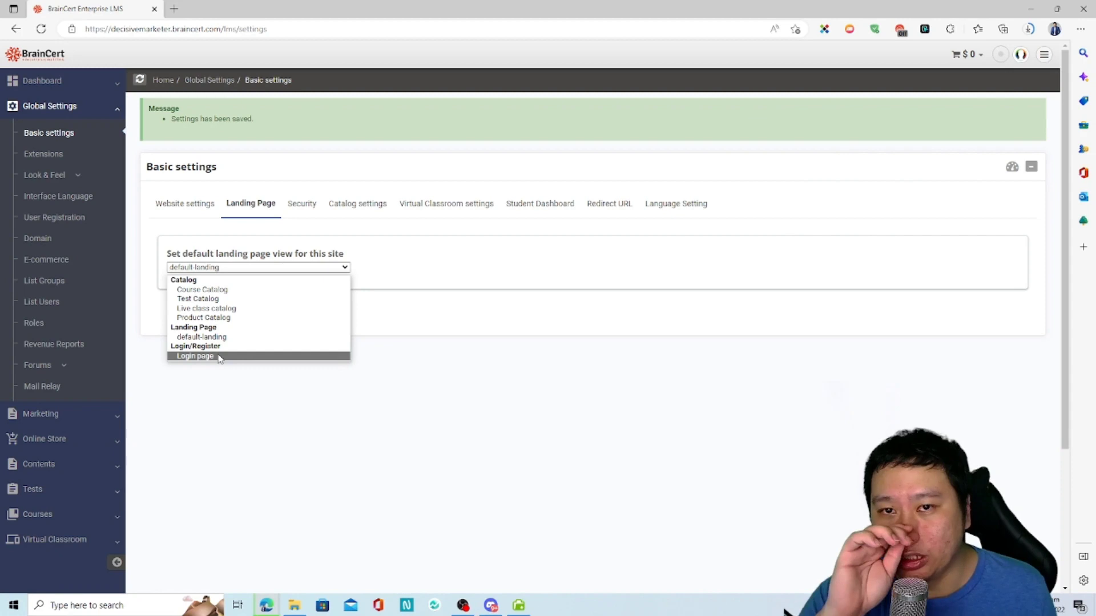
{"action": "left_click", "coordinate": [501, 411]}
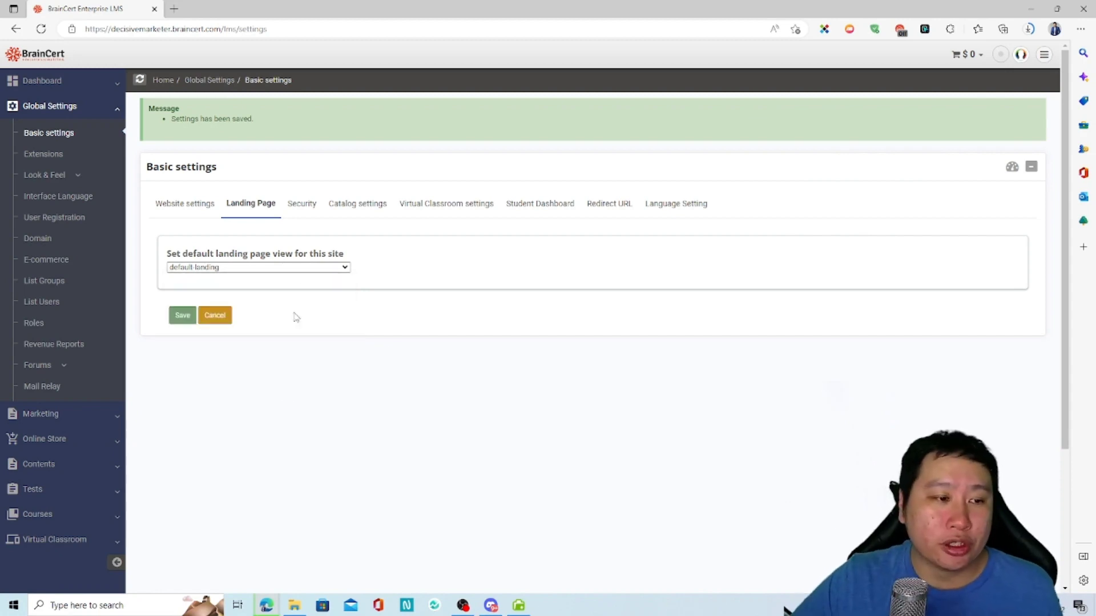
{"action": "left_click", "coordinate": [250, 268]}
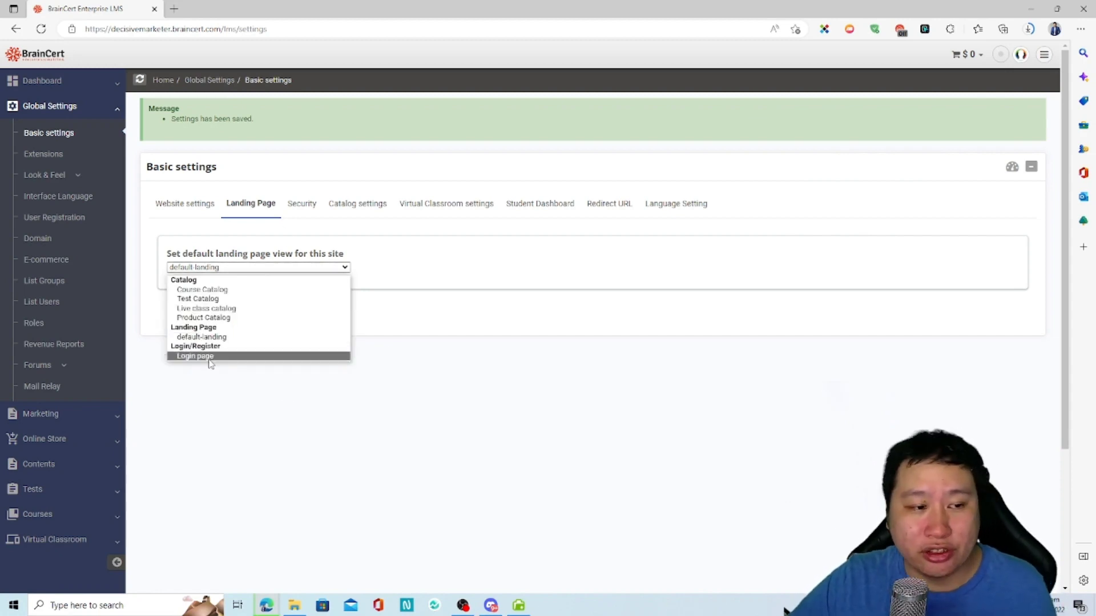
{"action": "left_click", "coordinate": [408, 384]}
Review the Security settings for logins, idle sessions and SSL, and display the Catalog settings.
{"action": "left_click", "coordinate": [311, 201]}
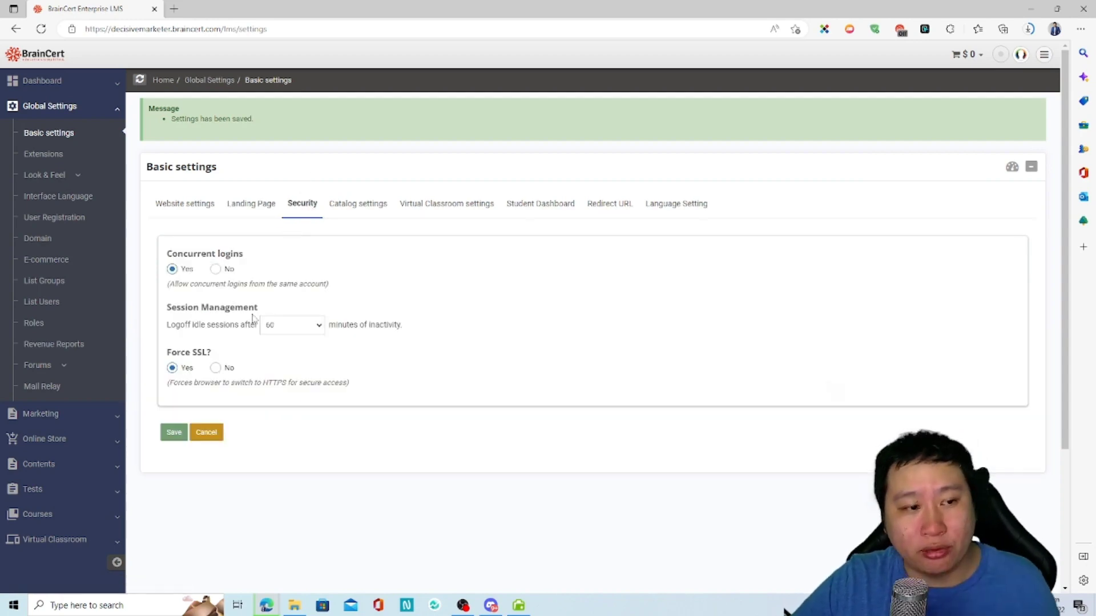
{"action": "left_click_drag", "start_coordinate": [197, 286], "coordinate": [244, 286]}
{"action": "left_click", "coordinate": [261, 285]}
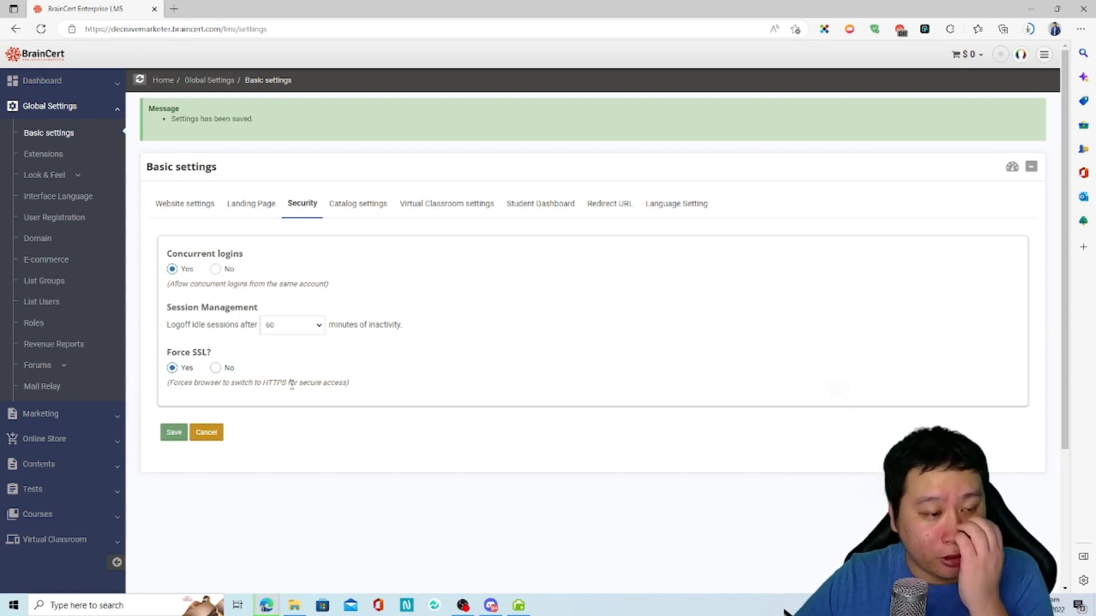
{"action": "left_click", "coordinate": [337, 207]}
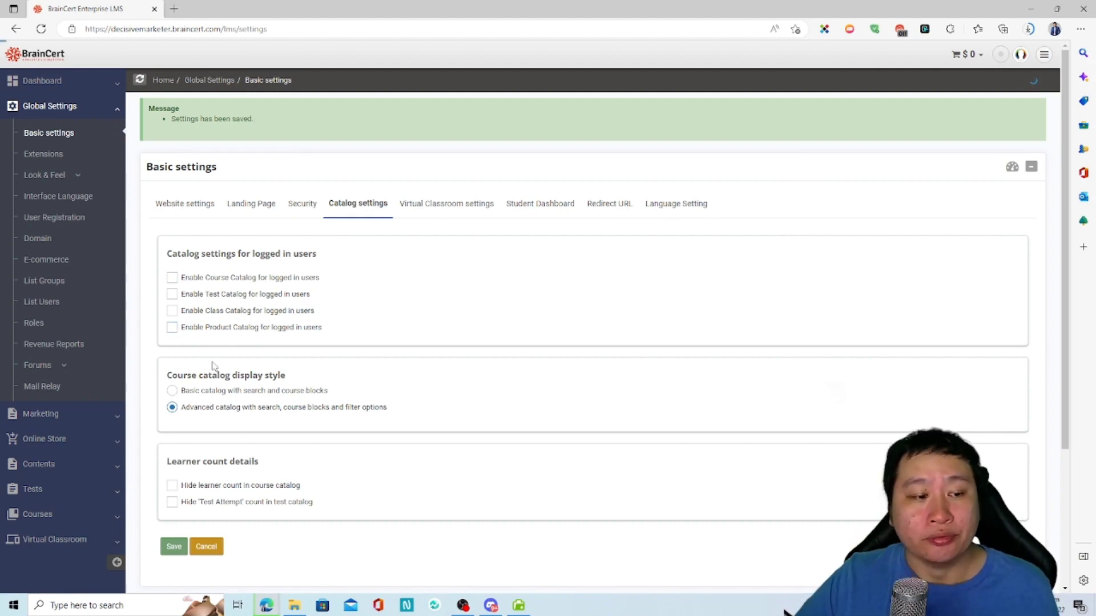
Display the Virtual Classroom settings, bringing the BrainCert browser window back to the front.
{"action": "left_click", "coordinate": [416, 211]}
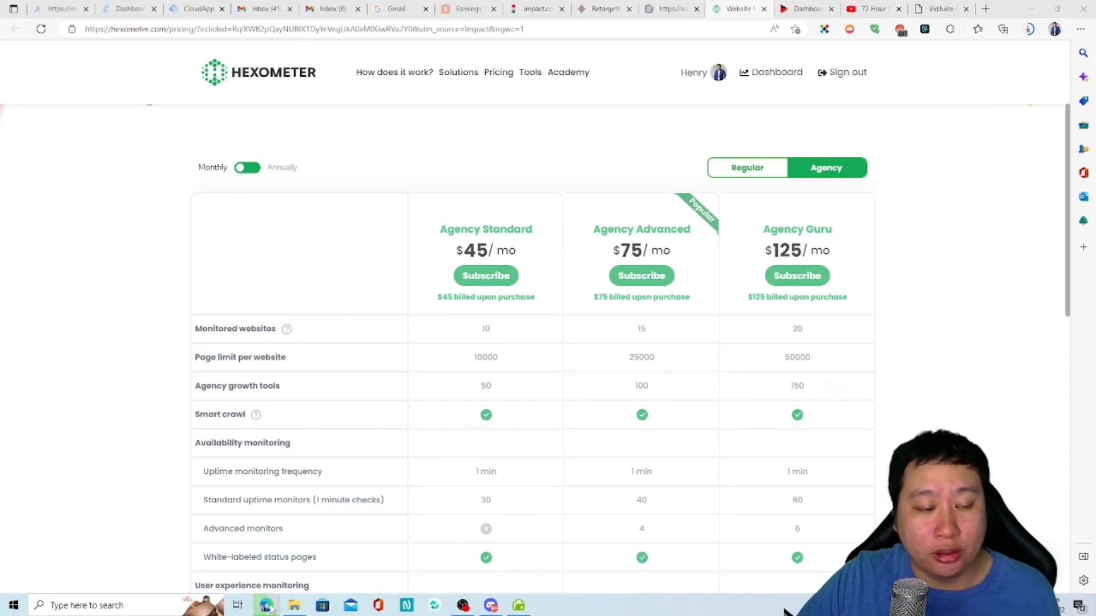
{"action": "mouse_move", "coordinate": [269, 606]}
{"action": "left_click", "coordinate": [496, 556]}
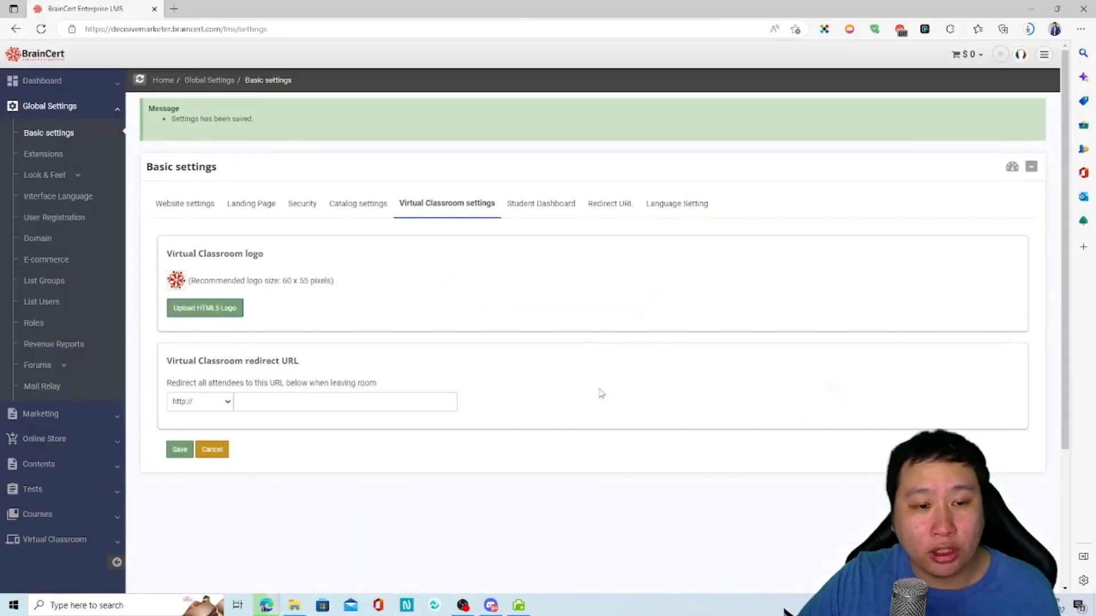
View the Student Dashboard widget settings and open the logout redirect URL for editing.
{"action": "left_click", "coordinate": [517, 204]}
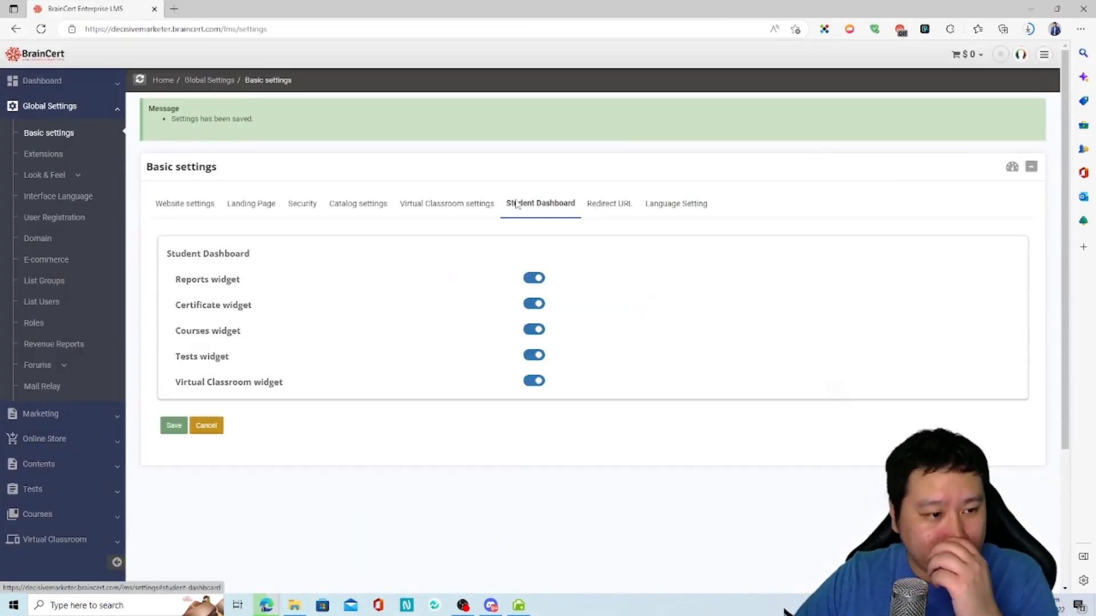
{"action": "left_click", "coordinate": [623, 218]}
{"action": "left_click", "coordinate": [269, 276]}
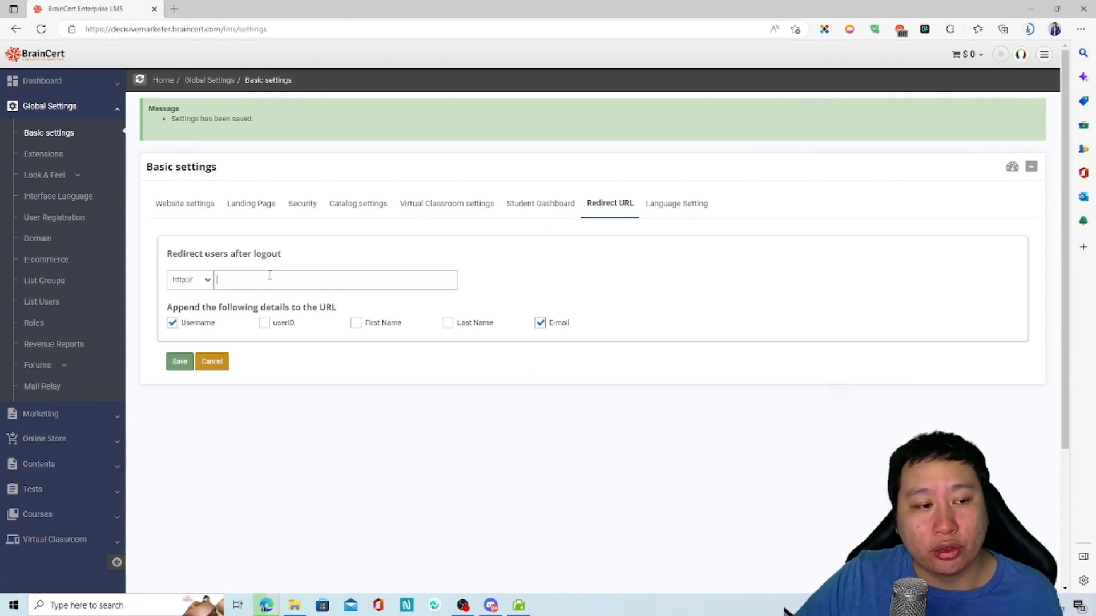
Review the custom label fields in the basic Language Setting section.
{"action": "left_click", "coordinate": [703, 206]}
{"action": "scroll", "coordinate": [511, 376], "scroll_direction": "down", "scroll_amount": 10}
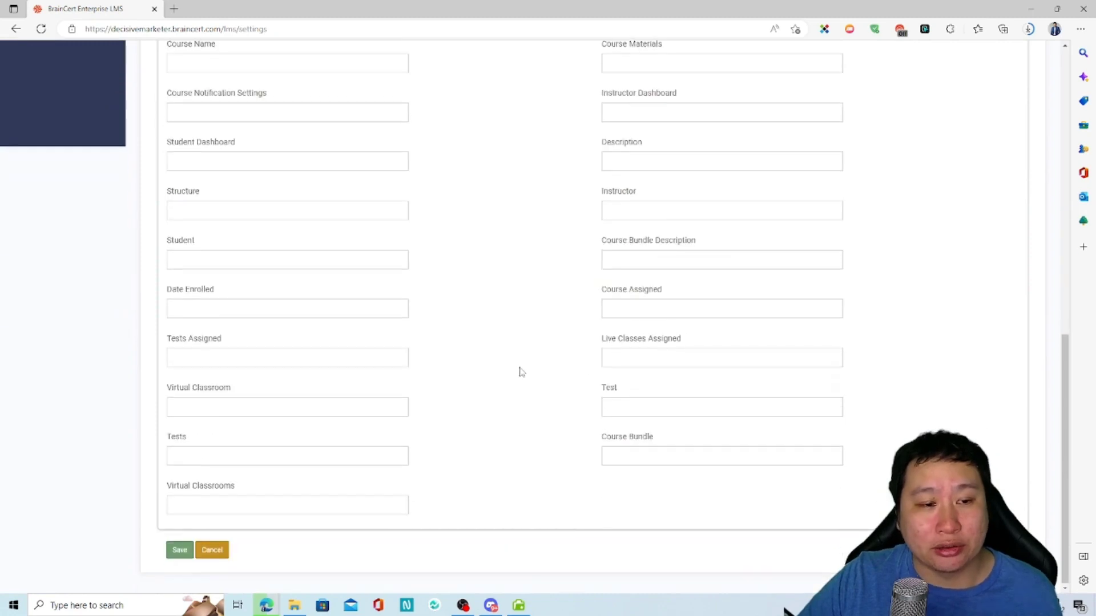
{"action": "key", "text": "Return"}
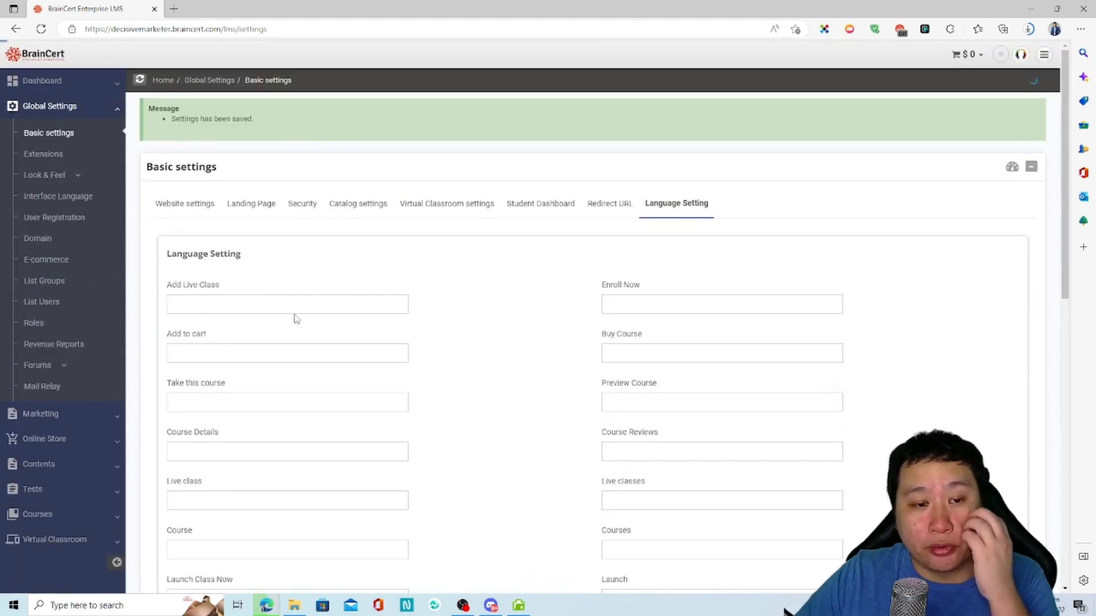
Enable the Calendar - Online Classes and Offline Events extension and save its settings.
{"action": "left_click", "coordinate": [65, 156]}
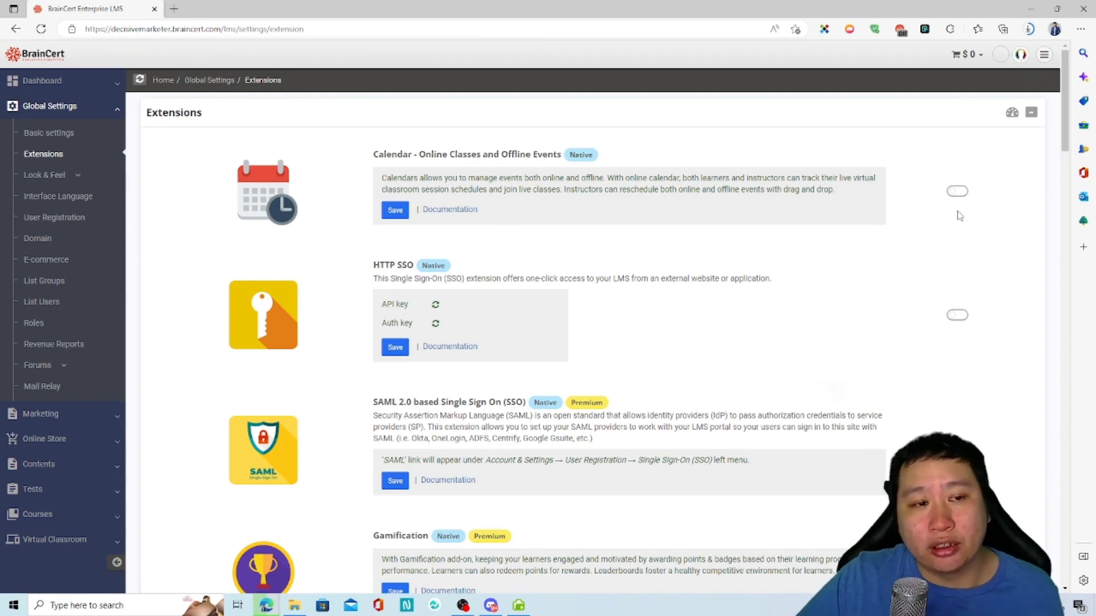
{"action": "left_click", "coordinate": [958, 192]}
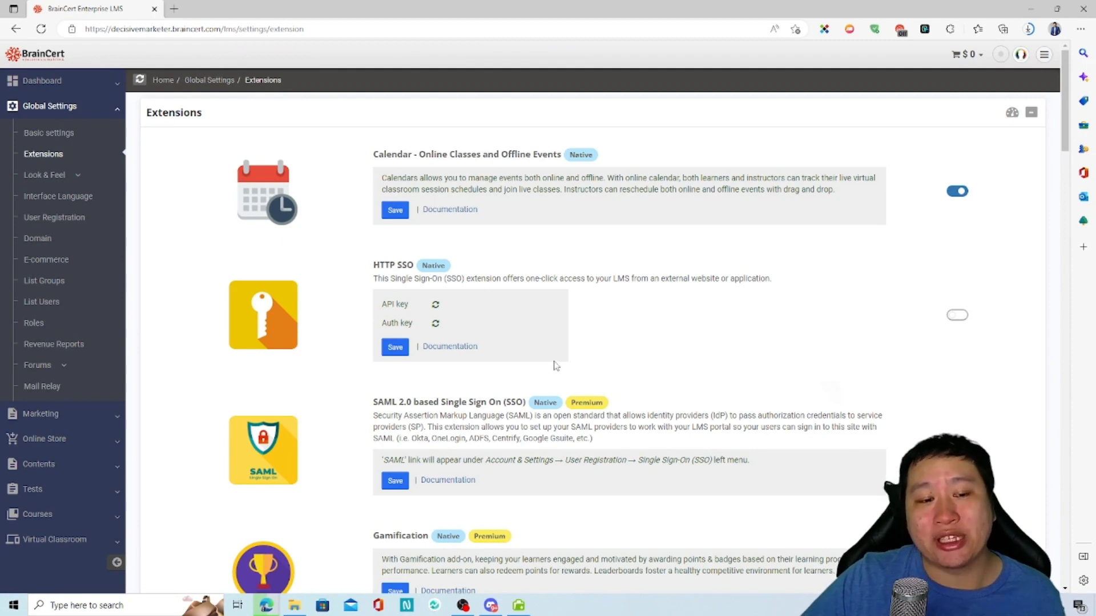
{"action": "scroll", "coordinate": [556, 365], "scroll_direction": "down", "scroll_amount": 20}
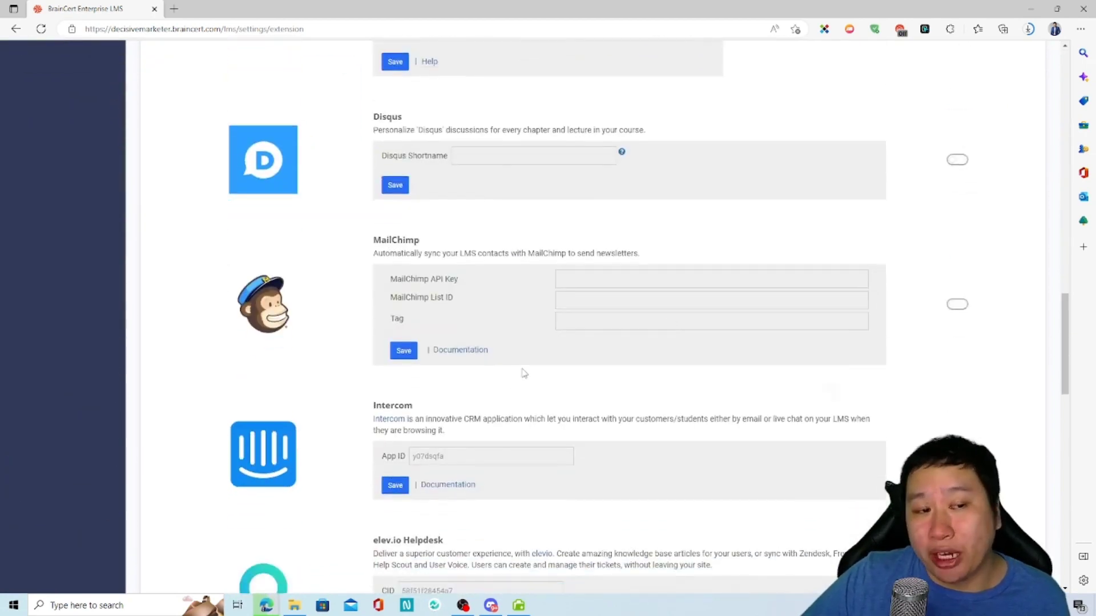
{"action": "scroll", "coordinate": [524, 373], "scroll_direction": "up", "scroll_amount": 20}
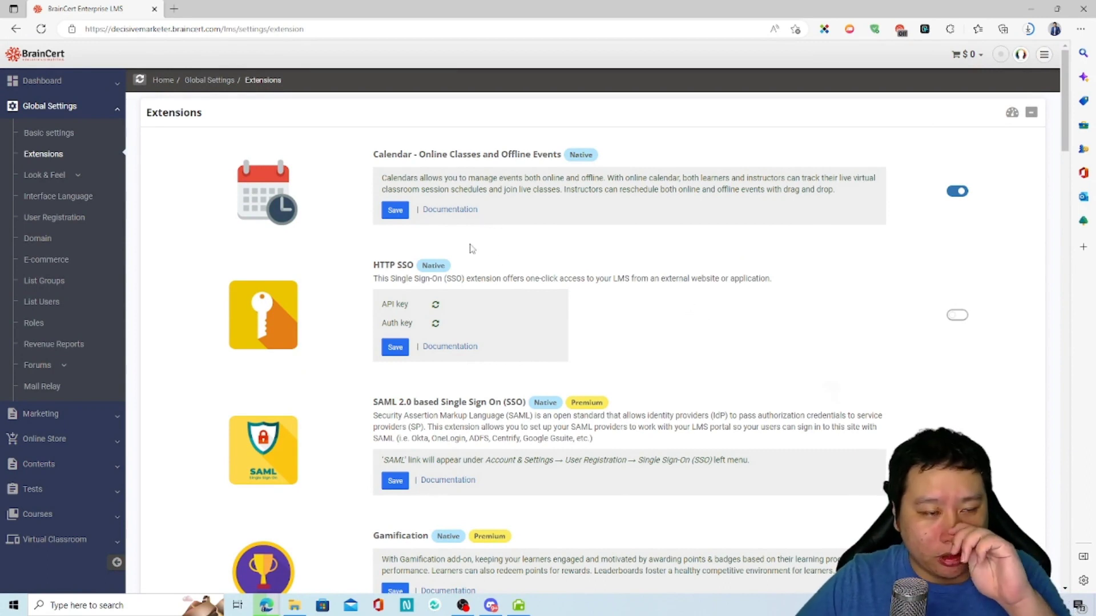
{"action": "left_click", "coordinate": [395, 210]}
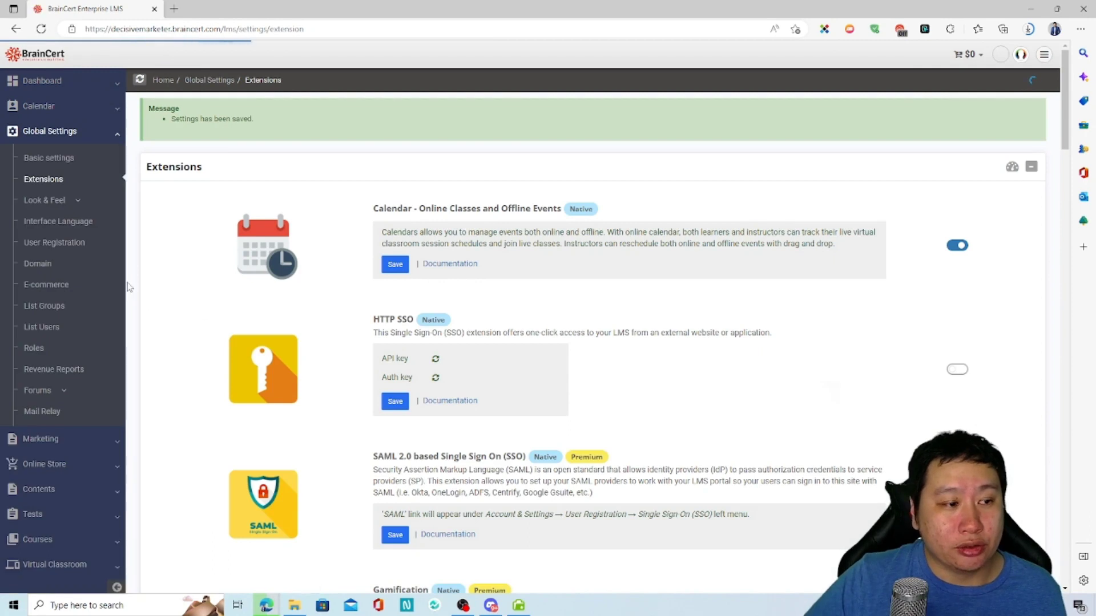
{"action": "left_click", "coordinate": [59, 107]}
{"action": "left_click", "coordinate": [57, 181]}
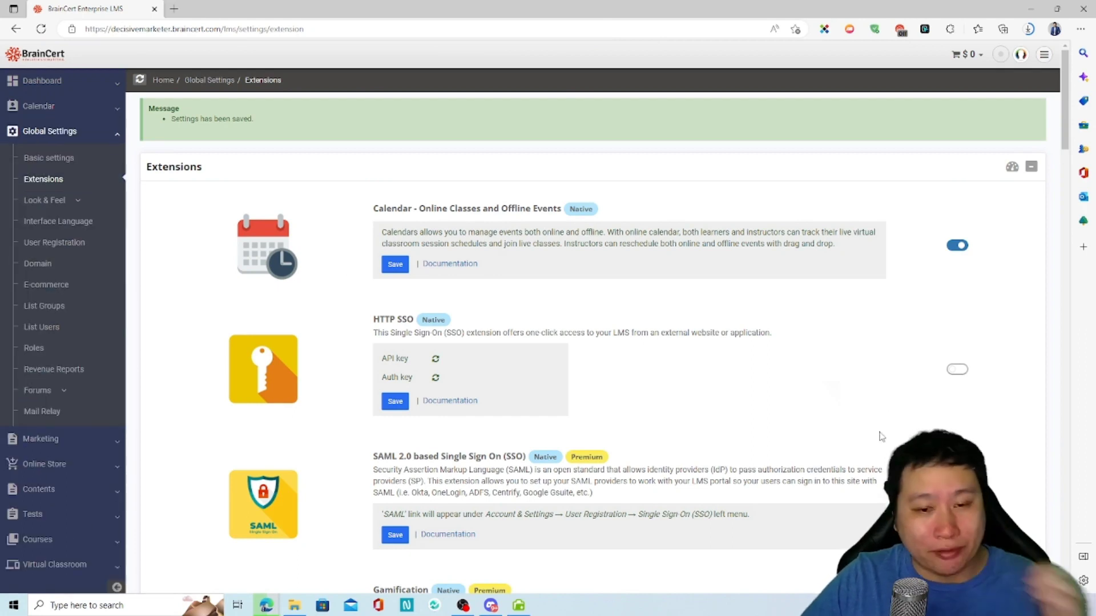
Enable the Gamification extension and save its settings.
{"action": "scroll", "coordinate": [893, 394], "scroll_direction": "down", "scroll_amount": 1}
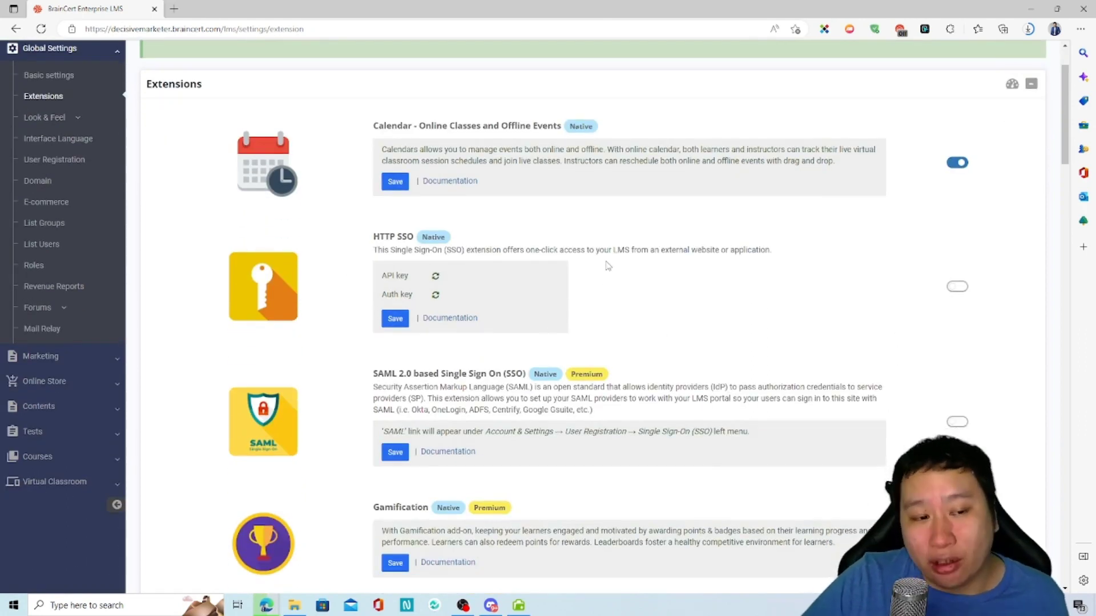
{"action": "scroll", "coordinate": [883, 237], "scroll_direction": "down", "scroll_amount": 1}
{"action": "scroll", "coordinate": [924, 251], "scroll_direction": "down", "scroll_amount": 2}
{"action": "scroll", "coordinate": [927, 244], "scroll_direction": "down", "scroll_amount": 1}
{"action": "left_click", "coordinate": [956, 213]}
{"action": "left_click", "coordinate": [395, 231]}
Examine the remaining extensions, including Zapier, Google Analytics, MailChimp, Facebook pixel, Zoho CRM and Tawk.
{"action": "scroll", "coordinate": [633, 377], "scroll_direction": "down", "scroll_amount": 9}
{"action": "scroll", "coordinate": [639, 413], "scroll_direction": "up", "scroll_amount": 5}
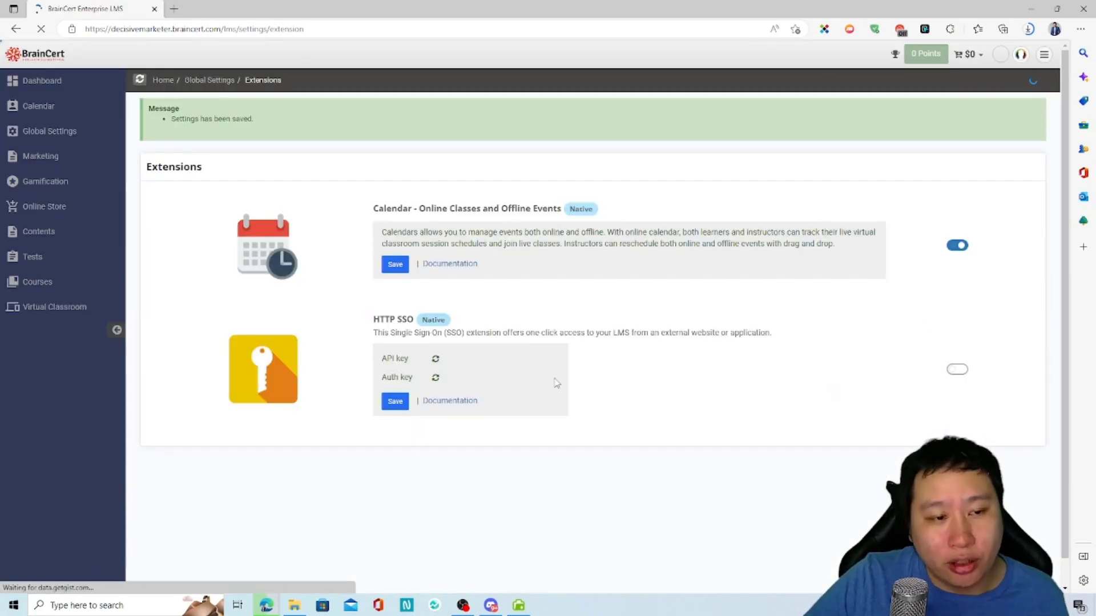
{"action": "scroll", "coordinate": [571, 386], "scroll_direction": "down", "scroll_amount": 7}
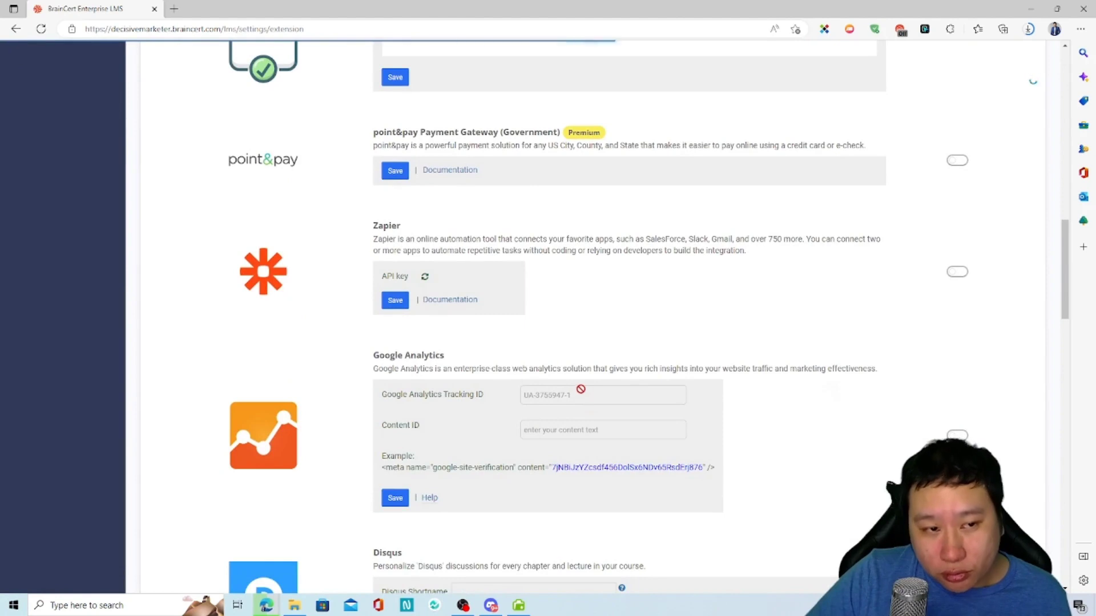
{"action": "scroll", "coordinate": [581, 388], "scroll_direction": "up", "scroll_amount": 3}
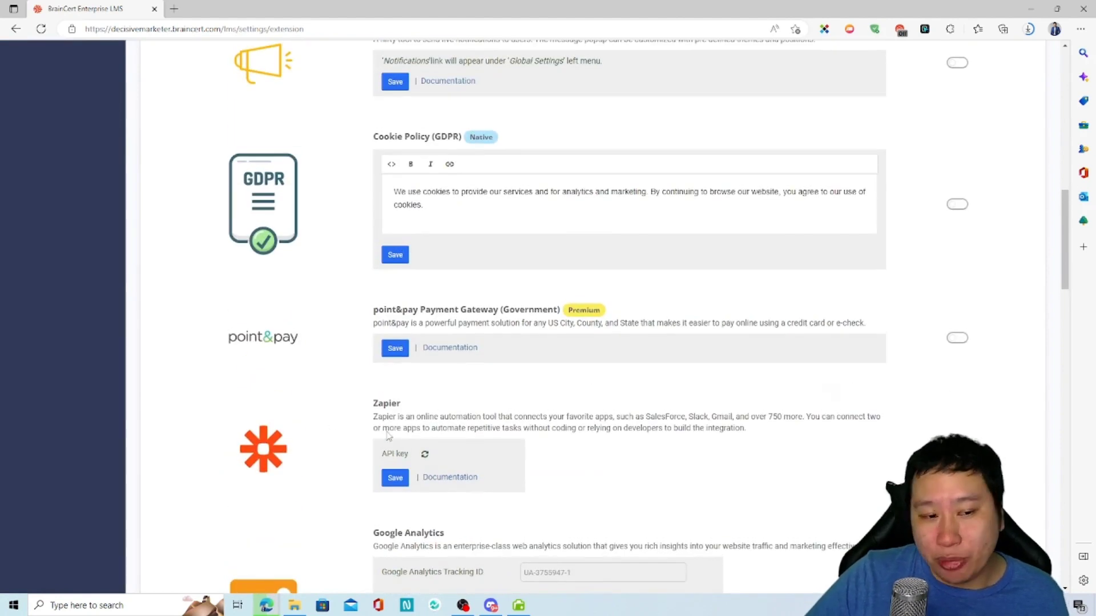
{"action": "scroll", "coordinate": [394, 411], "scroll_direction": "down", "scroll_amount": 5}
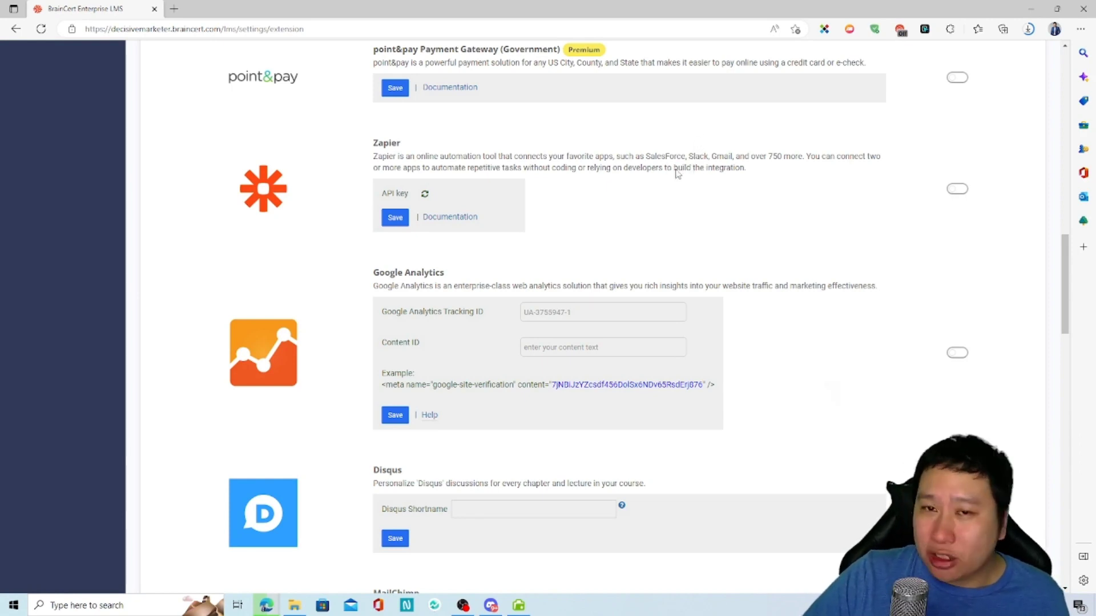
{"action": "scroll", "coordinate": [640, 187], "scroll_direction": "down", "scroll_amount": 1}
{"action": "scroll", "coordinate": [640, 186], "scroll_direction": "down", "scroll_amount": 4}
{"action": "scroll", "coordinate": [793, 199], "scroll_direction": "up", "scroll_amount": 3}
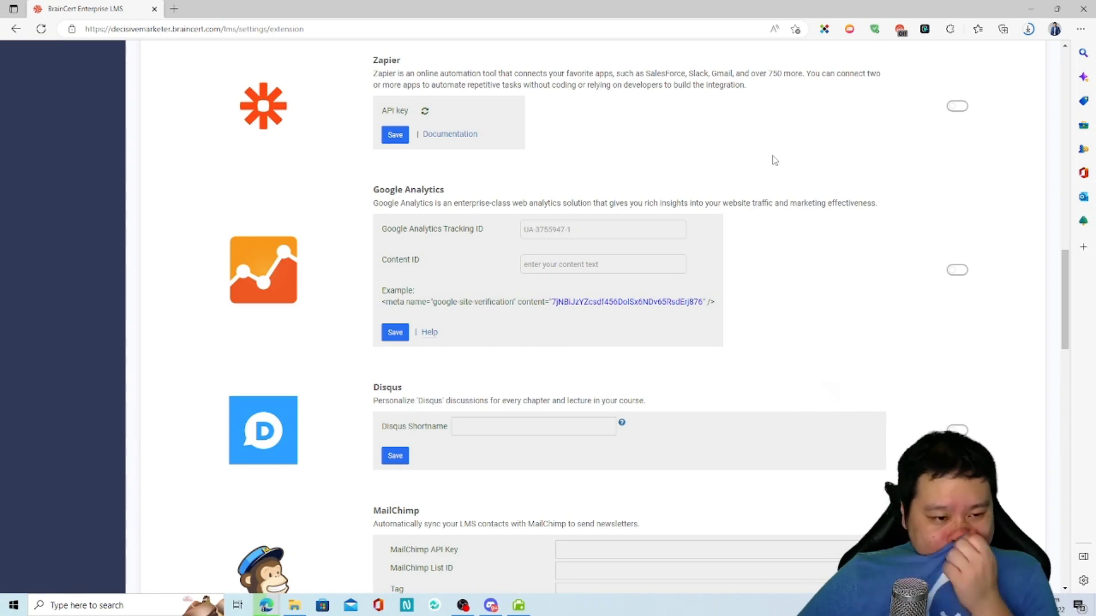
{"action": "scroll", "coordinate": [771, 216], "scroll_direction": "down", "scroll_amount": 10}
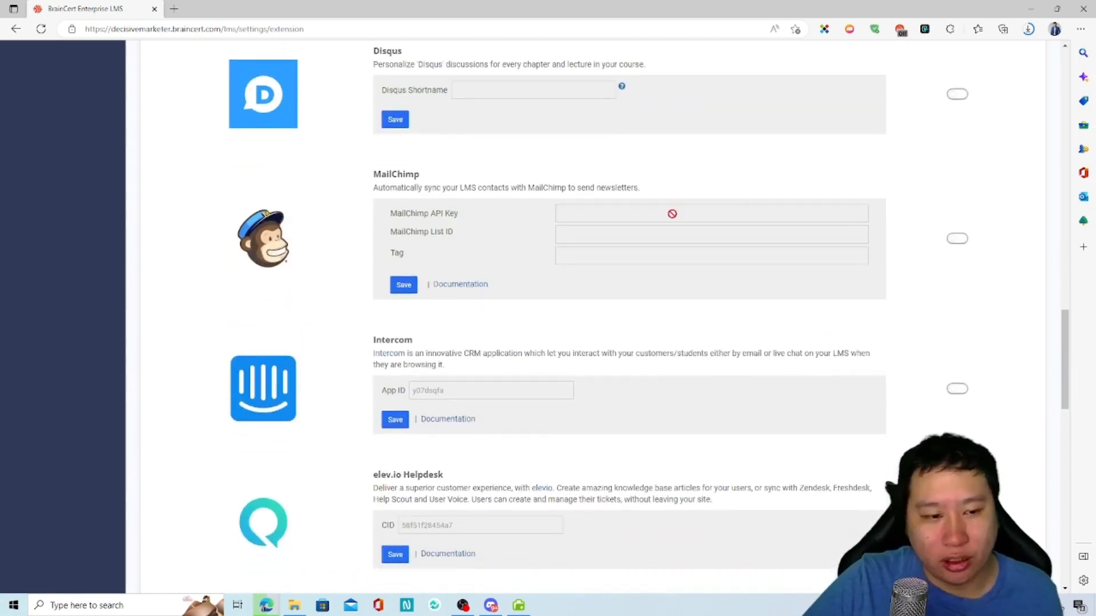
{"action": "scroll", "coordinate": [594, 382], "scroll_direction": "down", "scroll_amount": 10}
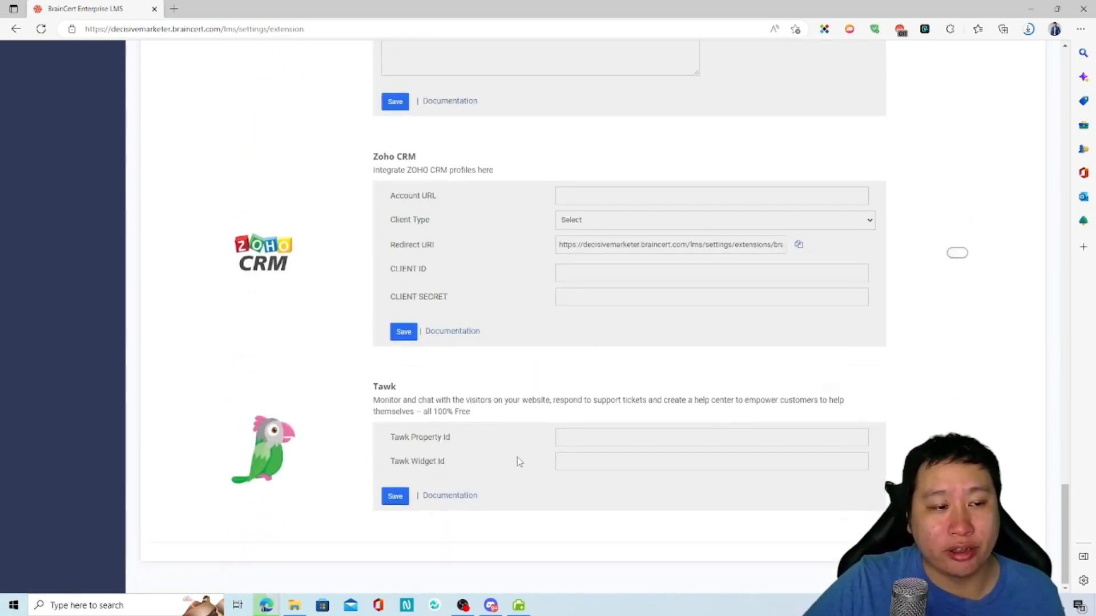
{"action": "scroll", "coordinate": [542, 360], "scroll_direction": "up", "scroll_amount": 8}
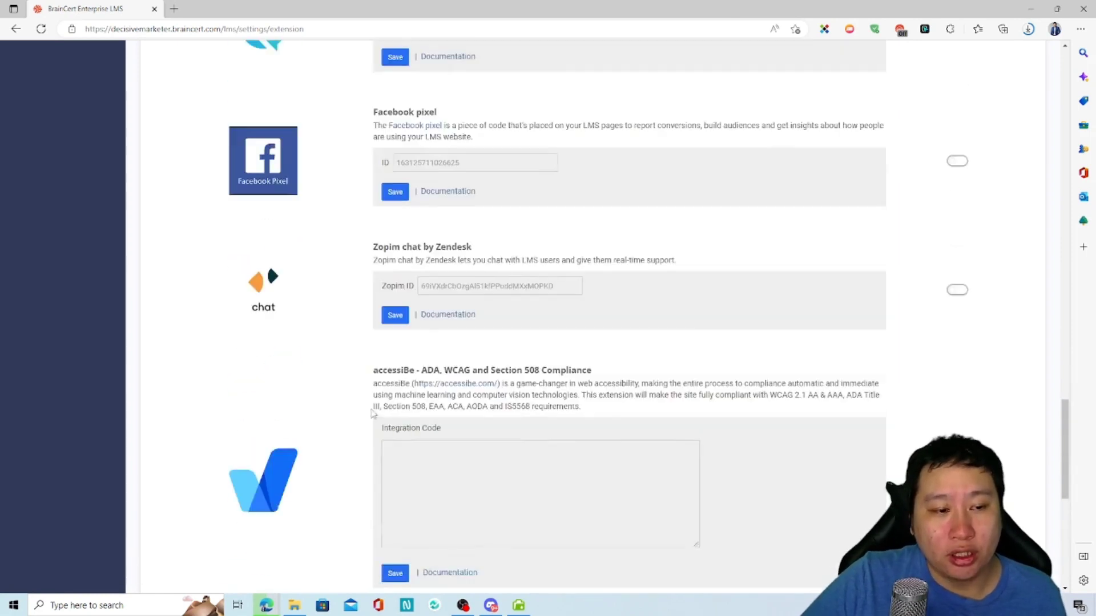
{"action": "scroll", "coordinate": [741, 365], "scroll_direction": "up", "scroll_amount": 20}
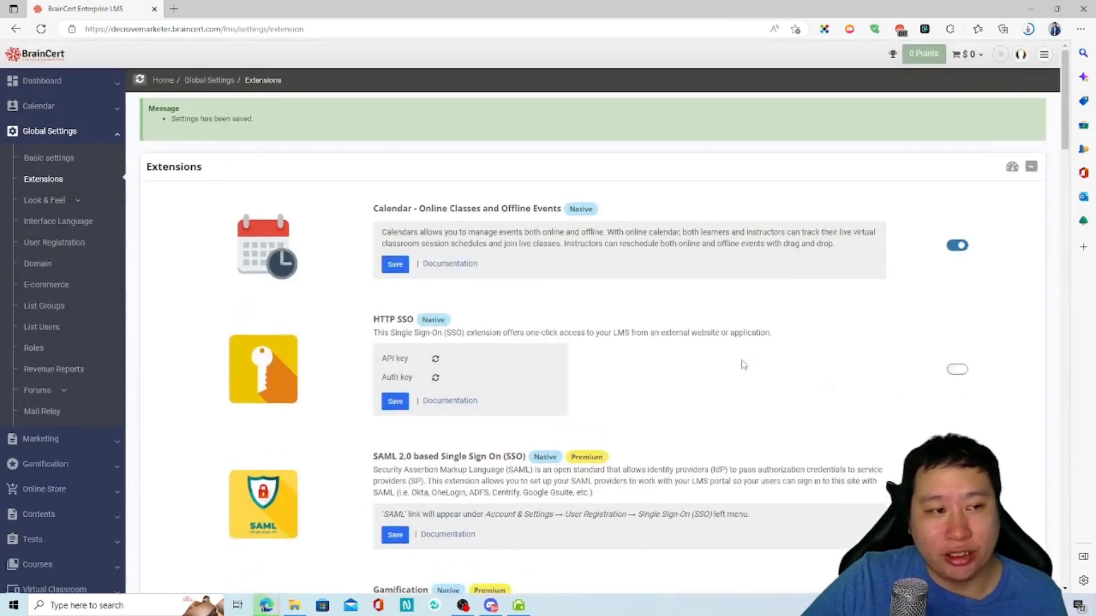
Review the theme colour settings for the LMS, virtual classroom, course player and test player.
{"action": "left_click", "coordinate": [39, 204]}
{"action": "left_click", "coordinate": [60, 230]}
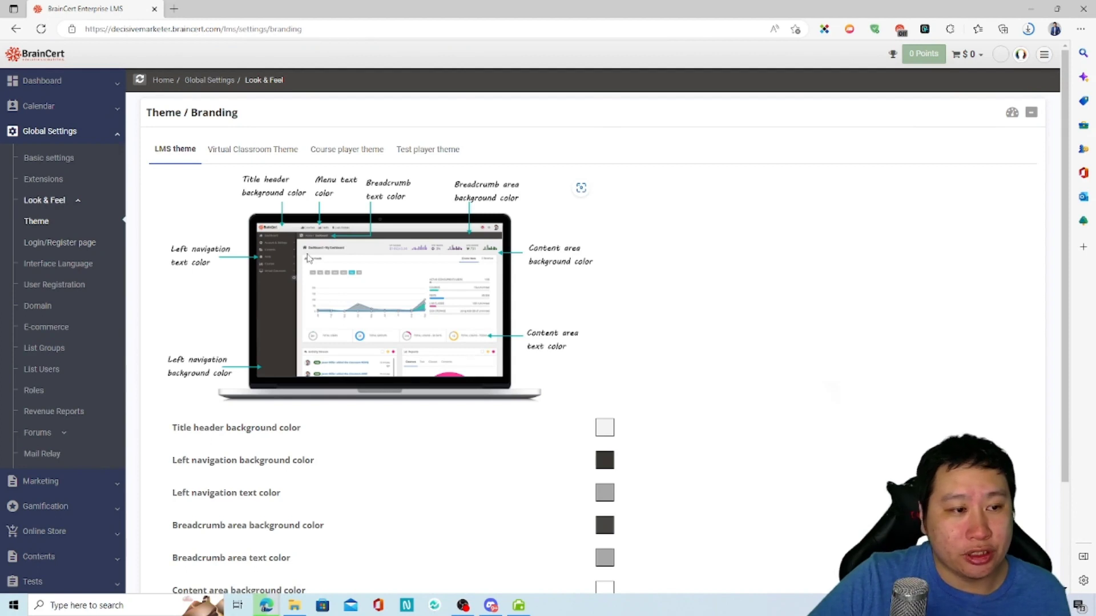
{"action": "scroll", "coordinate": [342, 285], "scroll_direction": "down", "scroll_amount": 2}
{"action": "scroll", "coordinate": [76, 185], "scroll_direction": "up", "scroll_amount": 2}
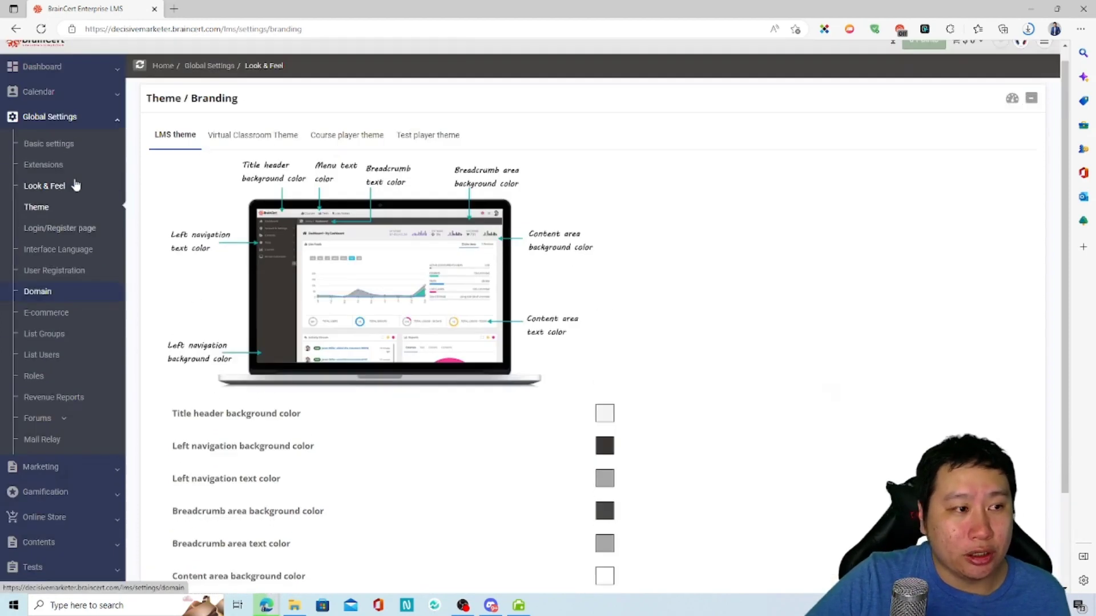
{"action": "scroll", "coordinate": [76, 185], "scroll_direction": "up", "scroll_amount": 1}
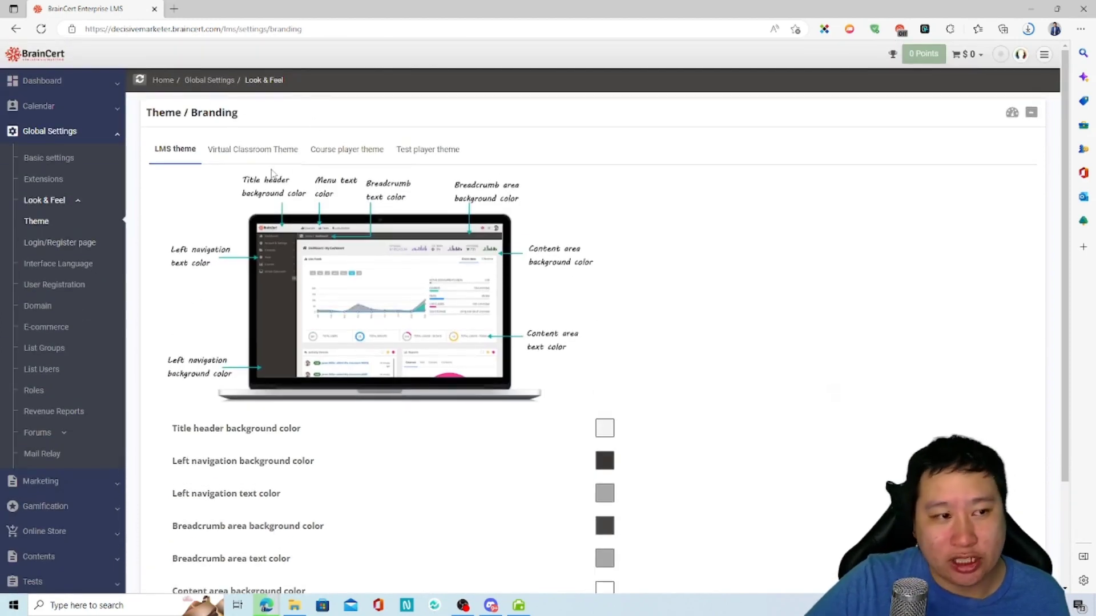
{"action": "left_click", "coordinate": [261, 149]}
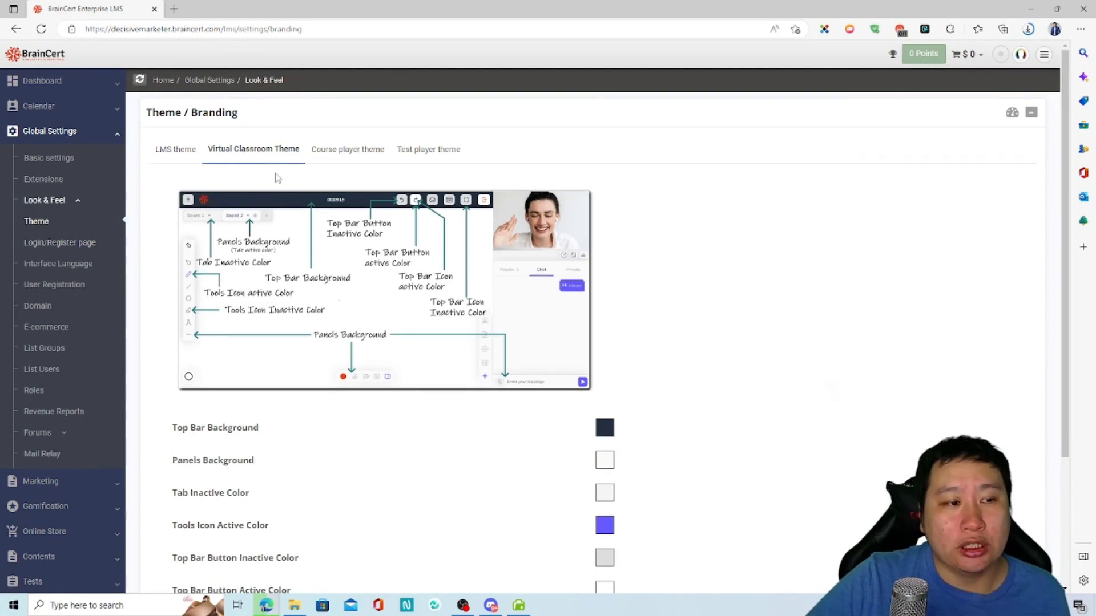
{"action": "left_click", "coordinate": [342, 153]}
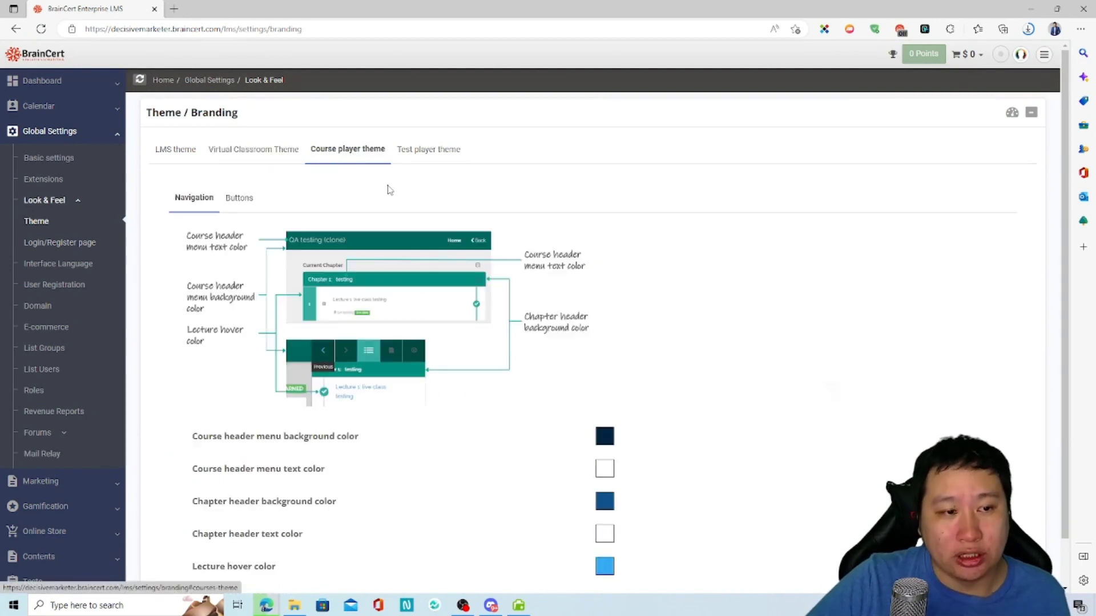
{"action": "left_click", "coordinate": [429, 151]}
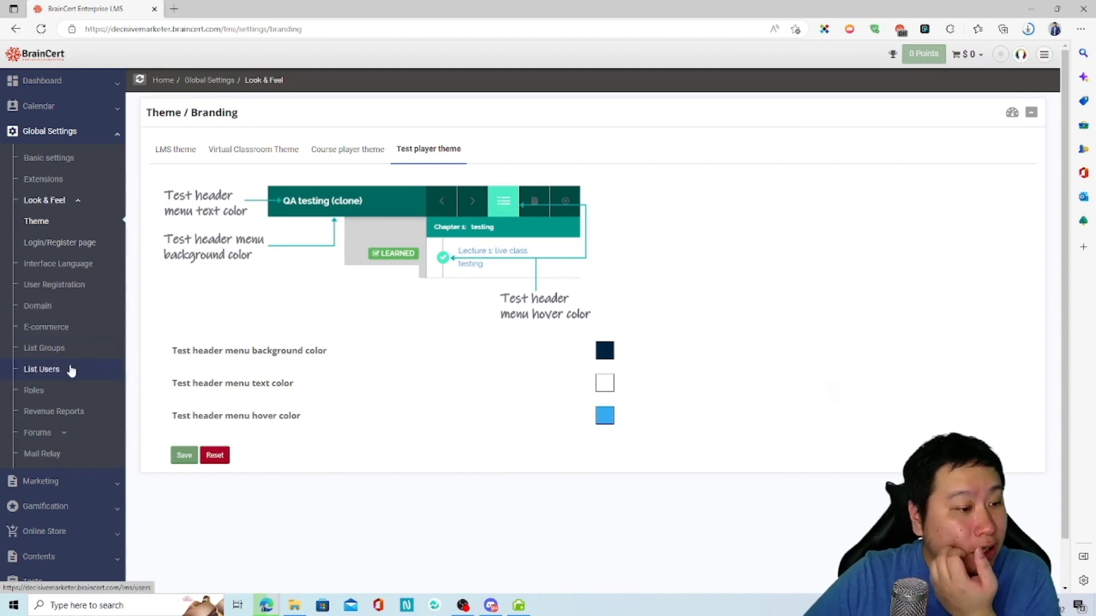
Review the E-commerce payment gateway settings and the payment processor fees.
{"action": "left_click", "coordinate": [68, 328]}
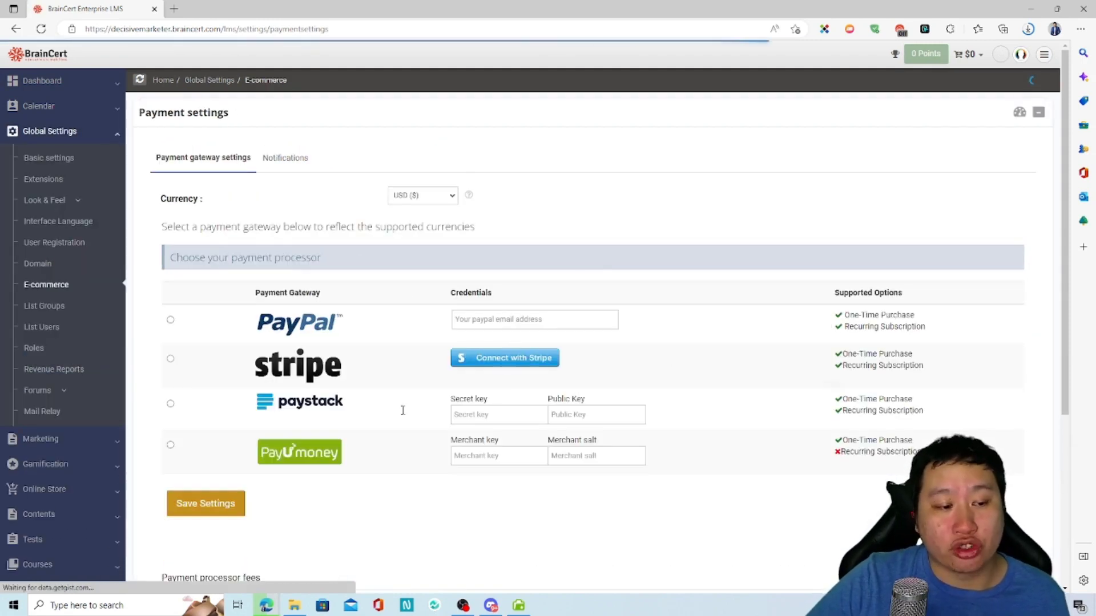
{"action": "scroll", "coordinate": [471, 383], "scroll_direction": "down", "scroll_amount": 5}
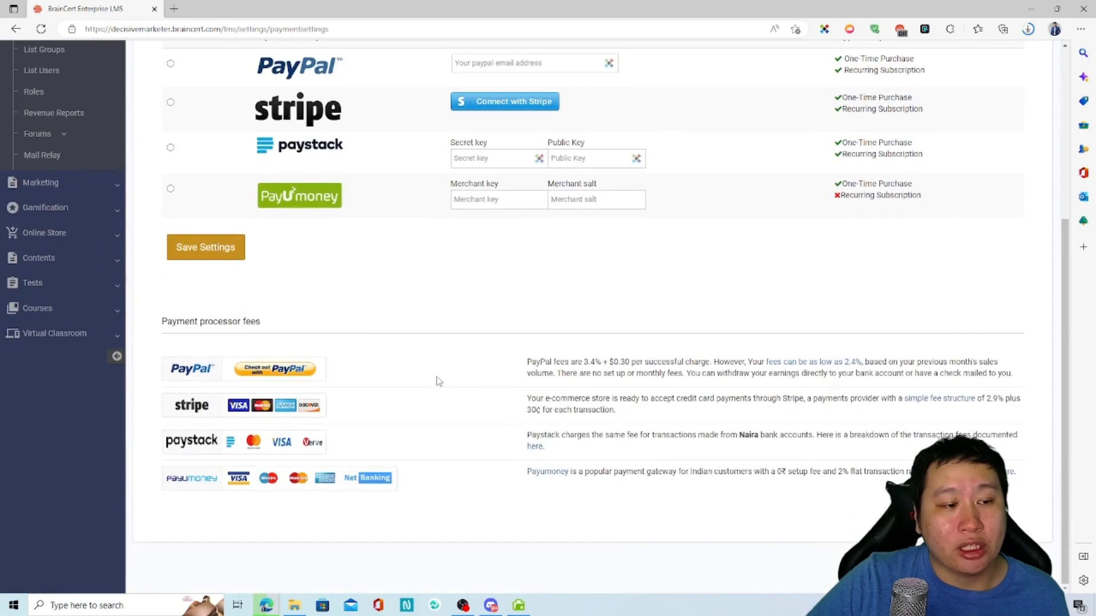
{"action": "scroll", "coordinate": [438, 381], "scroll_direction": "up", "scroll_amount": 5}
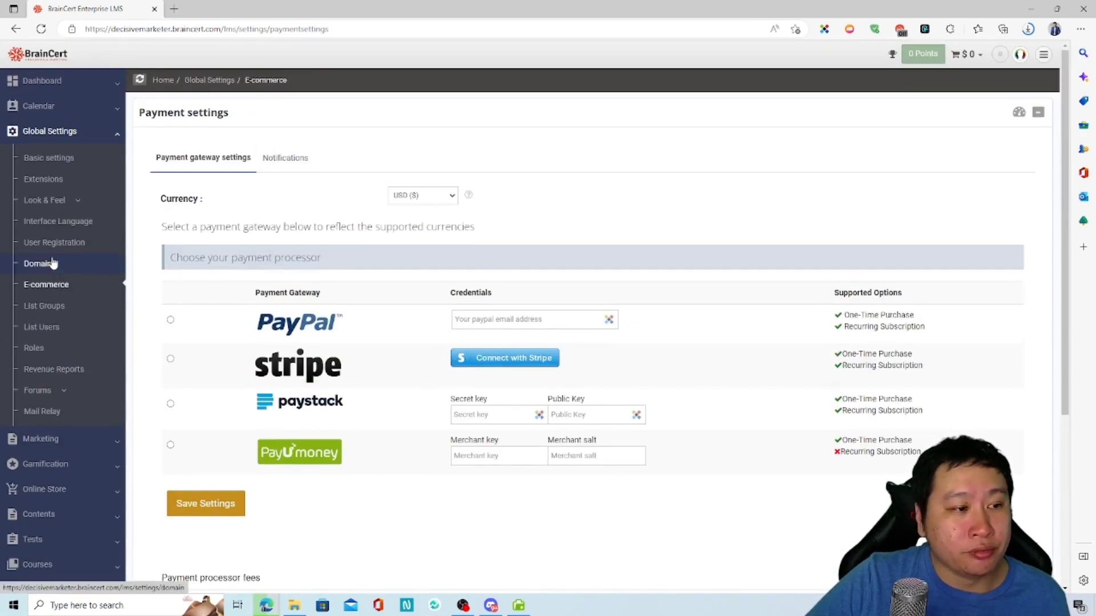
Enable the forum in the Forum Settings, save the change and display the Forums page.
{"action": "scroll", "coordinate": [74, 330], "scroll_direction": "down", "scroll_amount": 2}
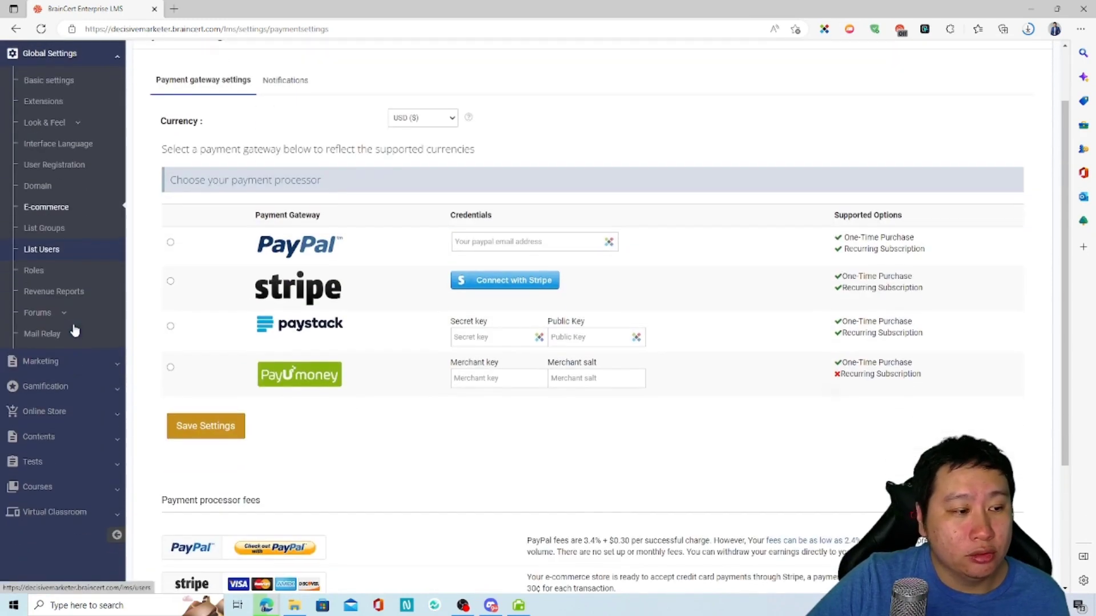
{"action": "left_click", "coordinate": [61, 309]}
{"action": "left_click", "coordinate": [63, 328]}
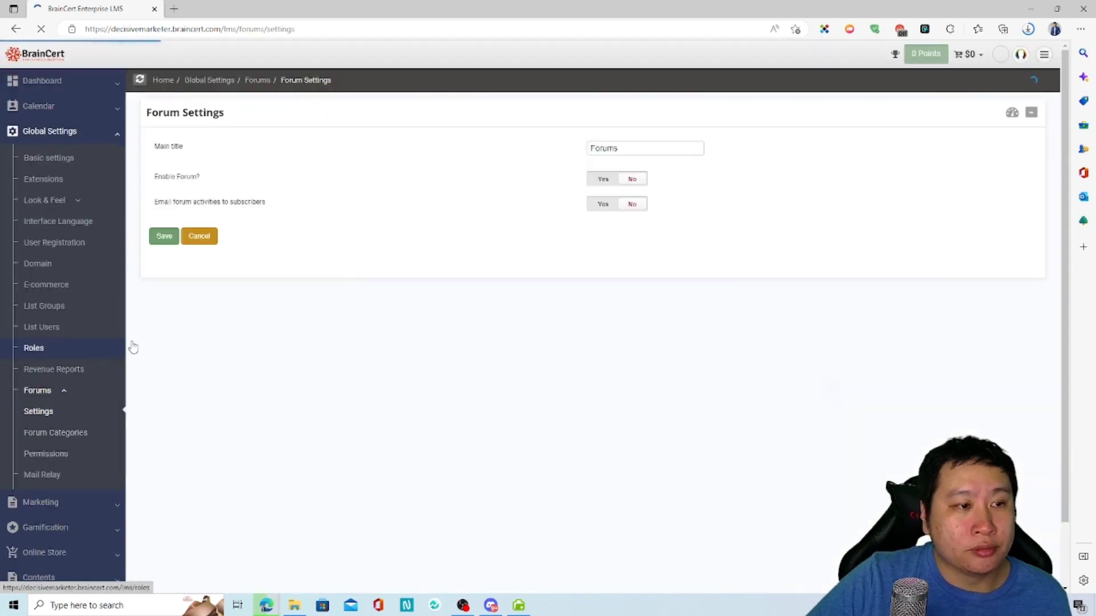
{"action": "left_click", "coordinate": [606, 184]}
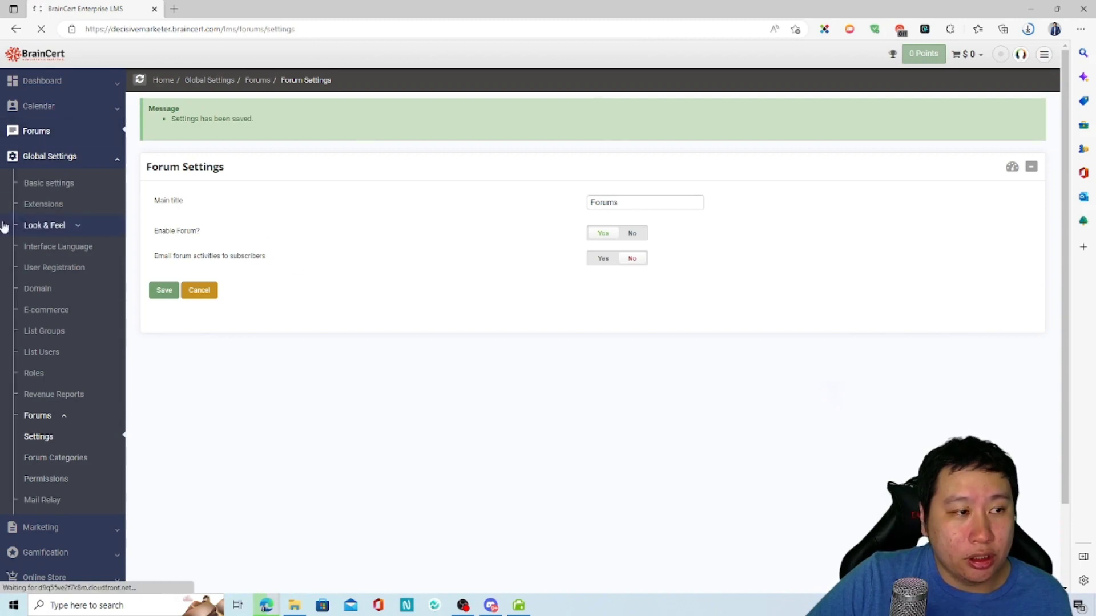
{"action": "scroll", "coordinate": [49, 318], "scroll_direction": "down", "scroll_amount": 2}
{"action": "left_click", "coordinate": [54, 319]}
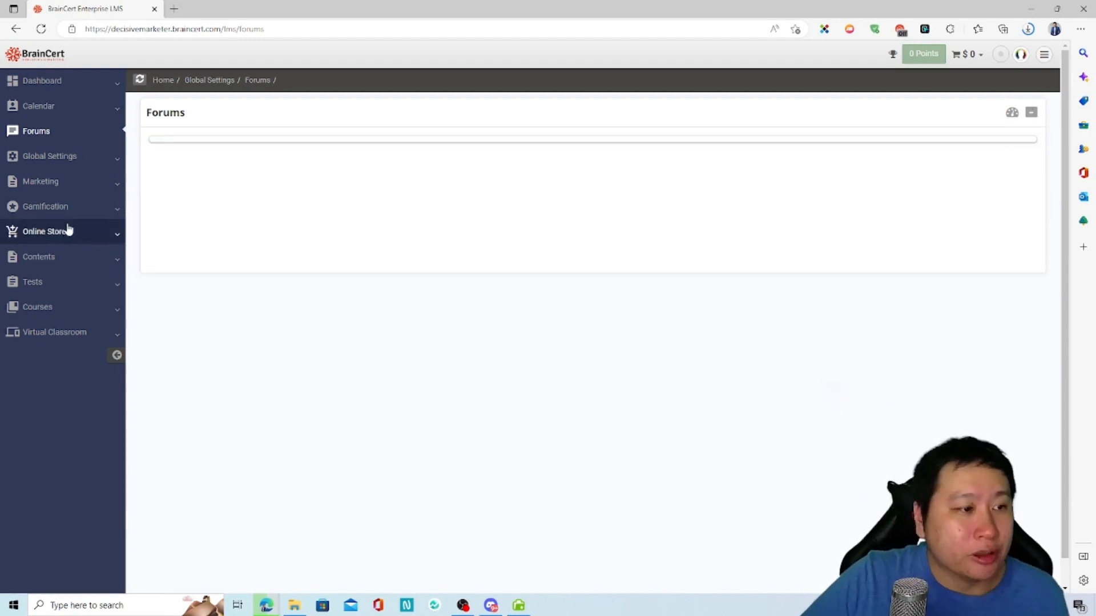
Examine the Mail Relay fields for a custom SMTP server and switch back to the BrainCert mail server.
{"action": "left_click", "coordinate": [90, 163]}
{"action": "left_click", "coordinate": [60, 439]}
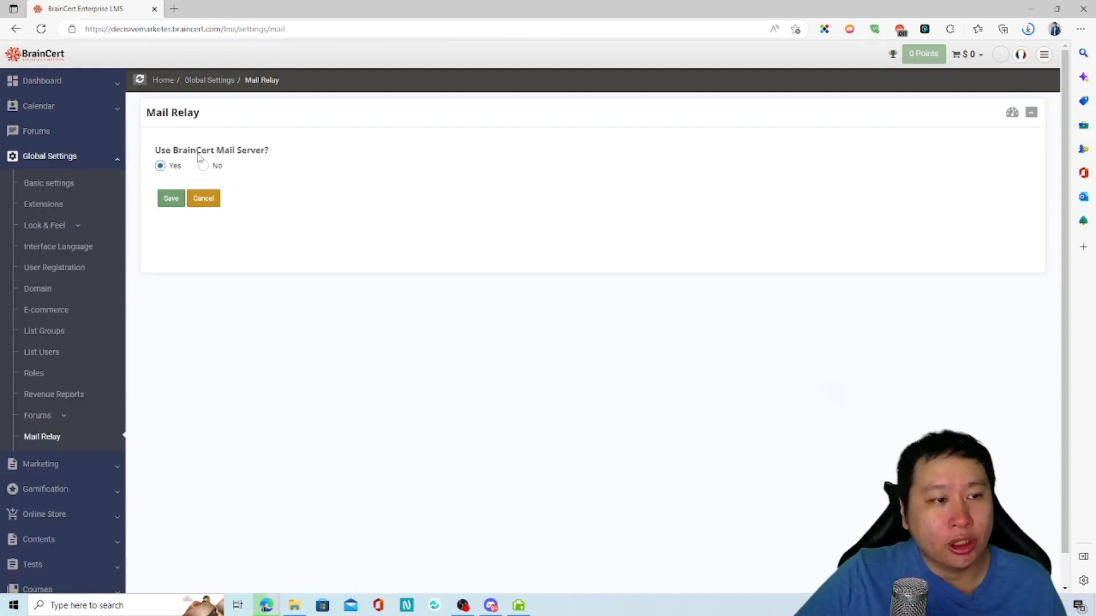
{"action": "left_click_drag", "start_coordinate": [224, 151], "coordinate": [235, 153]}
{"action": "left_click", "coordinate": [218, 166]}
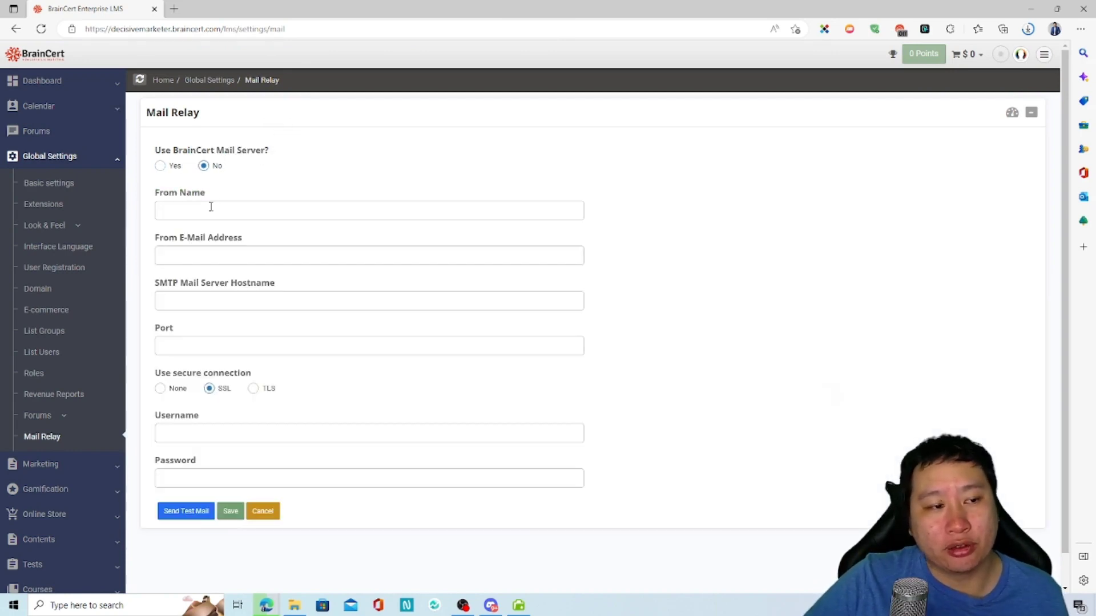
{"action": "left_click", "coordinate": [176, 169]}
Display the list of marketing landing pages.
{"action": "scroll", "coordinate": [37, 414], "scroll_direction": "down", "scroll_amount": 1}
{"action": "left_click", "coordinate": [64, 435]}
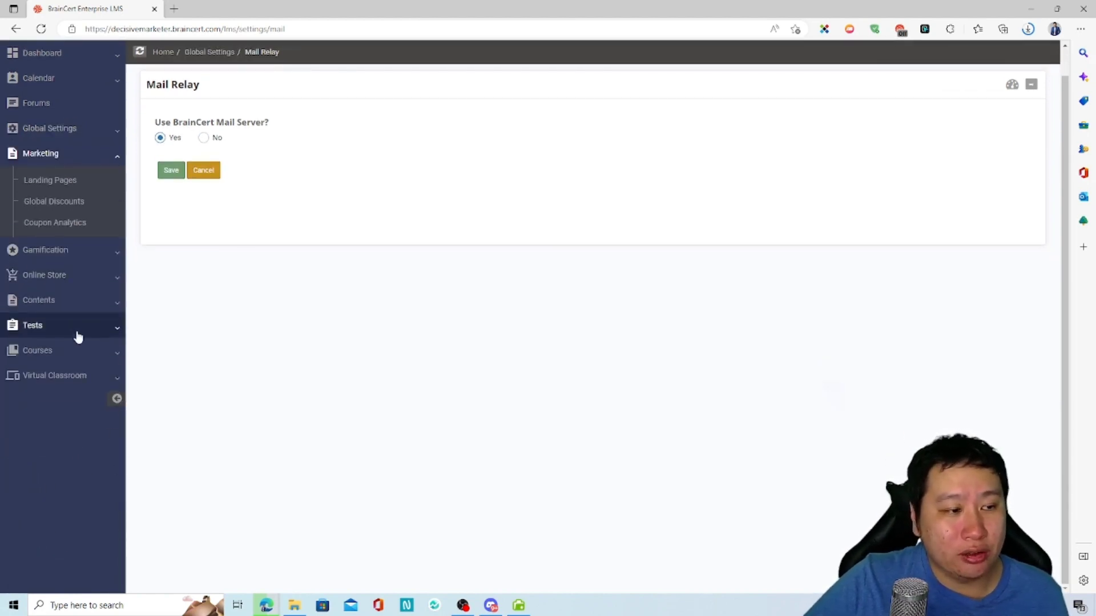
{"action": "left_click", "coordinate": [55, 201]}
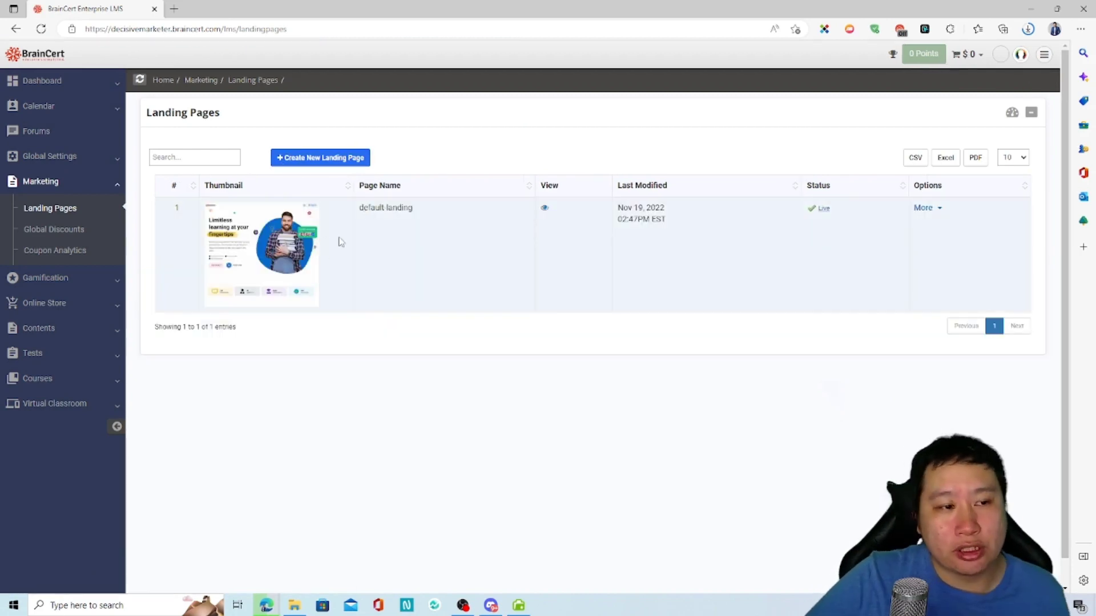
Start a new landing page and review the available templates, including Education Trends, Limitless Learning and Smart Kids.
{"action": "left_click", "coordinate": [338, 155]}
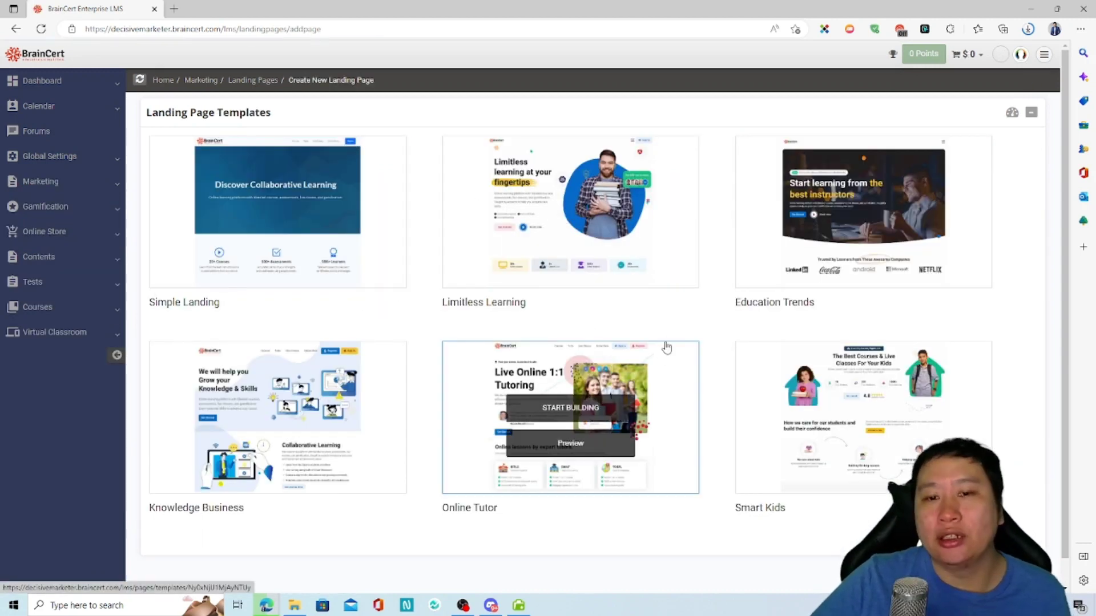
{"action": "scroll", "coordinate": [719, 314], "scroll_direction": "down", "scroll_amount": 1}
{"action": "mouse_move", "coordinate": [676, 231]}
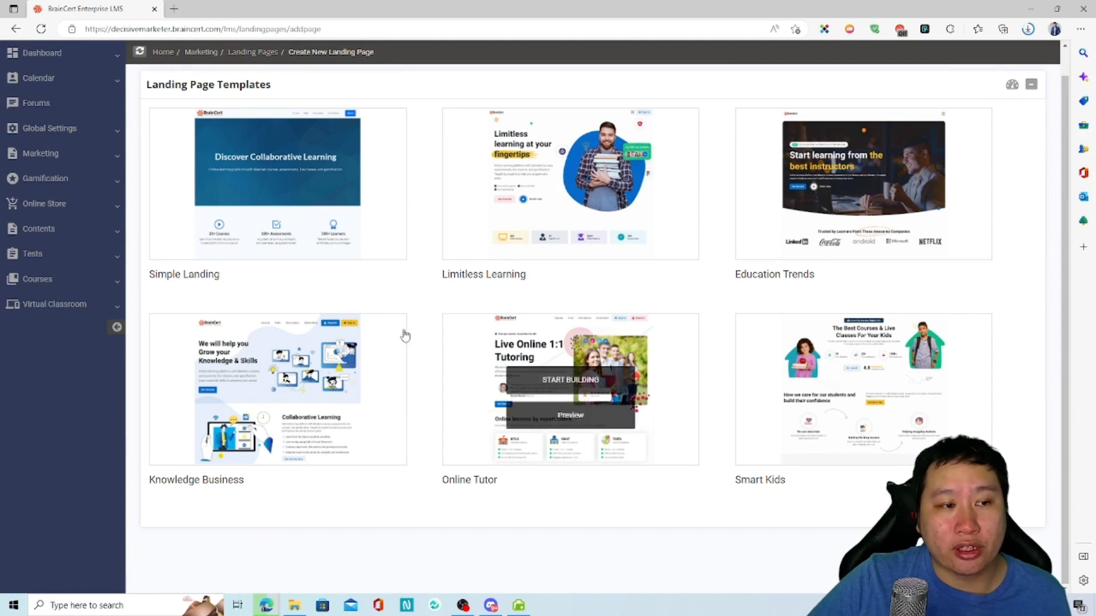
{"action": "mouse_move", "coordinate": [563, 460]}
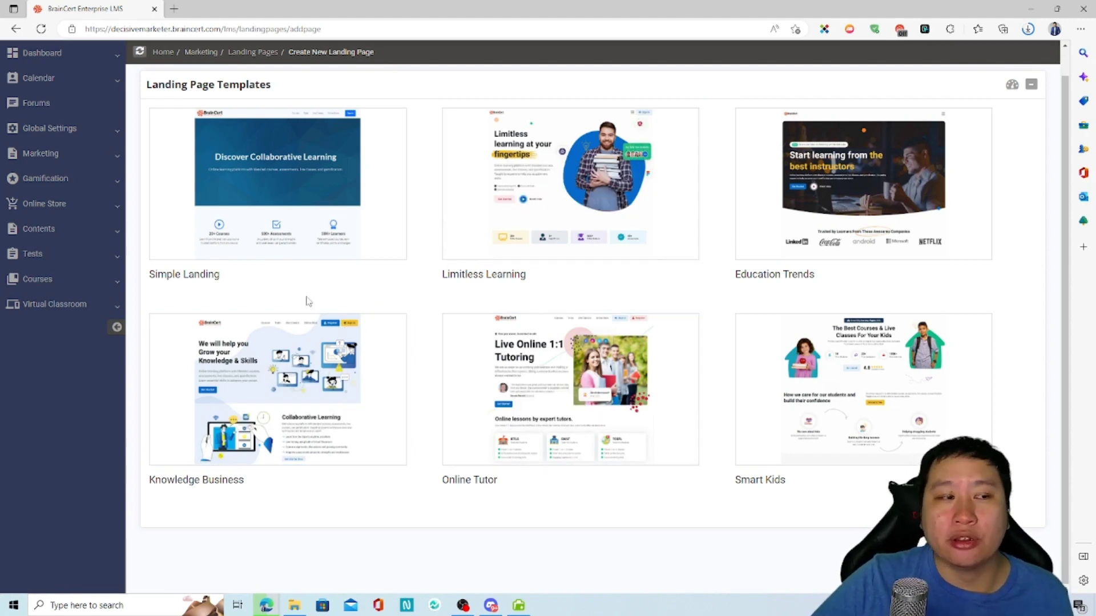
{"action": "mouse_move", "coordinate": [847, 219]}
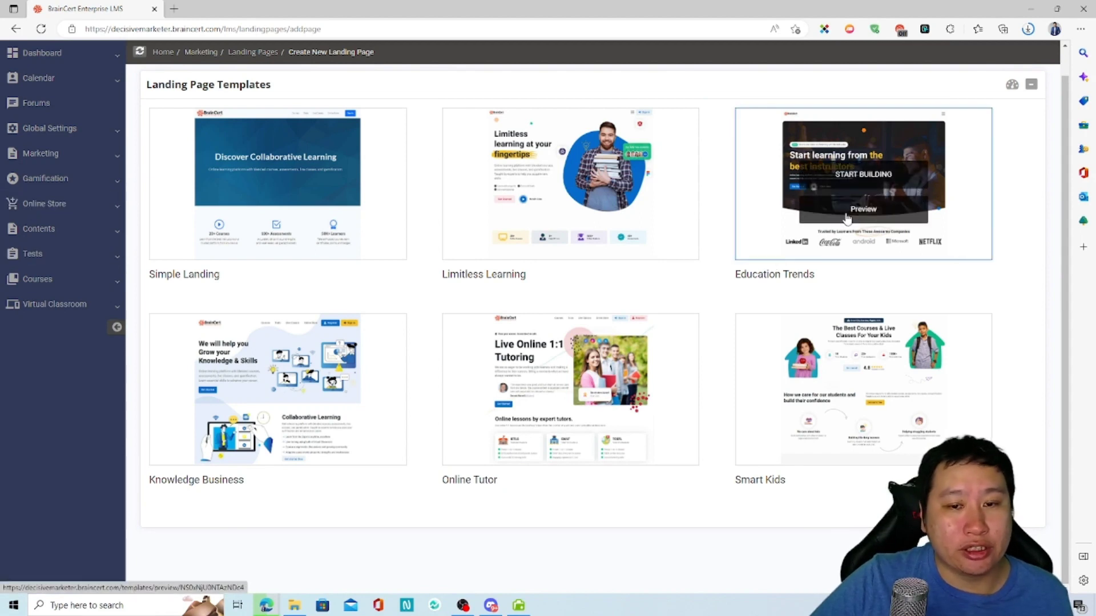
{"action": "mouse_move", "coordinate": [570, 175]}
{"action": "mouse_move", "coordinate": [820, 197]}
{"action": "mouse_move", "coordinate": [819, 386]}
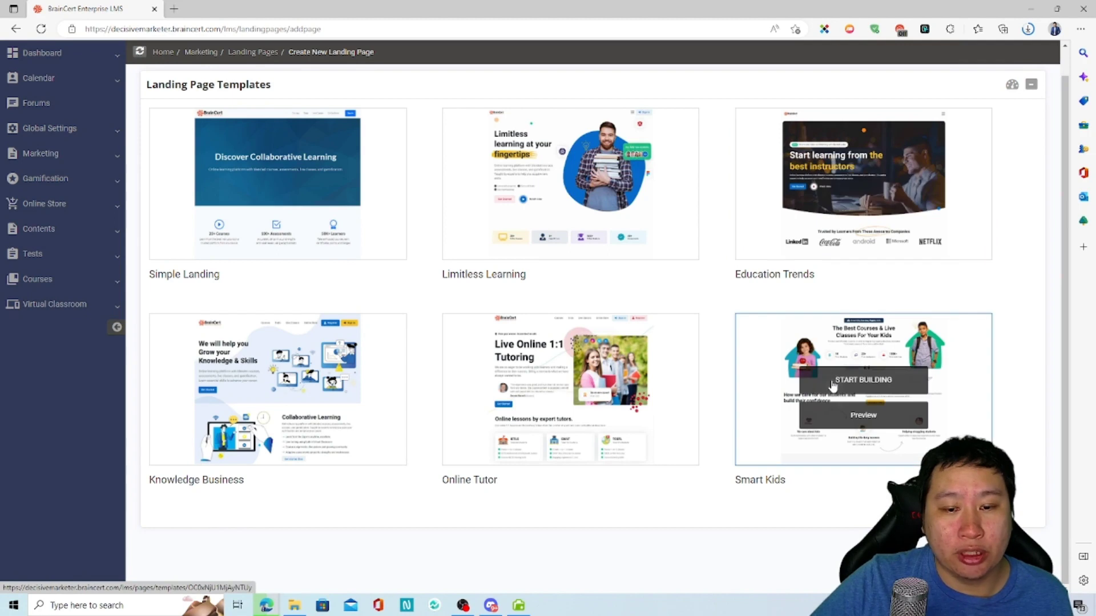
Start building a landing page from the Smart Kids template and name it "test".
{"action": "left_click", "coordinate": [864, 388]}
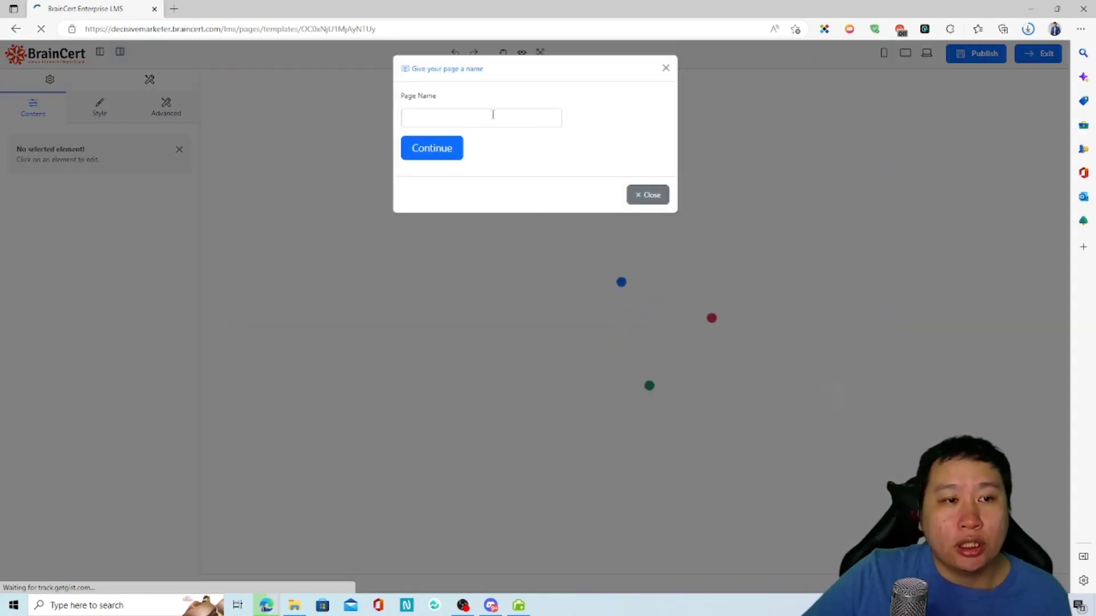
{"action": "left_click", "coordinate": [493, 114]}
{"action": "type", "text": "test"}
{"action": "left_click", "coordinate": [434, 150]}
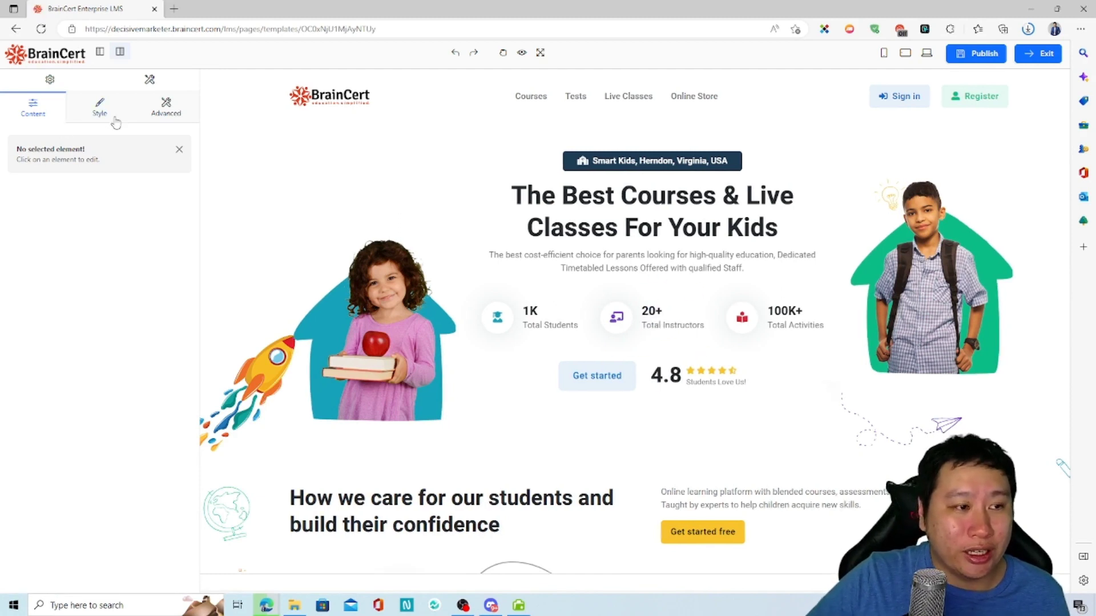
Examine the page-wide font and color options and the components that can be added after the "How we care for our students" section.
{"action": "left_click", "coordinate": [137, 83]}
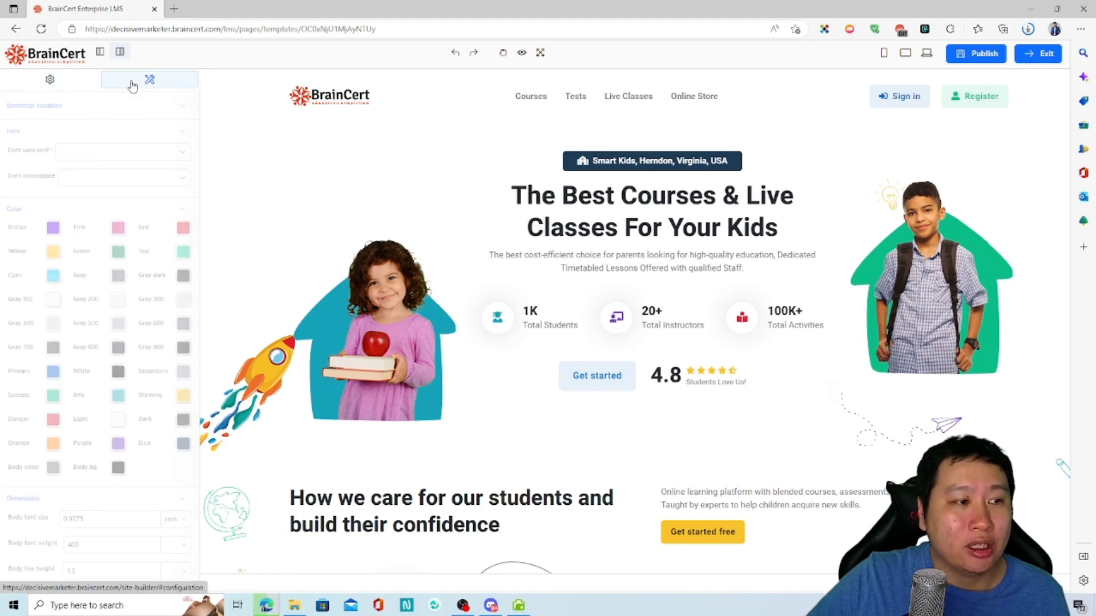
{"action": "left_click", "coordinate": [50, 79]}
{"action": "scroll", "coordinate": [600, 319], "scroll_direction": "down", "scroll_amount": 6}
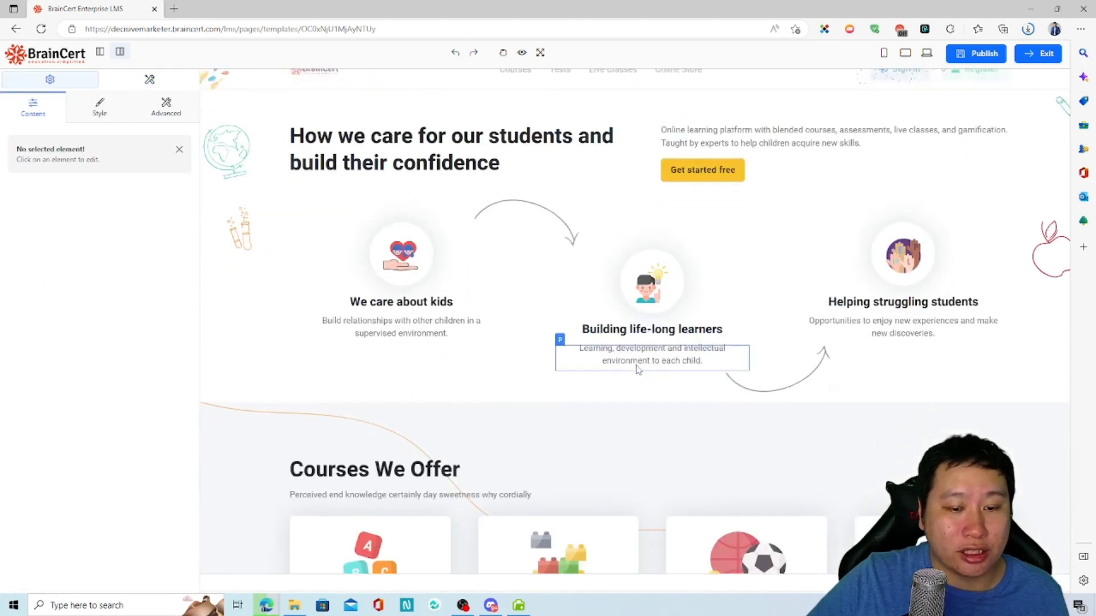
{"action": "left_click", "coordinate": [653, 379]}
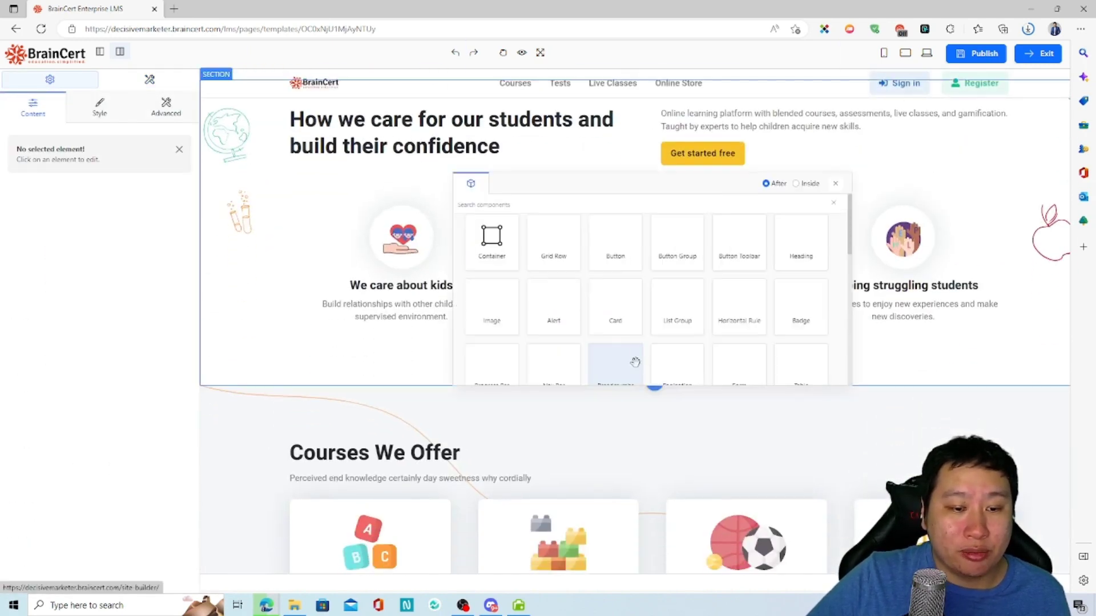
{"action": "scroll", "coordinate": [644, 319], "scroll_direction": "down", "scroll_amount": 5}
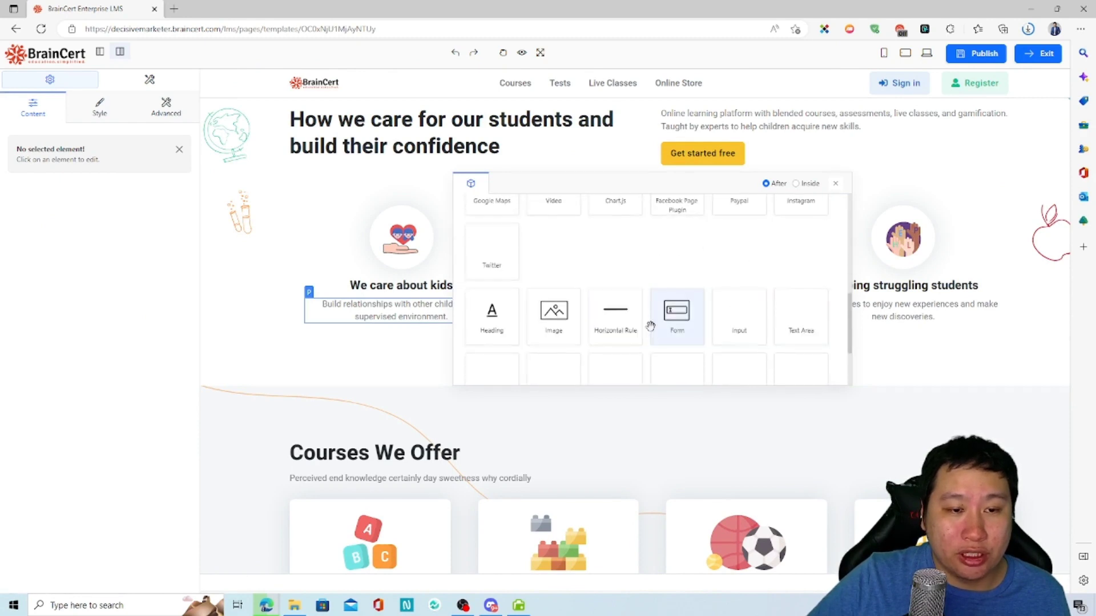
{"action": "scroll", "coordinate": [629, 325], "scroll_direction": "up", "scroll_amount": 4}
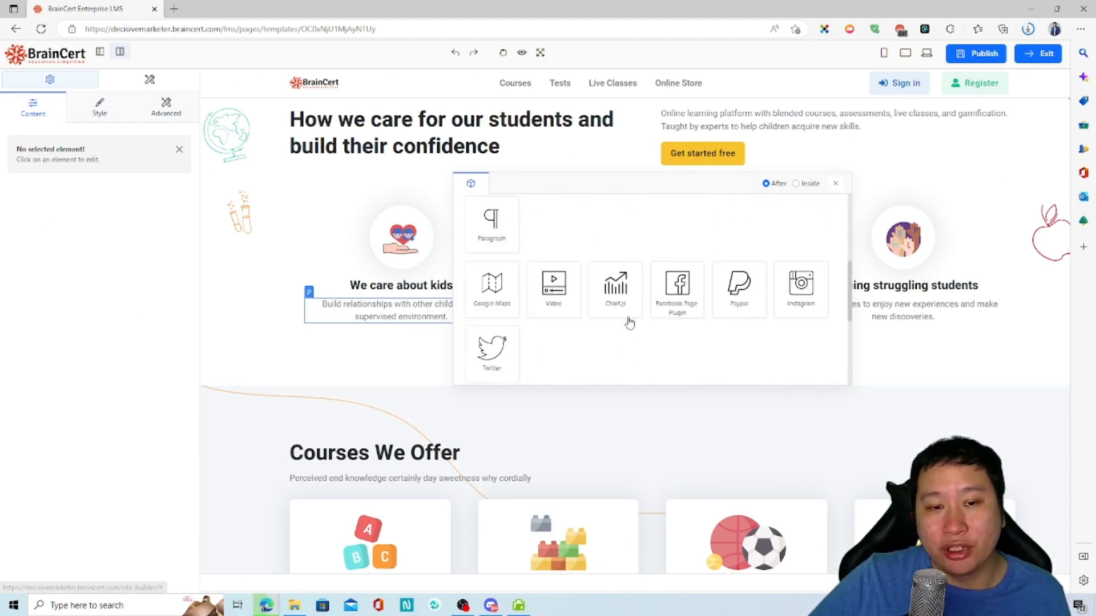
{"action": "scroll", "coordinate": [684, 361], "scroll_direction": "up", "scroll_amount": 2}
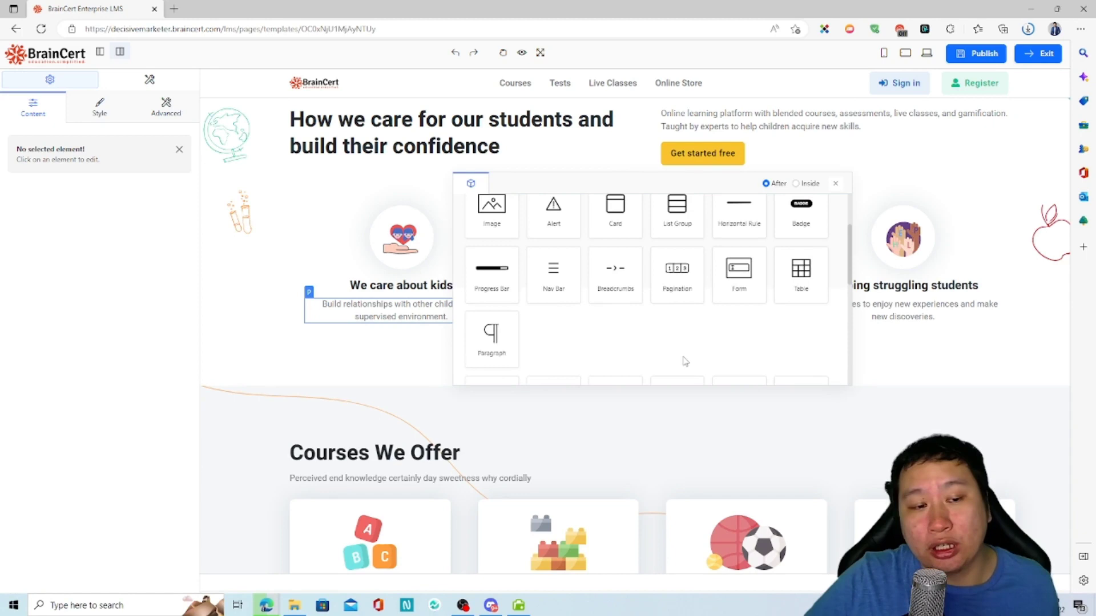
{"action": "scroll", "coordinate": [682, 360], "scroll_direction": "up", "scroll_amount": 1}
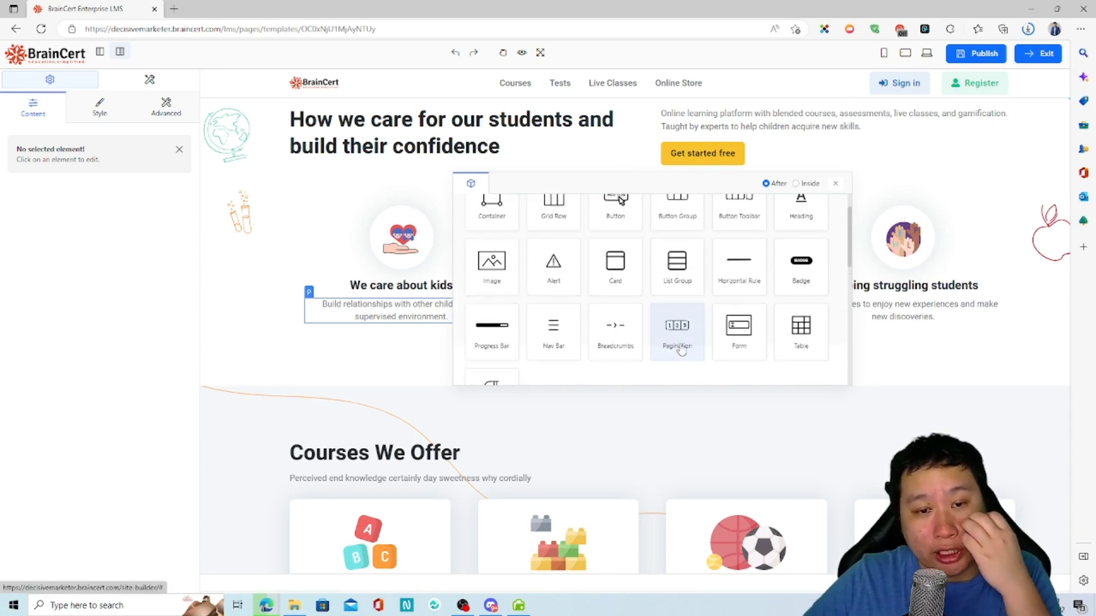
{"action": "scroll", "coordinate": [679, 342], "scroll_direction": "up", "scroll_amount": 1}
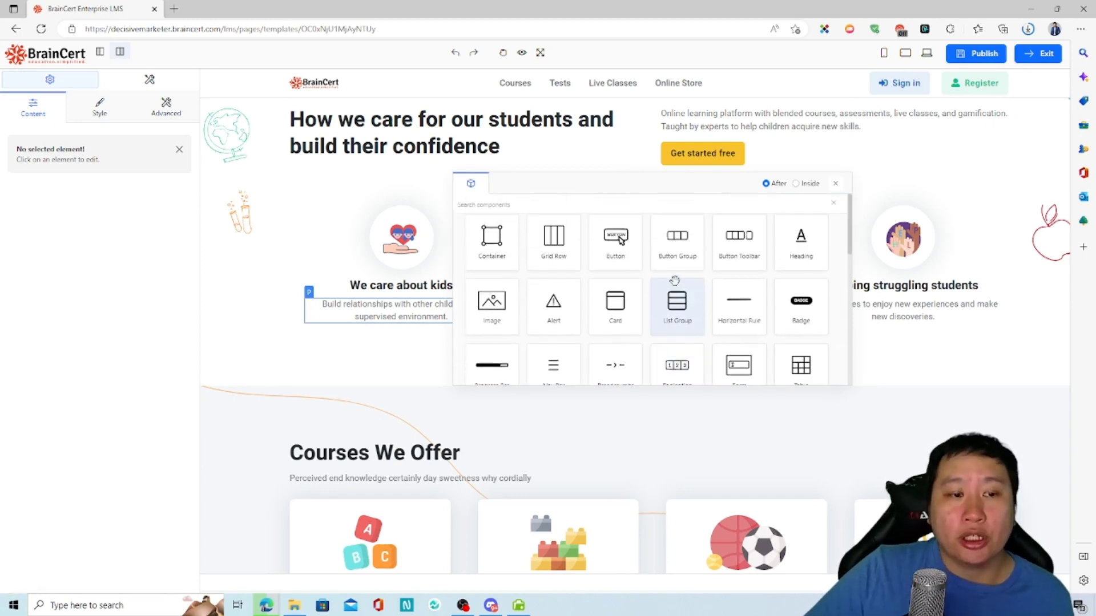
{"action": "scroll", "coordinate": [677, 279], "scroll_direction": "down", "scroll_amount": 3}
{"action": "scroll", "coordinate": [652, 281], "scroll_direction": "down", "scroll_amount": 3}
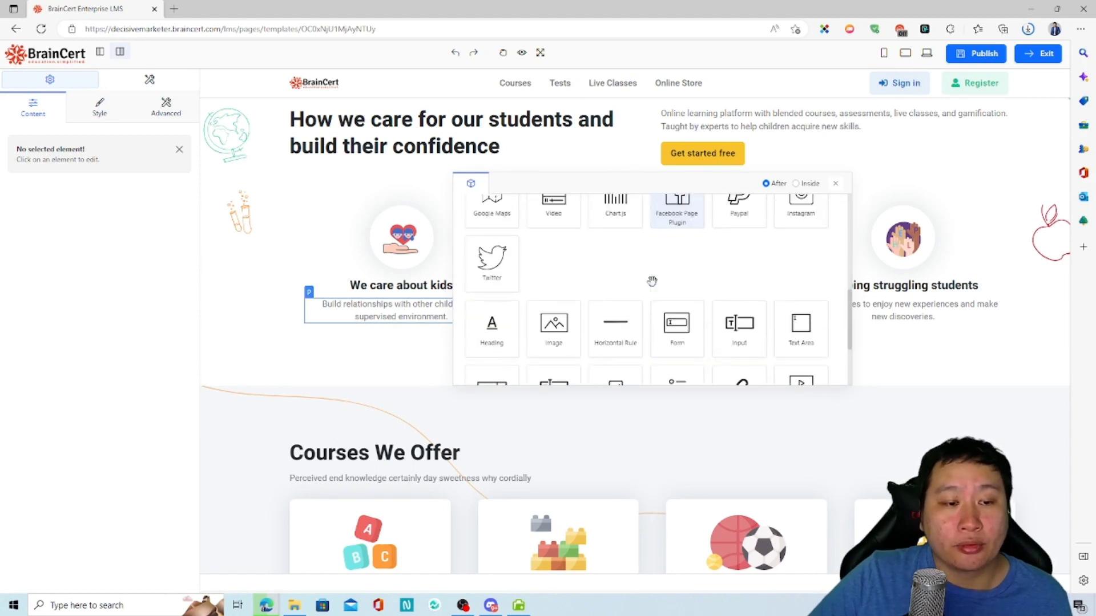
Examine the components that can be added below the photo gallery section, with placement set to After.
{"action": "left_click", "coordinate": [705, 445]}
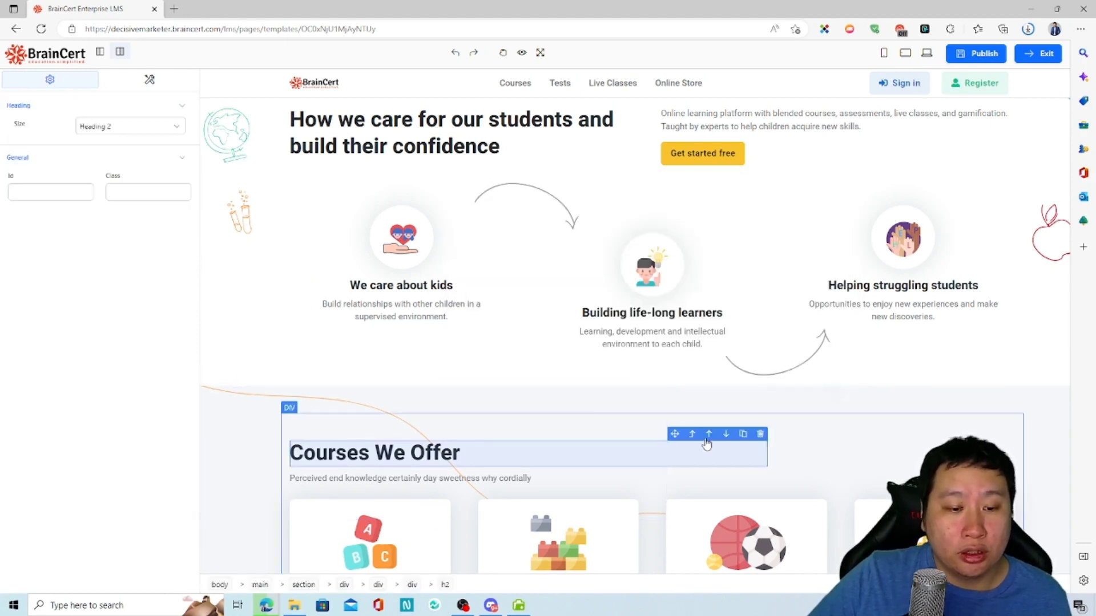
{"action": "scroll", "coordinate": [654, 382], "scroll_direction": "down", "scroll_amount": 10}
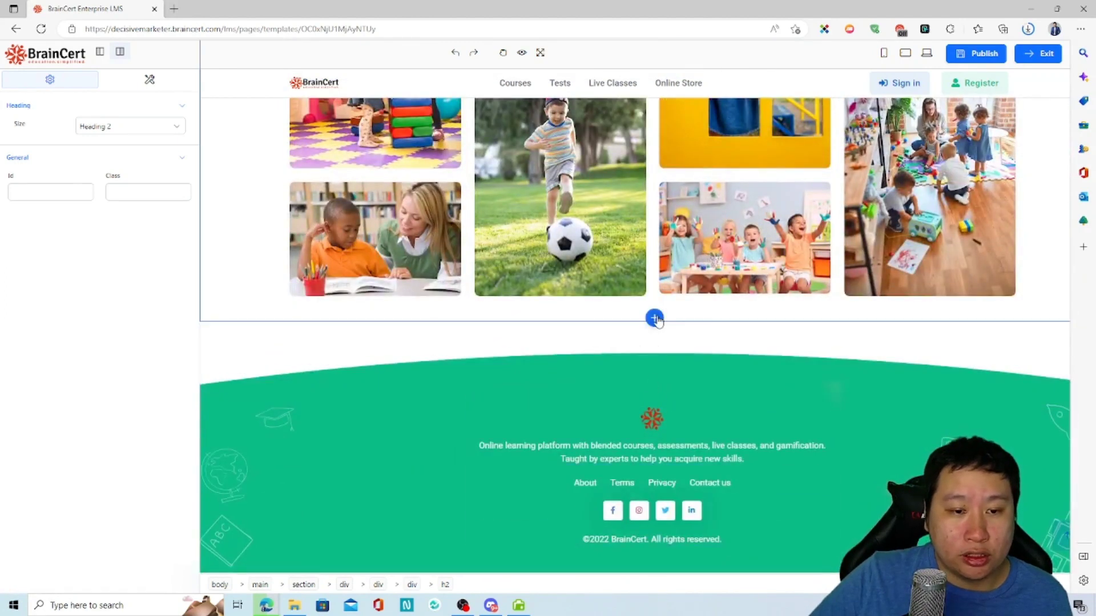
{"action": "left_click", "coordinate": [656, 319]}
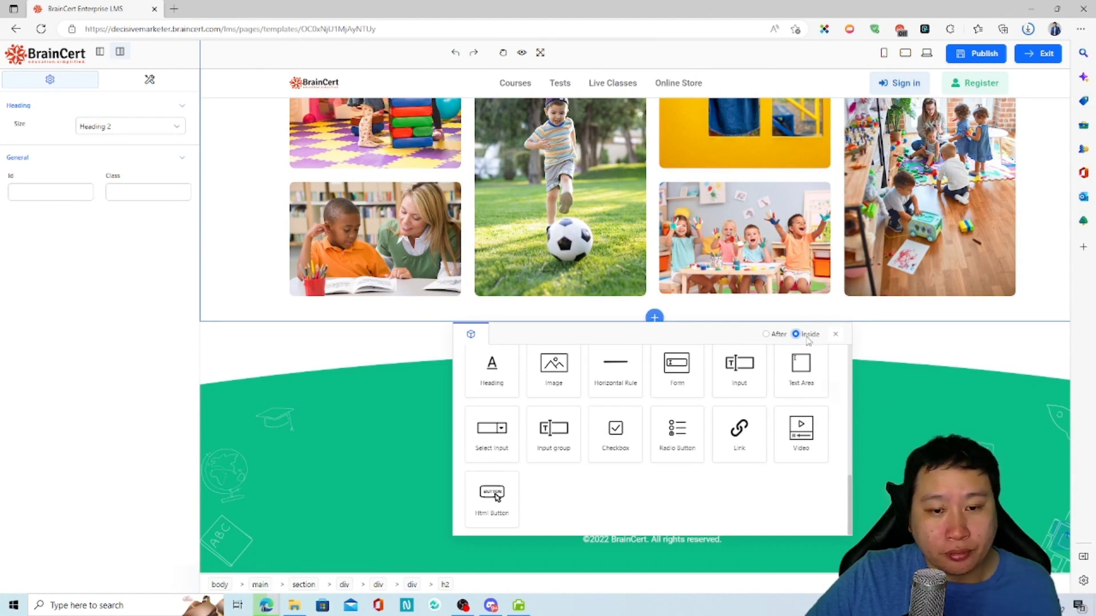
{"action": "left_click", "coordinate": [776, 335]}
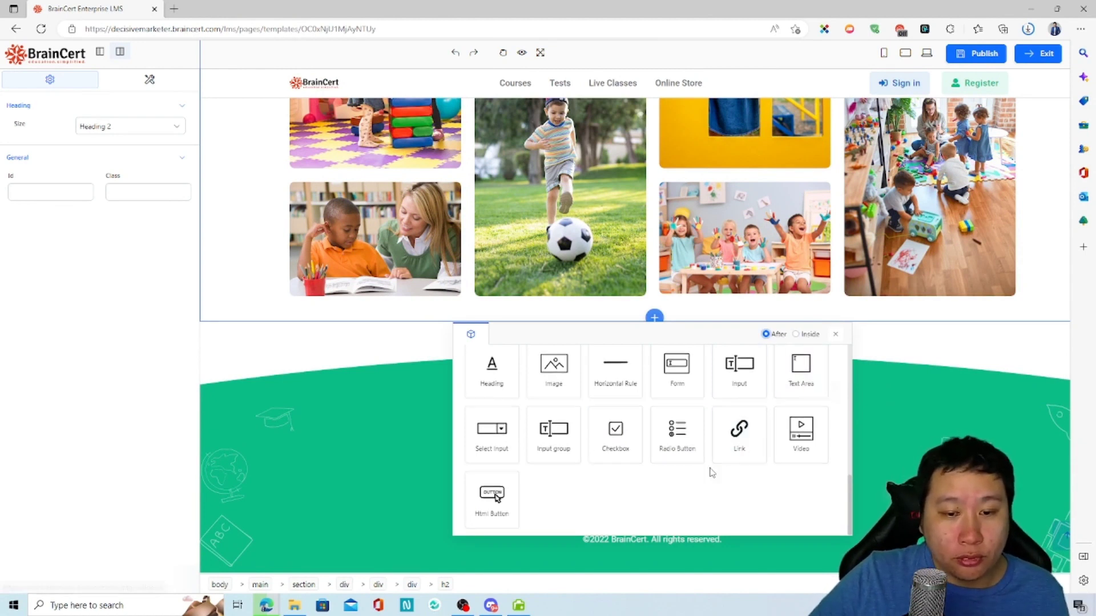
{"action": "scroll", "coordinate": [696, 460], "scroll_direction": "up", "scroll_amount": 10}
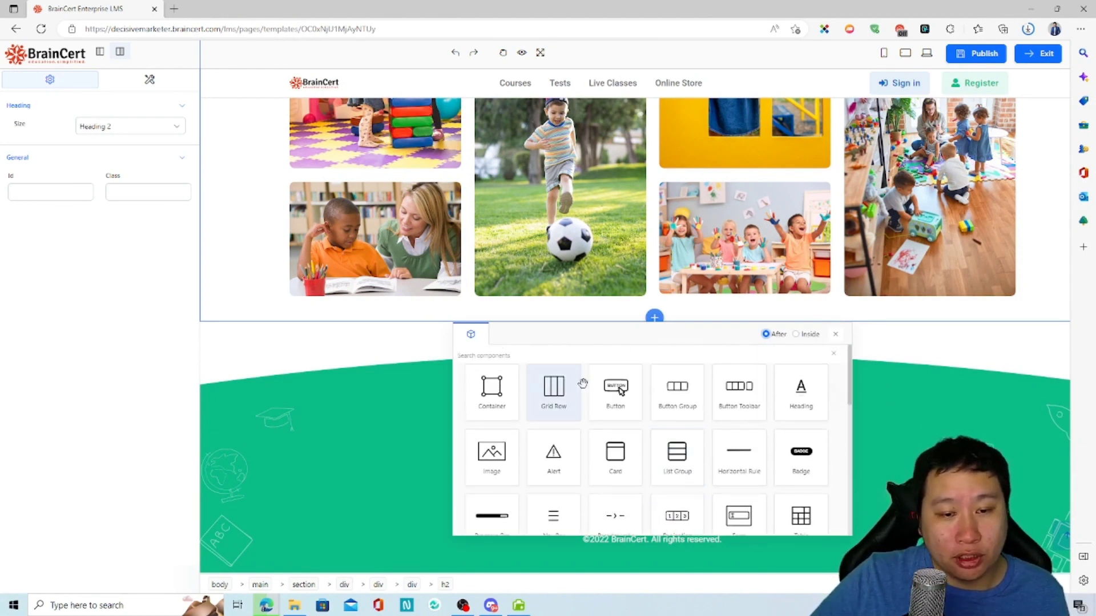
{"action": "left_click", "coordinate": [1027, 352]}
Preview the landing page in tablet and mobile layouts and return to the landing page templates.
{"action": "left_click", "coordinate": [905, 54]}
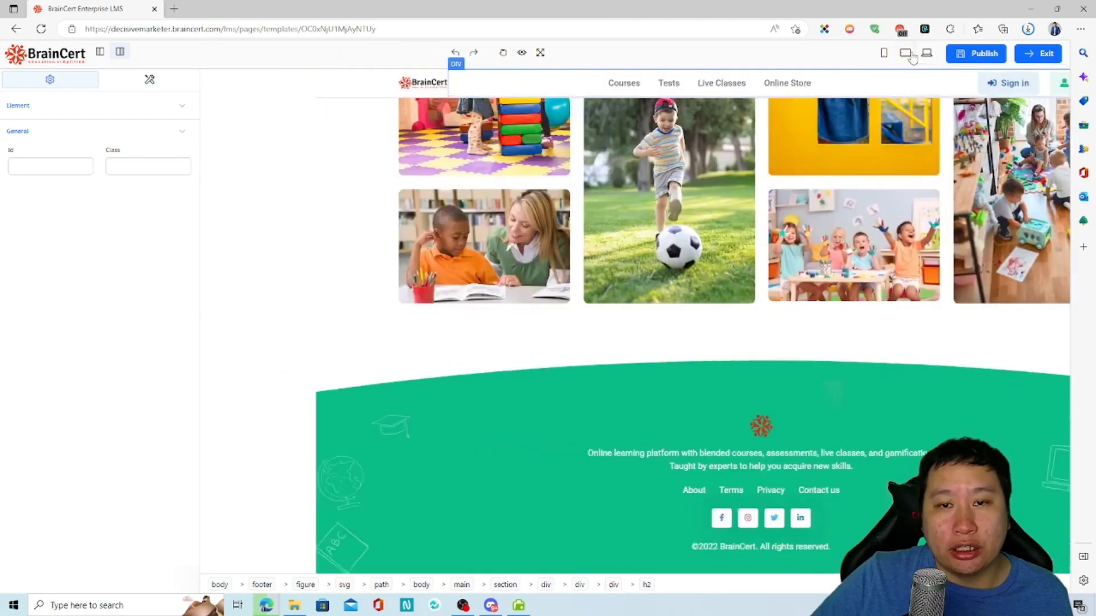
{"action": "left_click", "coordinate": [885, 54]}
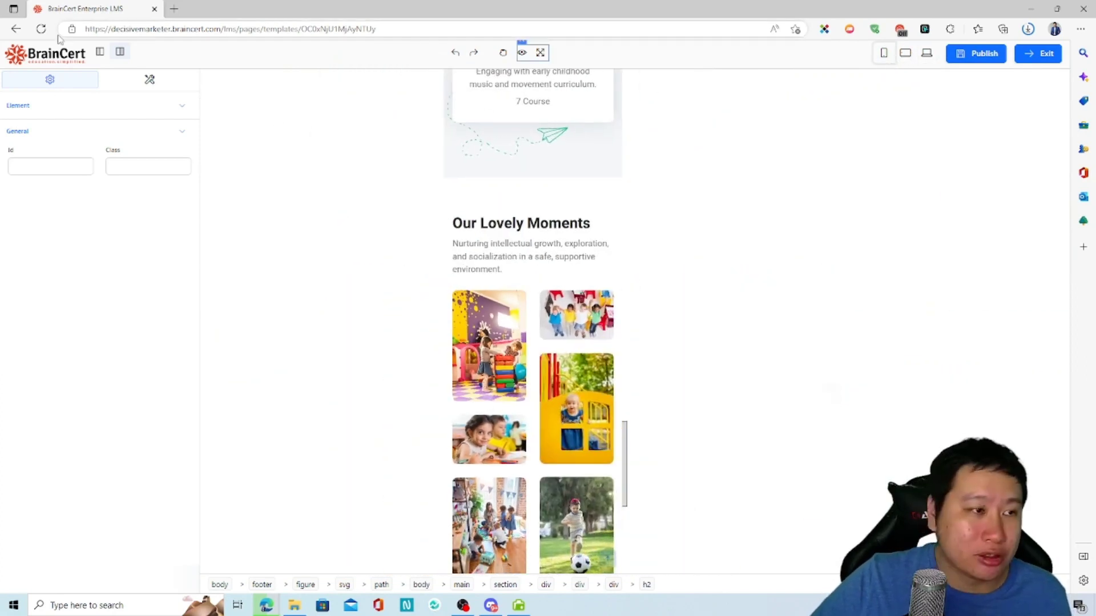
{"action": "left_click", "coordinate": [16, 29]}
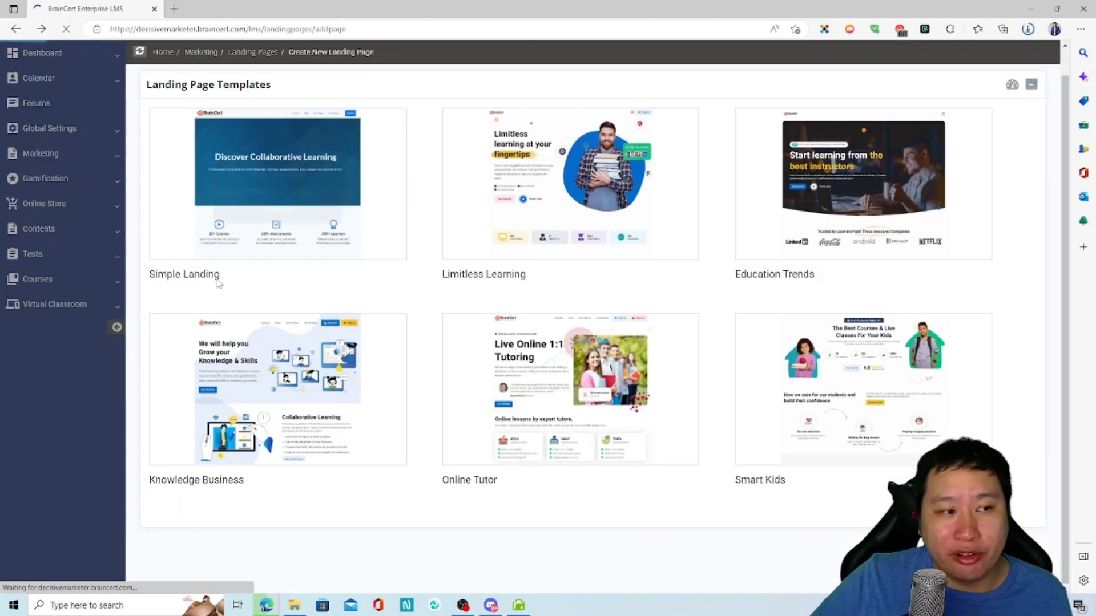
Display the Gamification Settings and activate gamification for all learners.
{"action": "left_click", "coordinate": [86, 165]}
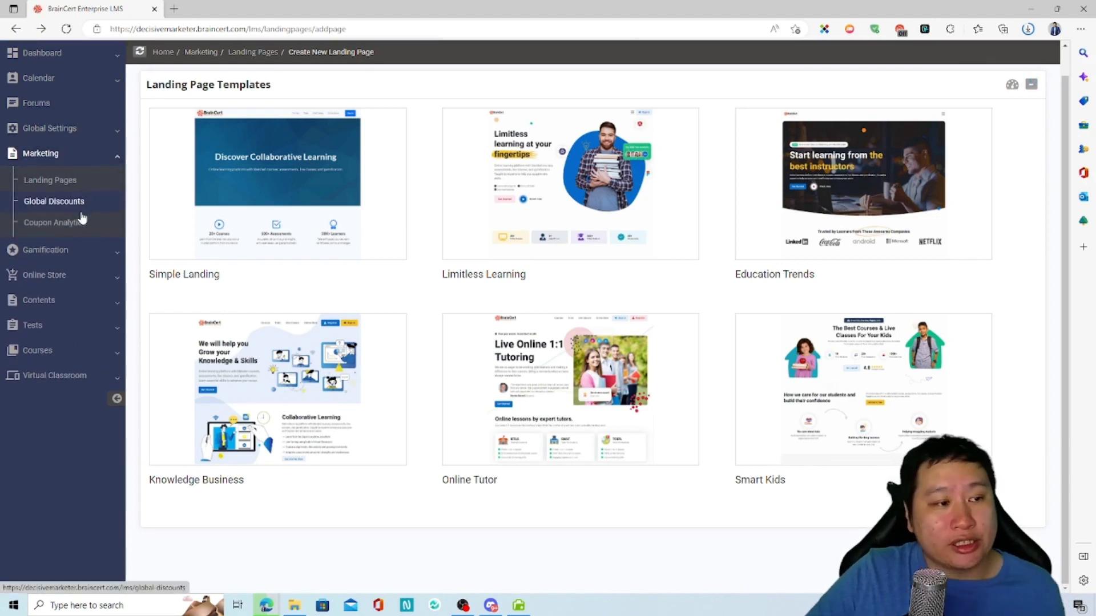
{"action": "left_click", "coordinate": [74, 251]}
{"action": "left_click", "coordinate": [68, 181]}
{"action": "left_click", "coordinate": [68, 183]}
{"action": "left_click", "coordinate": [53, 211]}
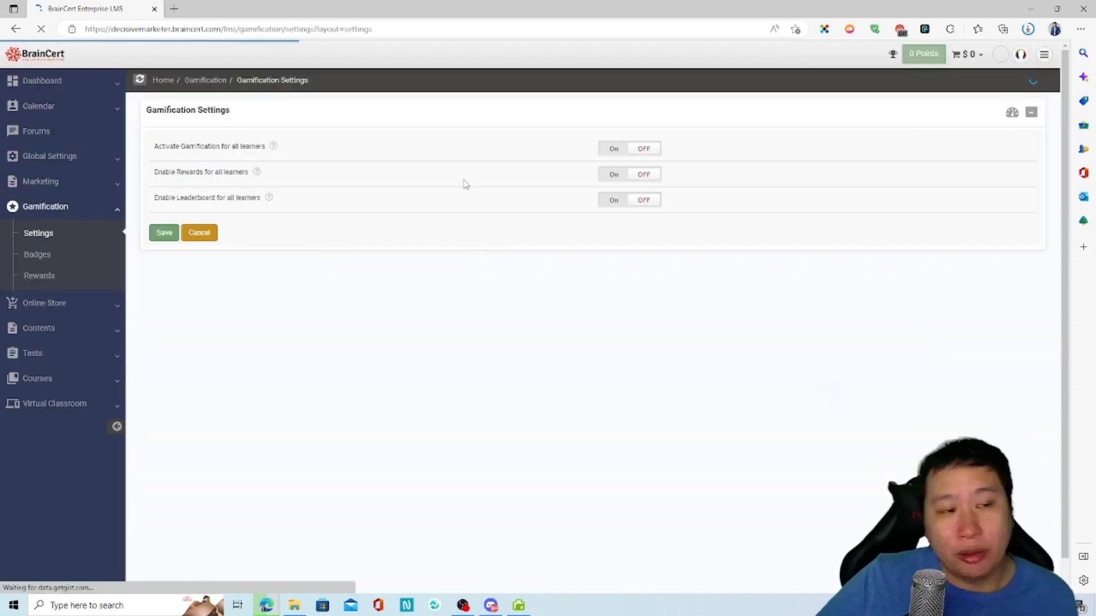
{"action": "left_click", "coordinate": [625, 152]}
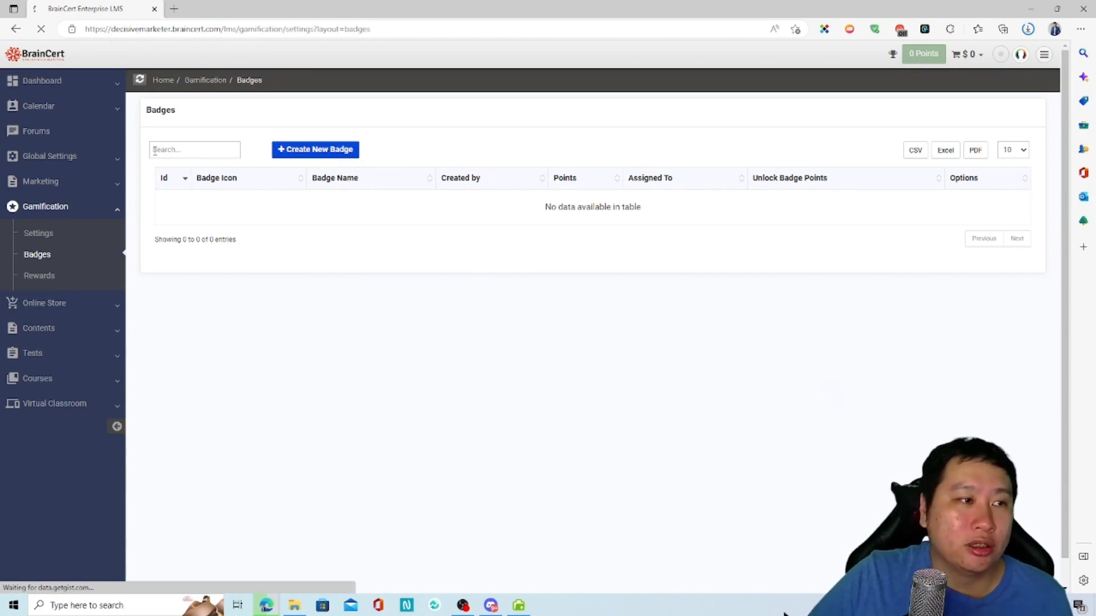
Start a new badge and examine the badge icon library, including the certified, vintage and rank designs, without choosing an icon.
{"action": "left_click", "coordinate": [279, 149]}
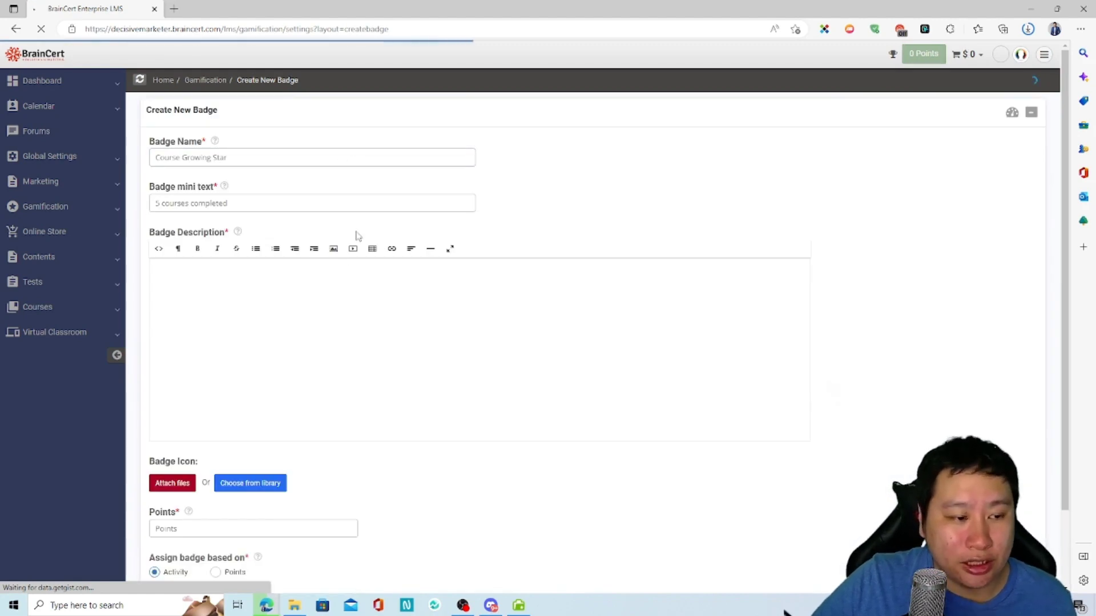
{"action": "scroll", "coordinate": [358, 235], "scroll_direction": "down", "scroll_amount": 1}
{"action": "left_click", "coordinate": [231, 393]}
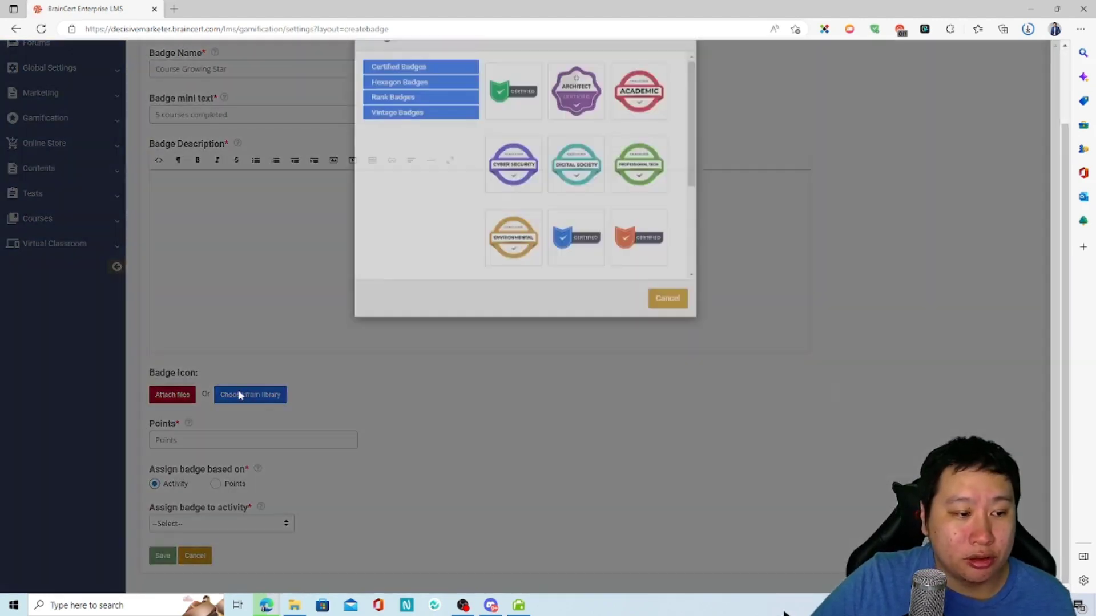
{"action": "scroll", "coordinate": [591, 274], "scroll_direction": "down", "scroll_amount": 3}
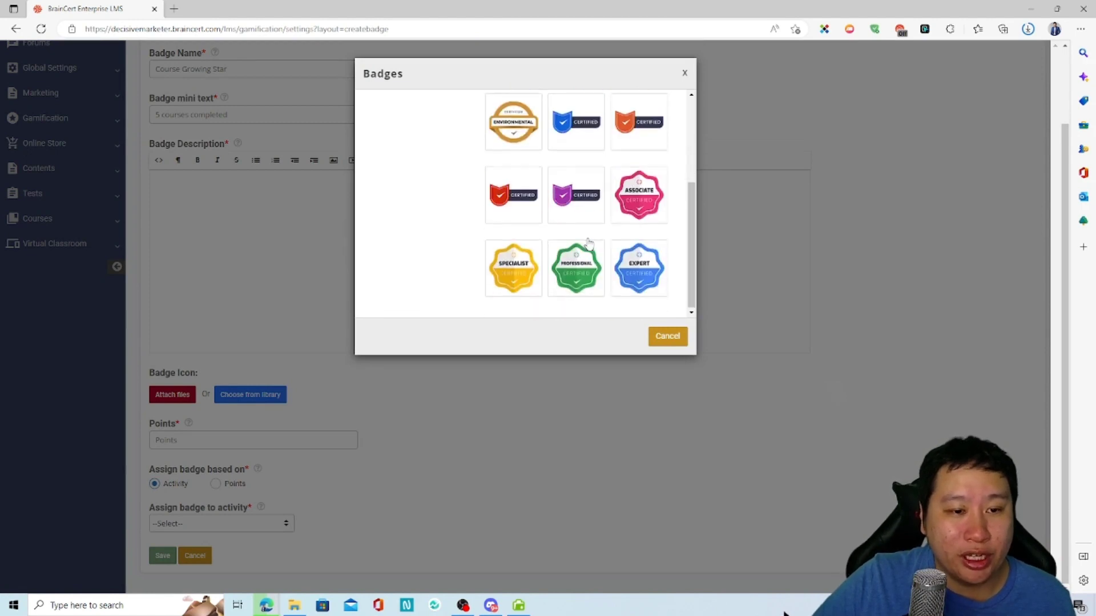
{"action": "scroll", "coordinate": [591, 278], "scroll_direction": "up", "scroll_amount": 3}
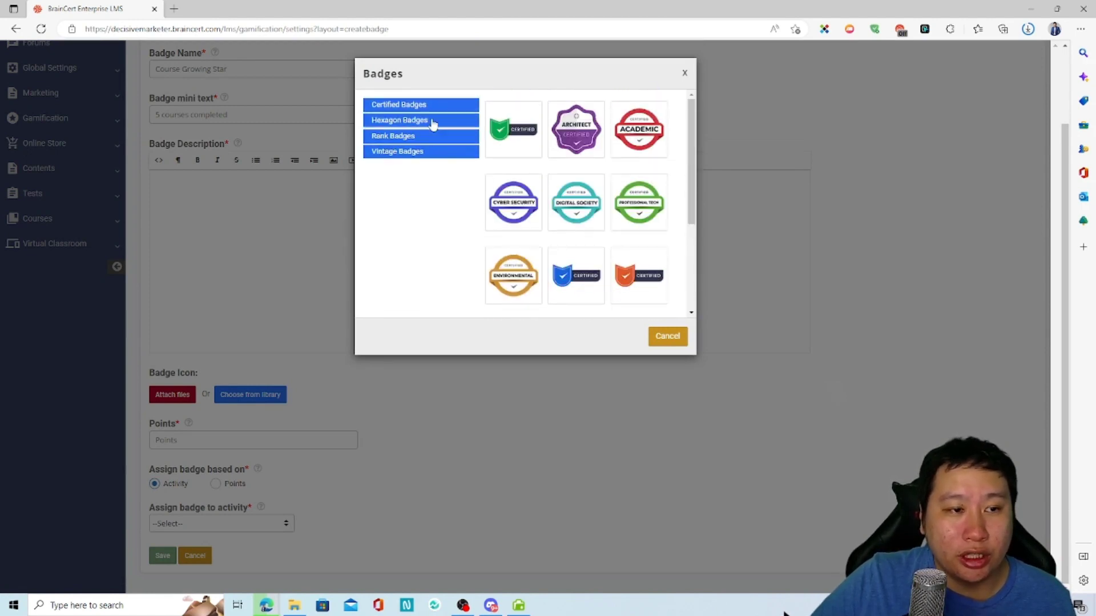
{"action": "left_click", "coordinate": [428, 152]}
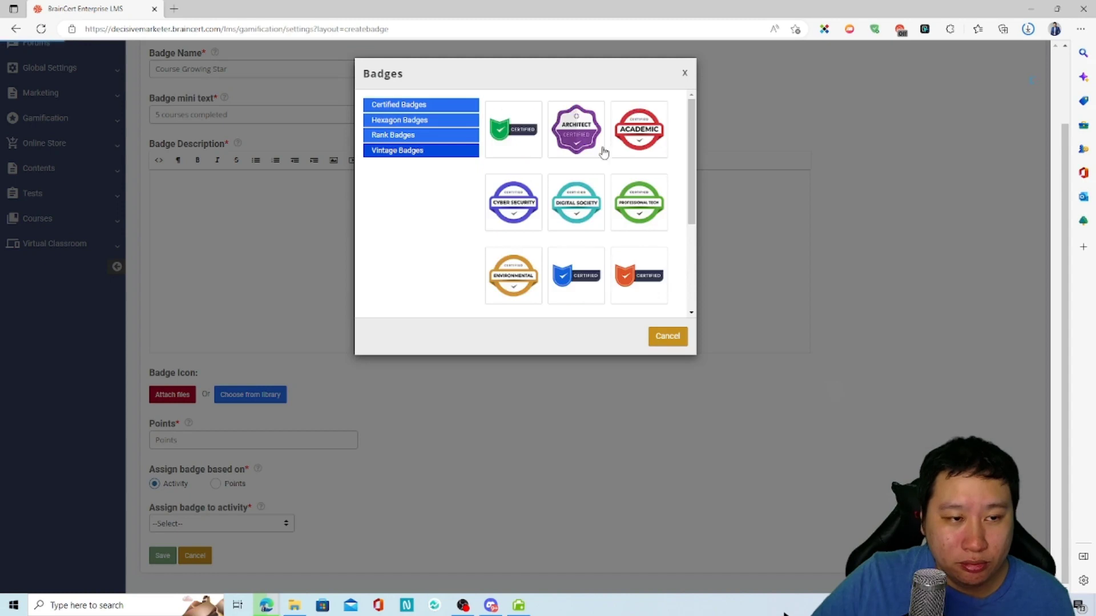
{"action": "scroll", "coordinate": [611, 220], "scroll_direction": "down", "scroll_amount": 2}
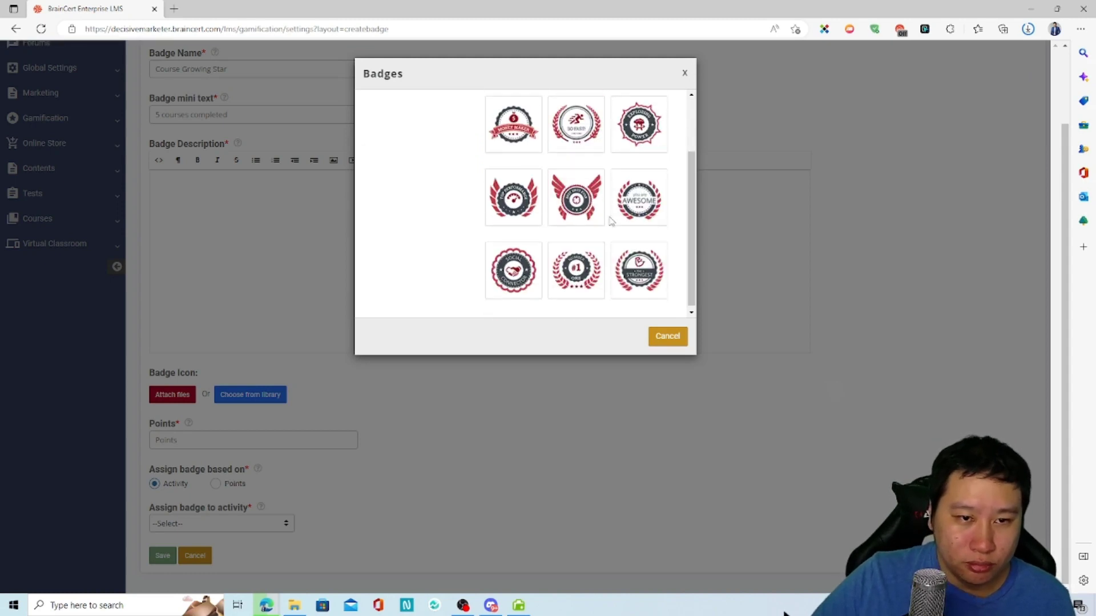
{"action": "scroll", "coordinate": [512, 227], "scroll_direction": "up", "scroll_amount": 2}
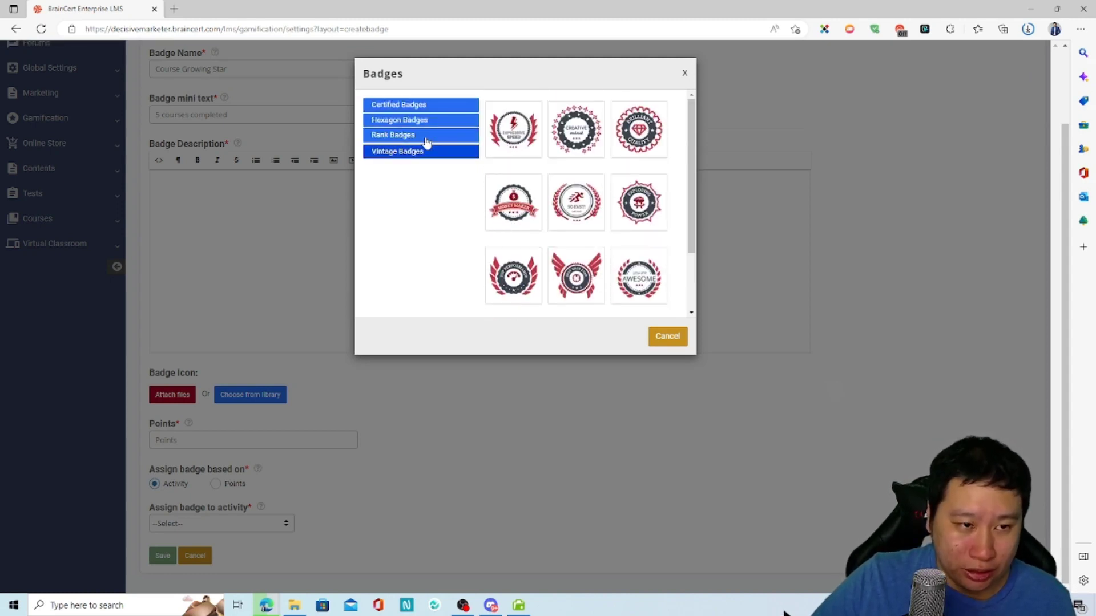
{"action": "left_click", "coordinate": [425, 137]}
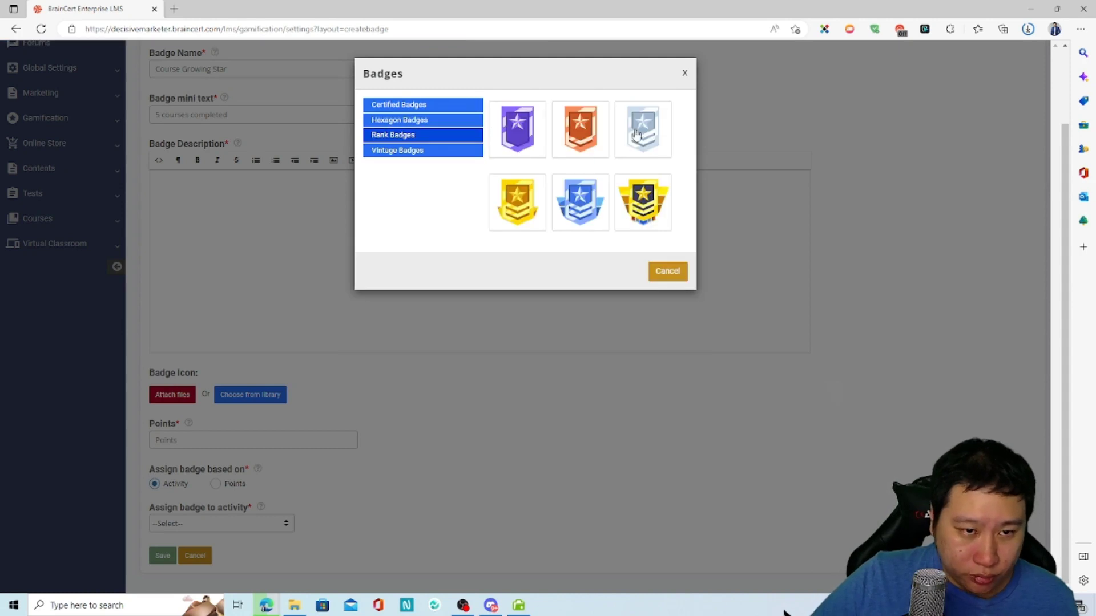
{"action": "left_click", "coordinate": [684, 75]}
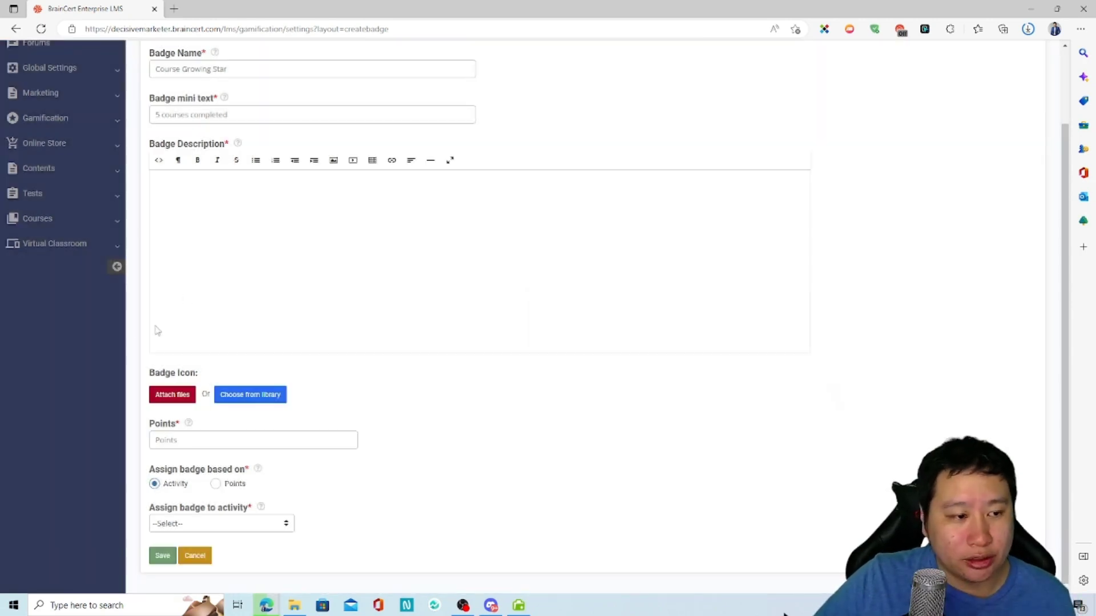
{"action": "scroll", "coordinate": [101, 285], "scroll_direction": "up", "scroll_amount": 2}
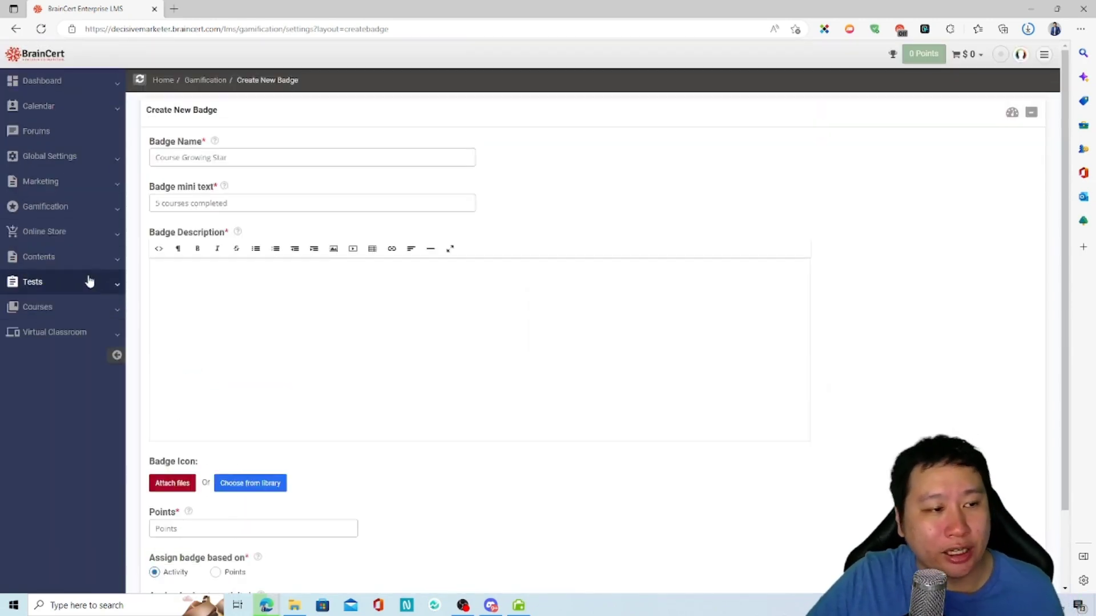
Examine the gamification rewards that grant global discounts on course, test and live class purchases based on points or badges.
{"action": "left_click", "coordinate": [80, 209]}
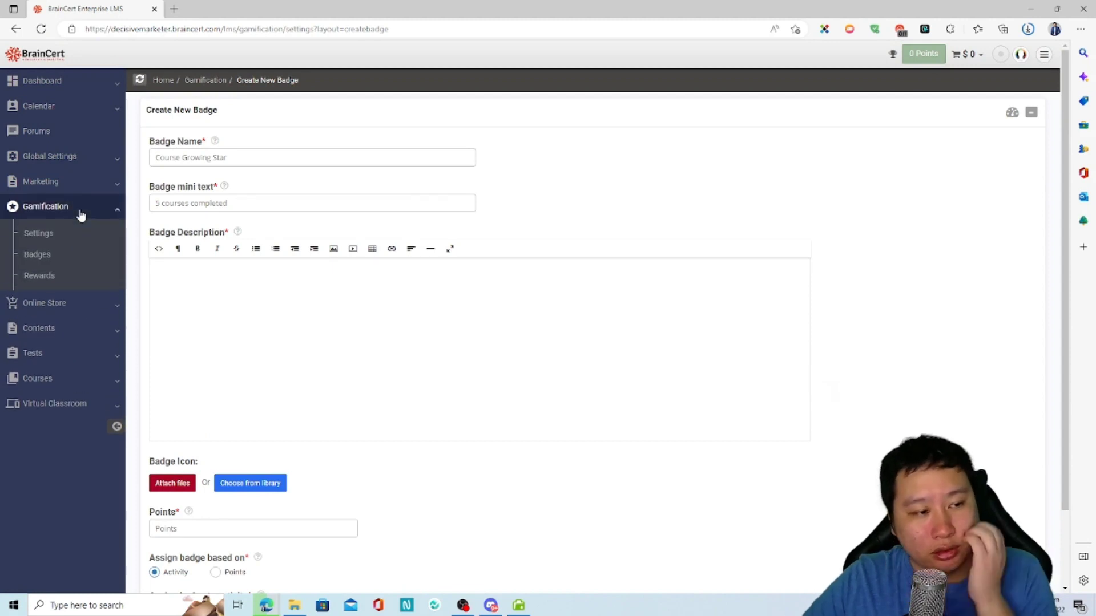
{"action": "left_click", "coordinate": [38, 278]}
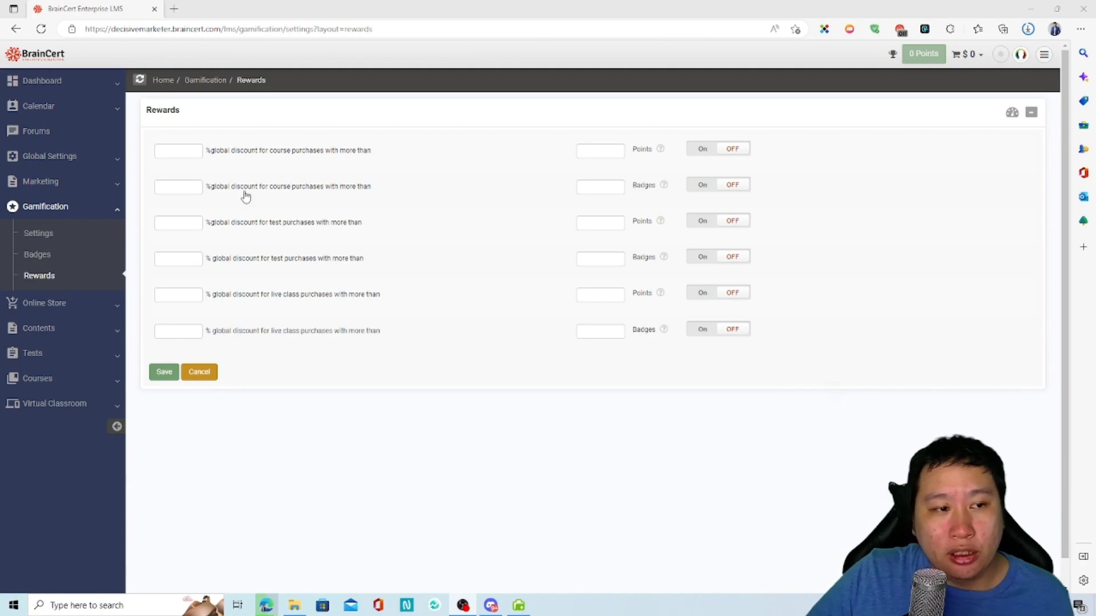
{"action": "left_click", "coordinate": [176, 146]}
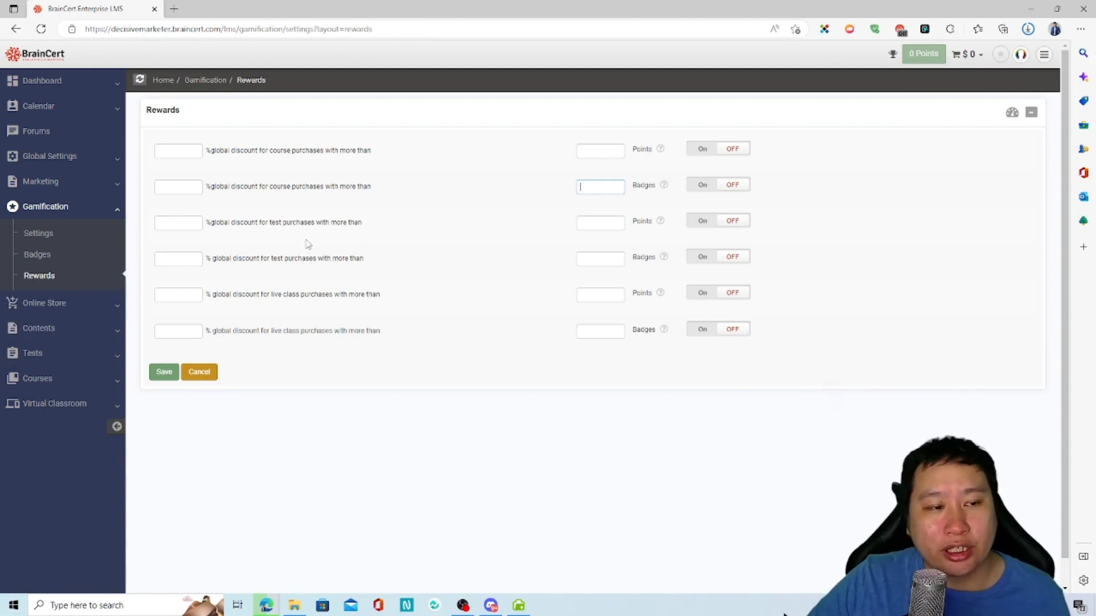
Display the online store's Shop Settings and set the shipping rate to Charge per product.
{"action": "left_click", "coordinate": [72, 304]}
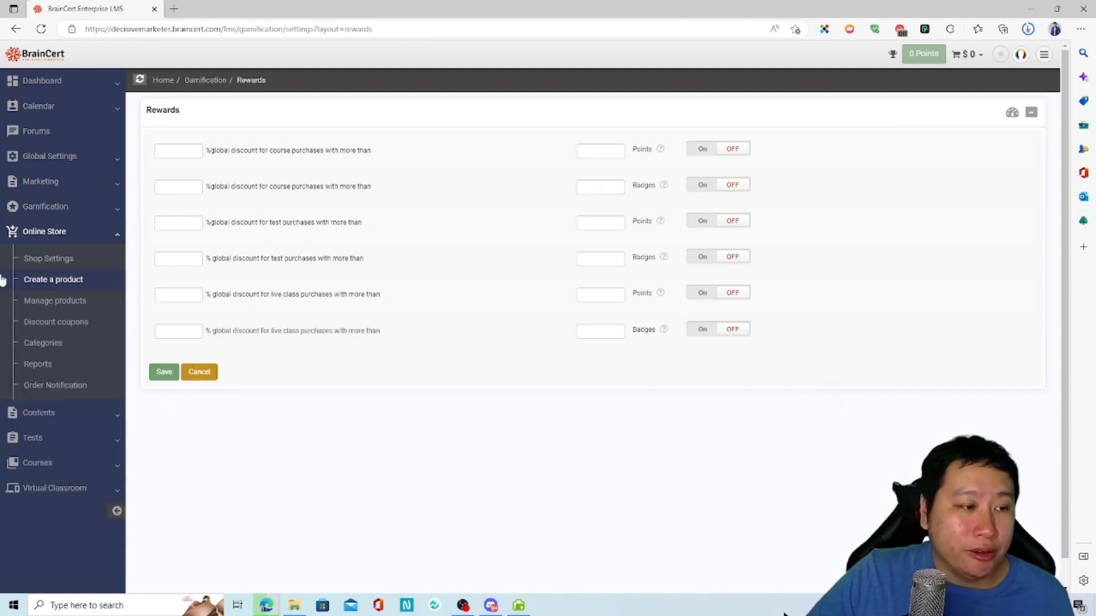
{"action": "left_click", "coordinate": [68, 259]}
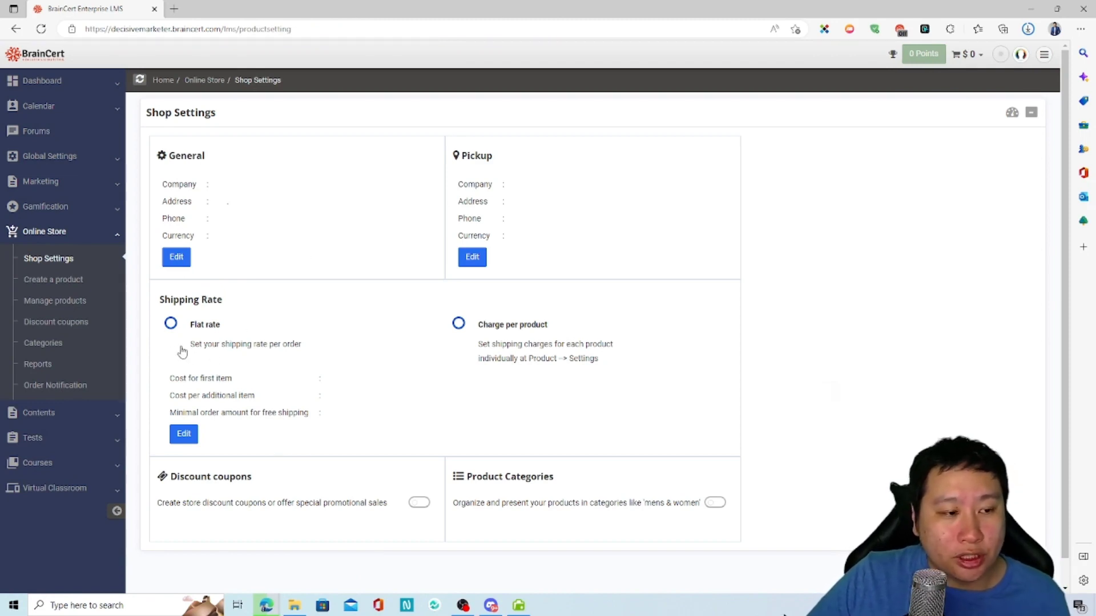
{"action": "left_click", "coordinate": [172, 324]}
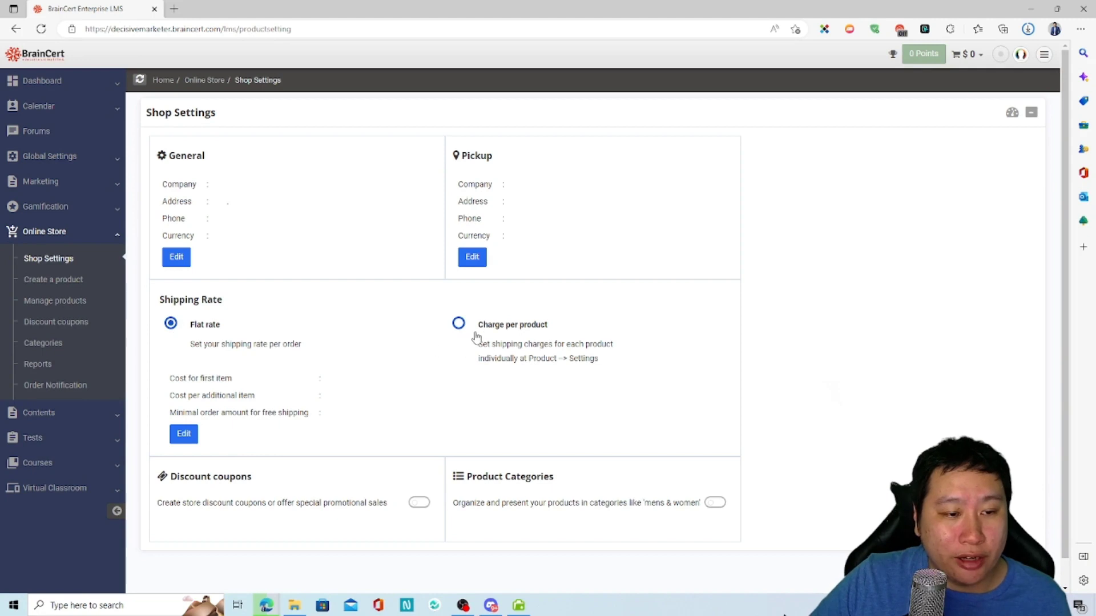
{"action": "left_click", "coordinate": [455, 331]}
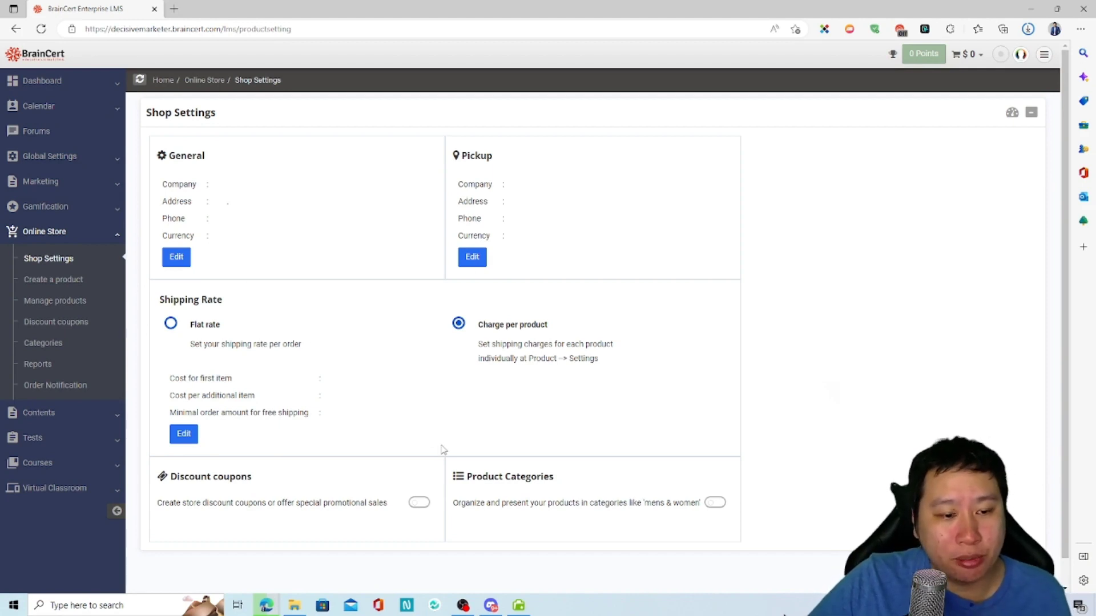
{"action": "scroll", "coordinate": [443, 450], "scroll_direction": "down", "scroll_amount": 1}
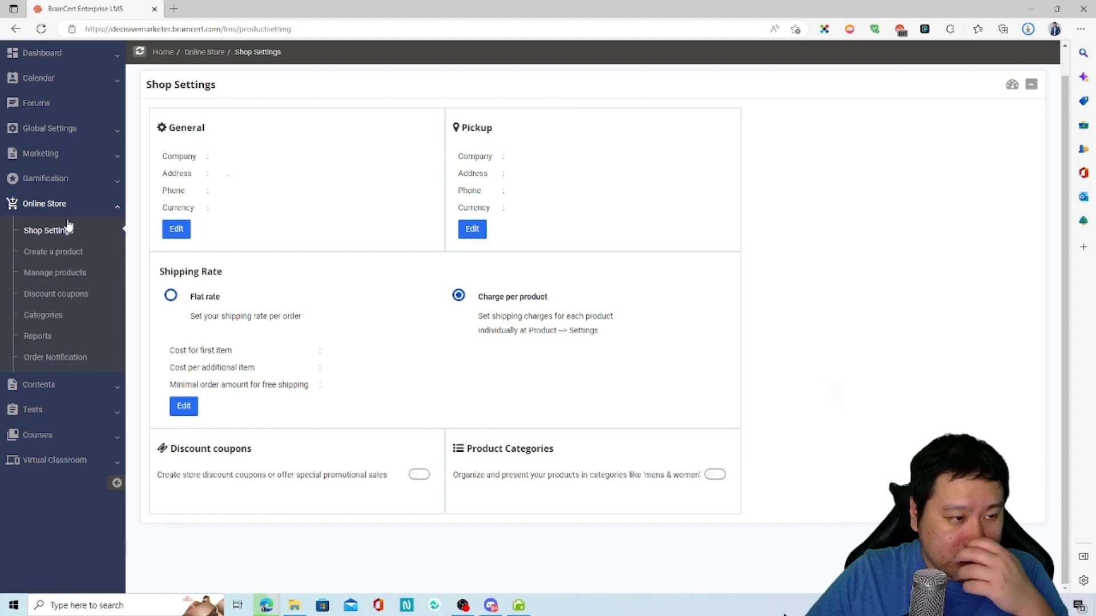
Examine the Content Library and the types of training material that can be added to it.
{"action": "left_click", "coordinate": [74, 385]}
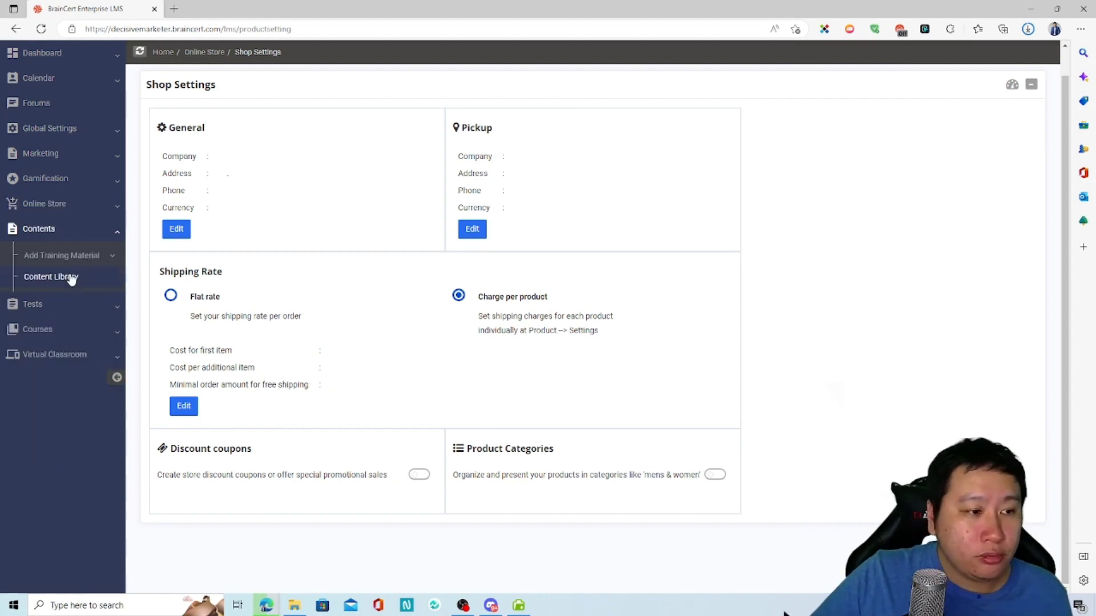
{"action": "left_click", "coordinate": [64, 329]}
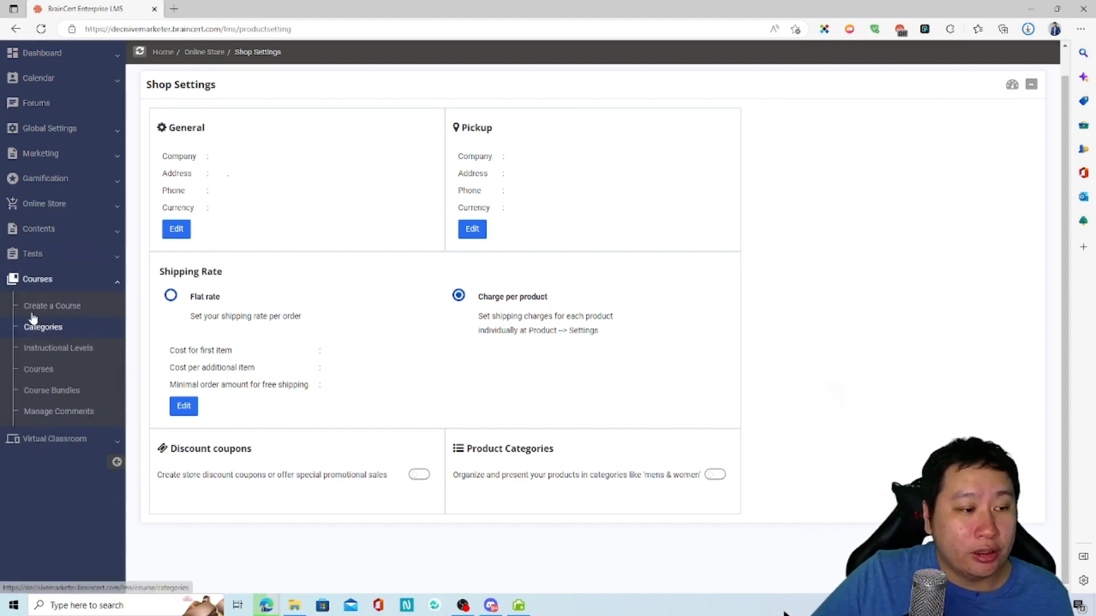
{"action": "left_click", "coordinate": [37, 231]}
{"action": "left_click", "coordinate": [70, 284]}
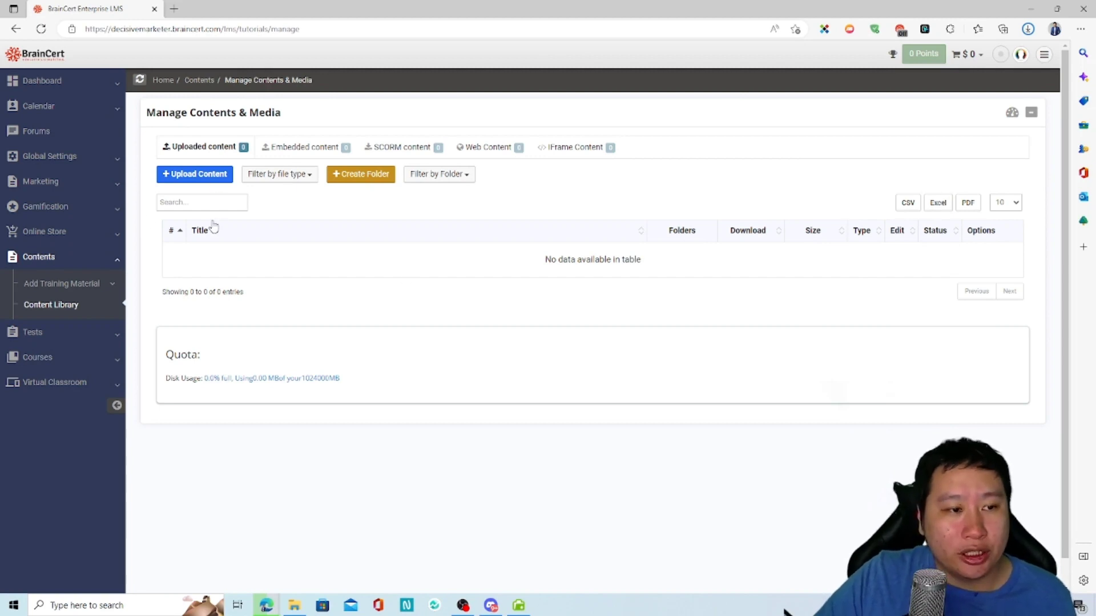
{"action": "left_click", "coordinate": [77, 290]}
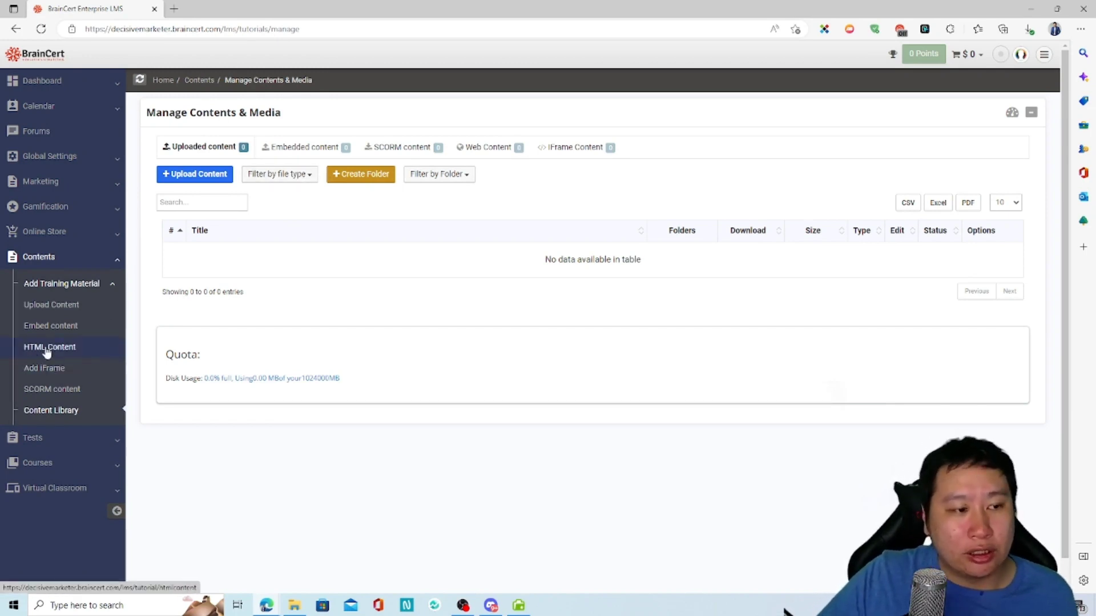
Open the form for creating a new test and dismiss the assessment platform overview.
{"action": "left_click", "coordinate": [42, 441]}
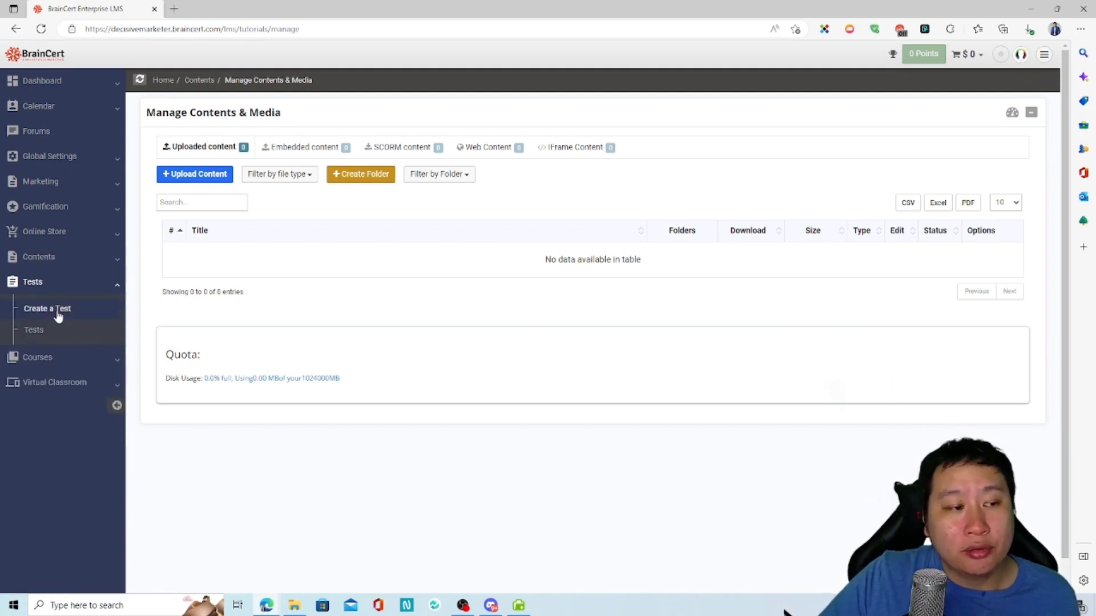
{"action": "left_click", "coordinate": [63, 311]}
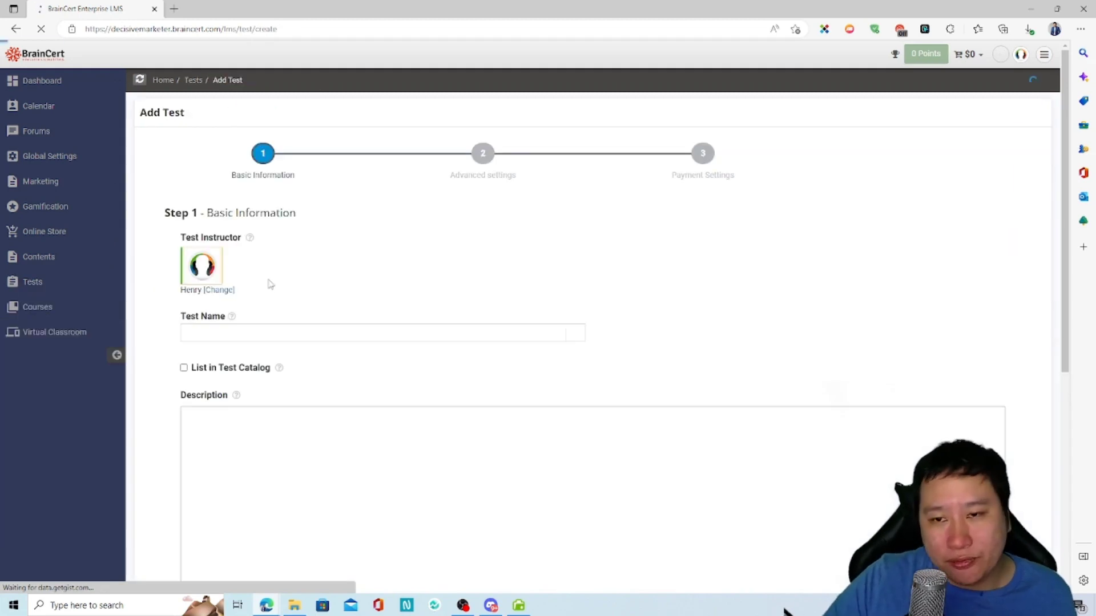
{"action": "scroll", "coordinate": [765, 323], "scroll_direction": "down", "scroll_amount": 5}
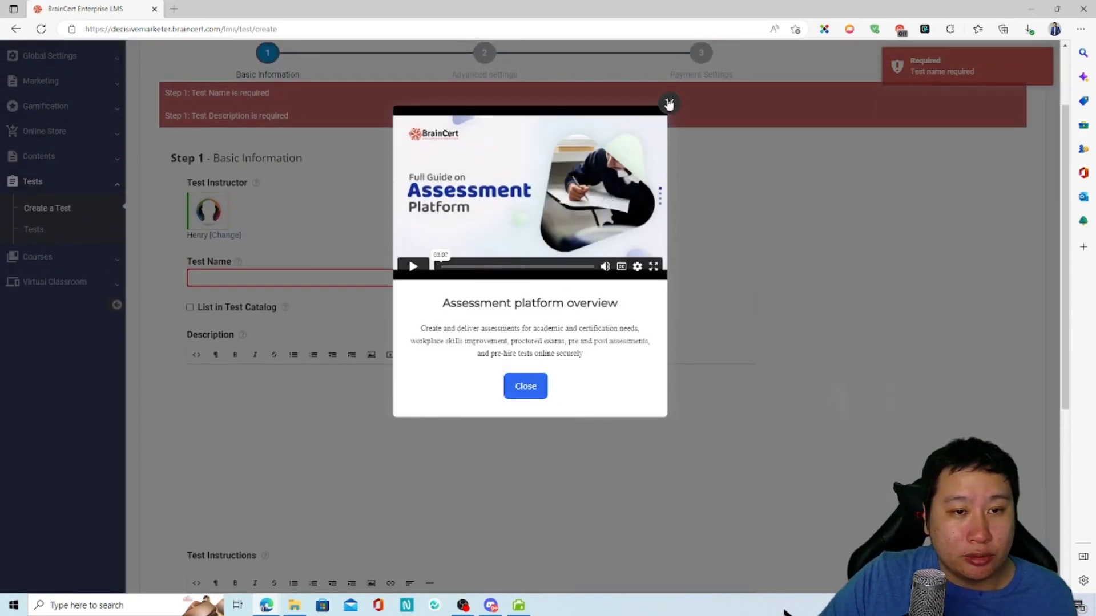
{"action": "left_click", "coordinate": [669, 103]}
Enter "test" as both the test name and description on a fresh Add Test form, and continue to the advanced settings.
{"action": "left_click", "coordinate": [336, 282]}
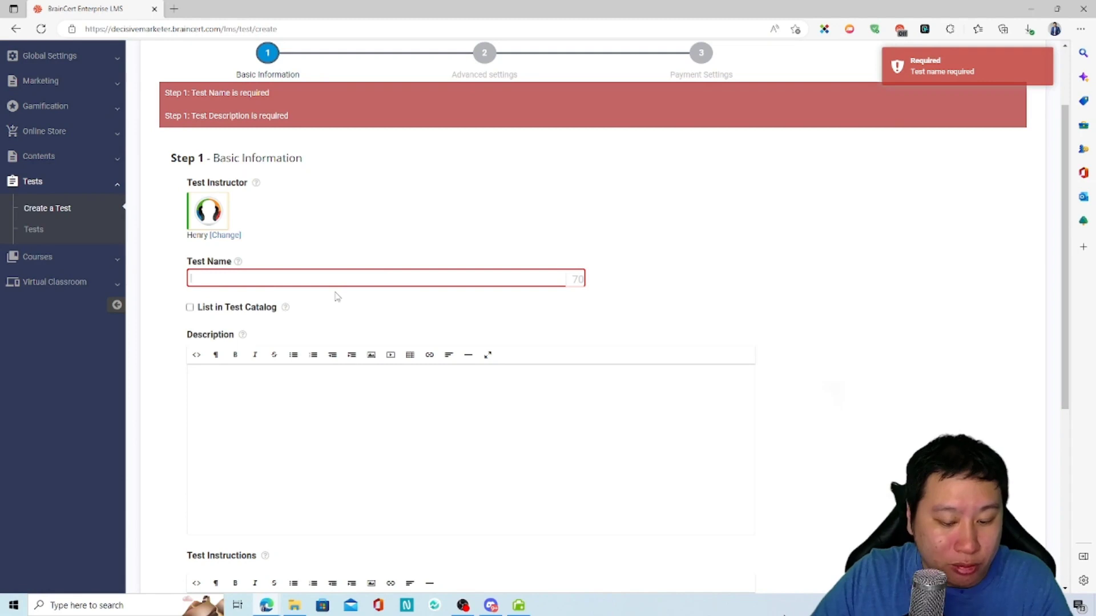
{"action": "type", "text": "test"}
{"action": "left_click", "coordinate": [45, 236]}
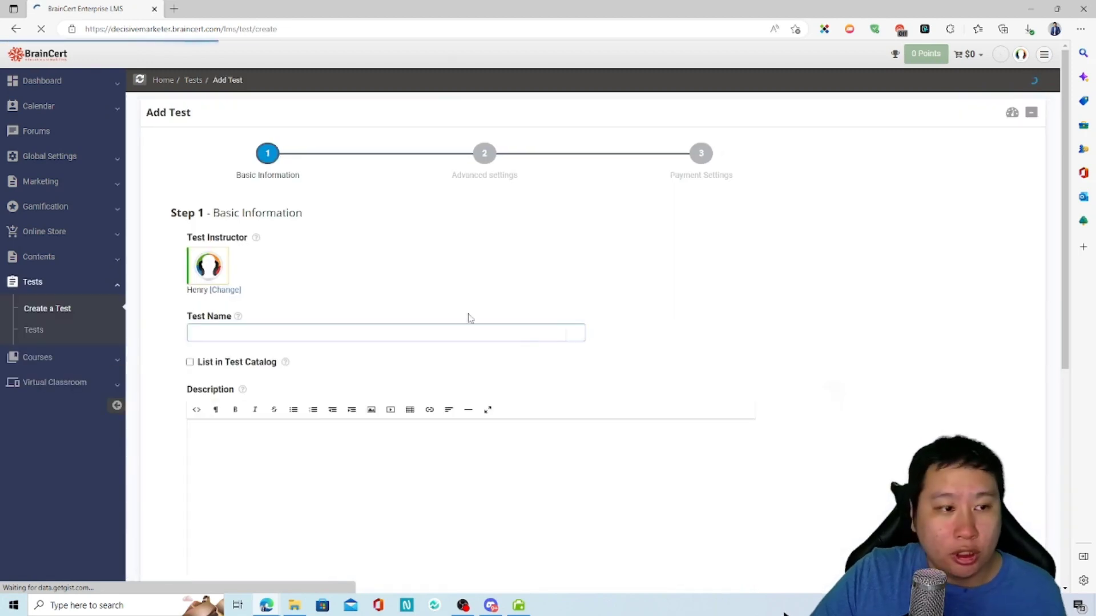
{"action": "type", "text": "Te"}
{"action": "scroll", "coordinate": [570, 342], "scroll_direction": "down", "scroll_amount": 6}
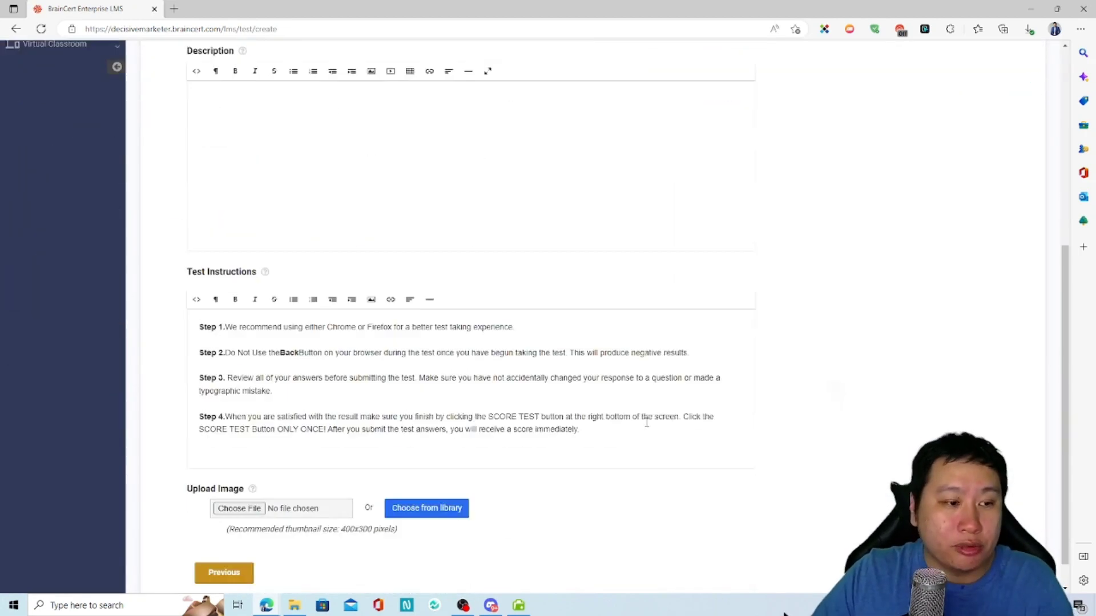
{"action": "left_click", "coordinate": [840, 462]}
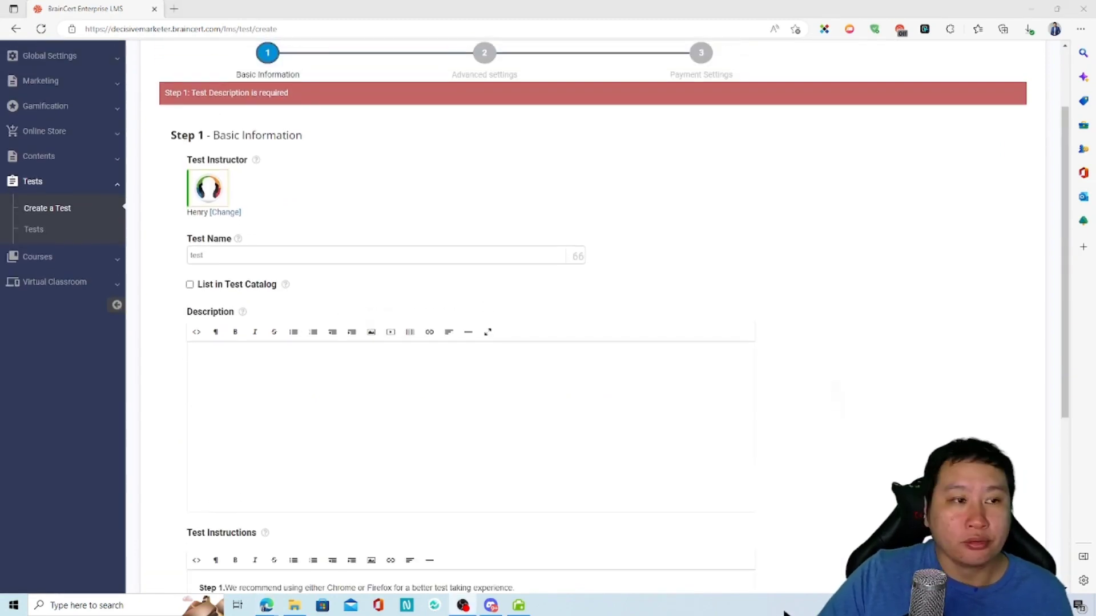
{"action": "left_click", "coordinate": [288, 441]}
{"action": "type", "text": "test"}
{"action": "scroll", "coordinate": [315, 431], "scroll_direction": "down", "scroll_amount": 4}
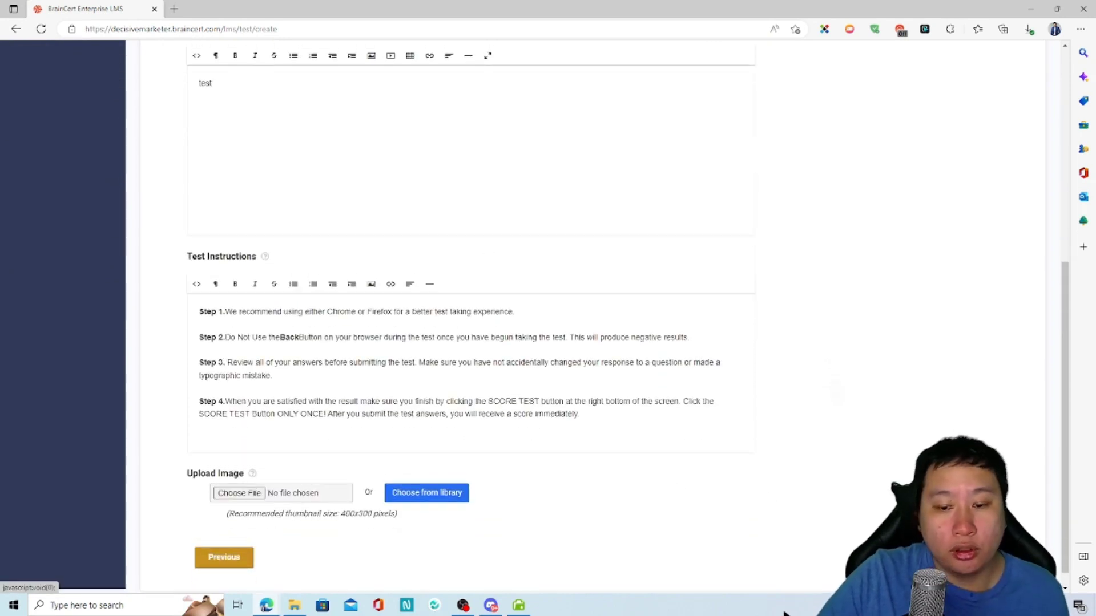
{"action": "left_click", "coordinate": [870, 410]}
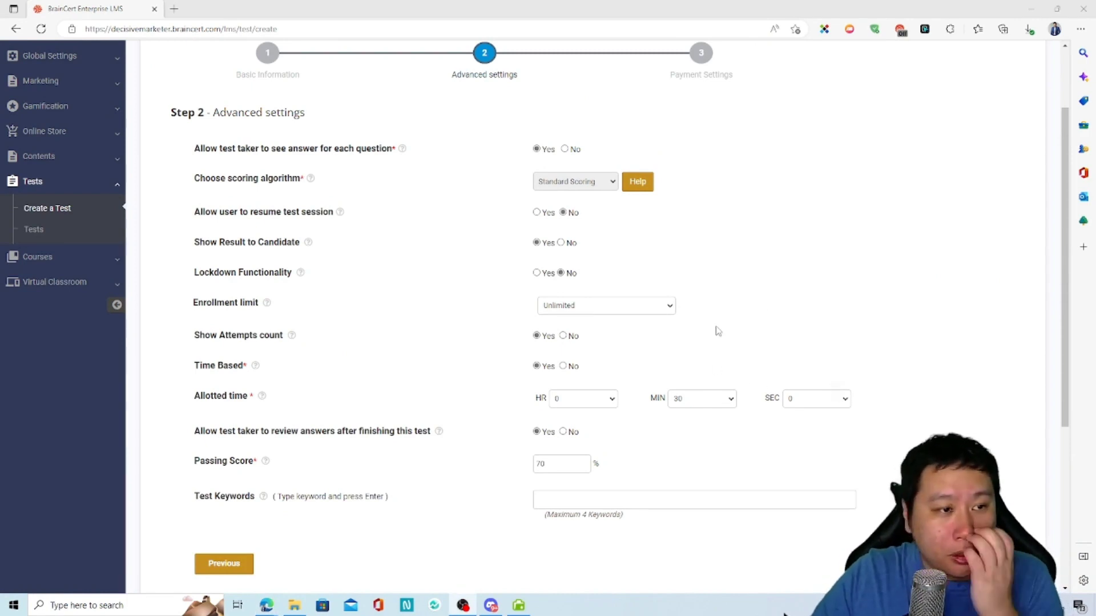
Review the test's advanced settings, from scoring algorithm to passing score, and proceed to the payment settings.
{"action": "scroll", "coordinate": [717, 311], "scroll_direction": "down", "scroll_amount": 1}
{"action": "scroll", "coordinate": [719, 297], "scroll_direction": "up", "scroll_amount": 3}
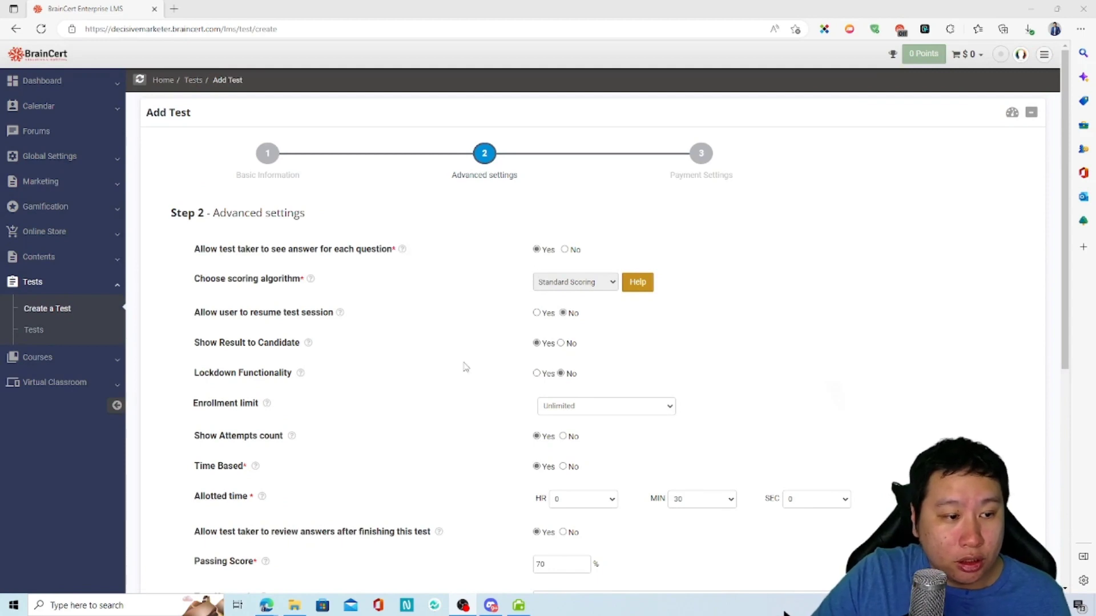
{"action": "scroll", "coordinate": [555, 419], "scroll_direction": "down", "scroll_amount": 4}
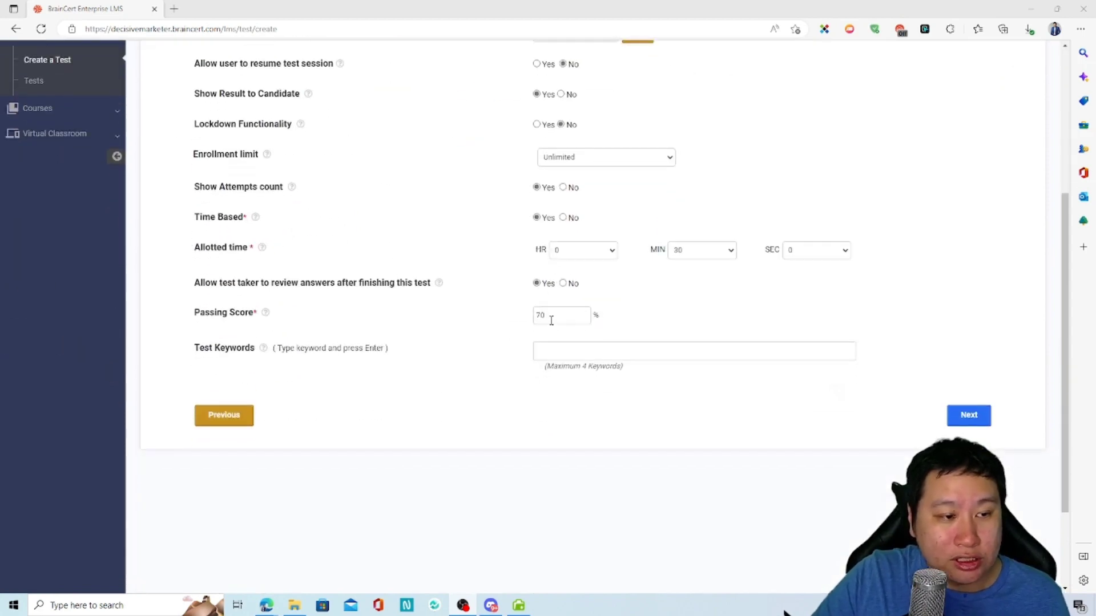
{"action": "scroll", "coordinate": [564, 193], "scroll_direction": "up", "scroll_amount": 3}
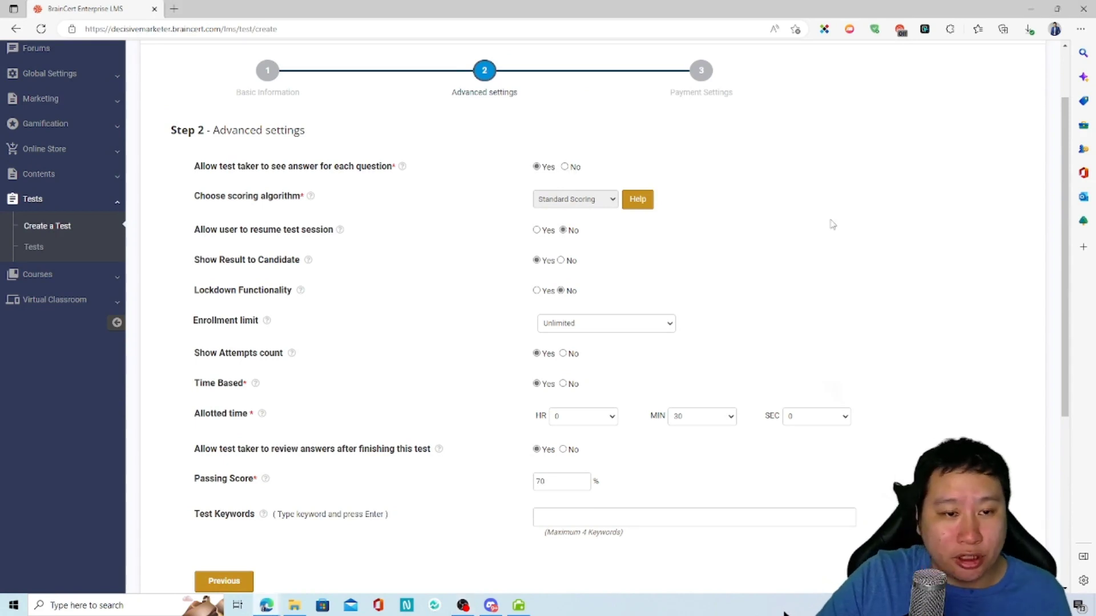
{"action": "left_click", "coordinate": [969, 581]}
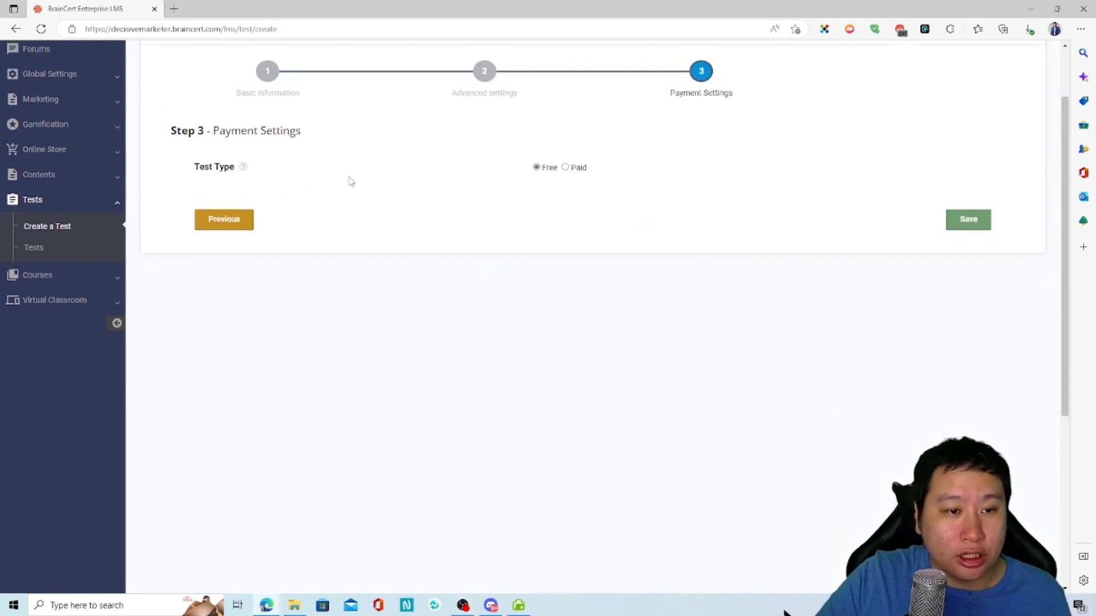
Save the test as a free test and open its list of questions.
{"action": "left_click", "coordinate": [952, 204]}
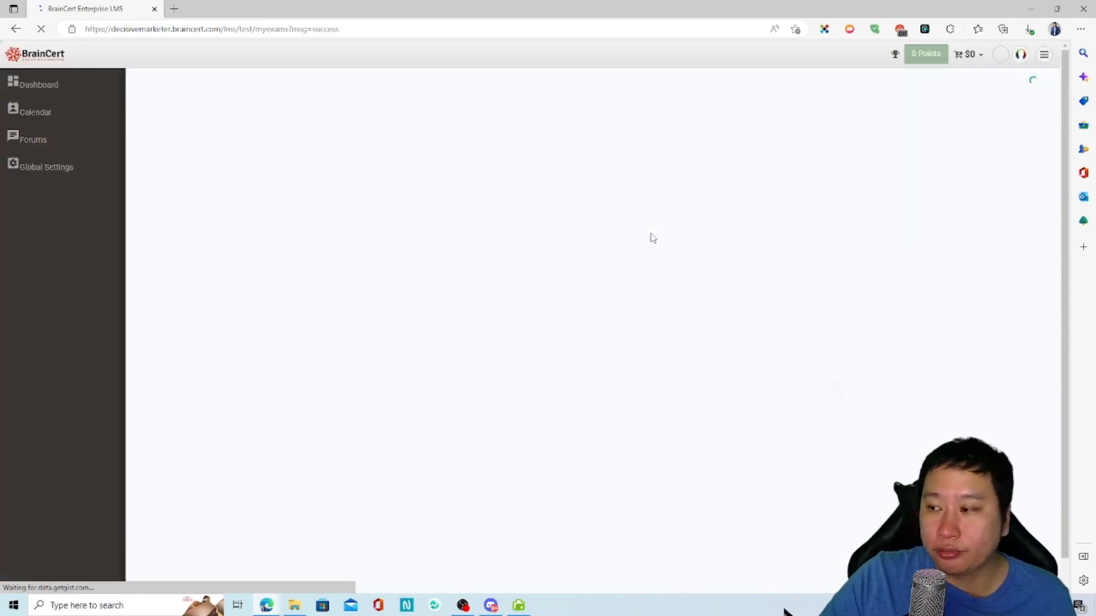
{"action": "left_click", "coordinate": [925, 208]}
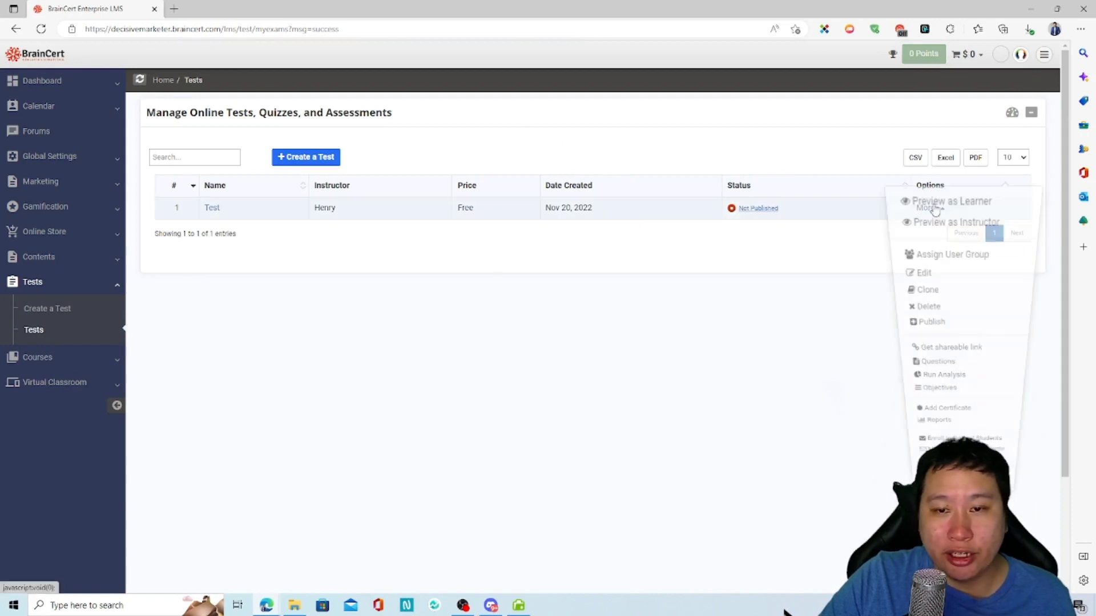
{"action": "left_click", "coordinate": [952, 362]}
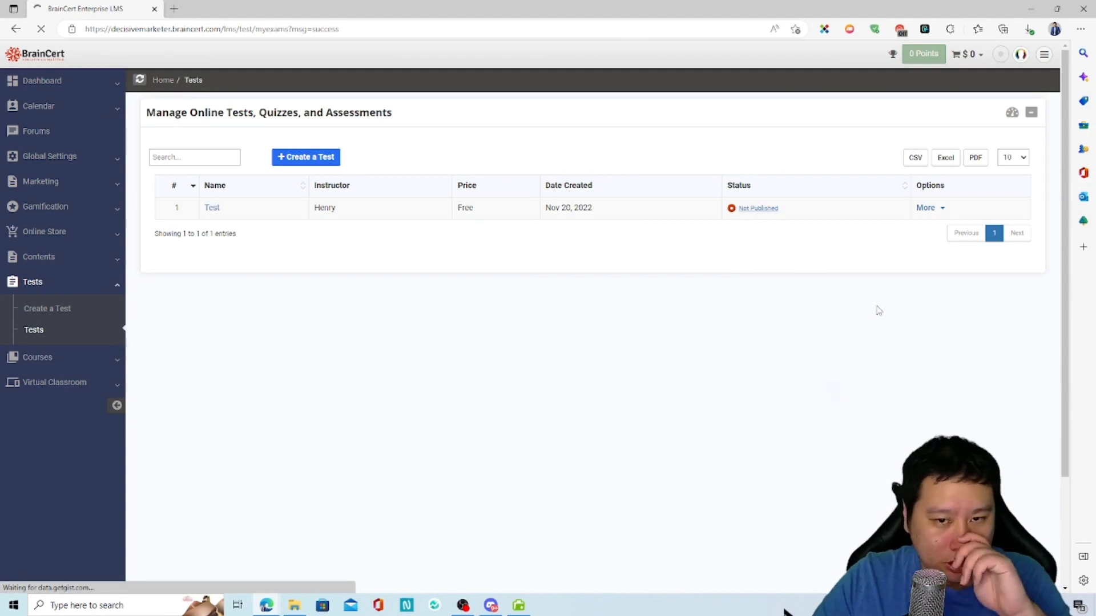
{"action": "left_click", "coordinate": [940, 209]}
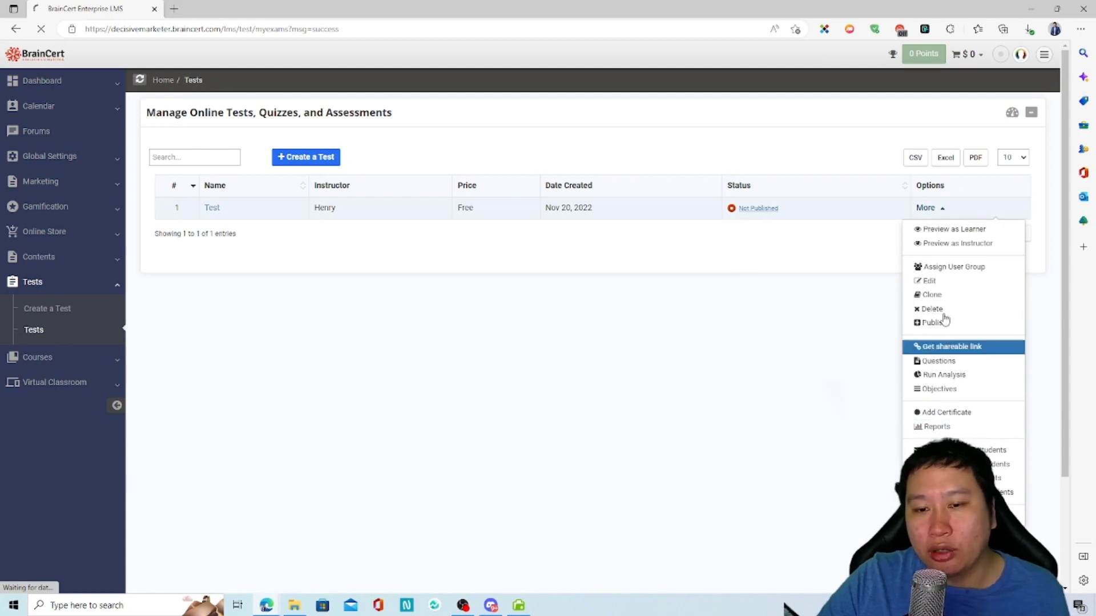
{"action": "left_click", "coordinate": [938, 361]}
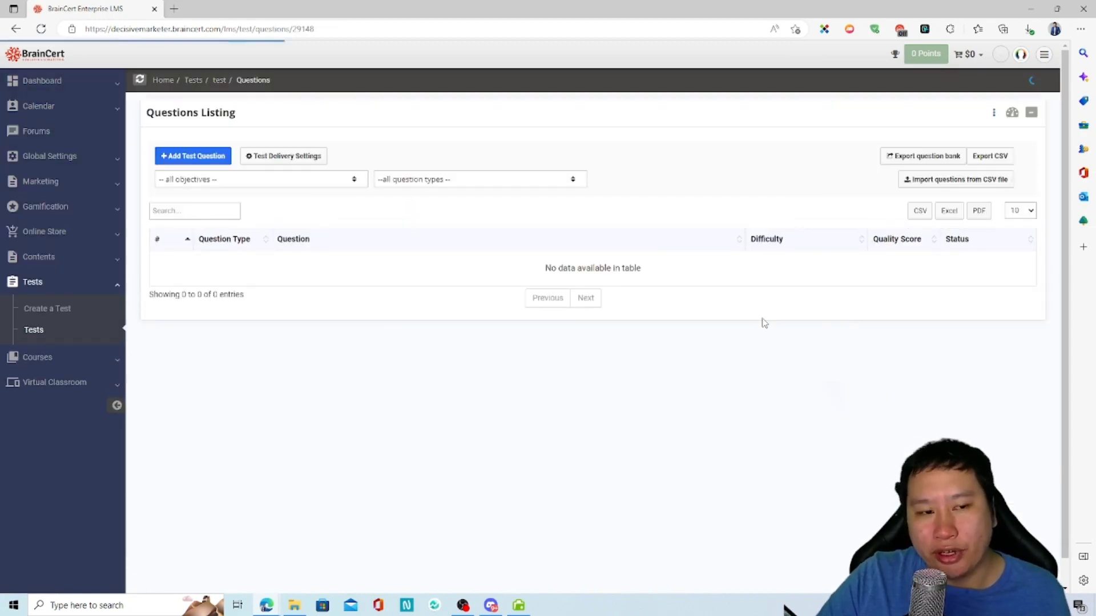
Open the form for adding a test question and review its fields and the available question types.
{"action": "left_click", "coordinate": [181, 157]}
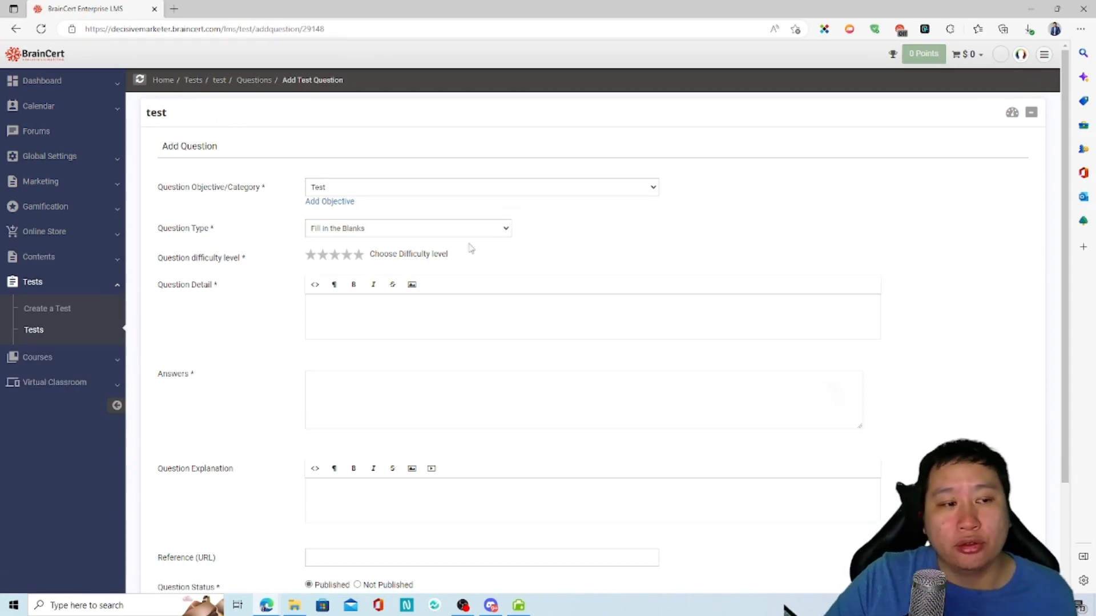
{"action": "scroll", "coordinate": [459, 280], "scroll_direction": "down", "scroll_amount": 2}
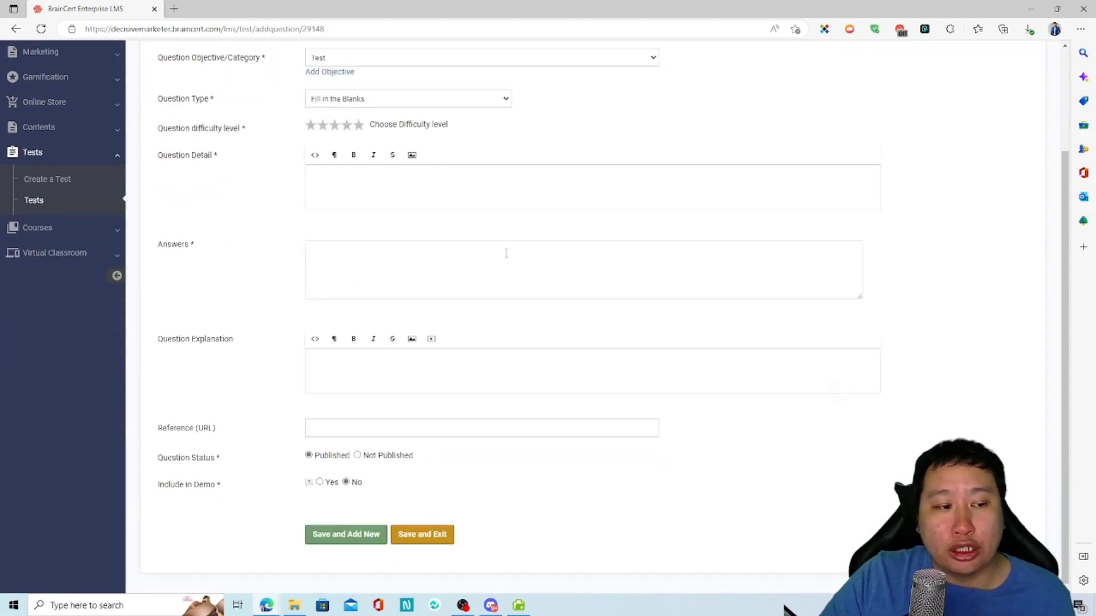
{"action": "scroll", "coordinate": [502, 256], "scroll_direction": "up", "scroll_amount": 2}
{"action": "left_click", "coordinate": [373, 231]}
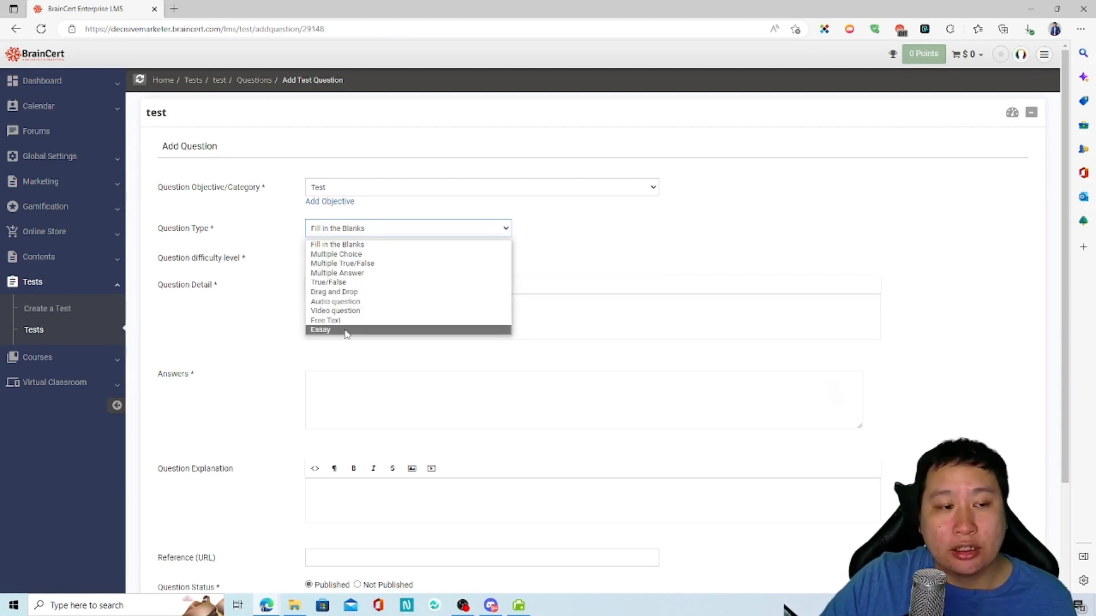
{"action": "left_click", "coordinate": [241, 322]}
{"action": "scroll", "coordinate": [121, 383], "scroll_direction": "down", "scroll_amount": 2}
{"action": "scroll", "coordinate": [114, 380], "scroll_direction": "up", "scroll_amount": 3}
Look at the course management options and open the list of existing courses.
{"action": "left_click", "coordinate": [40, 355]}
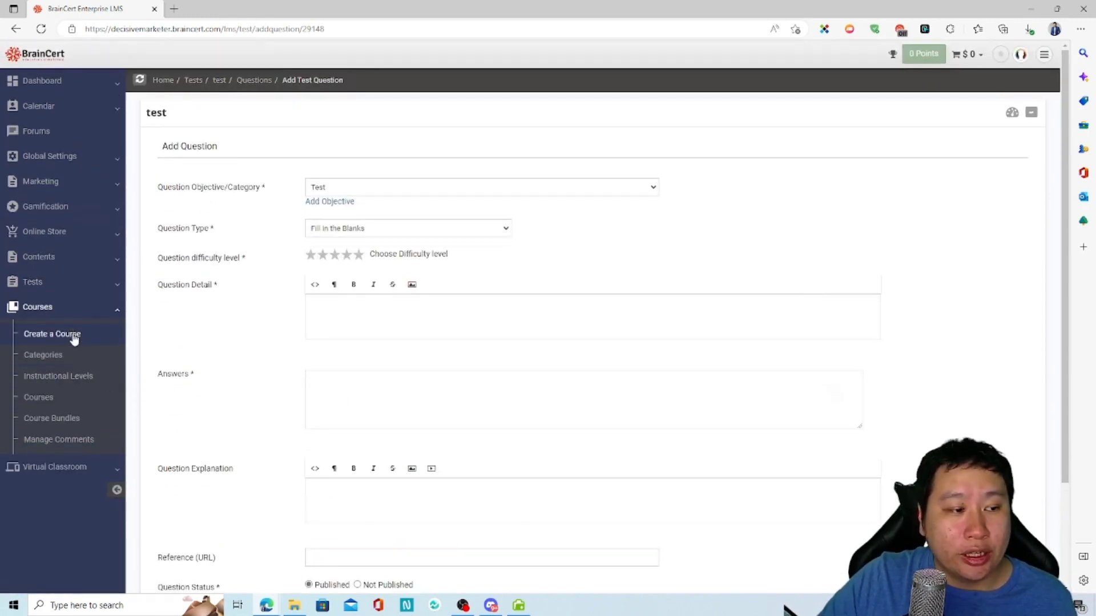
{"action": "left_click", "coordinate": [58, 339]}
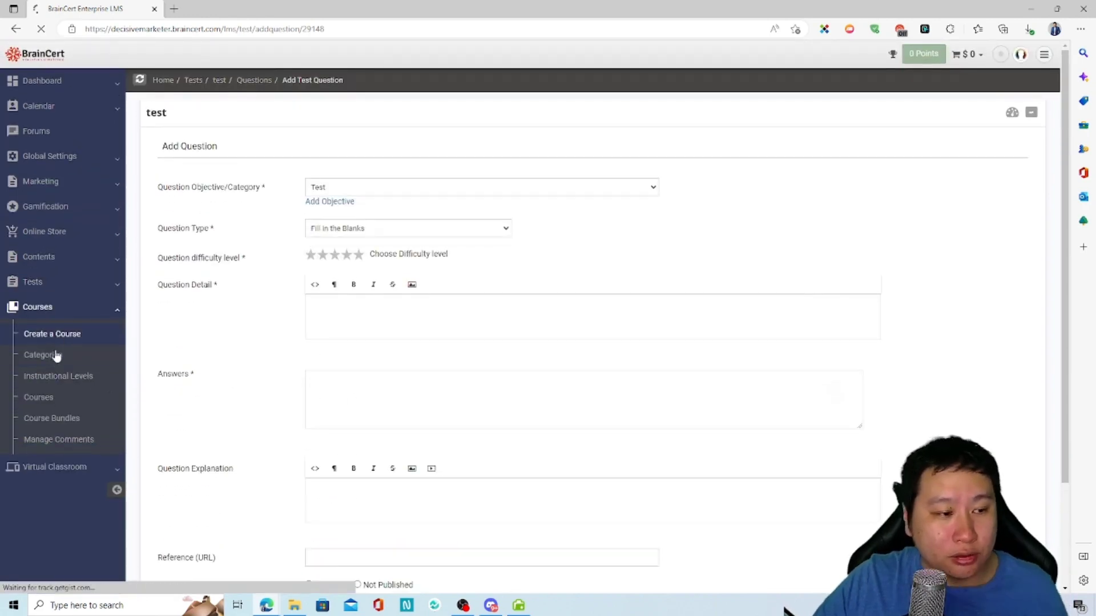
{"action": "left_click", "coordinate": [56, 394]}
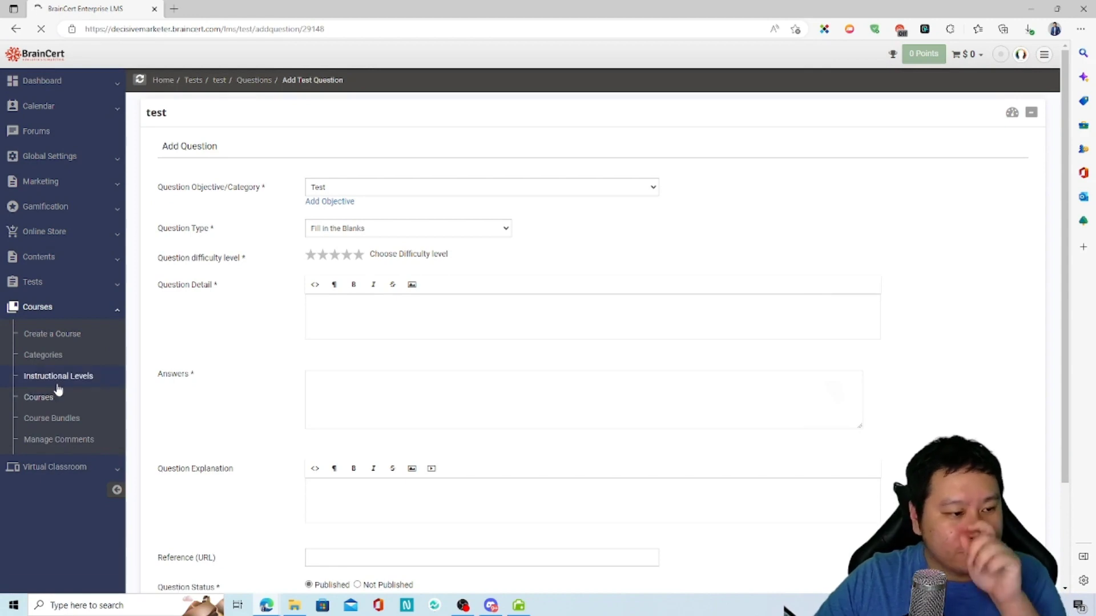
{"action": "left_click", "coordinate": [51, 357]}
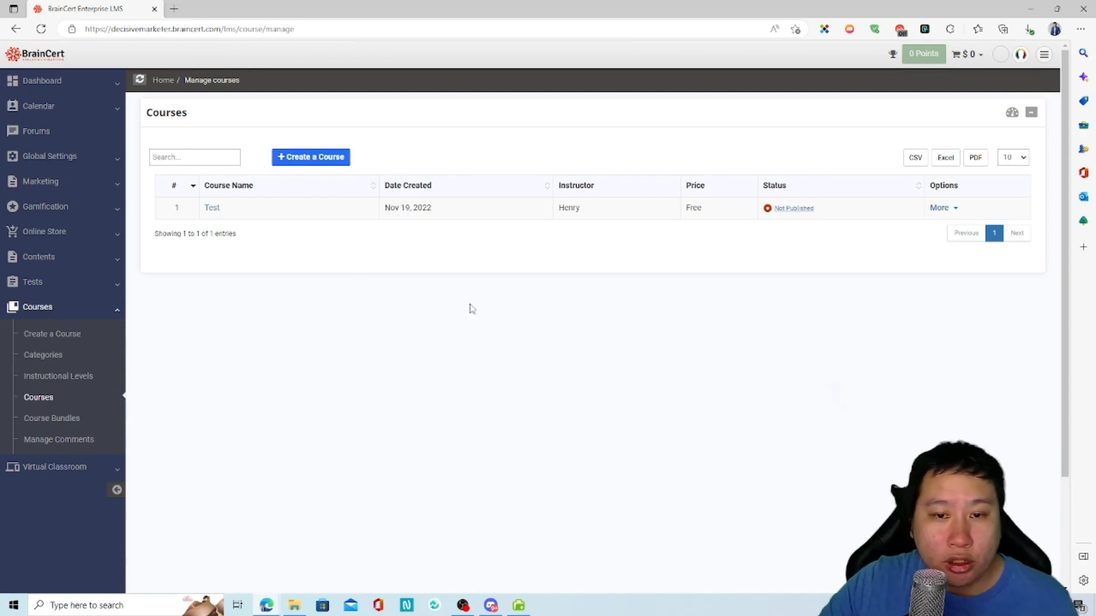
Open the course materials page of the Test course.
{"action": "left_click", "coordinate": [959, 210]}
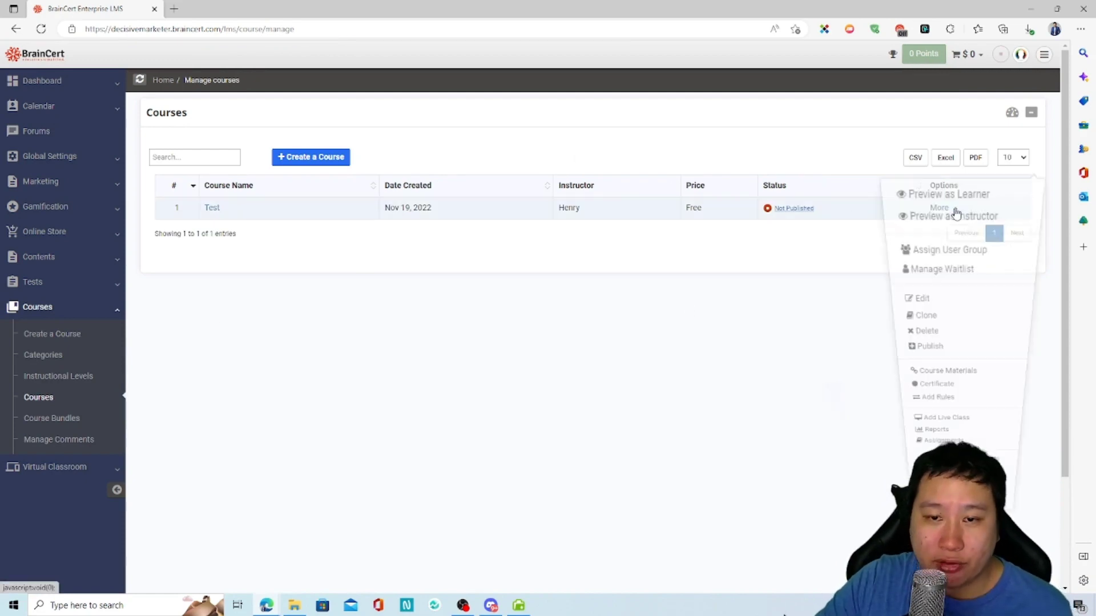
{"action": "left_click", "coordinate": [964, 377]}
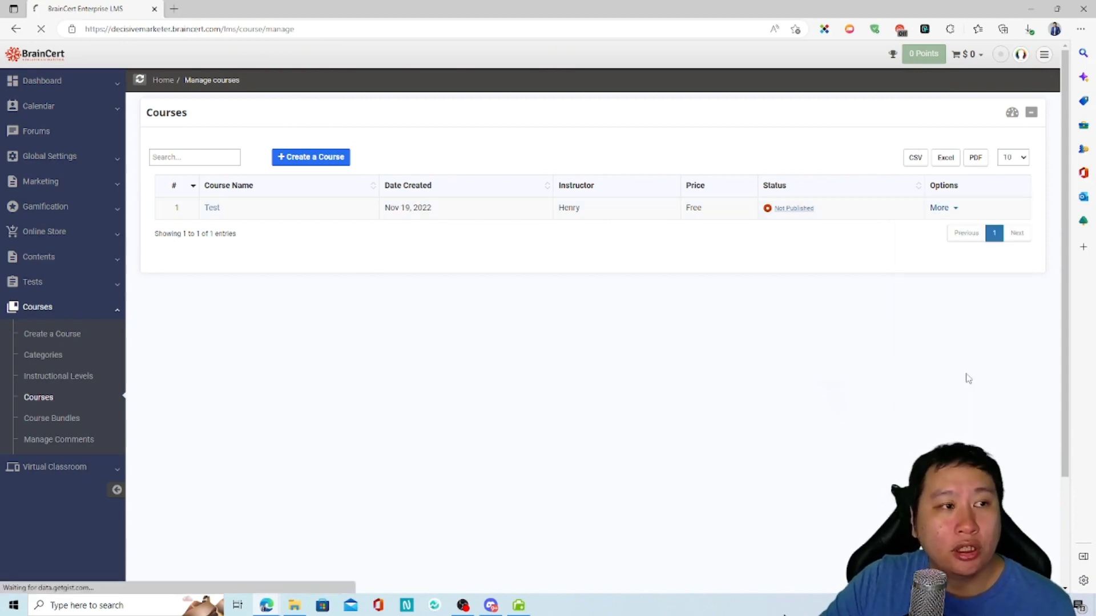
{"action": "left_click", "coordinate": [786, 208]}
{"action": "left_click", "coordinate": [632, 89]}
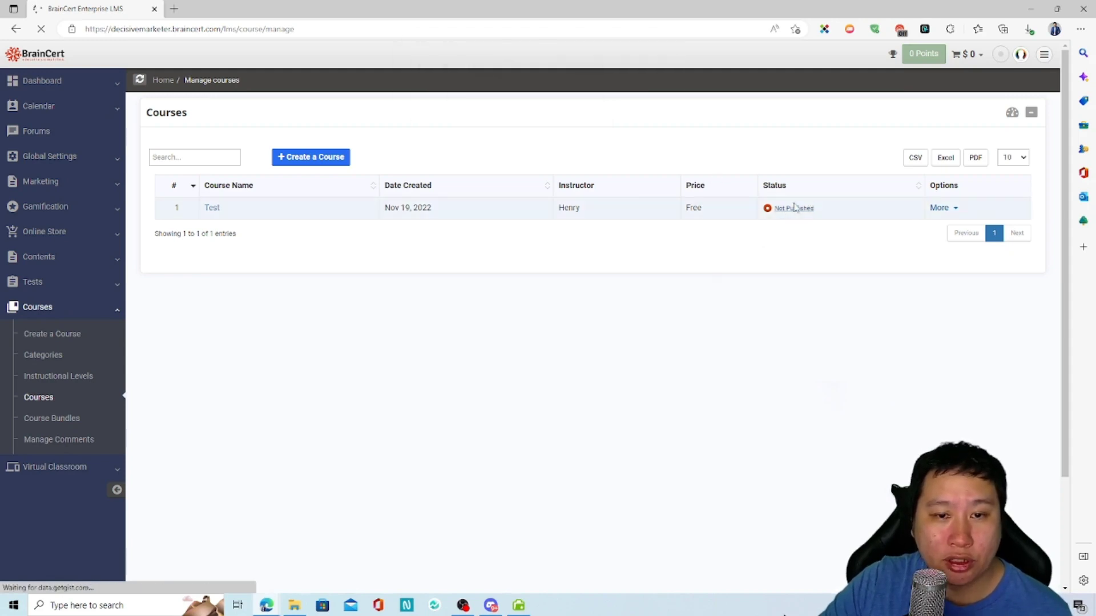
{"action": "right_click", "coordinate": [793, 207]}
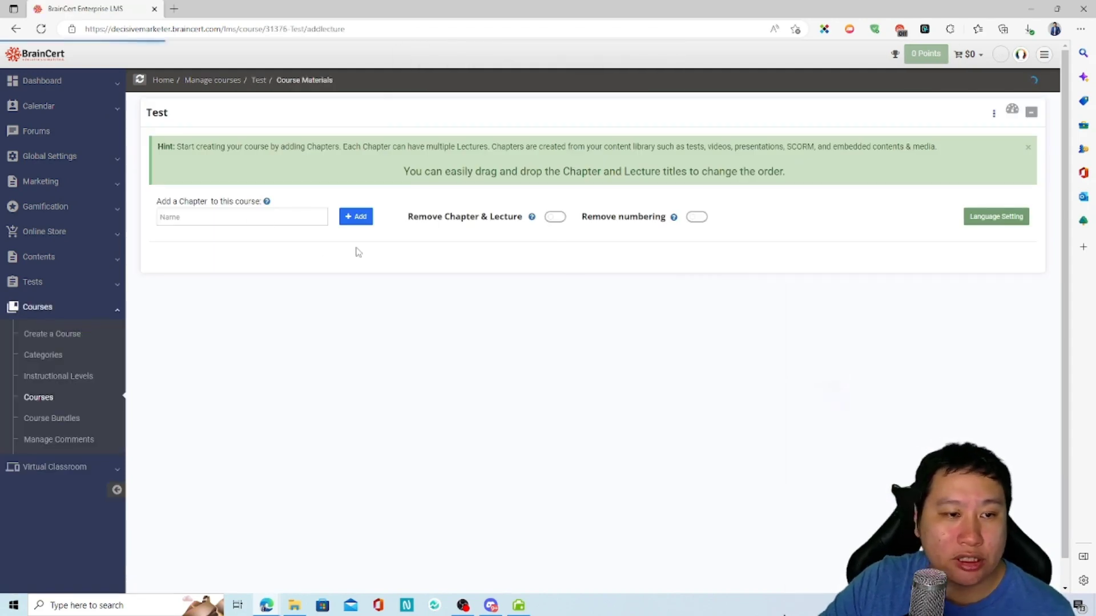
Add a chapter named "Module 1" to the Test course and a lecture named "Introduction" inside it.
{"action": "left_click", "coordinate": [265, 214]}
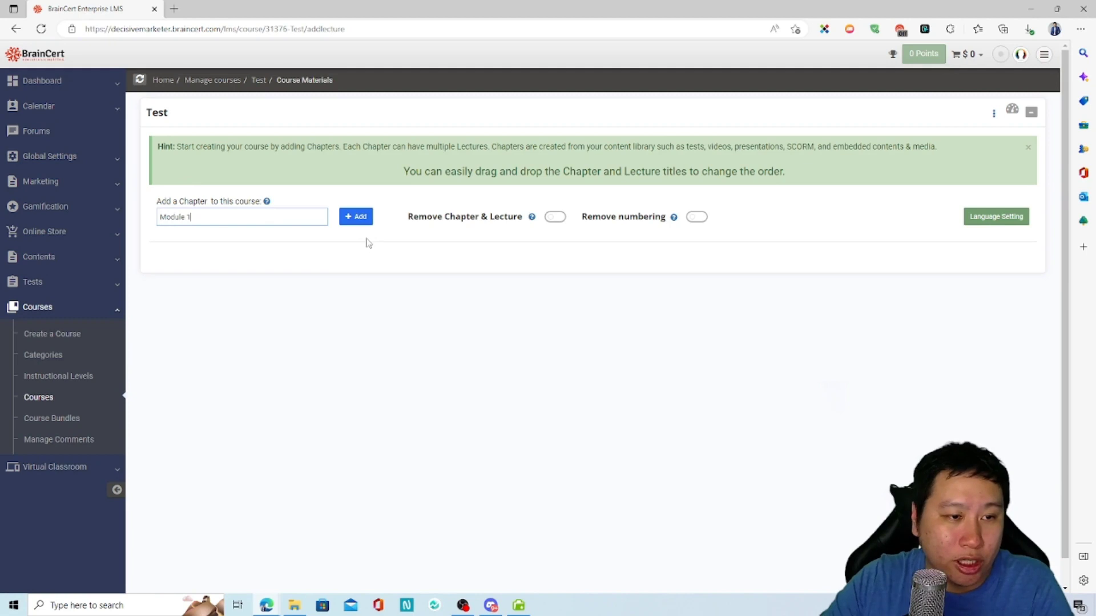
{"action": "key", "text": "Return"}
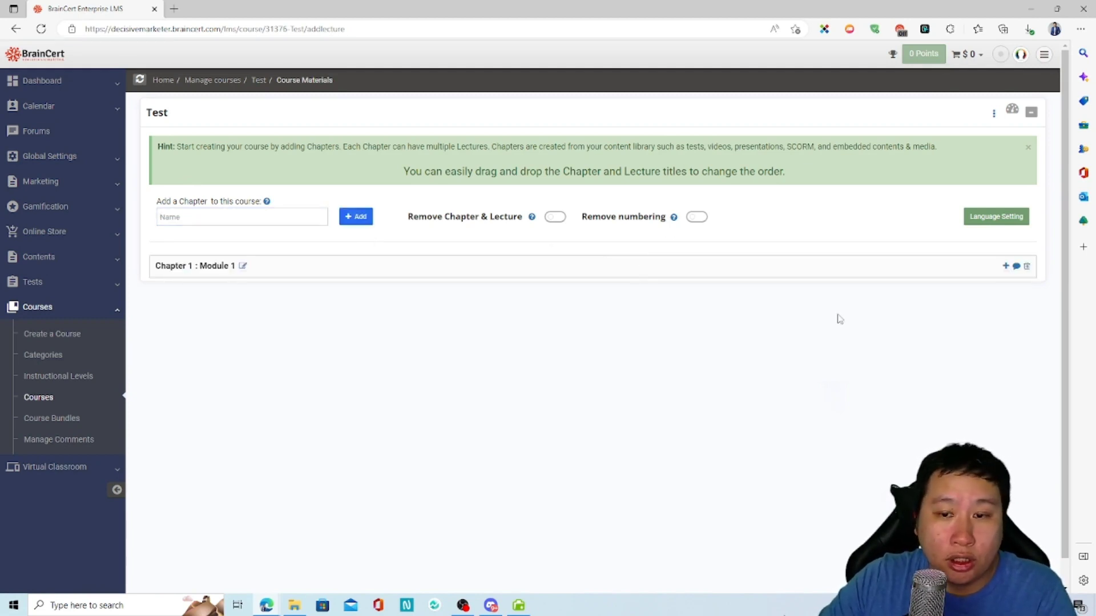
{"action": "left_click", "coordinate": [1005, 266]}
{"action": "left_click", "coordinate": [485, 135]}
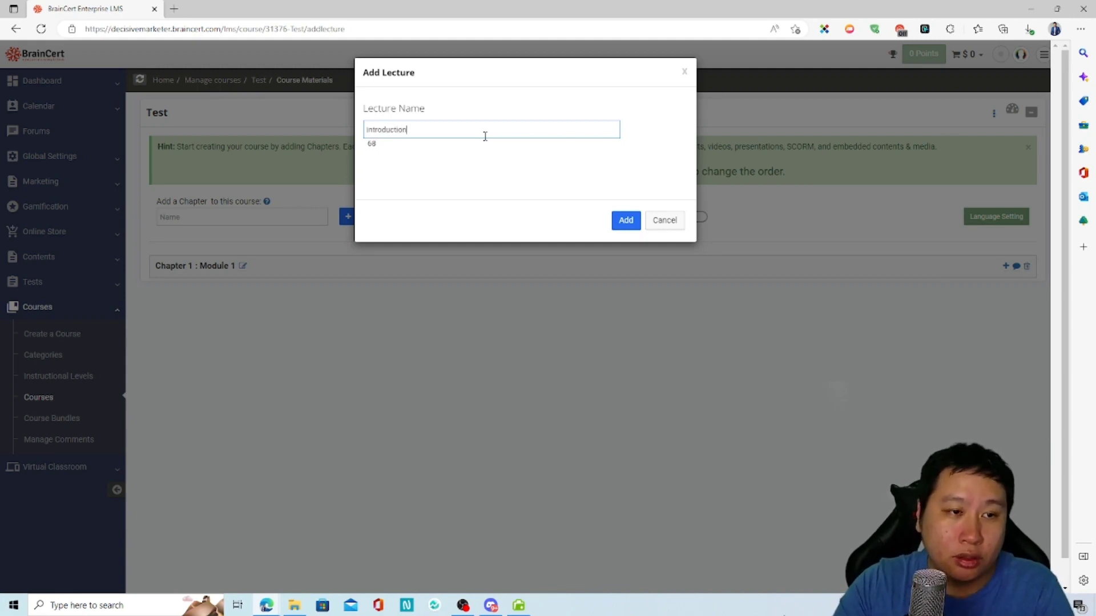
{"action": "left_click", "coordinate": [617, 220]}
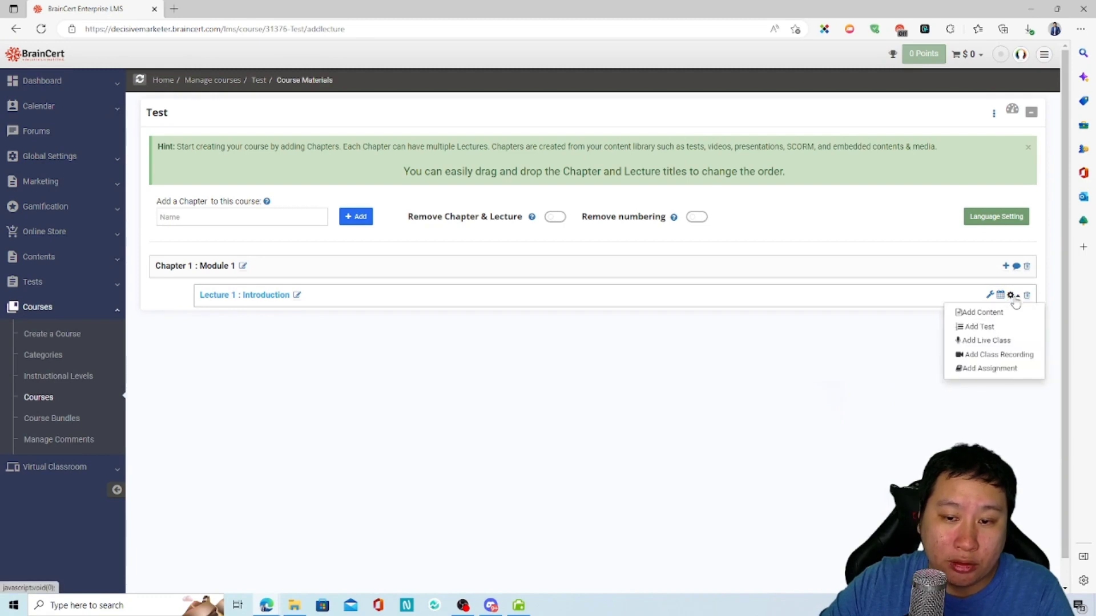
Review the Introduction lecture's options and open its name for editing.
{"action": "left_click", "coordinate": [280, 292]}
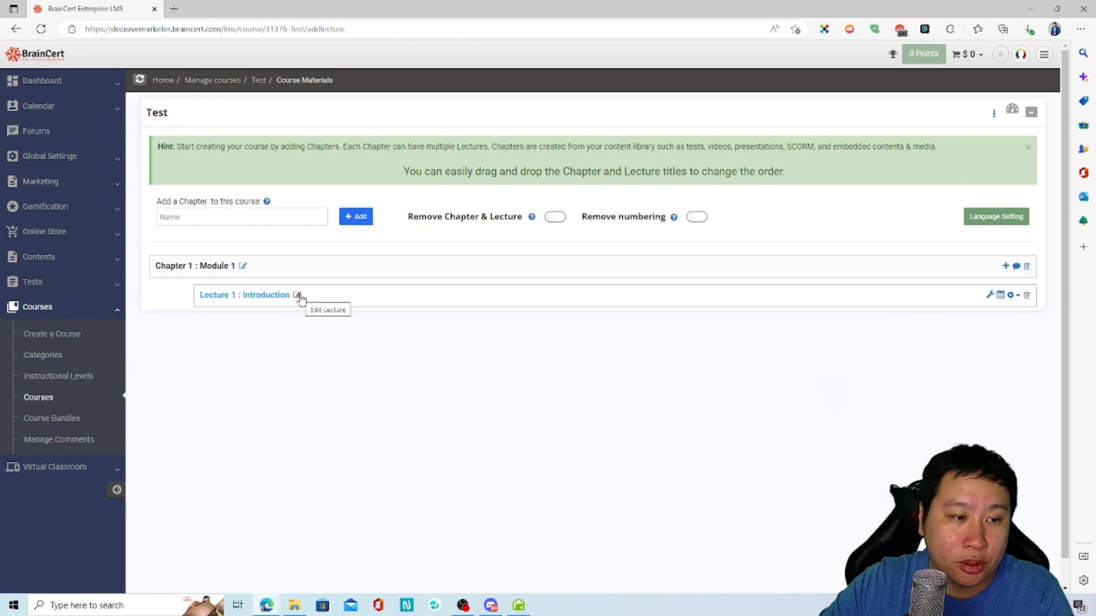
{"action": "left_click", "coordinate": [1013, 296]}
{"action": "left_click", "coordinate": [297, 295]}
{"action": "left_click", "coordinate": [365, 331]}
Check which library content can be added to the Introduction lecture and close the picker without adding anything.
{"action": "left_click", "coordinate": [1013, 295]}
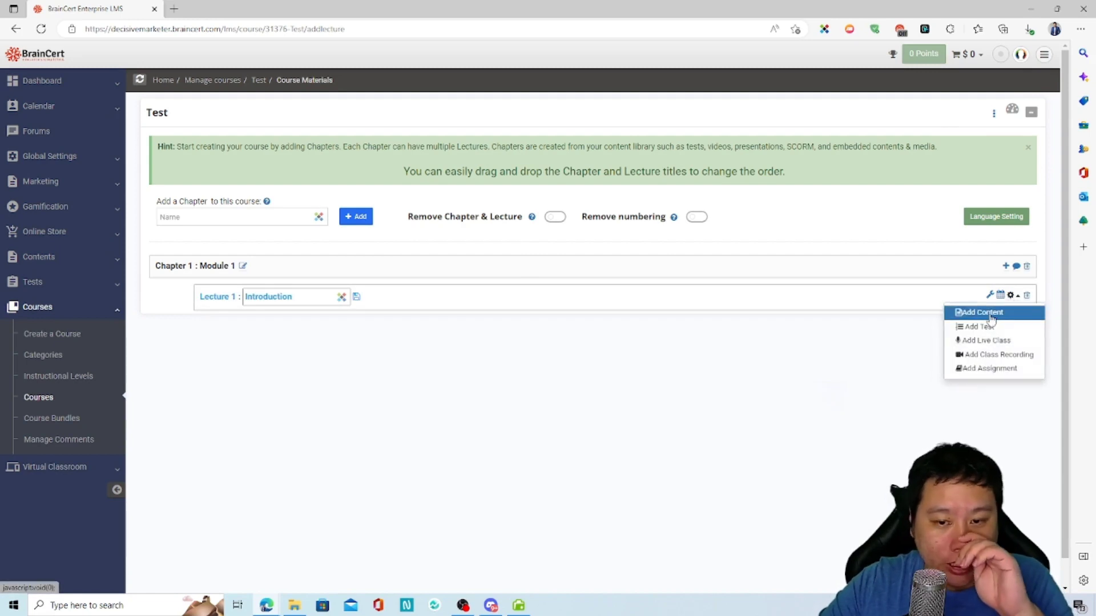
{"action": "left_click", "coordinate": [990, 314]}
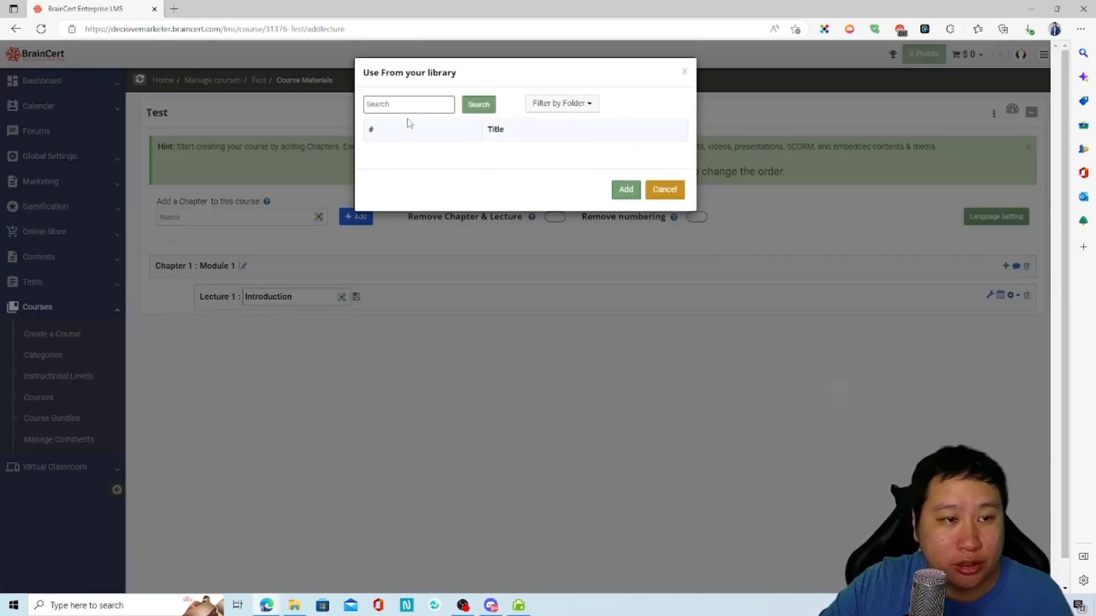
{"action": "left_click", "coordinate": [664, 190]}
{"action": "left_click", "coordinate": [1017, 298]}
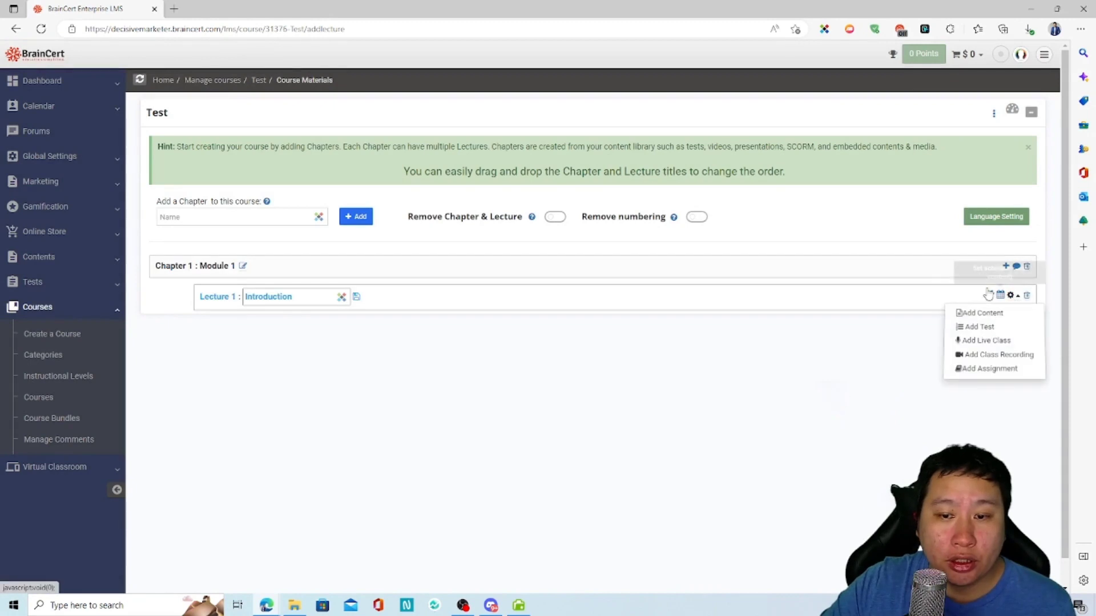
{"action": "left_click", "coordinate": [991, 319]}
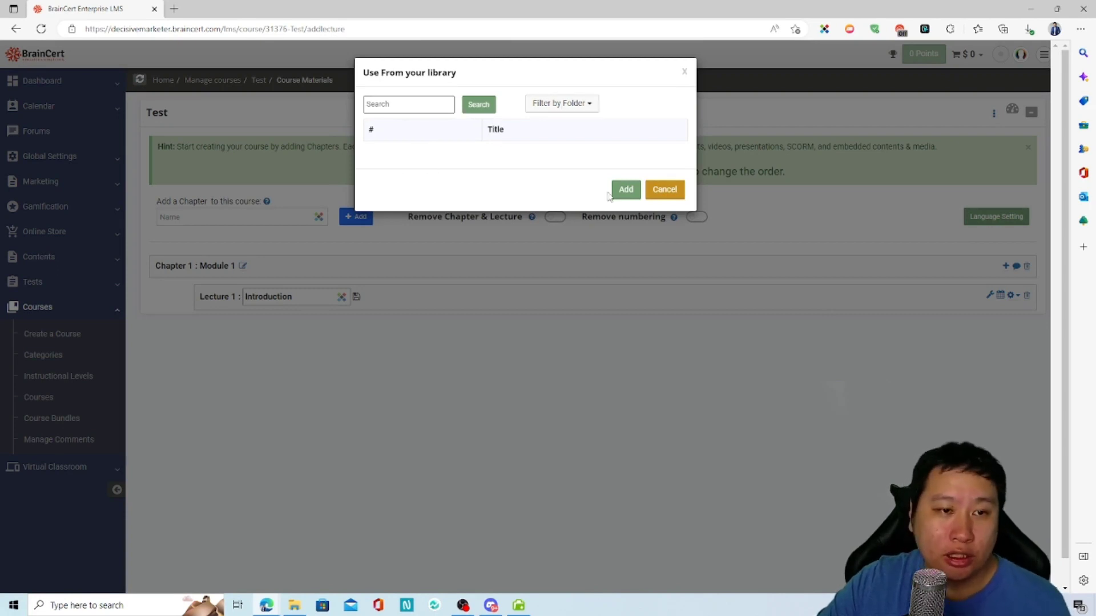
{"action": "left_click", "coordinate": [662, 190]}
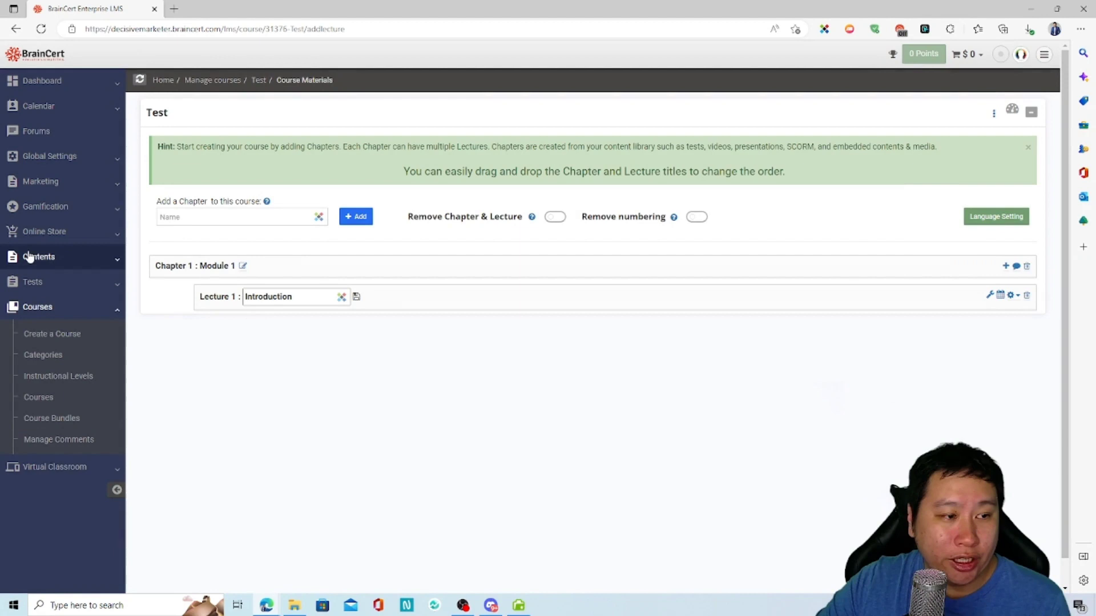
Review the types of training material available, and check the Introduction lecture's library picker and its folder filter once more.
{"action": "left_click", "coordinate": [88, 263]}
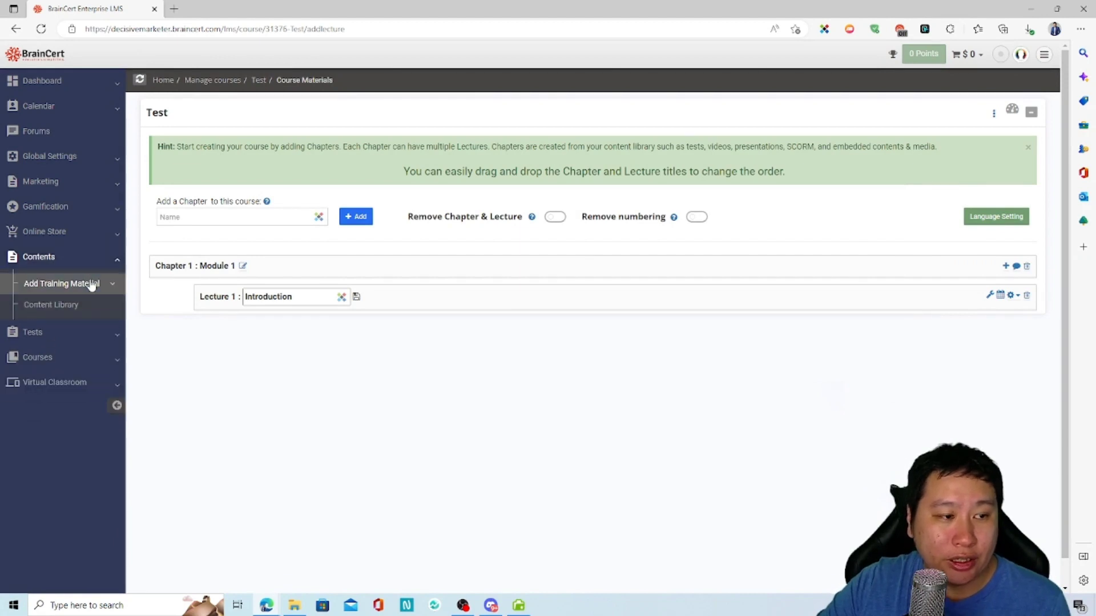
{"action": "left_click", "coordinate": [86, 283]}
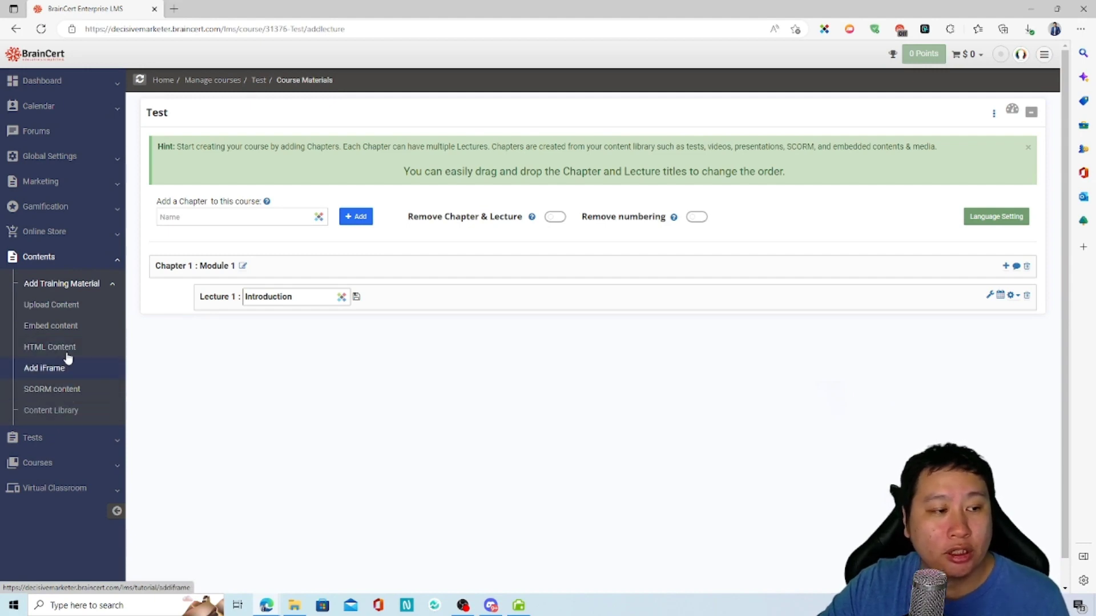
{"action": "left_click", "coordinate": [1011, 296]}
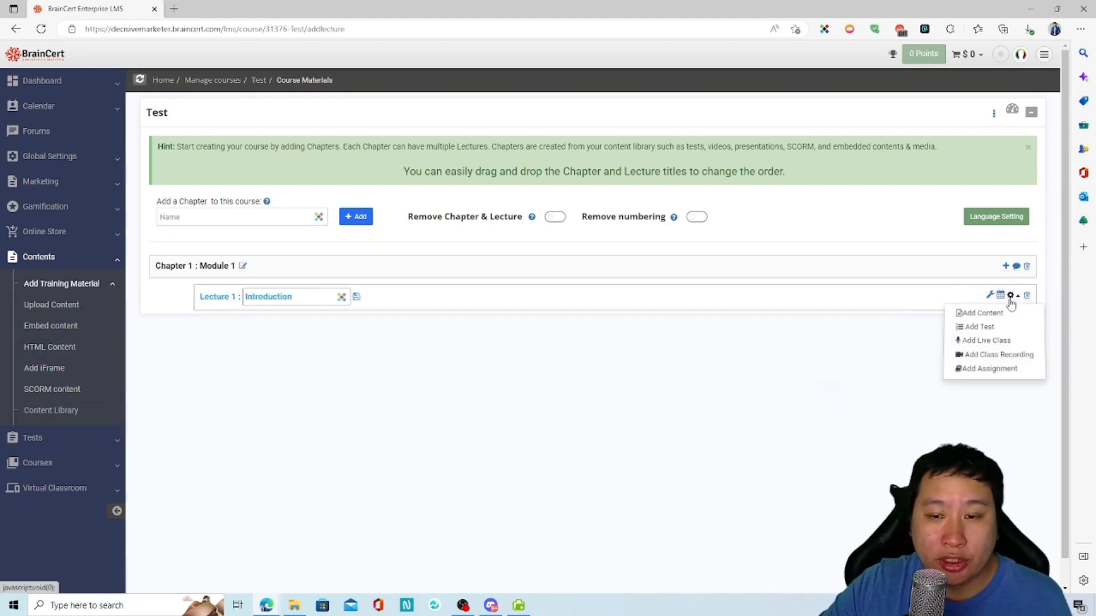
{"action": "left_click", "coordinate": [983, 313]}
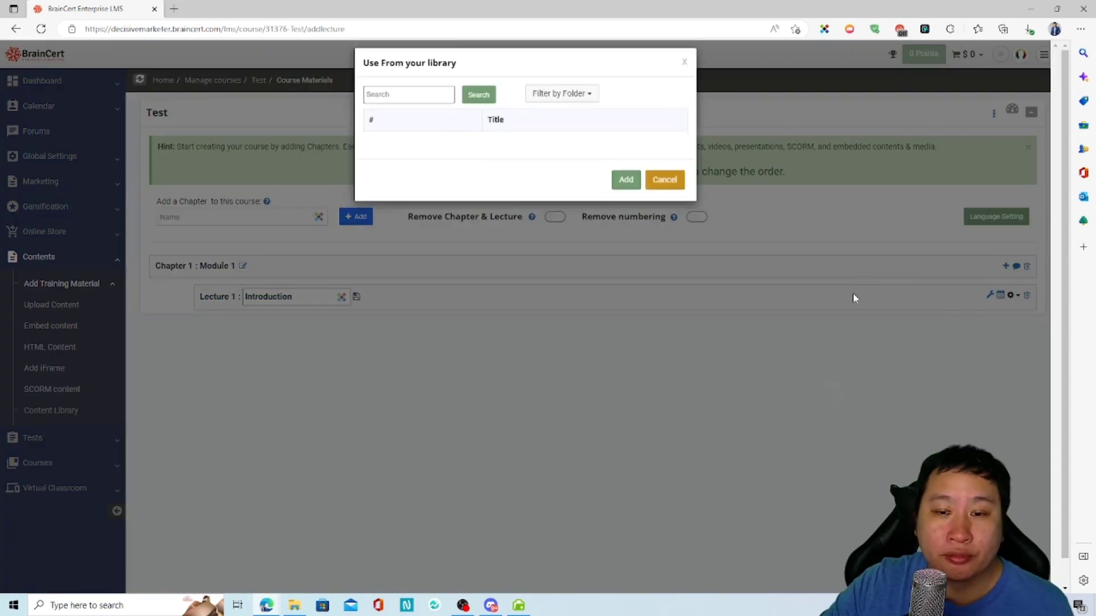
{"action": "left_click", "coordinate": [593, 104]}
{"action": "left_click", "coordinate": [664, 190]}
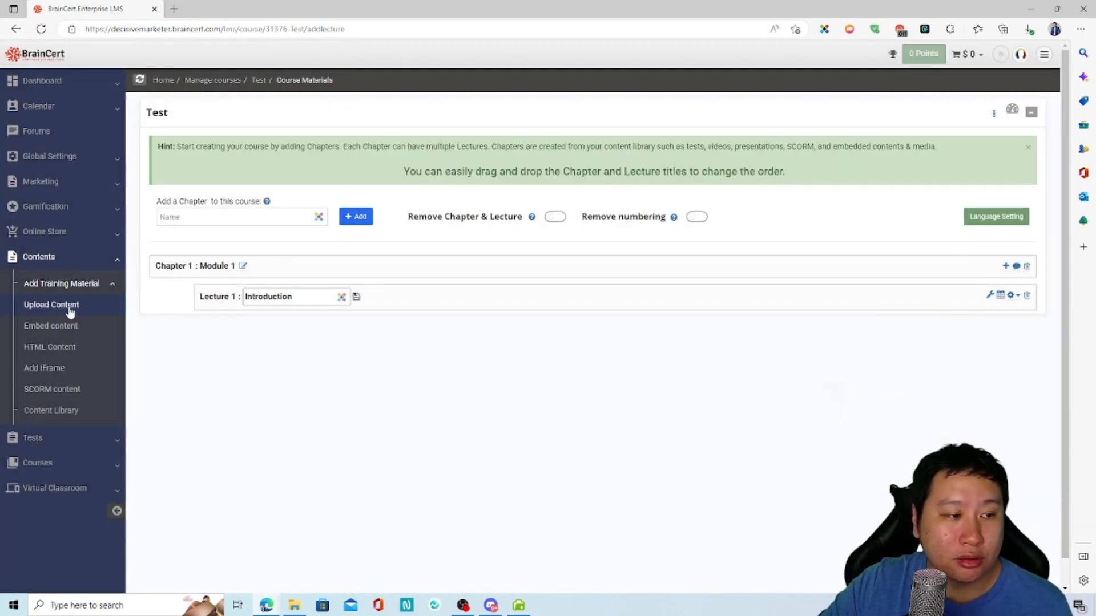
{"action": "left_click", "coordinate": [64, 312]}
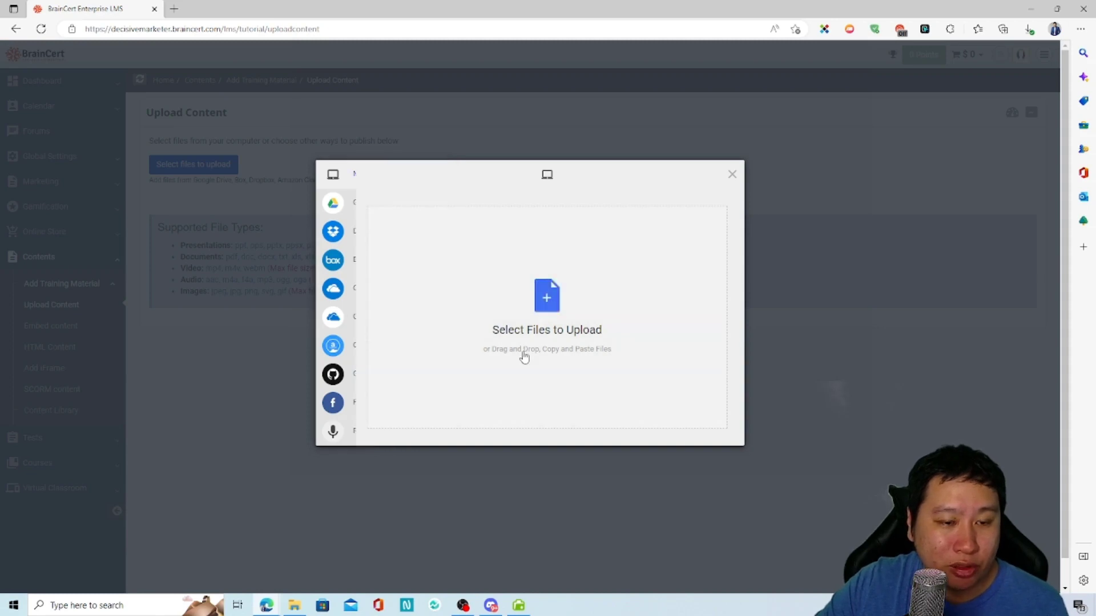
{"action": "left_click", "coordinate": [295, 605]}
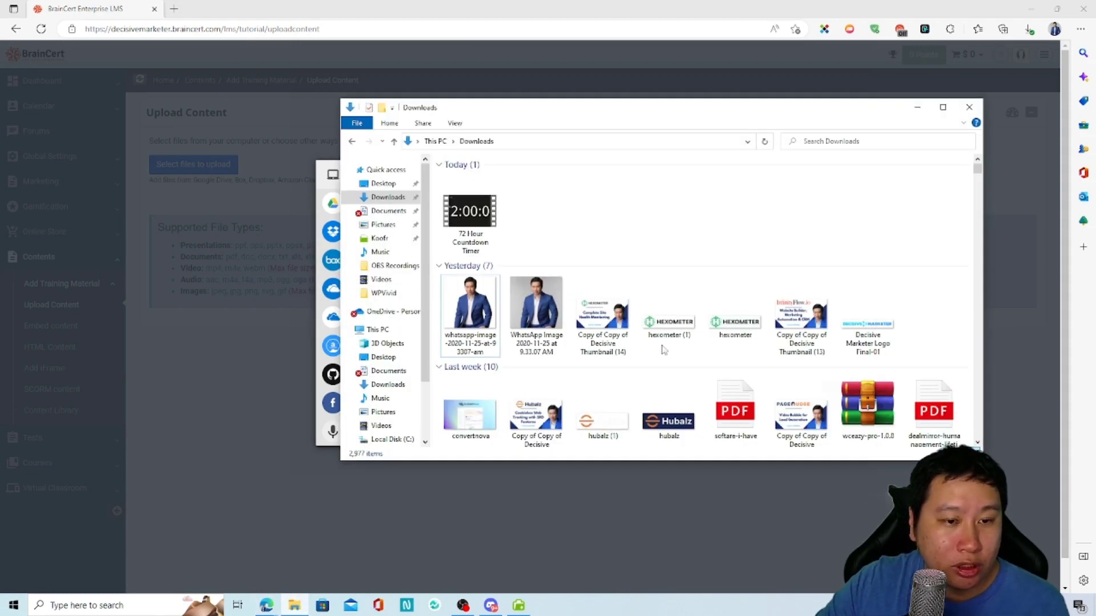
{"action": "left_click", "coordinate": [394, 265]}
{"action": "scroll", "coordinate": [938, 227], "scroll_direction": "down", "scroll_amount": 20}
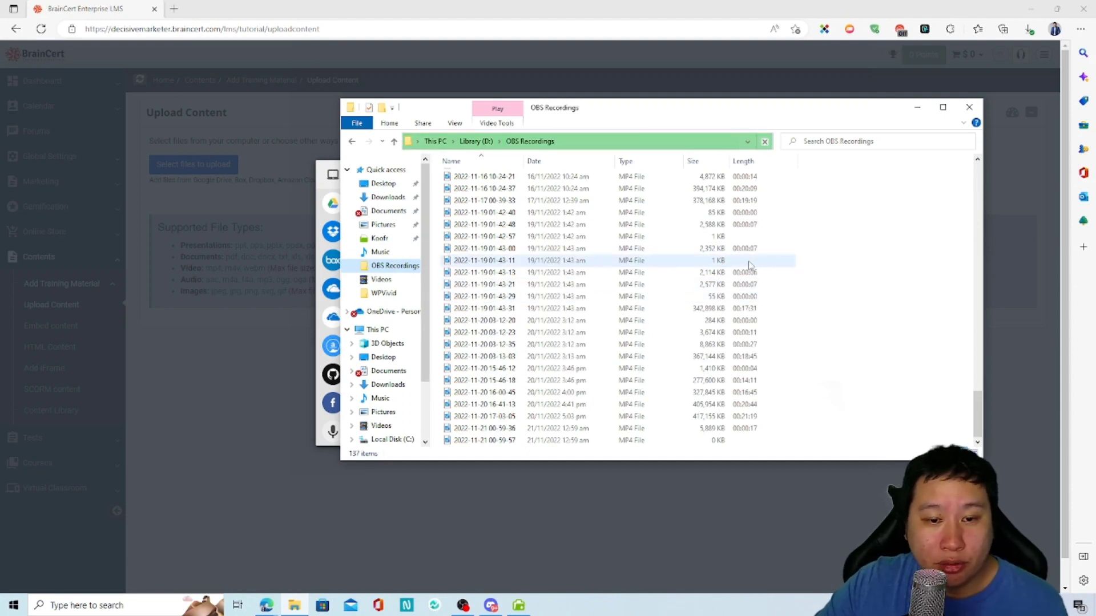
{"action": "scroll", "coordinate": [707, 358], "scroll_direction": "up", "scroll_amount": 3}
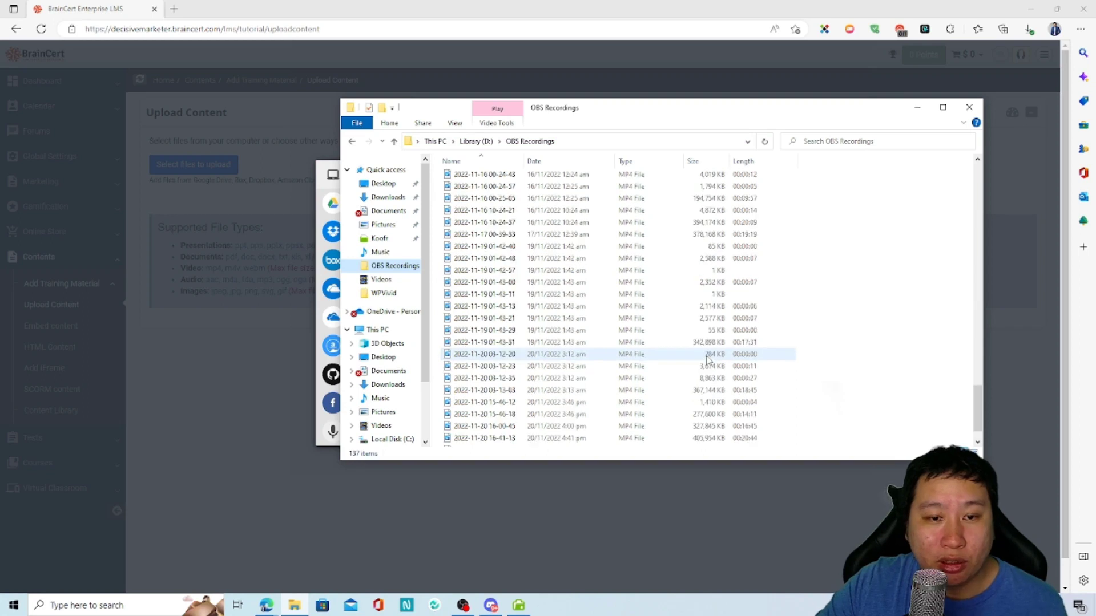
{"action": "left_click", "coordinate": [687, 284]}
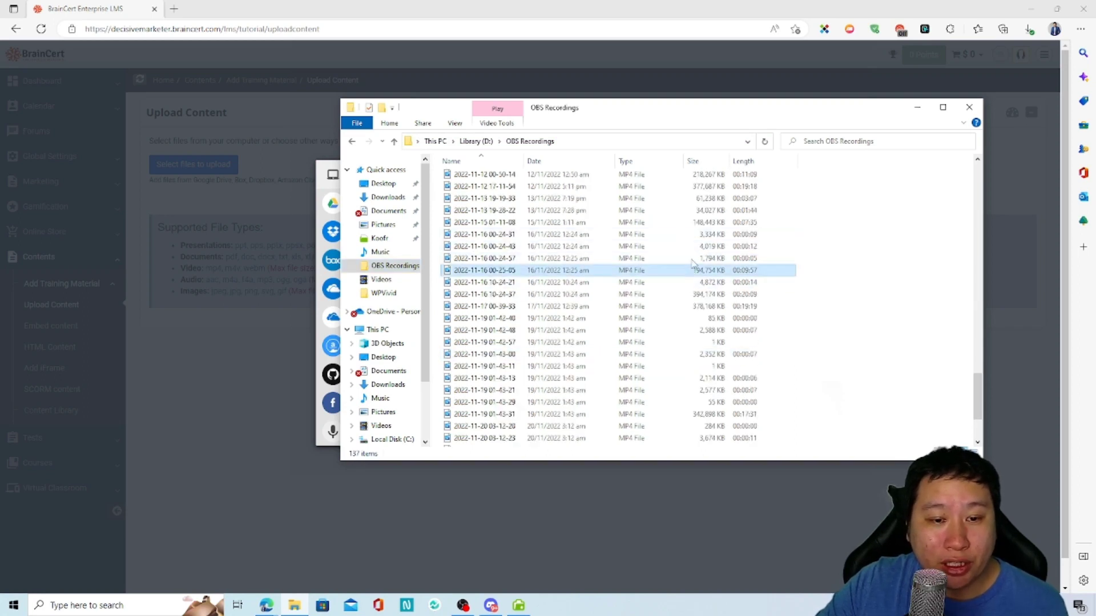
{"action": "left_click_drag", "start_coordinate": [630, 111], "coordinate": [1095, 130]}
{"action": "left_click_drag", "start_coordinate": [1088, 284], "coordinate": [585, 304]}
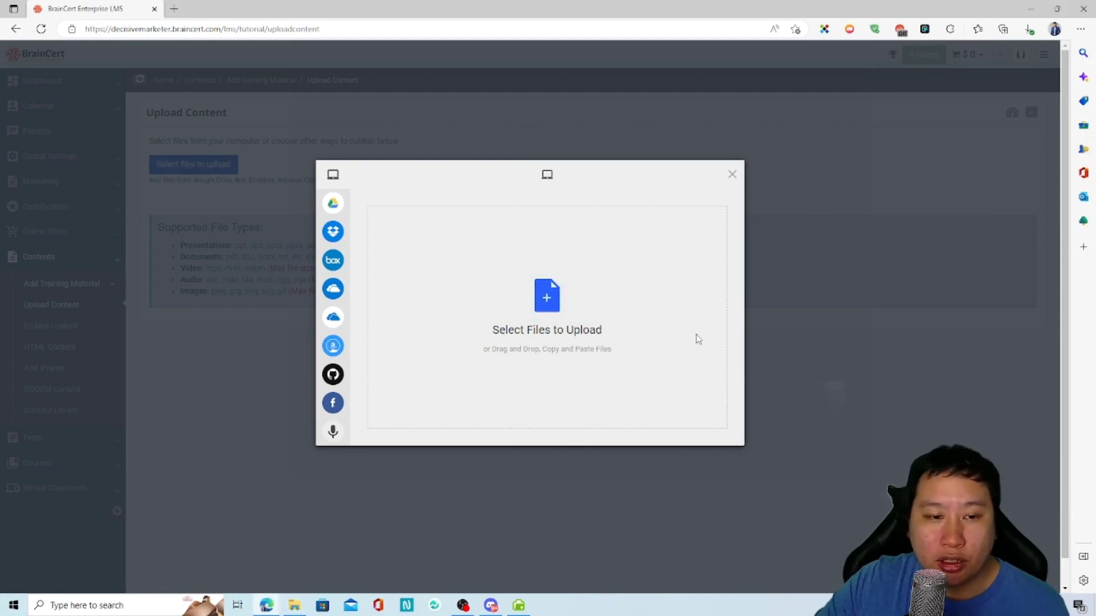
{"action": "left_click", "coordinate": [709, 430]}
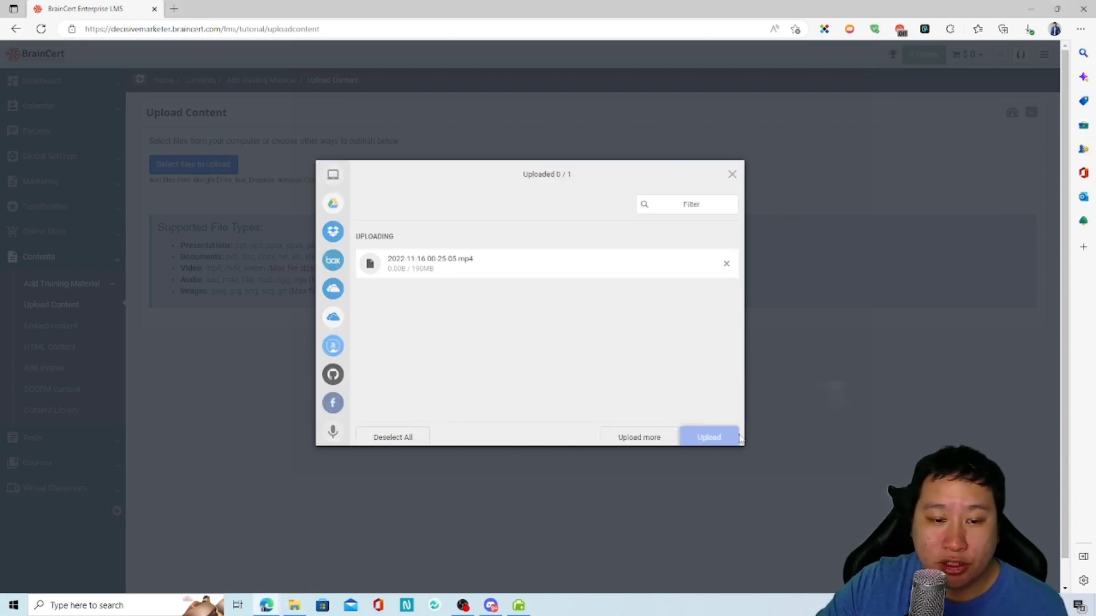
{"action": "left_click", "coordinate": [293, 605]}
{"action": "left_click", "coordinate": [853, 129]}
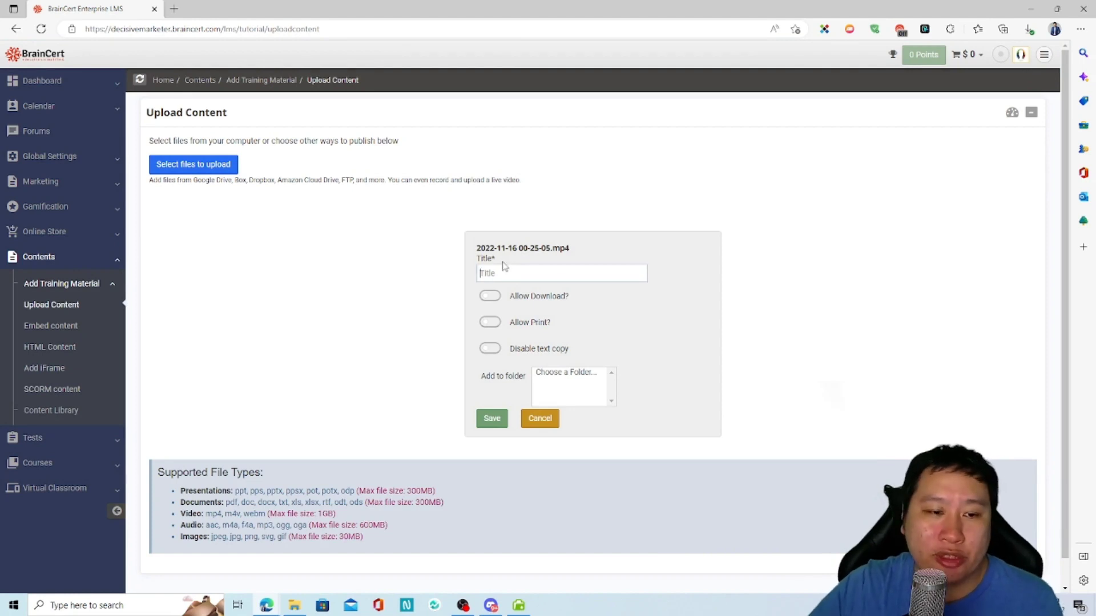
Title the uploaded video "test" and save it without choosing a specific folder.
{"action": "left_click", "coordinate": [509, 272]}
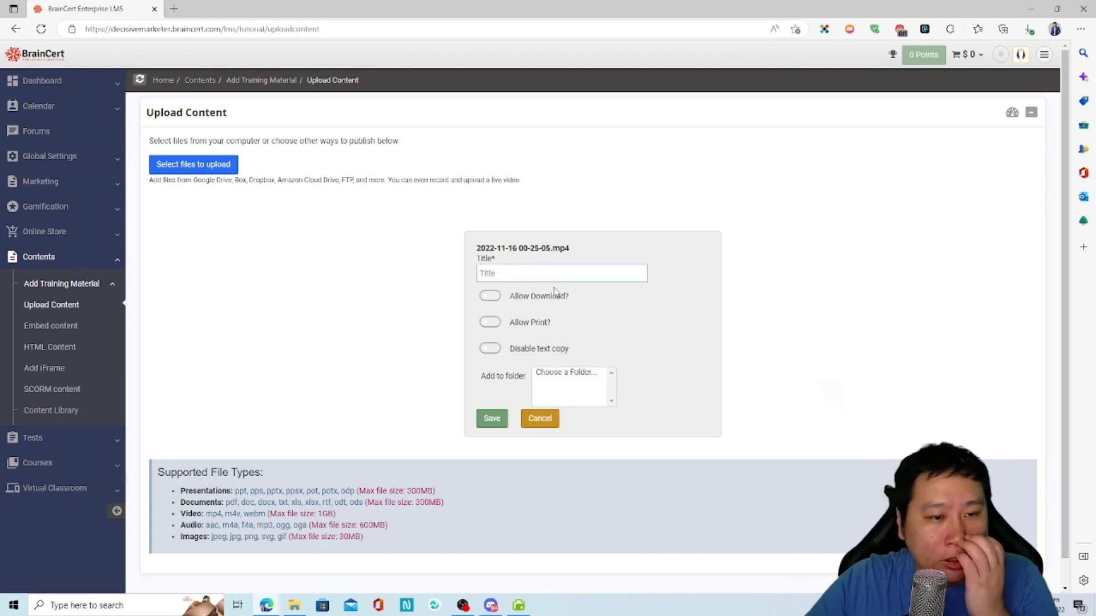
{"action": "type", "text": "test"}
{"action": "left_click", "coordinate": [653, 303]}
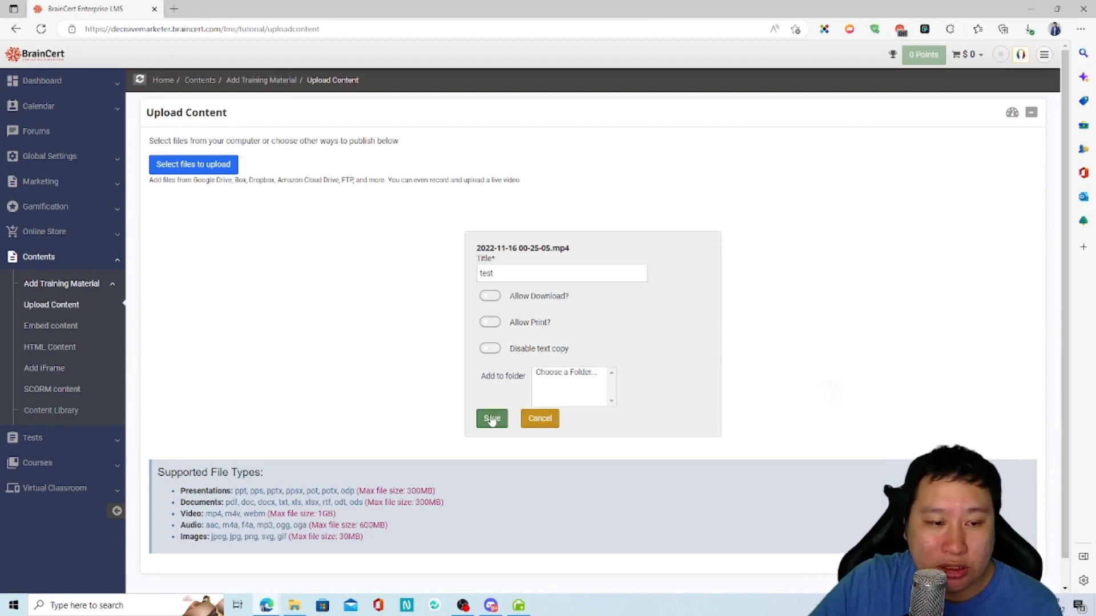
{"action": "left_click", "coordinate": [571, 374]}
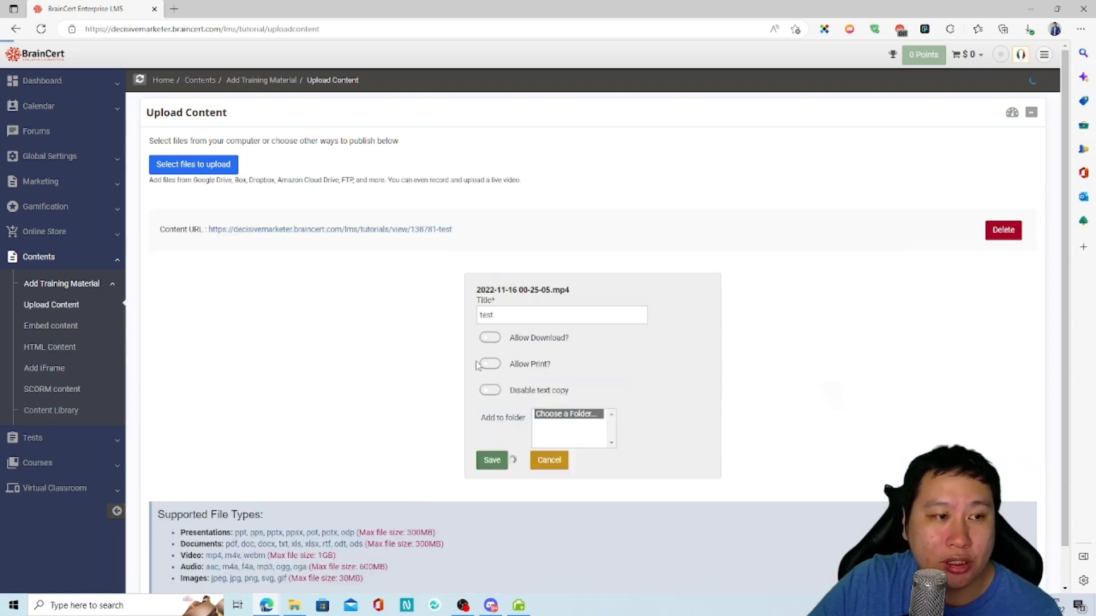
Open the saved video's content URL in a new browser tab.
{"action": "right_click", "coordinate": [381, 231]}
{"action": "left_click", "coordinate": [400, 239]}
{"action": "left_click", "coordinate": [228, 7]}
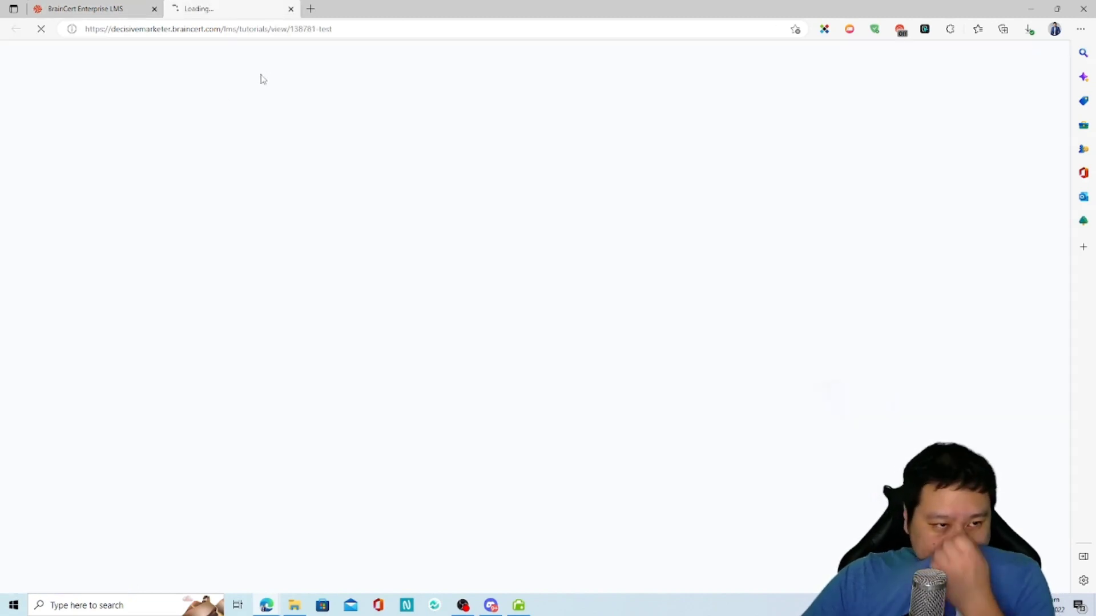
Return to the admin tab and open the course materials of the Test course from the course list.
{"action": "left_click", "coordinate": [113, 7]}
{"action": "left_click", "coordinate": [66, 463]}
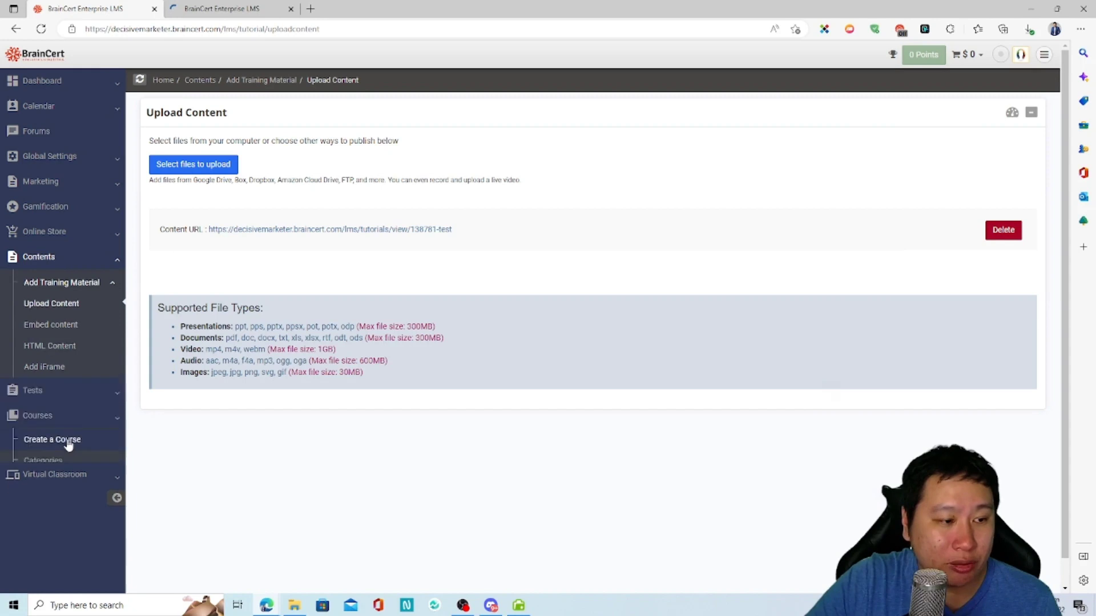
{"action": "left_click", "coordinate": [38, 398]}
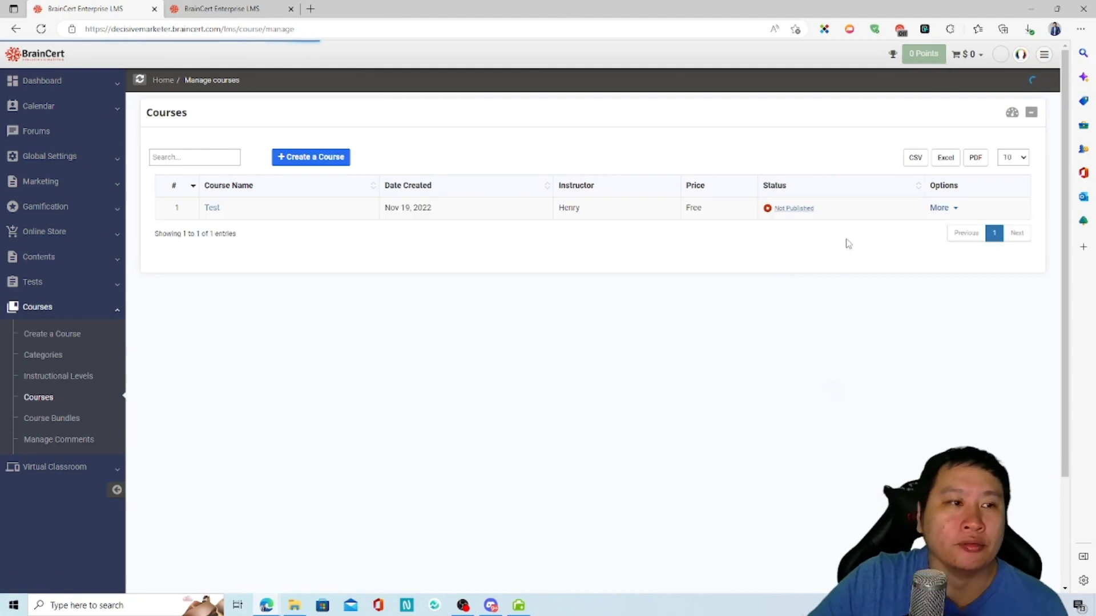
{"action": "left_click", "coordinate": [957, 208]}
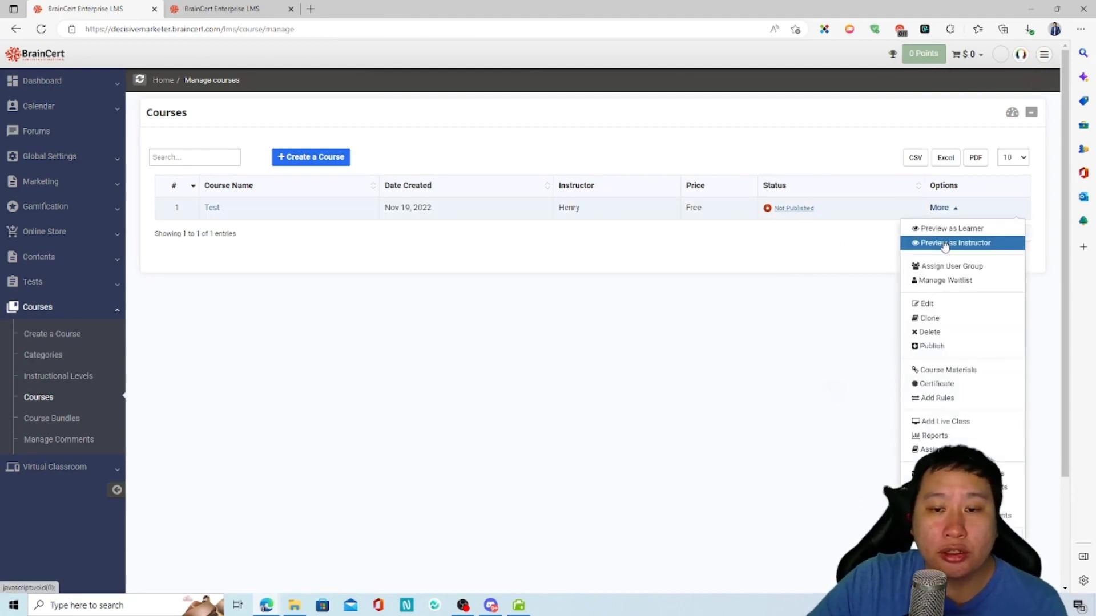
{"action": "left_click", "coordinate": [934, 361]}
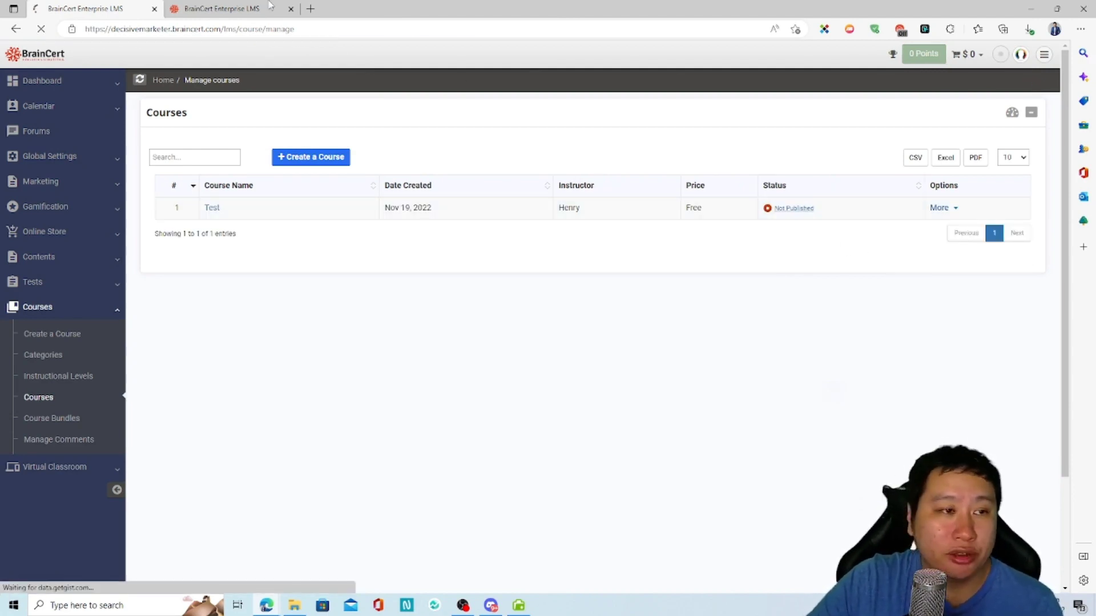
Check the playback of the uploaded "test" video, including full-screen view, and reload its page once.
{"action": "scroll", "coordinate": [523, 411], "scroll_direction": "down", "scroll_amount": 2}
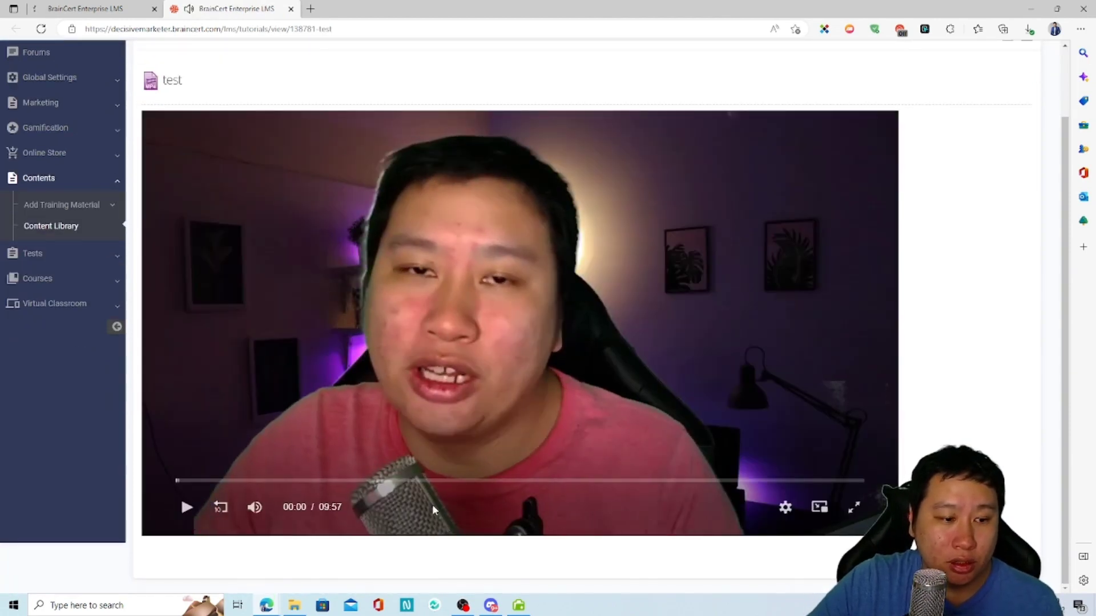
{"action": "left_click", "coordinate": [864, 514]}
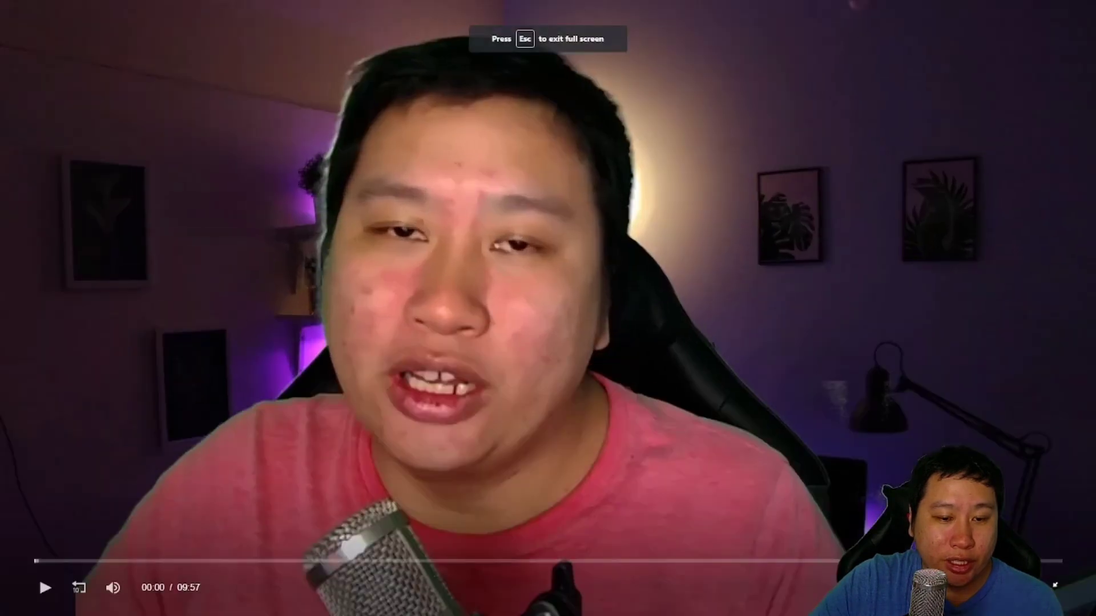
{"action": "left_click", "coordinate": [1056, 587]}
{"action": "left_click", "coordinate": [515, 360]}
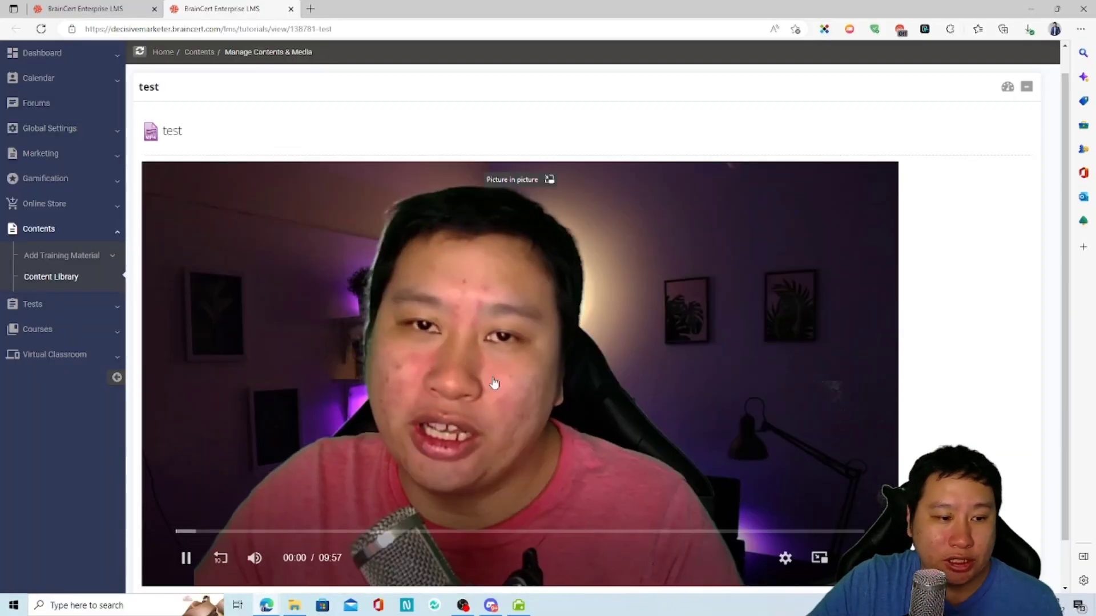
{"action": "key", "text": "F5"}
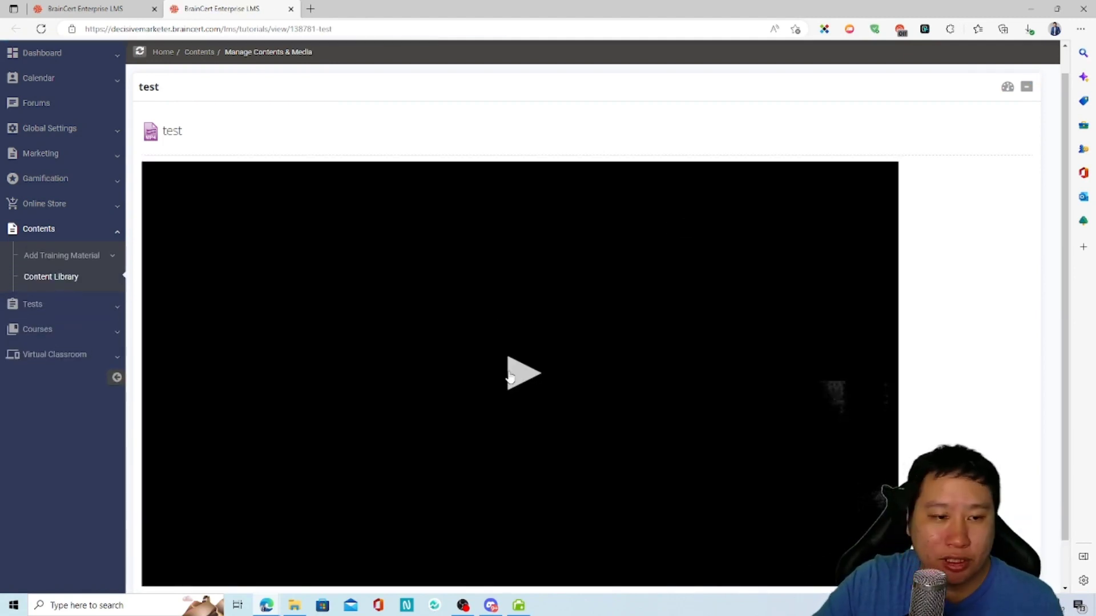
{"action": "left_click", "coordinate": [531, 339]}
{"action": "left_click", "coordinate": [563, 318]}
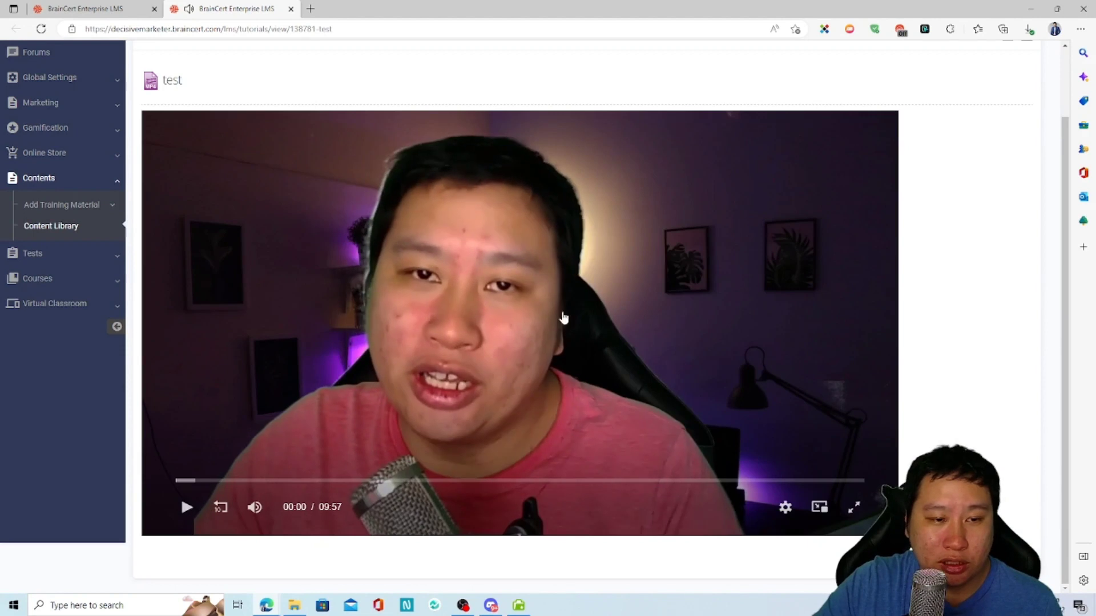
Add the "test" video from the content library to the Introduction lecture of the Test course.
{"action": "key", "text": "ctrl+shift+Tab"}
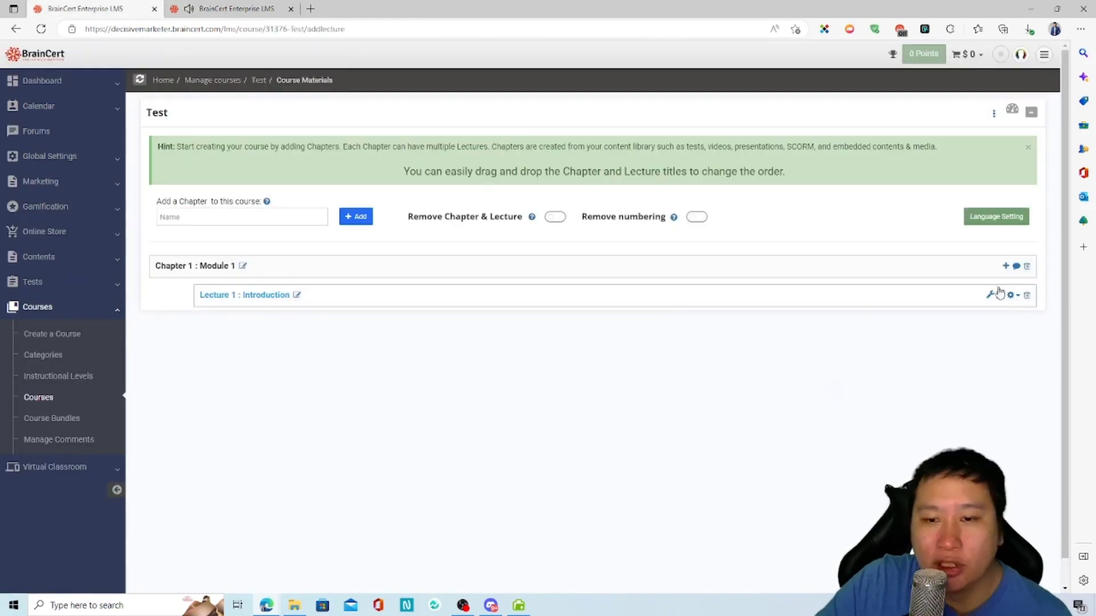
{"action": "left_click", "coordinate": [1013, 297]}
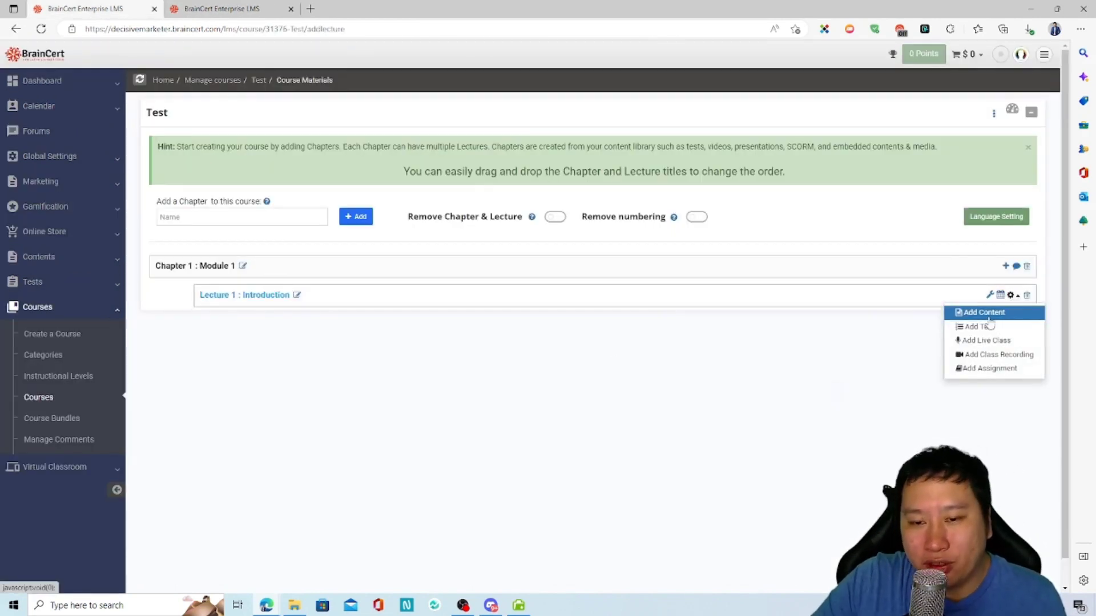
{"action": "left_click", "coordinate": [1010, 296]}
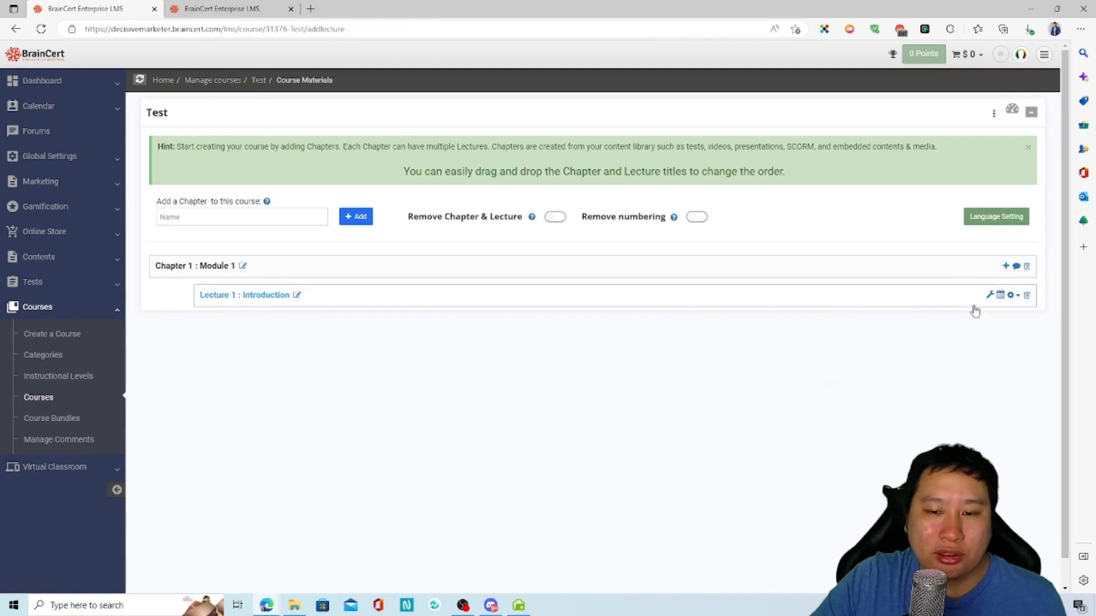
{"action": "left_click", "coordinate": [1010, 297]}
{"action": "left_click", "coordinate": [979, 312]}
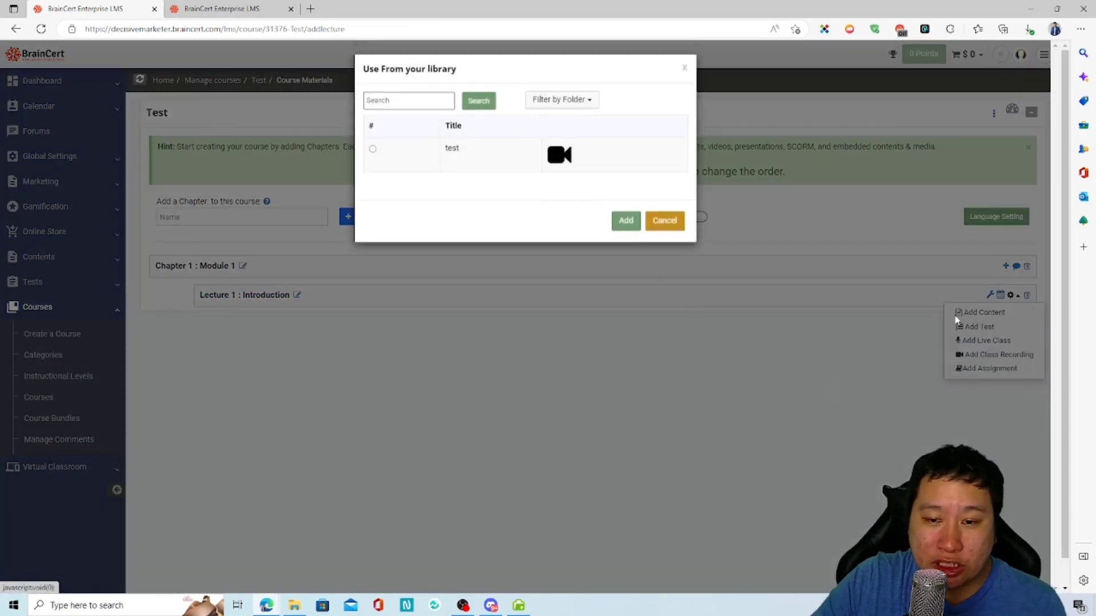
{"action": "left_click", "coordinate": [373, 152]}
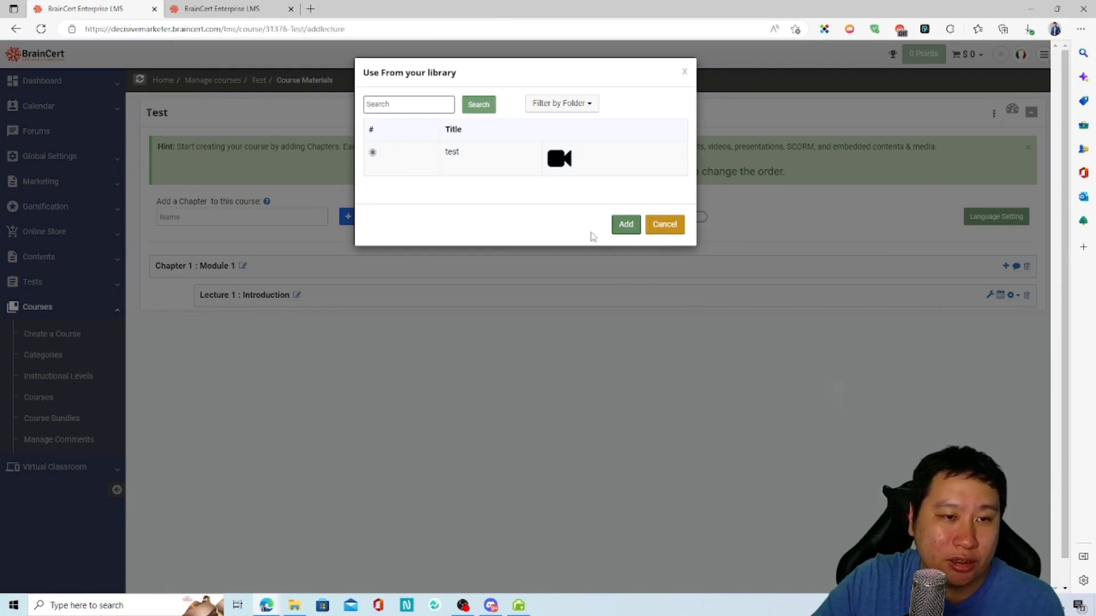
{"action": "left_click", "coordinate": [625, 224]}
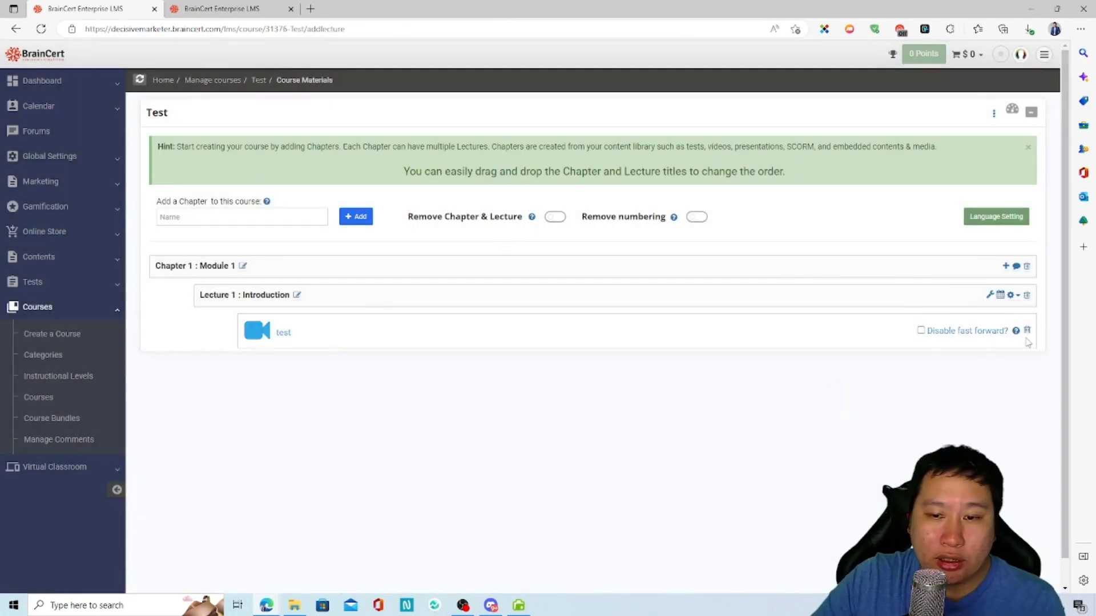
Preview the Test course as a learner and examine its details, content, instructor, review and discussion sections.
{"action": "mouse_move", "coordinate": [1016, 335]}
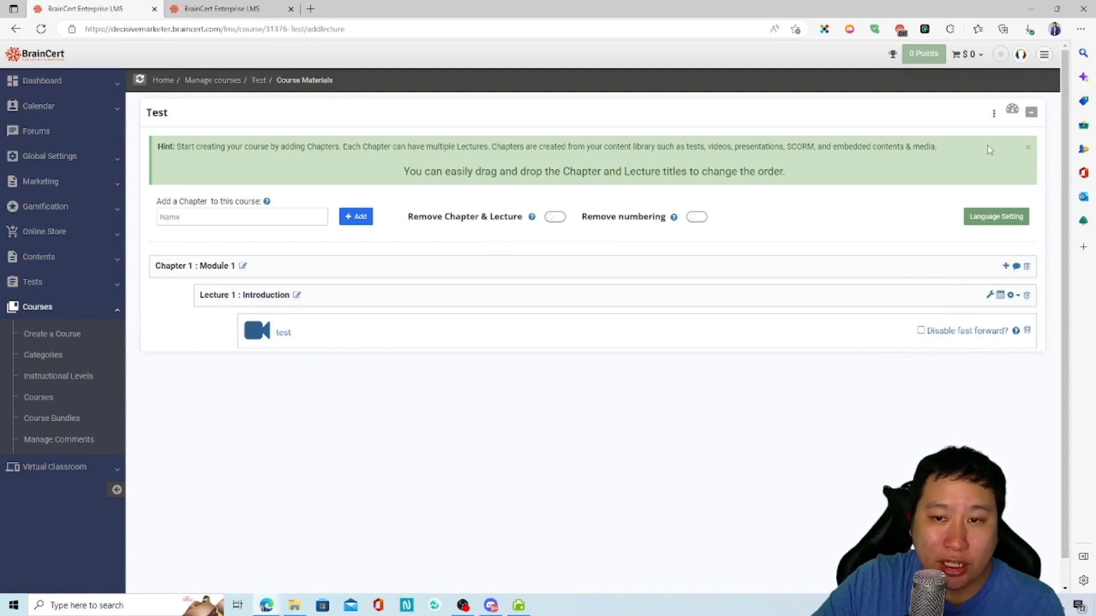
{"action": "scroll", "coordinate": [467, 269], "scroll_direction": "down", "scroll_amount": 1}
{"action": "scroll", "coordinate": [466, 268], "scroll_direction": "up", "scroll_amount": 1}
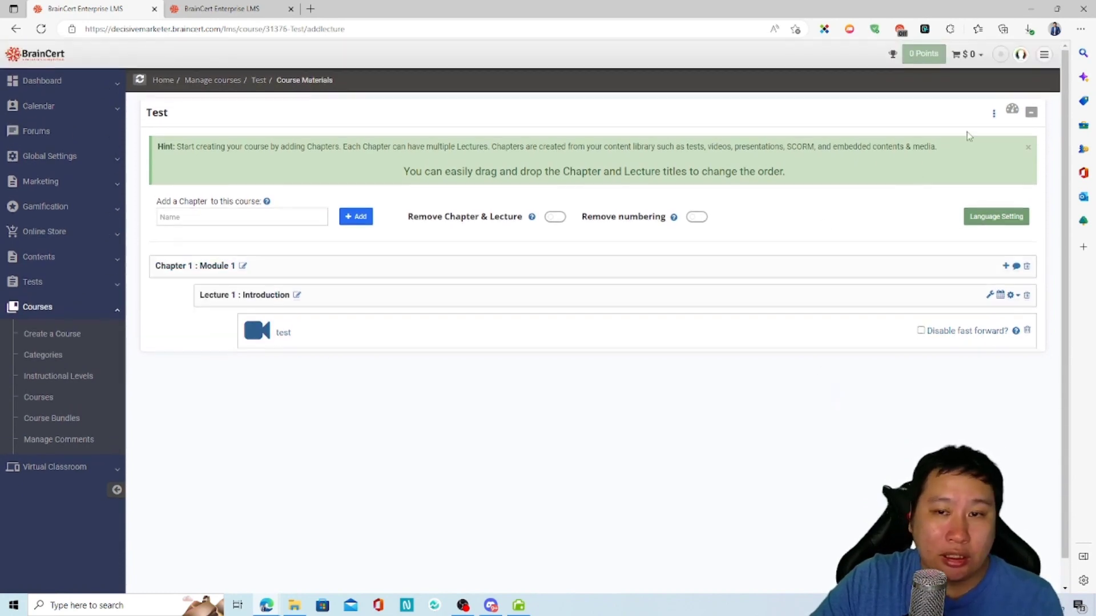
{"action": "left_click", "coordinate": [994, 114]}
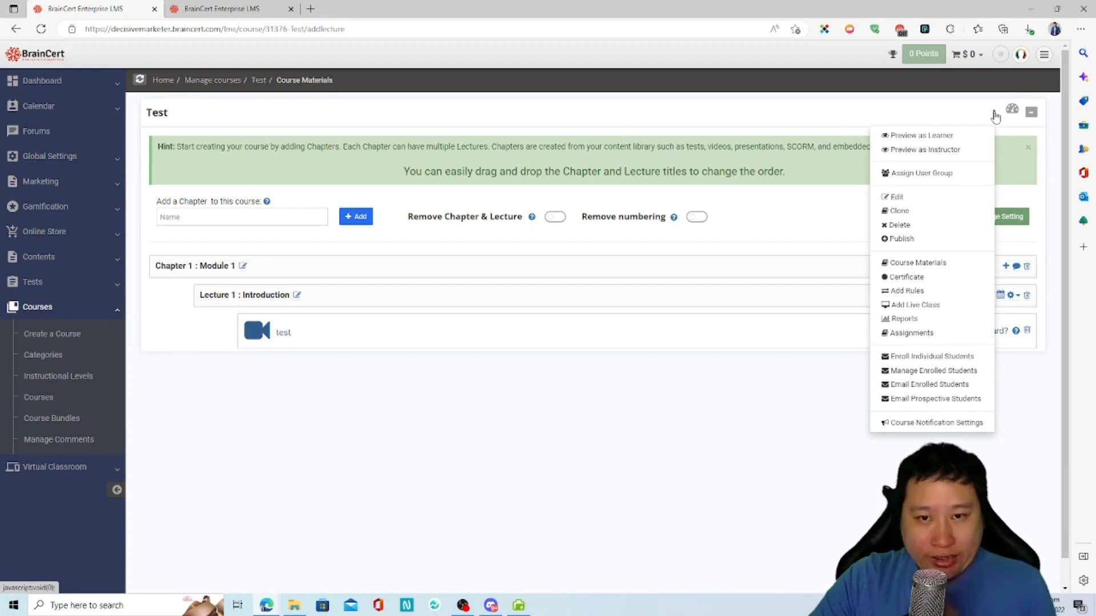
{"action": "left_click", "coordinate": [923, 137]}
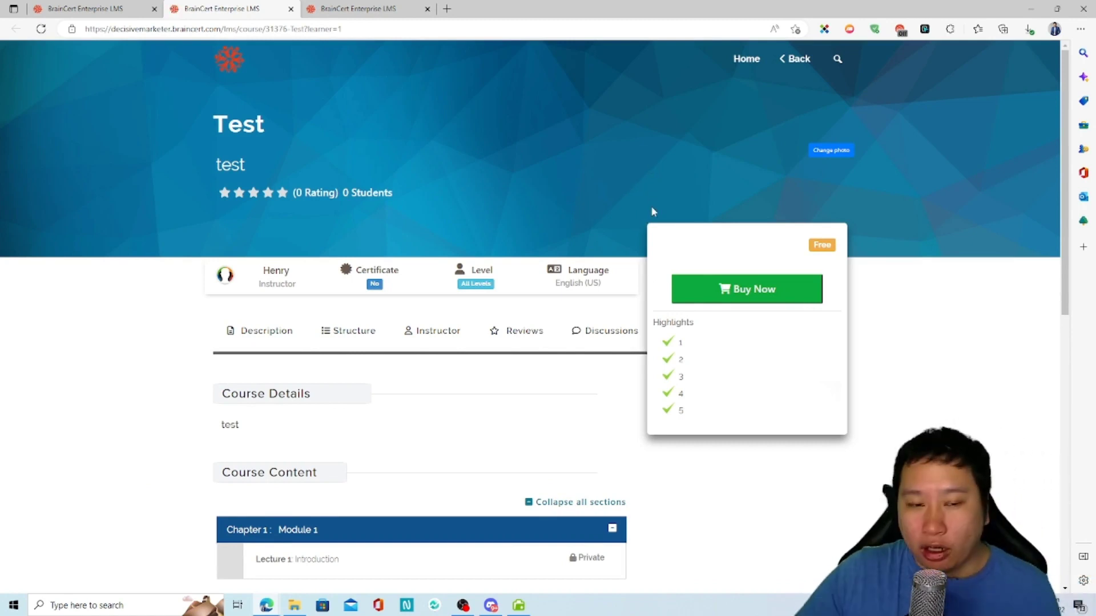
{"action": "scroll", "coordinate": [533, 227], "scroll_direction": "down", "scroll_amount": 5}
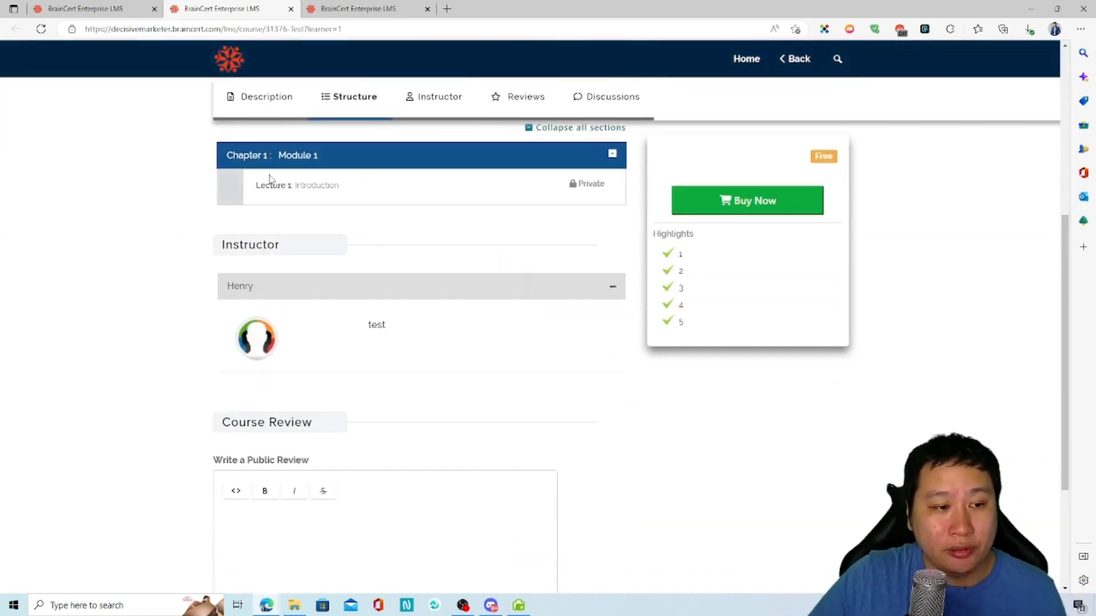
{"action": "scroll", "coordinate": [203, 311], "scroll_direction": "up", "scroll_amount": 6}
{"action": "scroll", "coordinate": [235, 288], "scroll_direction": "down", "scroll_amount": 4}
{"action": "scroll", "coordinate": [194, 298], "scroll_direction": "up", "scroll_amount": 2}
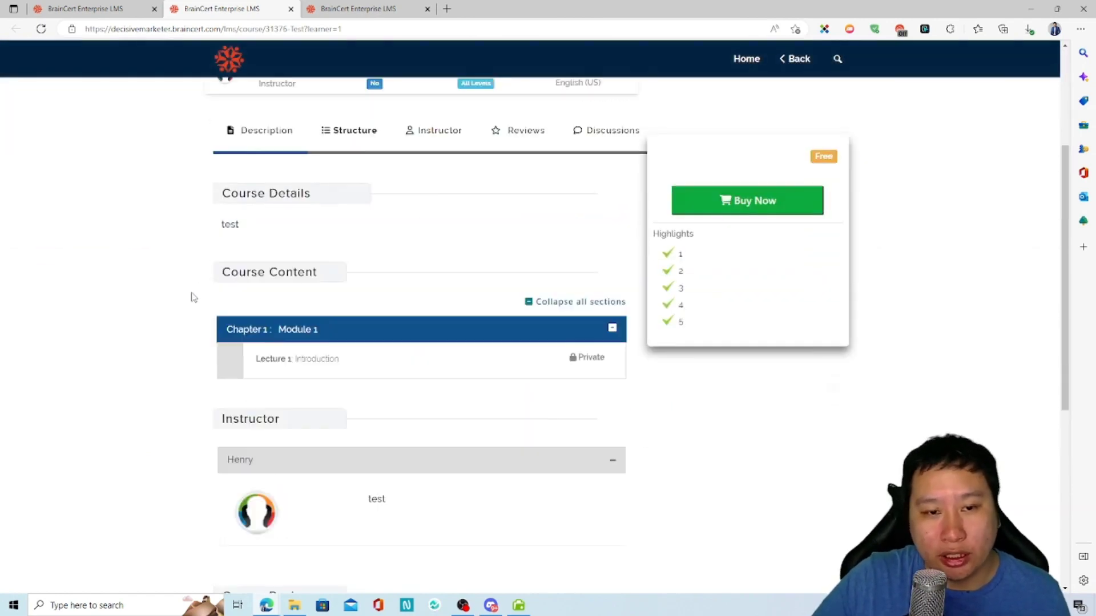
{"action": "scroll", "coordinate": [193, 296], "scroll_direction": "up", "scroll_amount": 3}
{"action": "scroll", "coordinate": [345, 243], "scroll_direction": "down", "scroll_amount": 8}
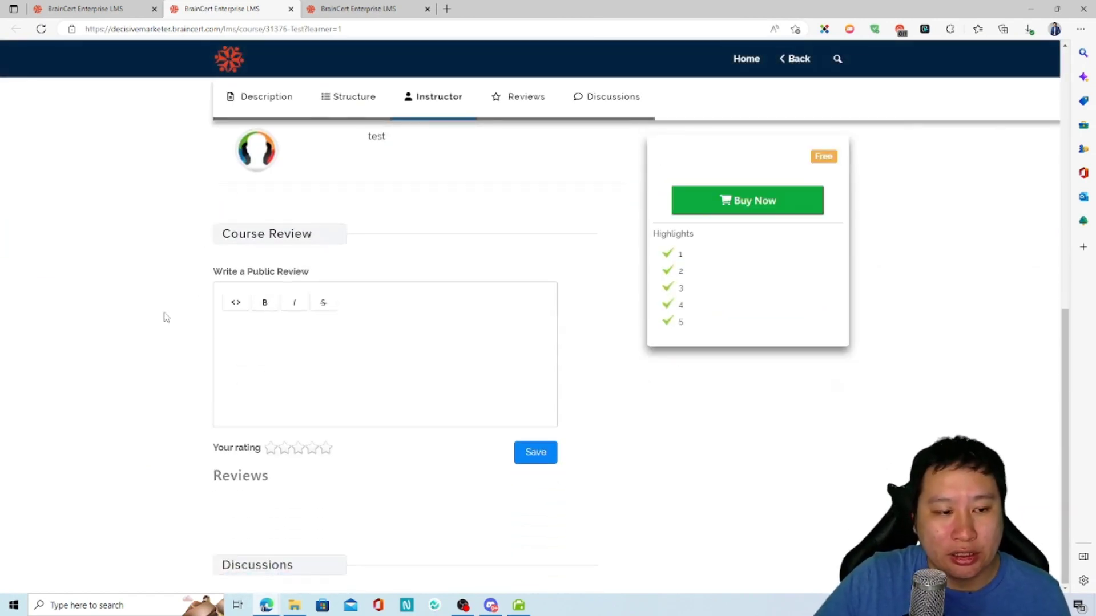
{"action": "scroll", "coordinate": [709, 490], "scroll_direction": "up", "scroll_amount": 5}
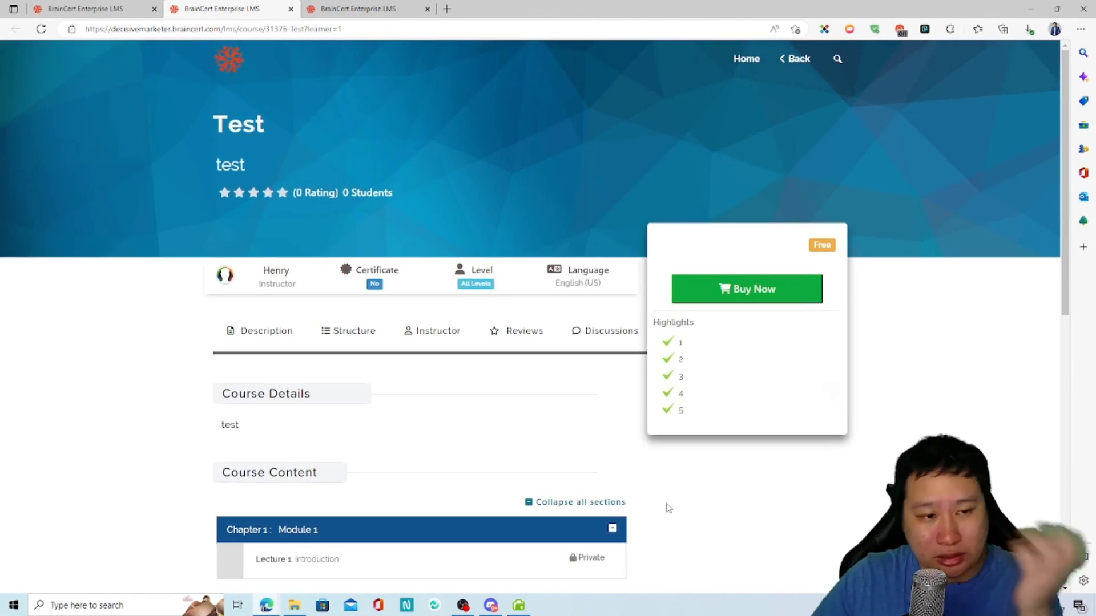
Open the Introduction lecture under Module 1 in the learner preview and try playing its video.
{"action": "scroll", "coordinate": [542, 425], "scroll_direction": "down", "scroll_amount": 7}
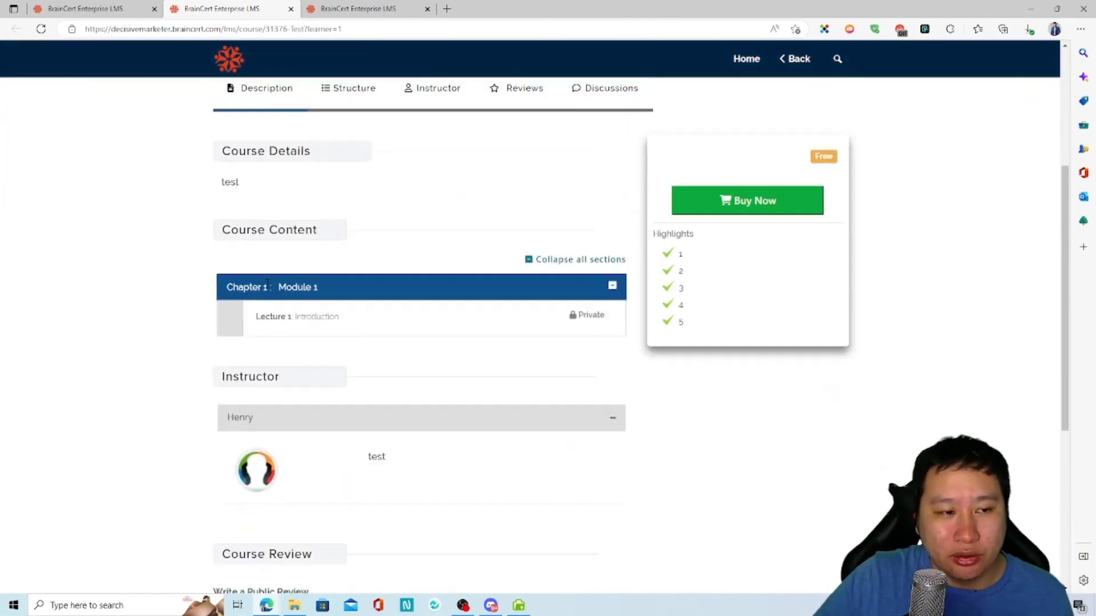
{"action": "left_click", "coordinate": [305, 186]}
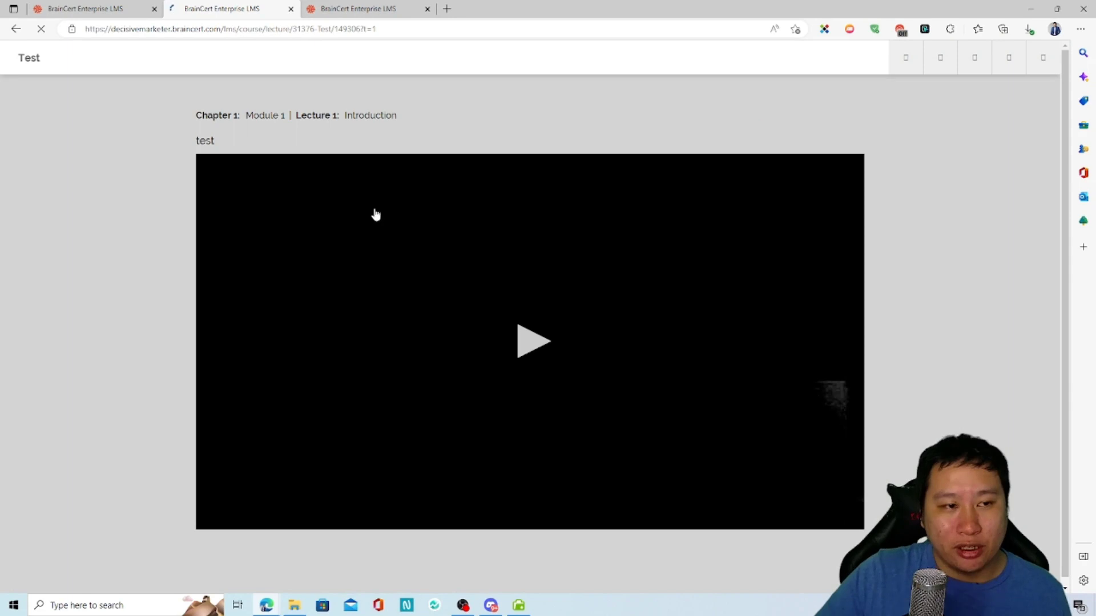
{"action": "left_click", "coordinate": [590, 355]}
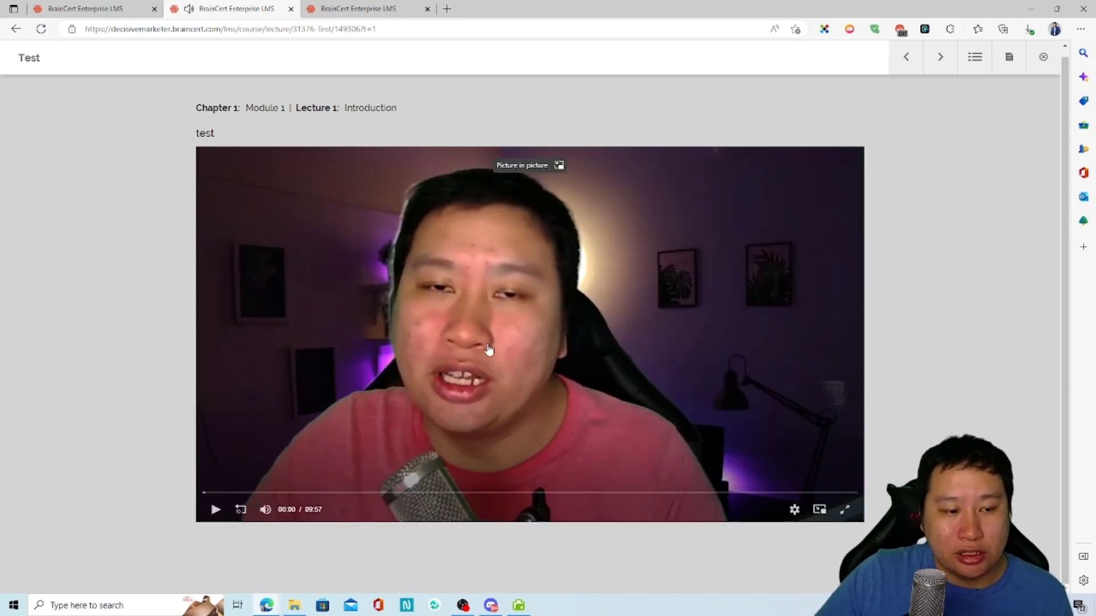
Return to the admin tab, check which item types can be added to the Introduction lecture, and open the Manage Comments page.
{"action": "key", "text": "ctrl+shift+Tab"}
{"action": "mouse_move", "coordinate": [1017, 335]}
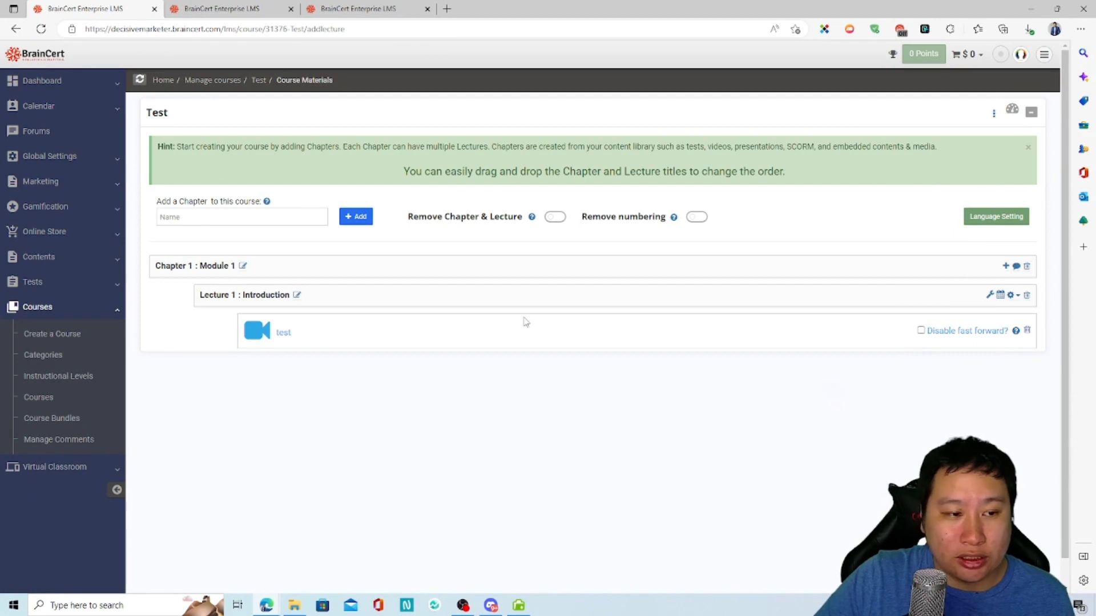
{"action": "left_click", "coordinate": [1011, 296]}
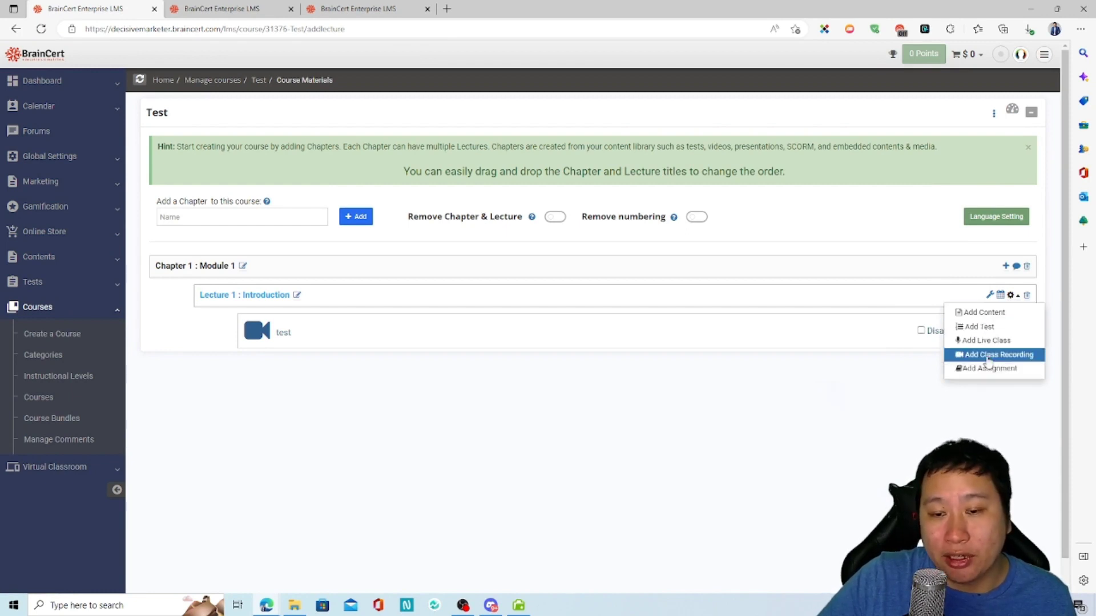
{"action": "left_click", "coordinate": [788, 412]}
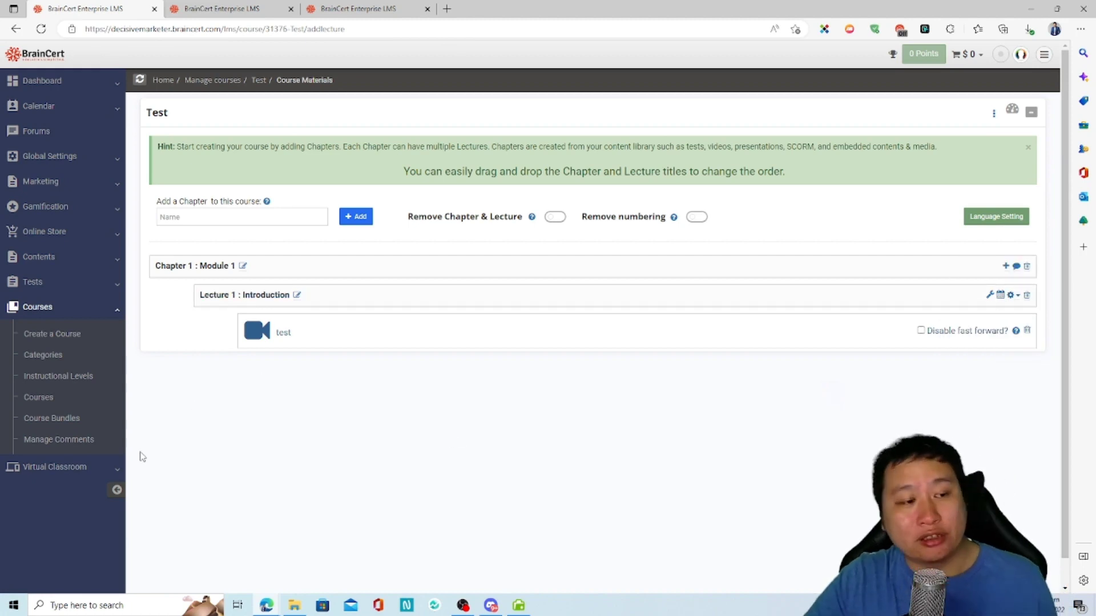
{"action": "left_click", "coordinate": [94, 447]}
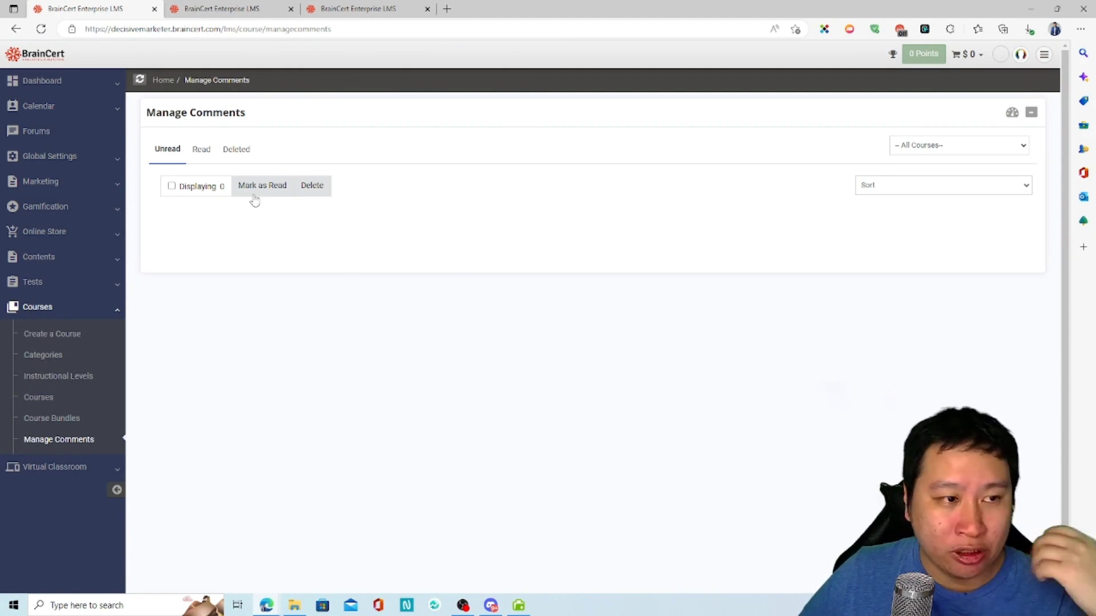
Examine the notes area and lecture list in the learner's lecture player, exit the lecture, and close the preview tab.
{"action": "left_click", "coordinate": [361, 8]}
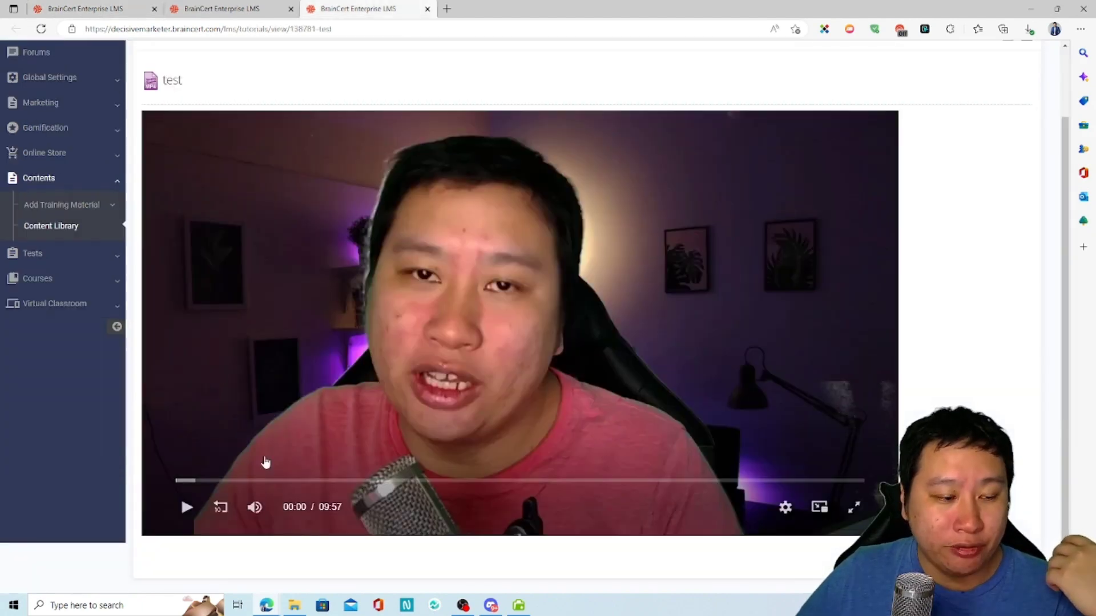
{"action": "key", "text": "ctrl+Tab"}
{"action": "key", "text": "ctrl+Tab"}
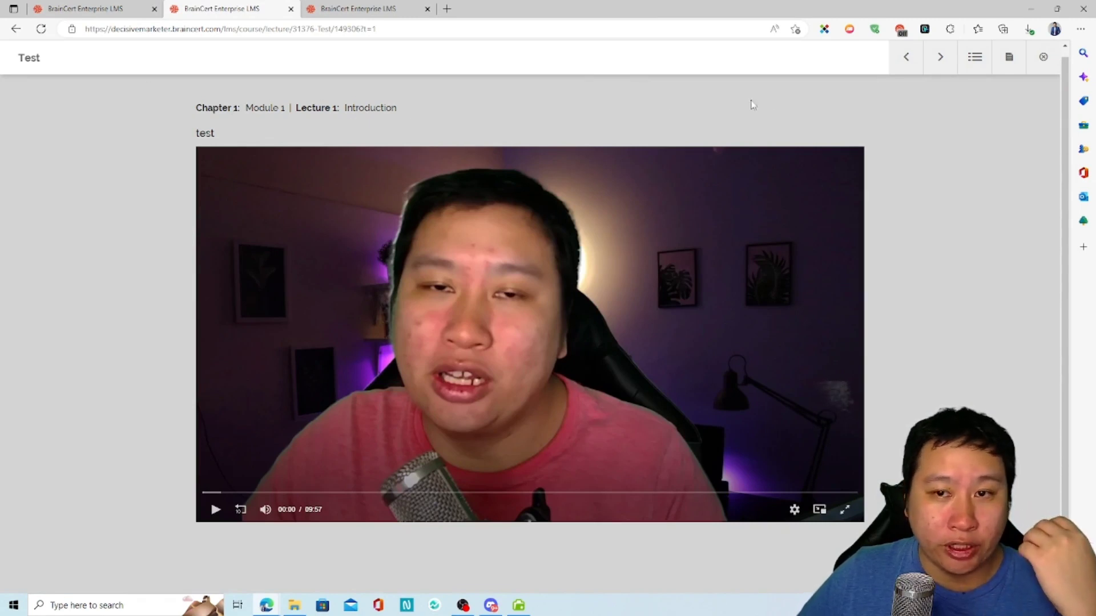
{"action": "left_click", "coordinate": [1009, 59]}
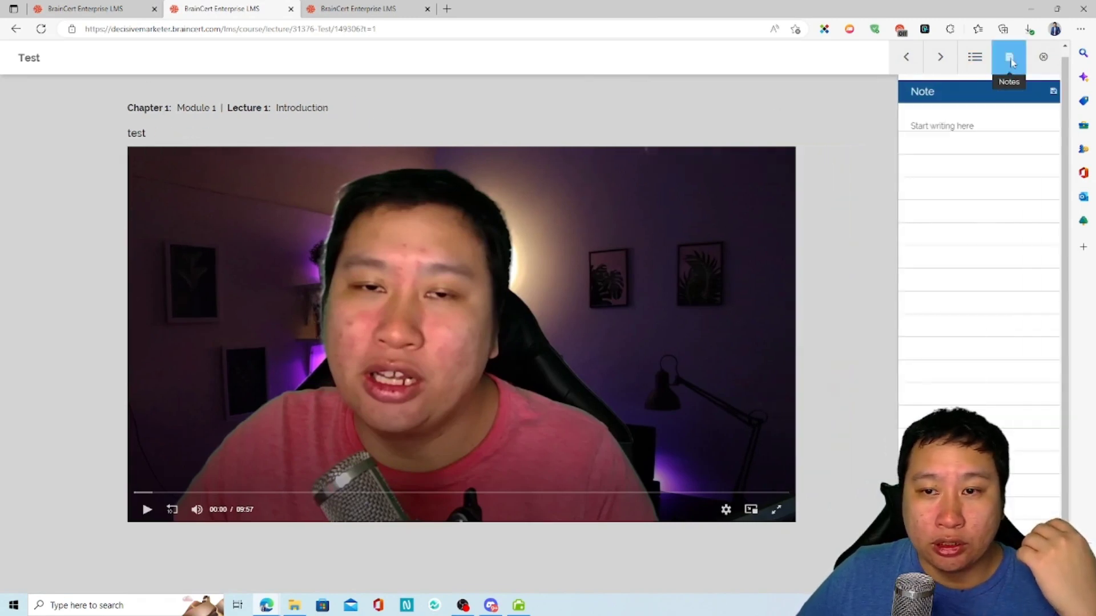
{"action": "triple_click", "coordinate": [980, 126]}
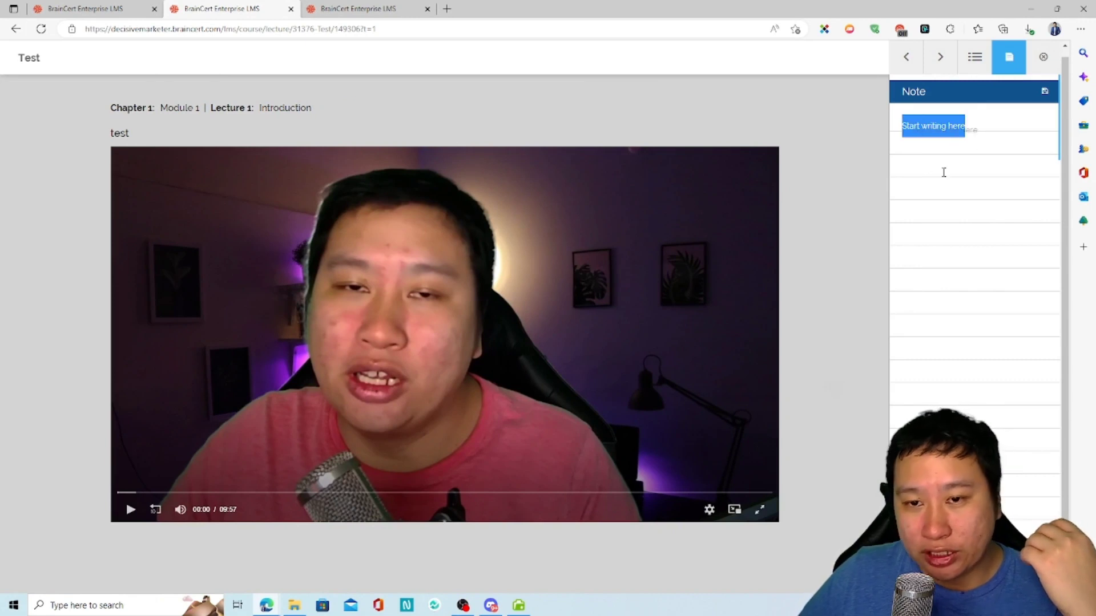
{"action": "left_click", "coordinate": [975, 56]}
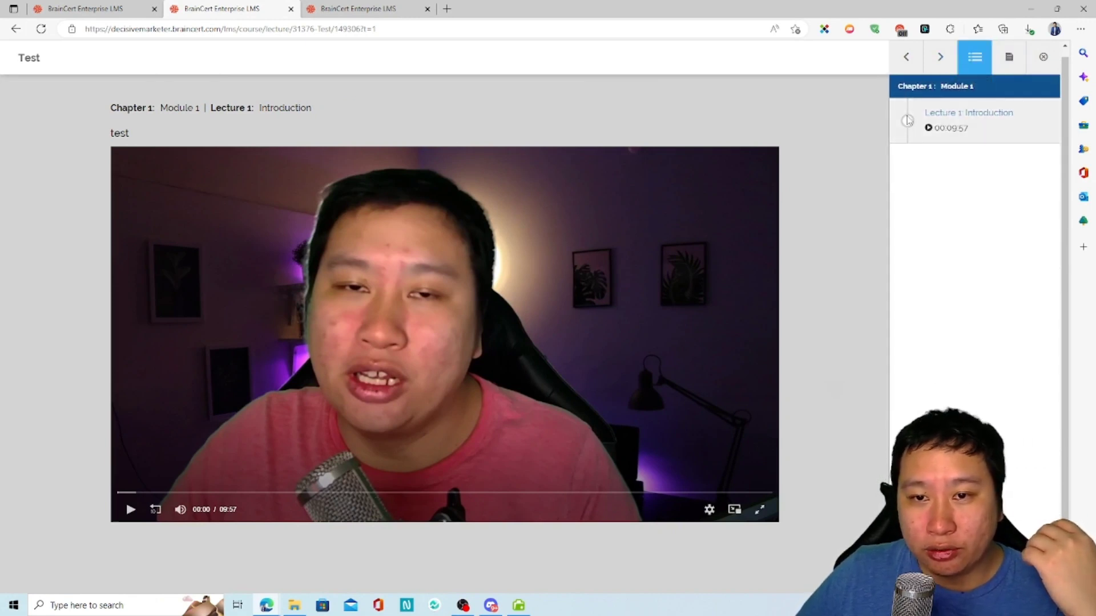
{"action": "left_click", "coordinate": [974, 56]}
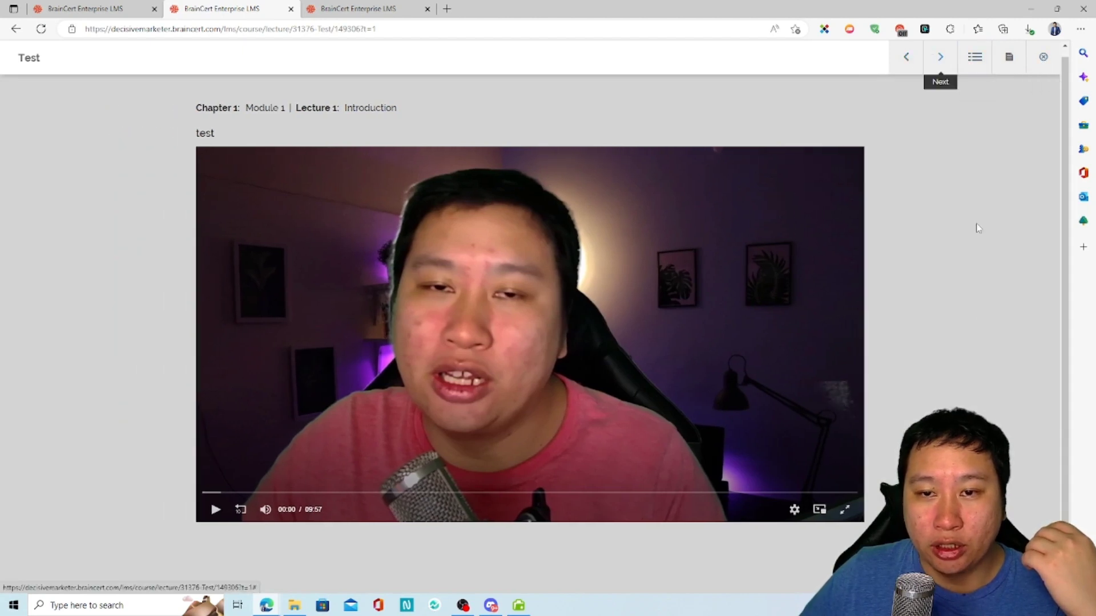
{"action": "left_click", "coordinate": [1043, 62]}
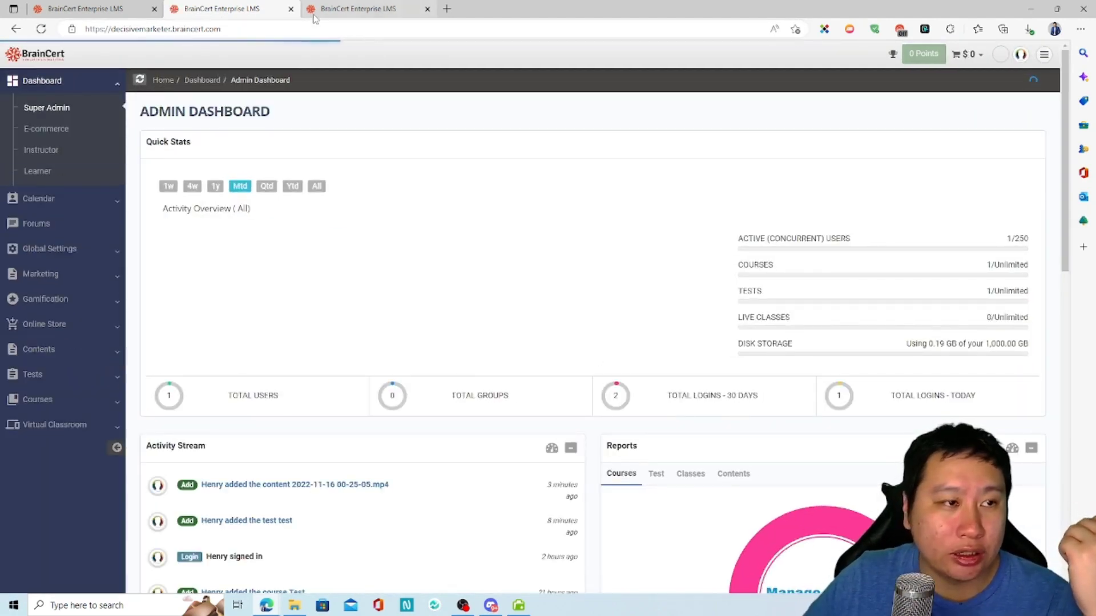
{"action": "left_click", "coordinate": [290, 9]}
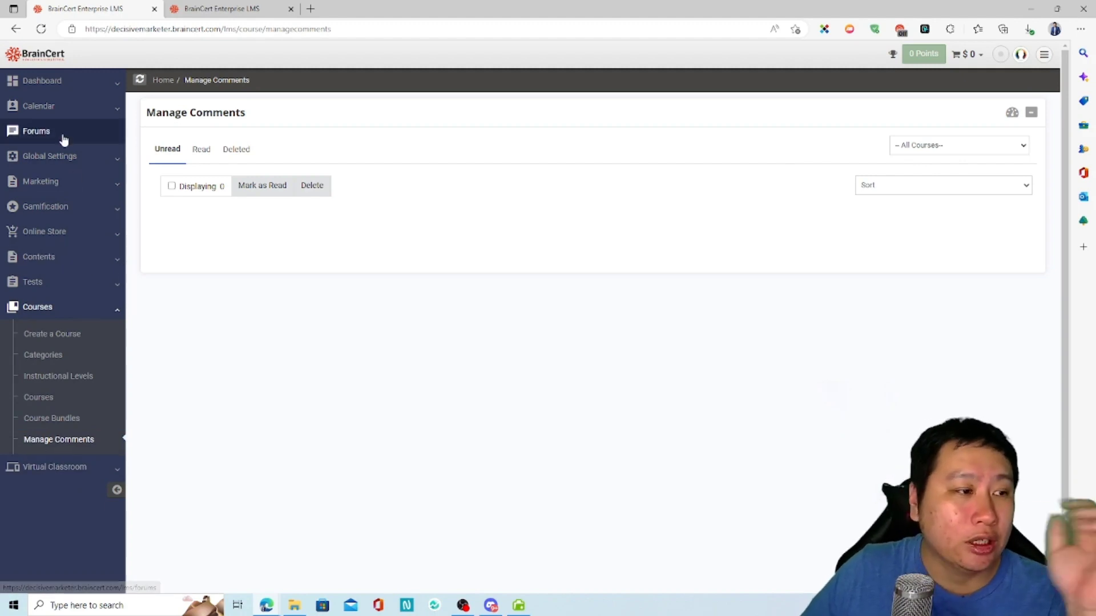
Open My Calendar and look over the November 2022 month view.
{"action": "left_click", "coordinate": [85, 108]}
{"action": "left_click", "coordinate": [85, 134]}
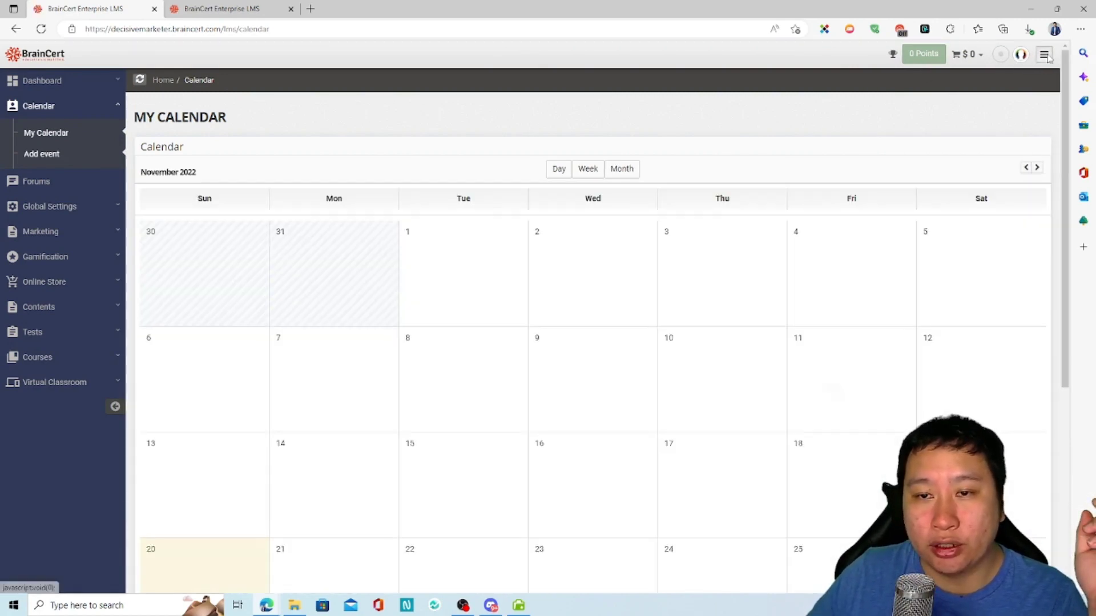
{"action": "left_click", "coordinate": [1046, 57]}
{"action": "scroll", "coordinate": [524, 307], "scroll_direction": "down", "scroll_amount": 3}
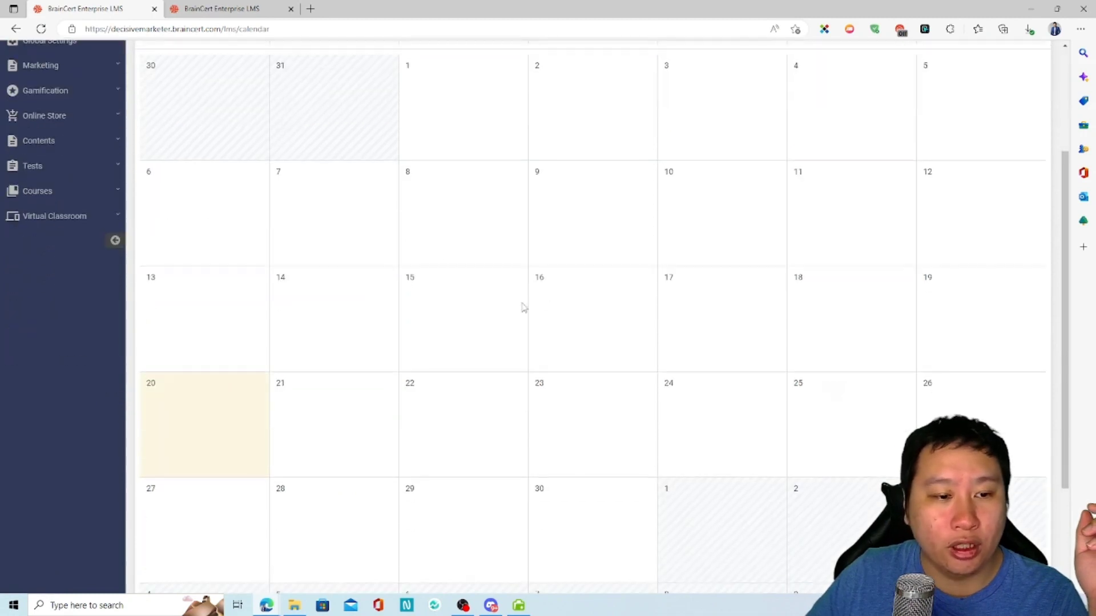
{"action": "scroll", "coordinate": [569, 320], "scroll_direction": "up", "scroll_amount": 3}
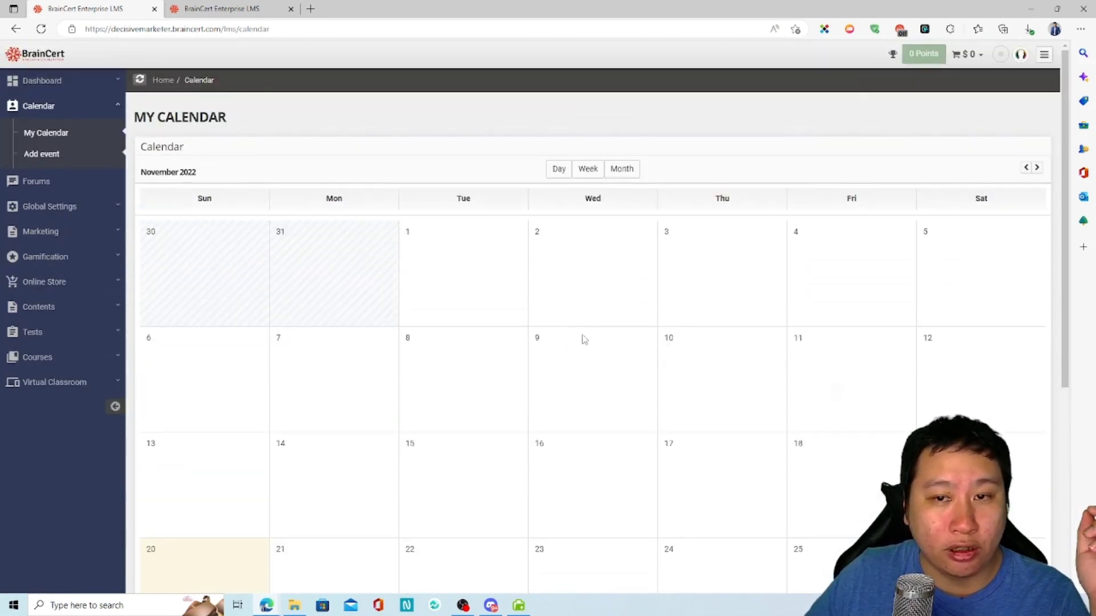
{"action": "scroll", "coordinate": [577, 354], "scroll_direction": "down", "scroll_amount": 5}
{"action": "scroll", "coordinate": [274, 336], "scroll_direction": "up", "scroll_amount": 5}
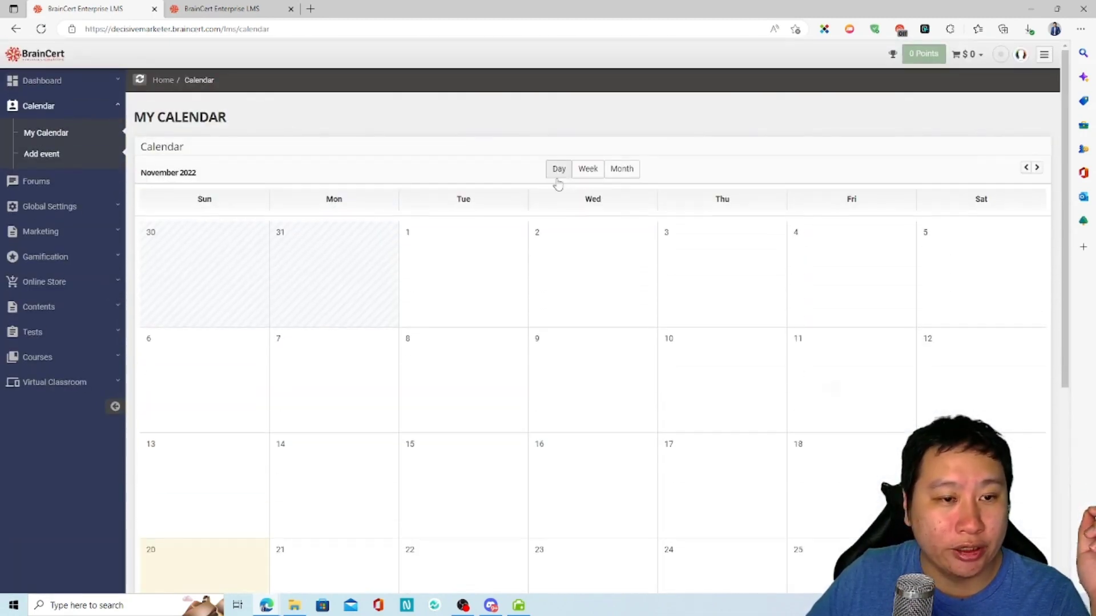
Open the form for adding a calendar event and examine its fields, including title, location, attendees, banner, description and color.
{"action": "left_click", "coordinate": [54, 156]}
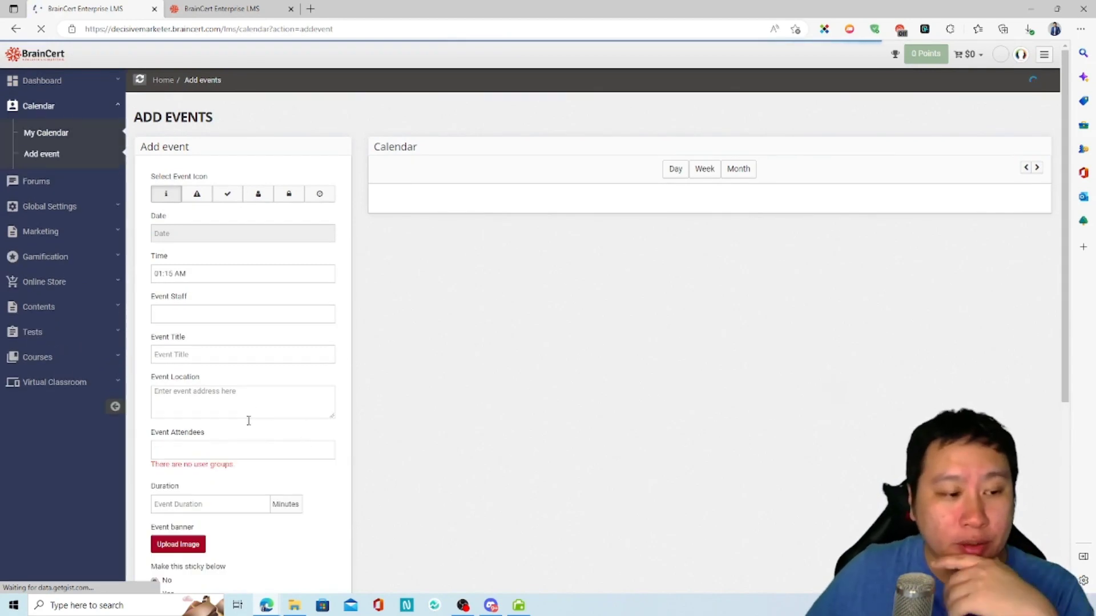
{"action": "scroll", "coordinate": [240, 434], "scroll_direction": "down", "scroll_amount": 2}
{"action": "left_click", "coordinate": [209, 372]}
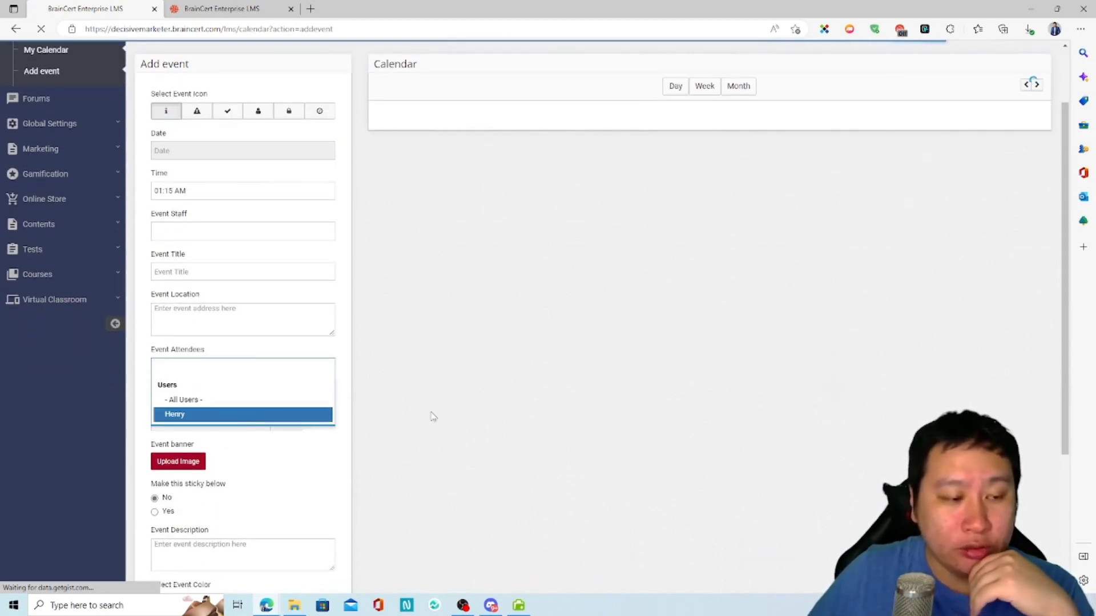
{"action": "left_click", "coordinate": [463, 420]}
{"action": "scroll", "coordinate": [259, 391], "scroll_direction": "down", "scroll_amount": 3}
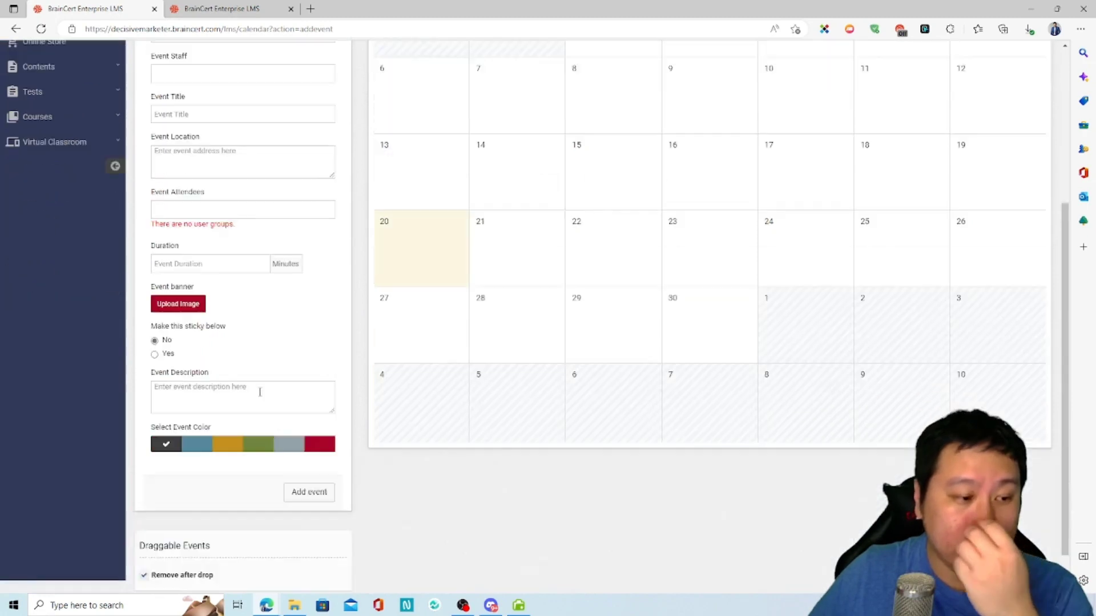
{"action": "scroll", "coordinate": [266, 388], "scroll_direction": "up", "scroll_amount": 5}
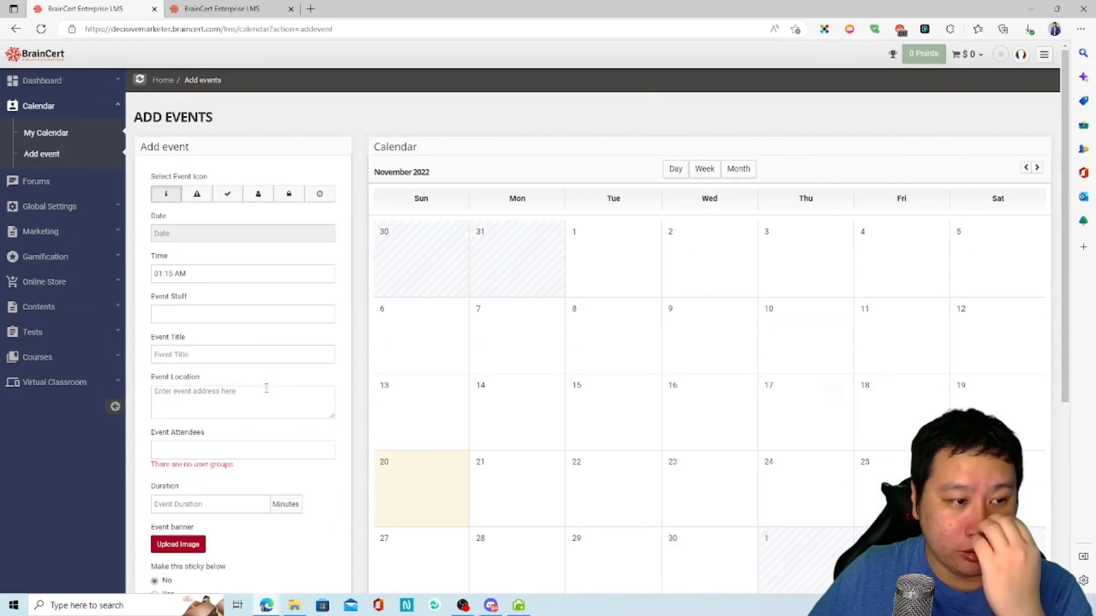
{"action": "left_click", "coordinate": [221, 354]}
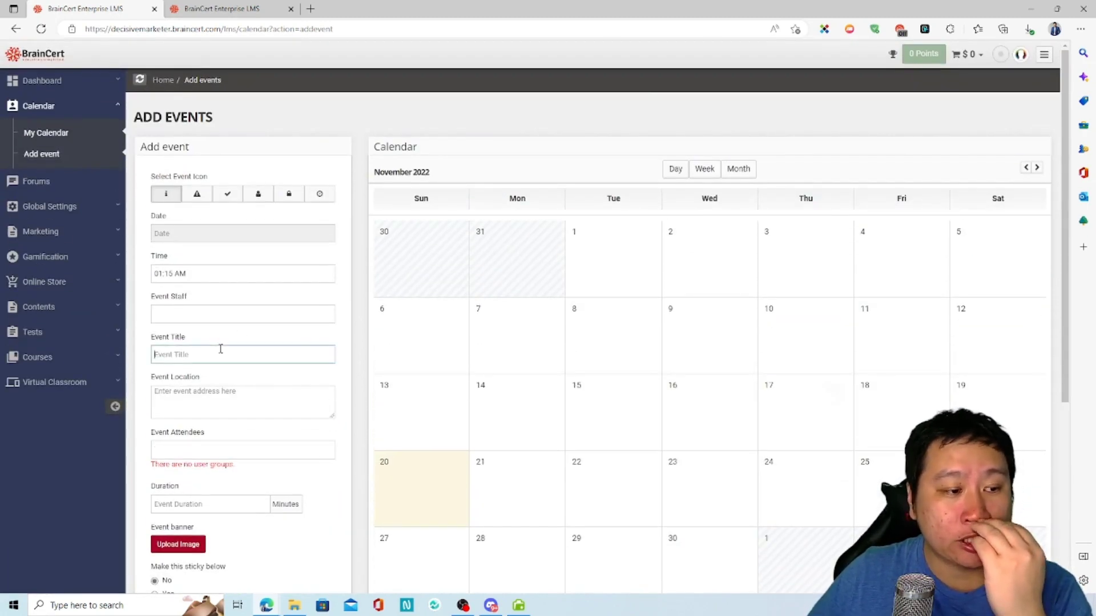
{"action": "left_click", "coordinate": [223, 392]}
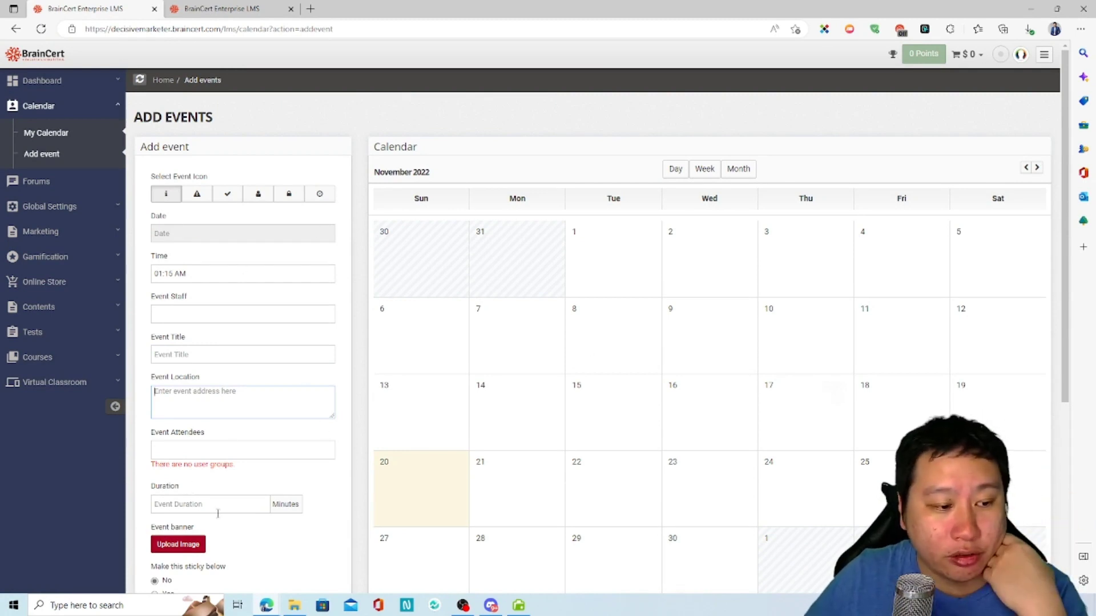
{"action": "scroll", "coordinate": [218, 513], "scroll_direction": "down", "scroll_amount": 2}
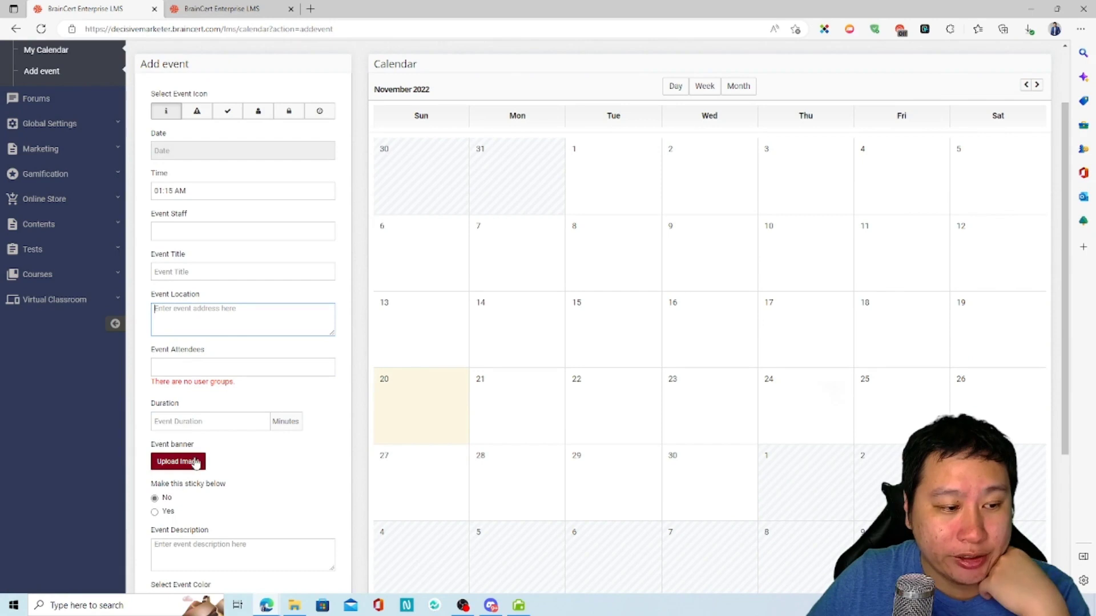
{"action": "scroll", "coordinate": [211, 470], "scroll_direction": "down", "scroll_amount": 2}
{"action": "scroll", "coordinate": [94, 251], "scroll_direction": "up", "scroll_amount": 4}
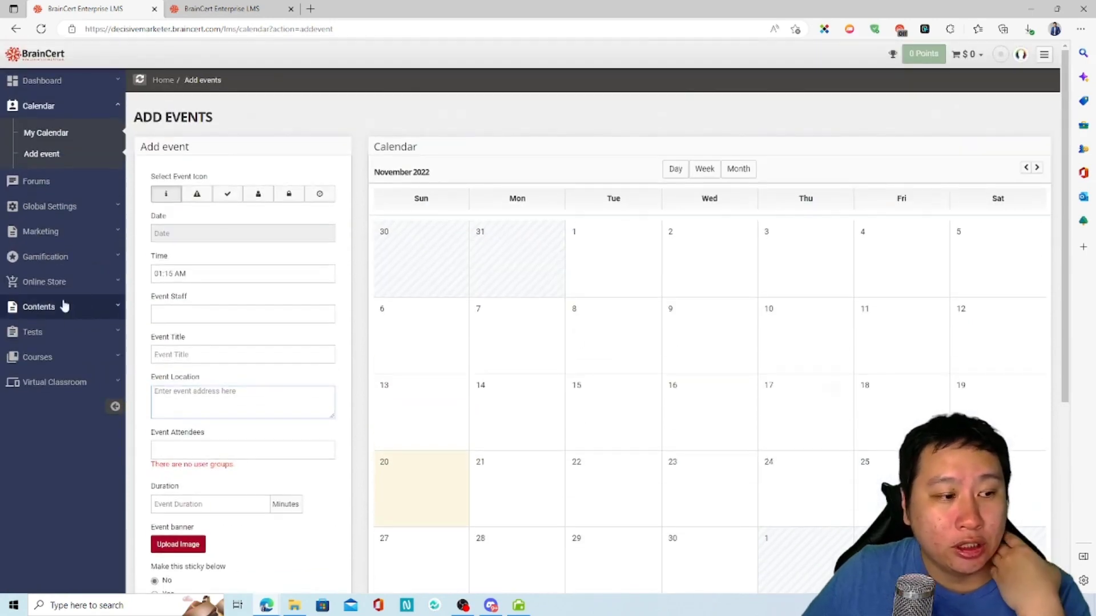
Open the form for scheduling a live class, dismiss the Virtual Classroom overview video, and review the class settings.
{"action": "left_click", "coordinate": [53, 381]}
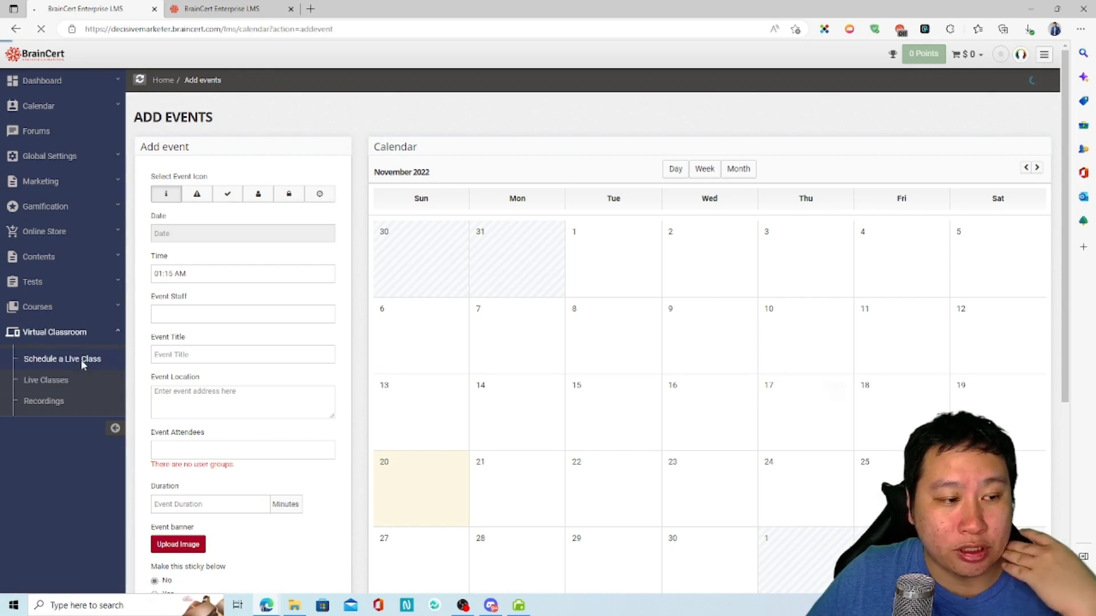
{"action": "left_click", "coordinate": [84, 364]}
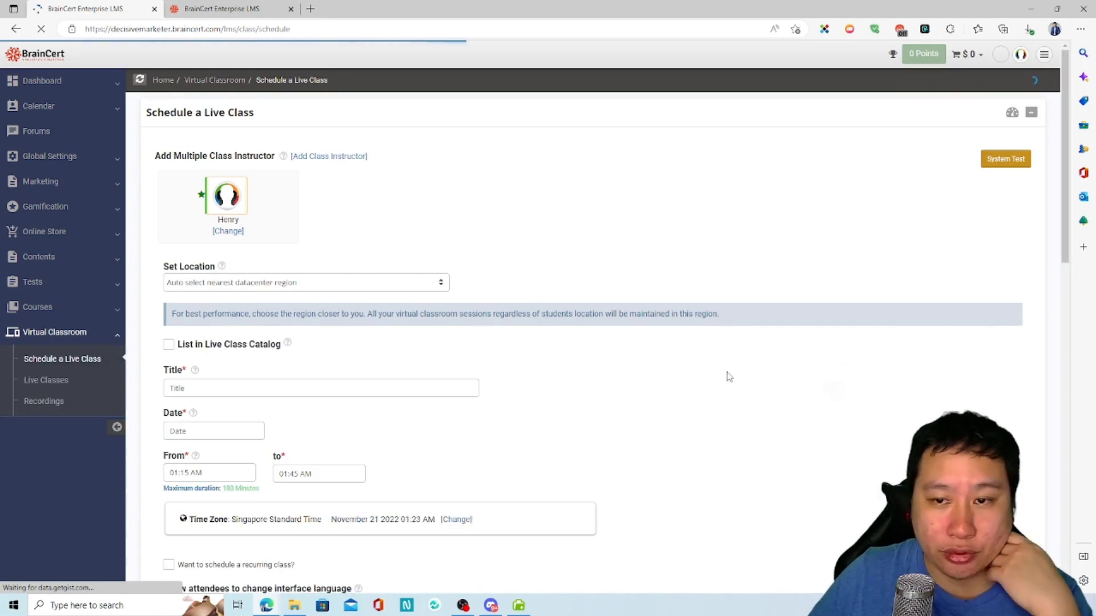
{"action": "scroll", "coordinate": [731, 376], "scroll_direction": "down", "scroll_amount": 5}
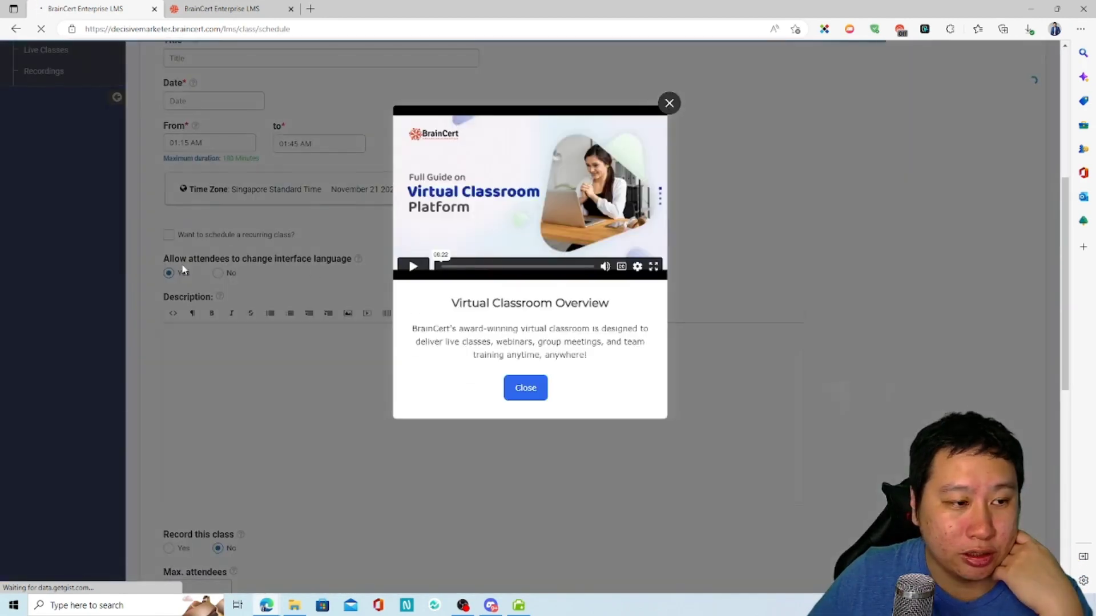
{"action": "left_click", "coordinate": [667, 104]}
{"action": "scroll", "coordinate": [56, 254], "scroll_direction": "up", "scroll_amount": 3}
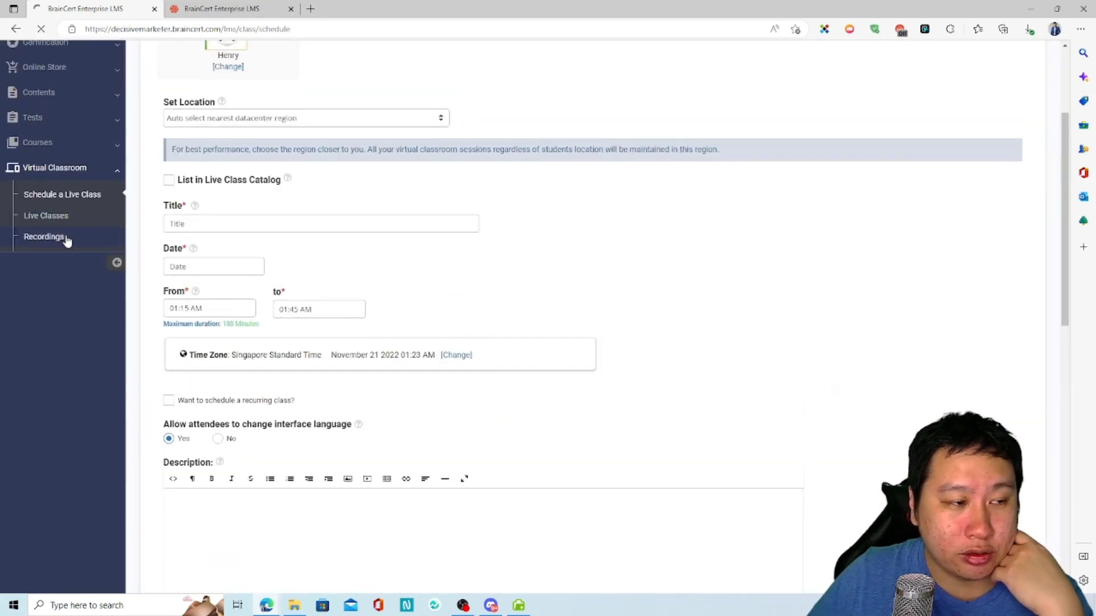
Open the Live Classes list, run the System Test, review its component details, and close the report.
{"action": "scroll", "coordinate": [467, 308], "scroll_direction": "down", "scroll_amount": 5}
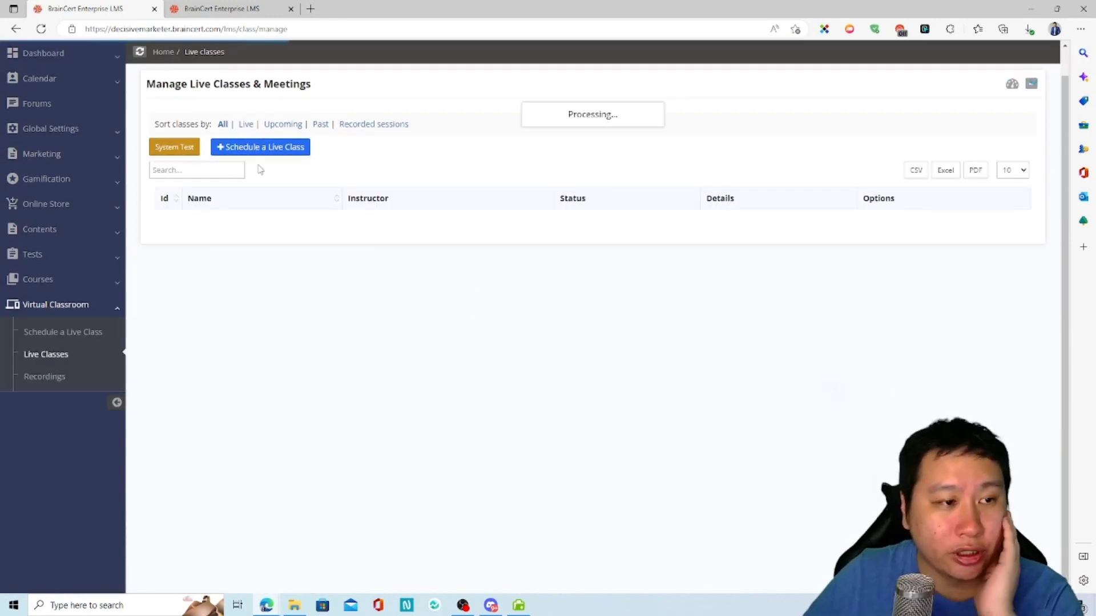
{"action": "left_click", "coordinate": [184, 146]}
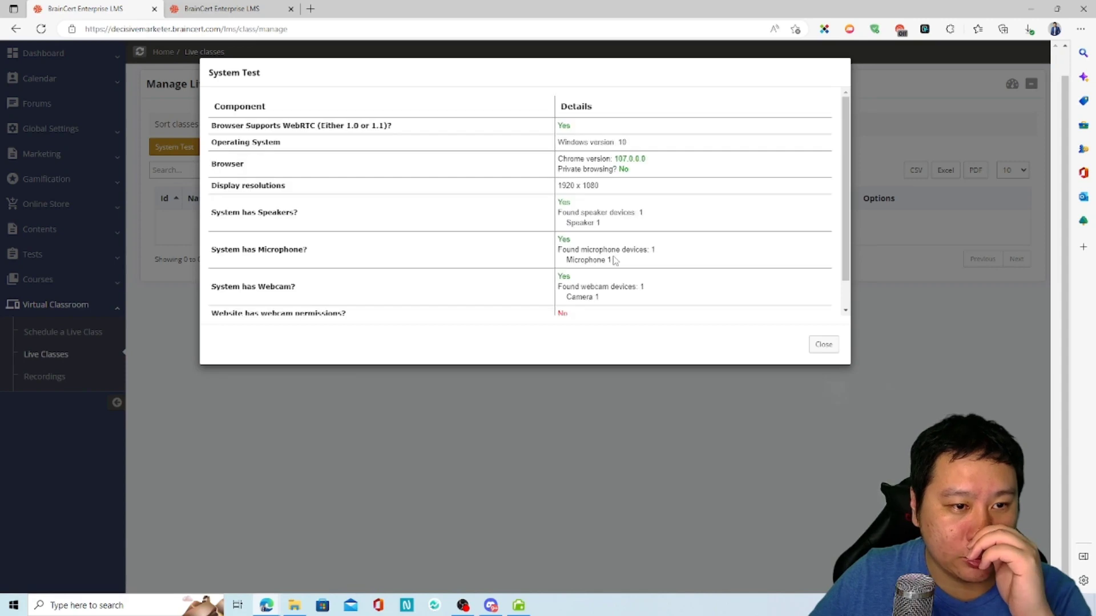
{"action": "scroll", "coordinate": [686, 265], "scroll_direction": "down", "scroll_amount": 2}
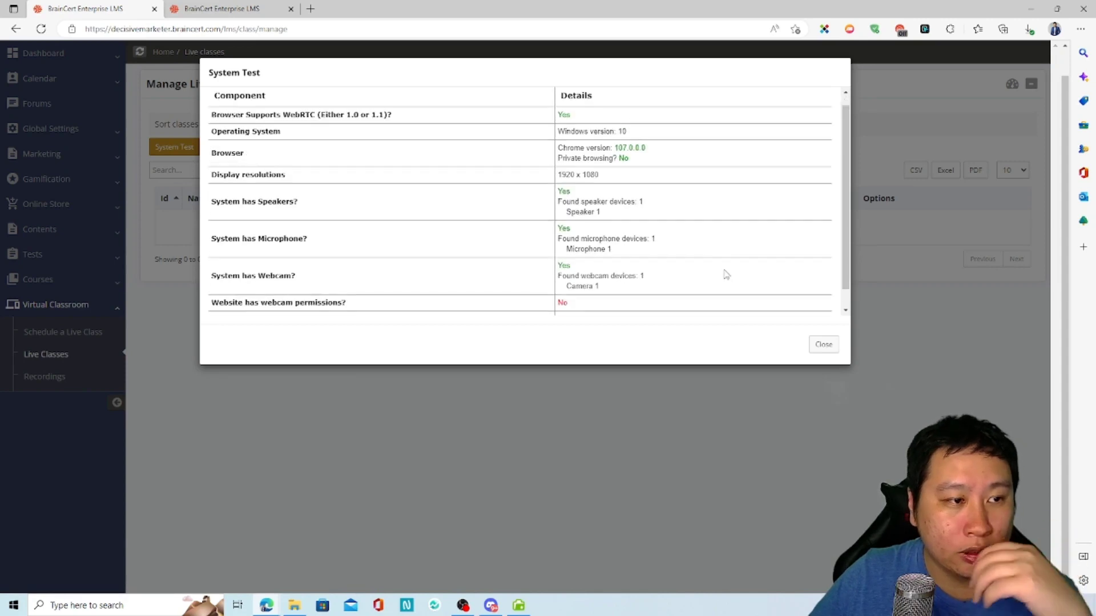
{"action": "left_click", "coordinate": [822, 346]}
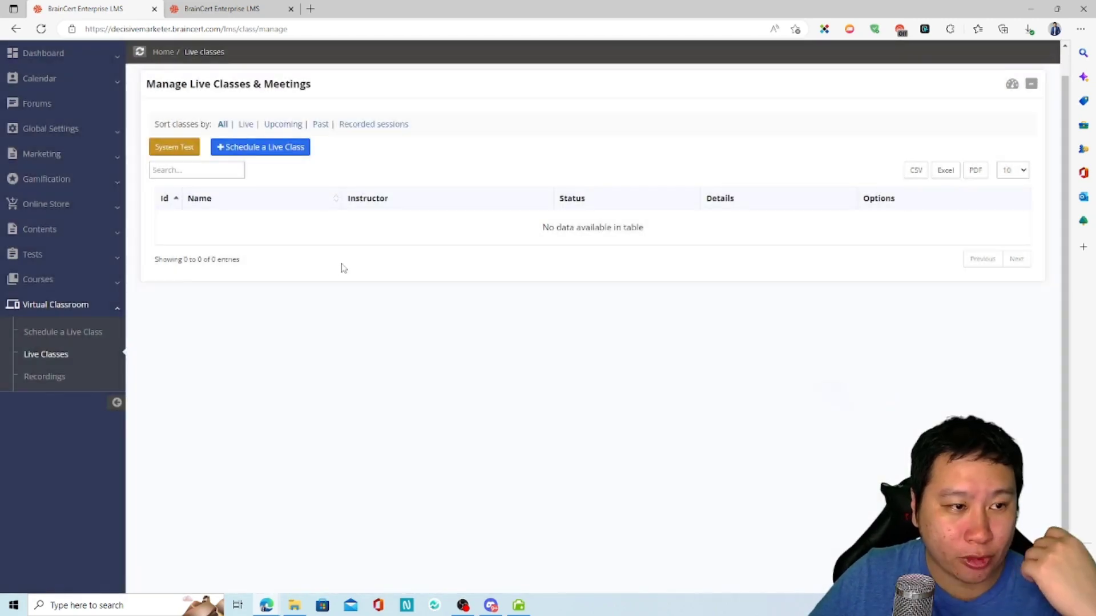
Open the form for scheduling a live class and review its datacenter region choices and classroom settings.
{"action": "left_click", "coordinate": [262, 149]}
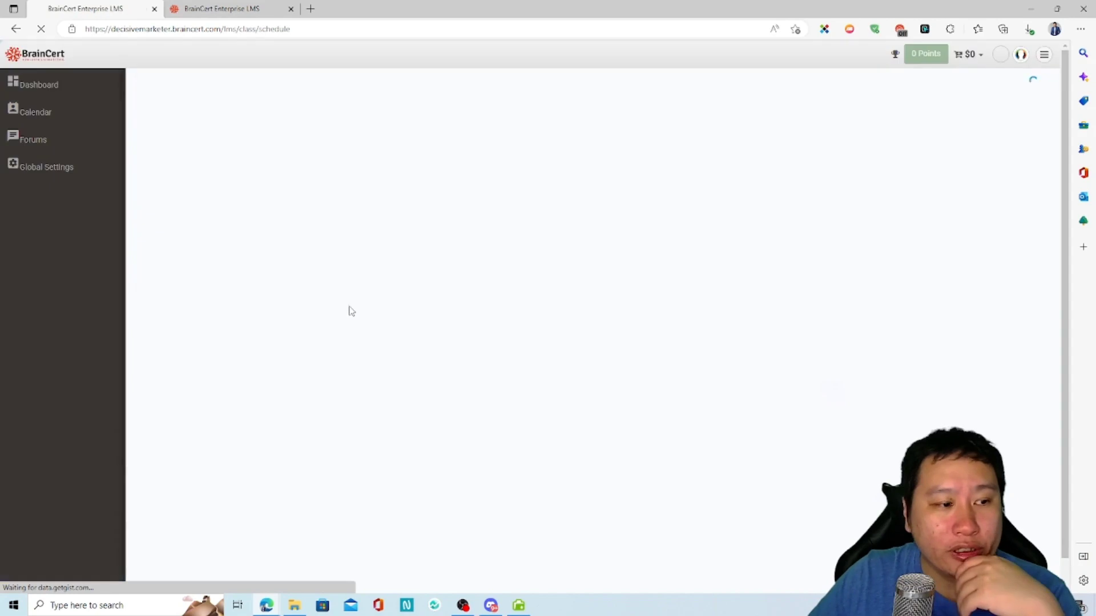
{"action": "scroll", "coordinate": [247, 276], "scroll_direction": "down", "scroll_amount": 1}
{"action": "left_click", "coordinate": [247, 199]}
{"action": "left_click", "coordinate": [247, 200]}
{"action": "left_click", "coordinate": [248, 200]}
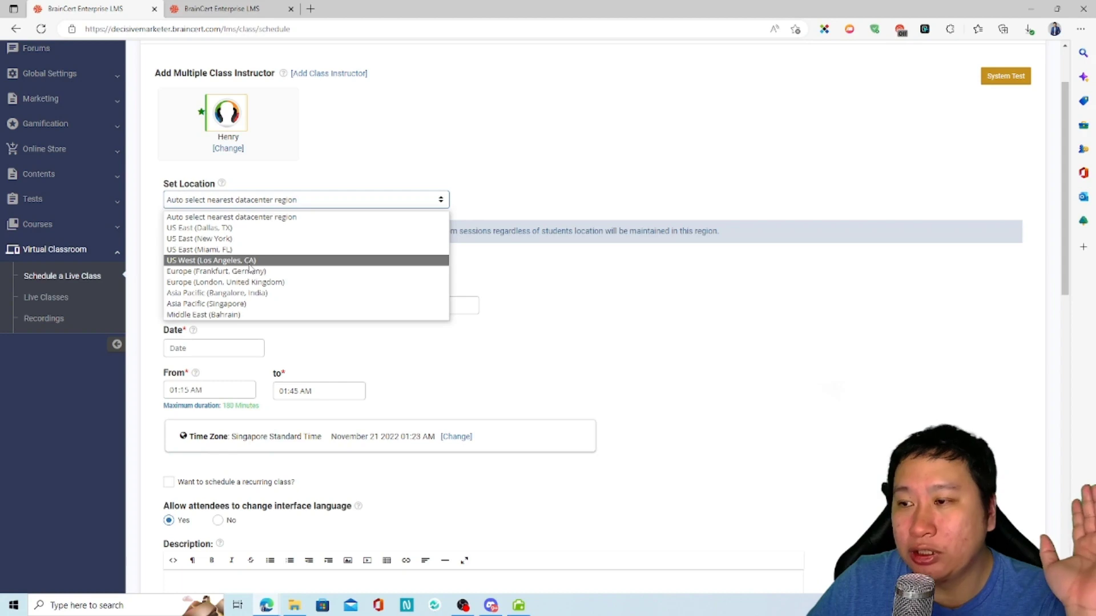
{"action": "left_click", "coordinate": [687, 360]}
{"action": "scroll", "coordinate": [524, 384], "scroll_direction": "down", "scroll_amount": 12}
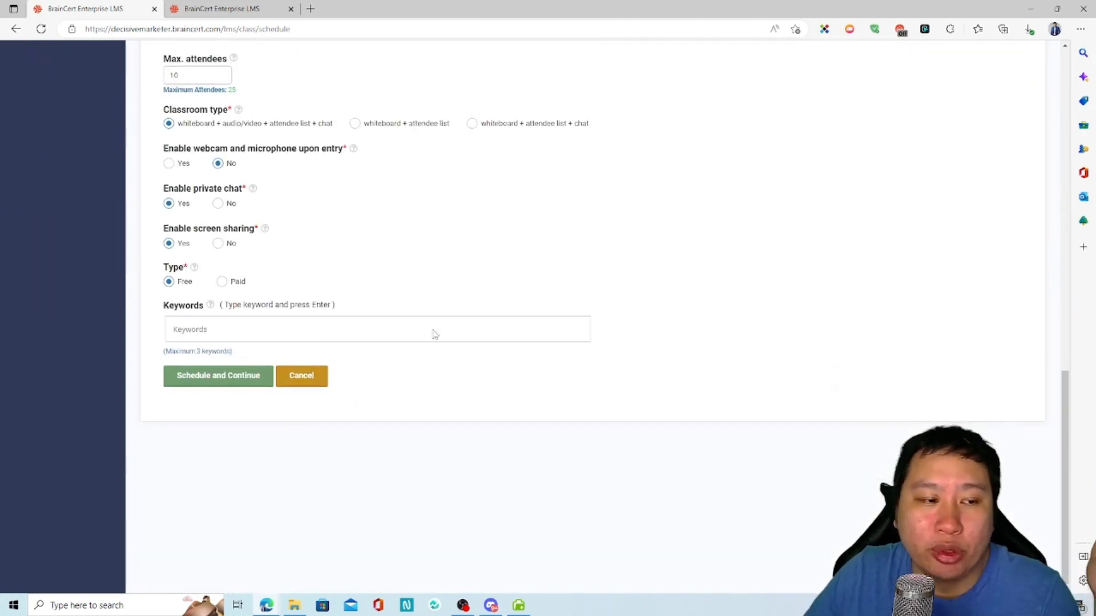
{"action": "scroll", "coordinate": [403, 345], "scroll_direction": "up", "scroll_amount": 15}
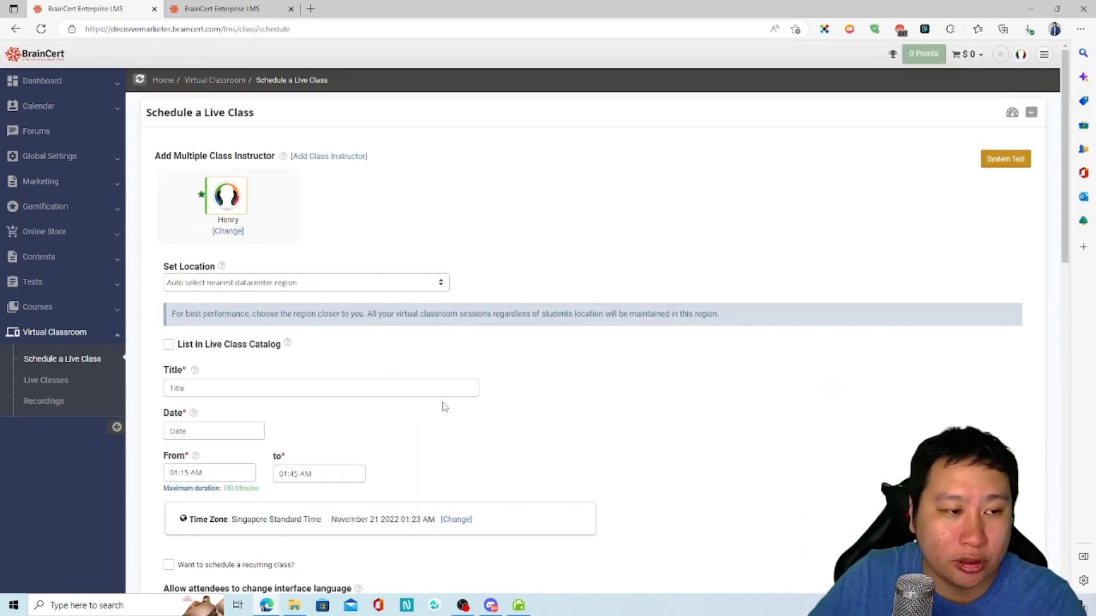
{"action": "scroll", "coordinate": [444, 406], "scroll_direction": "down", "scroll_amount": 14}
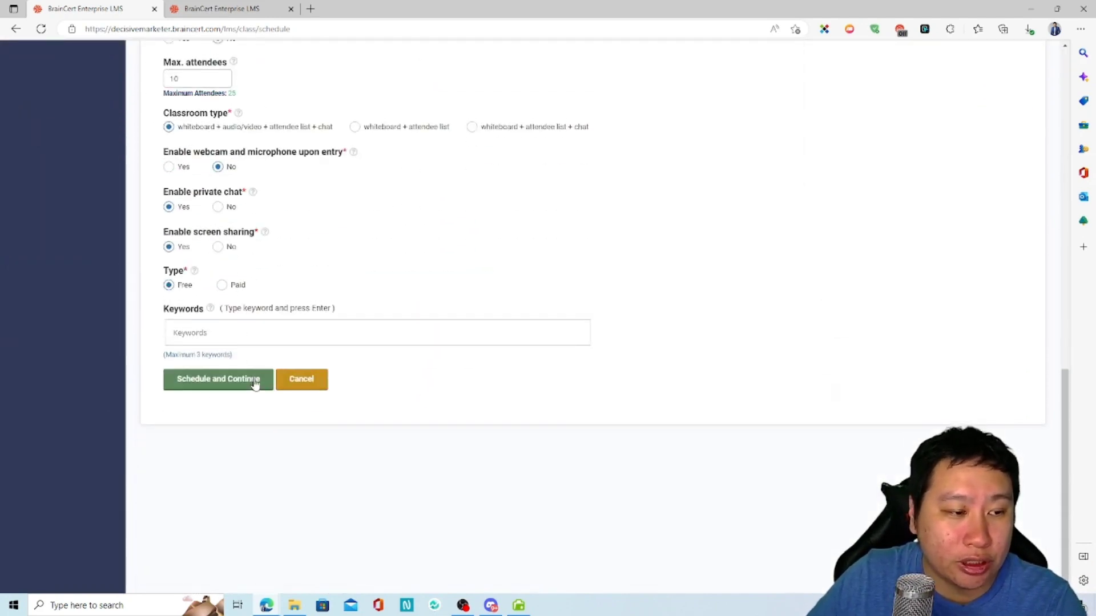
Schedule a live class titled "test" for November 21, 2022, keeping the default times and classroom settings.
{"action": "left_click", "coordinate": [255, 385]}
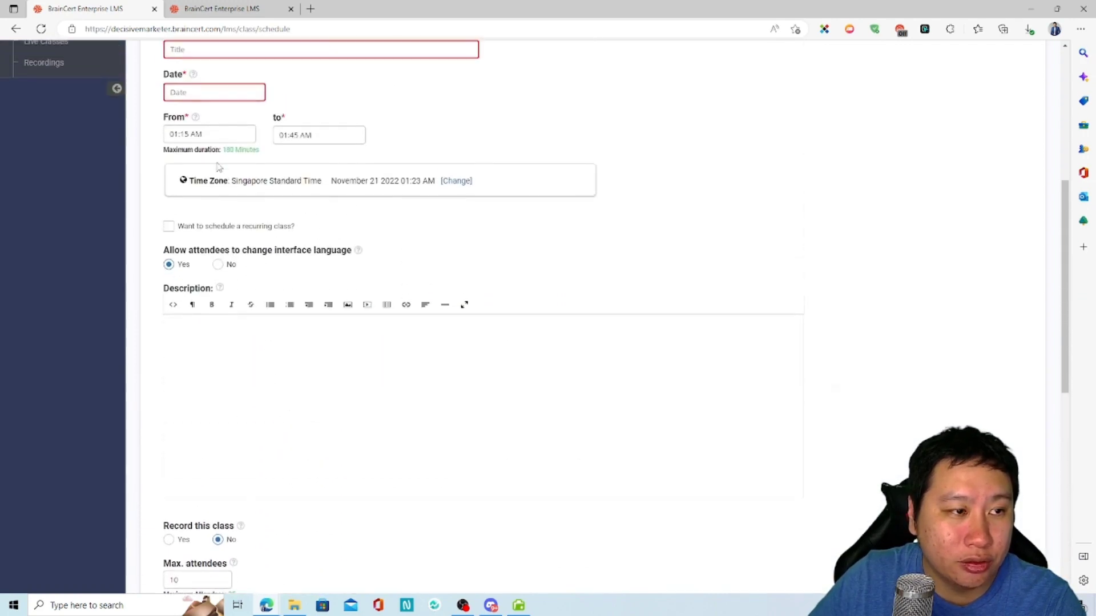
{"action": "scroll", "coordinate": [217, 167], "scroll_direction": "up", "scroll_amount": 3}
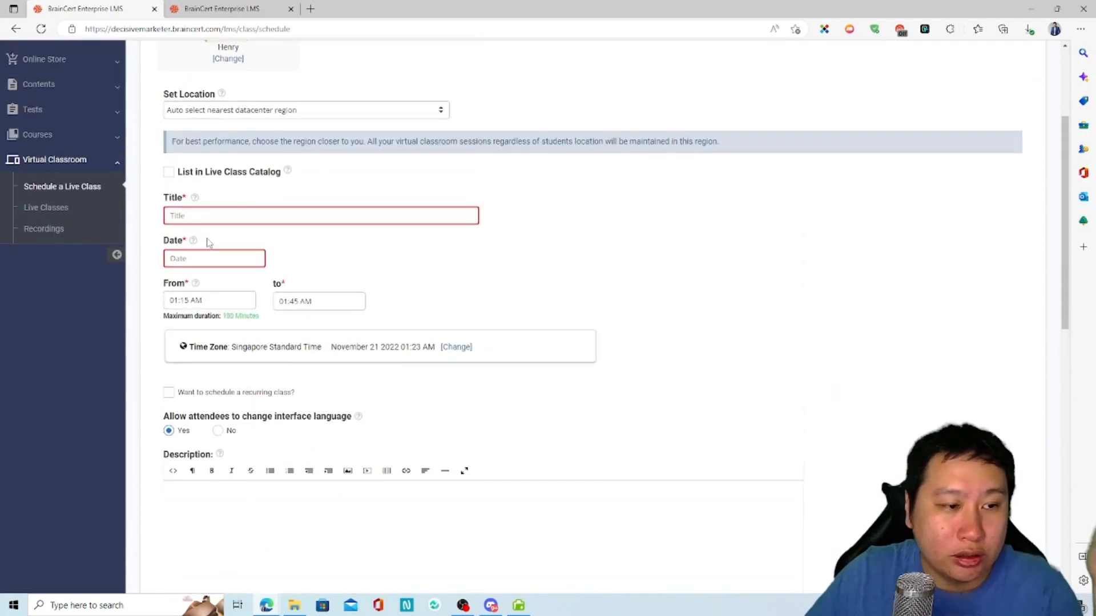
{"action": "type", "text": "test"}
{"action": "left_click", "coordinate": [206, 257]}
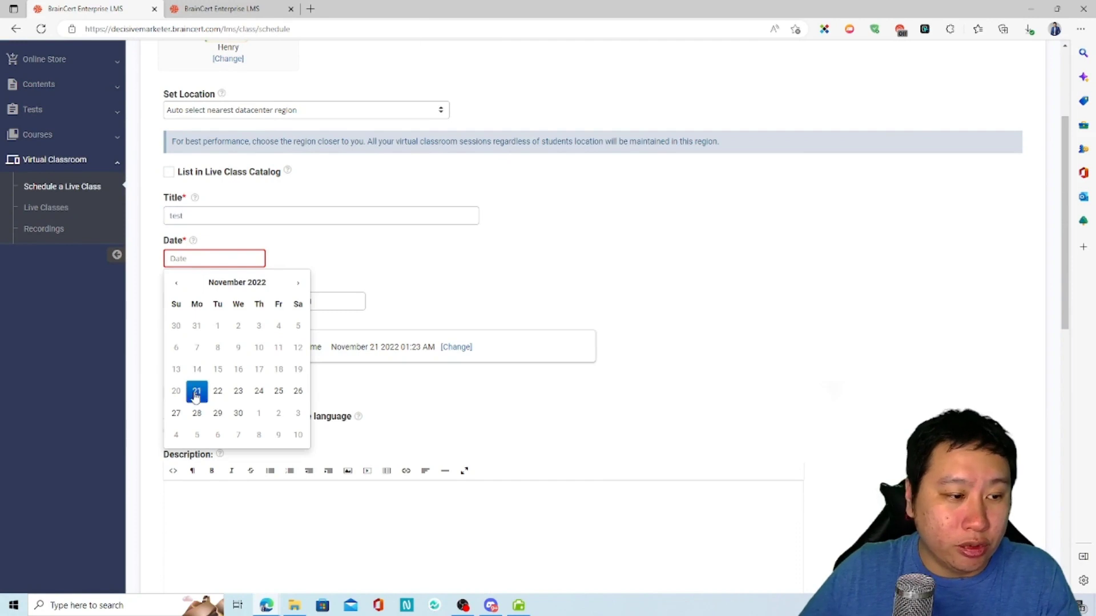
{"action": "left_click", "coordinate": [196, 391]}
{"action": "scroll", "coordinate": [298, 457], "scroll_direction": "down", "scroll_amount": 10}
{"action": "left_click", "coordinate": [208, 377]}
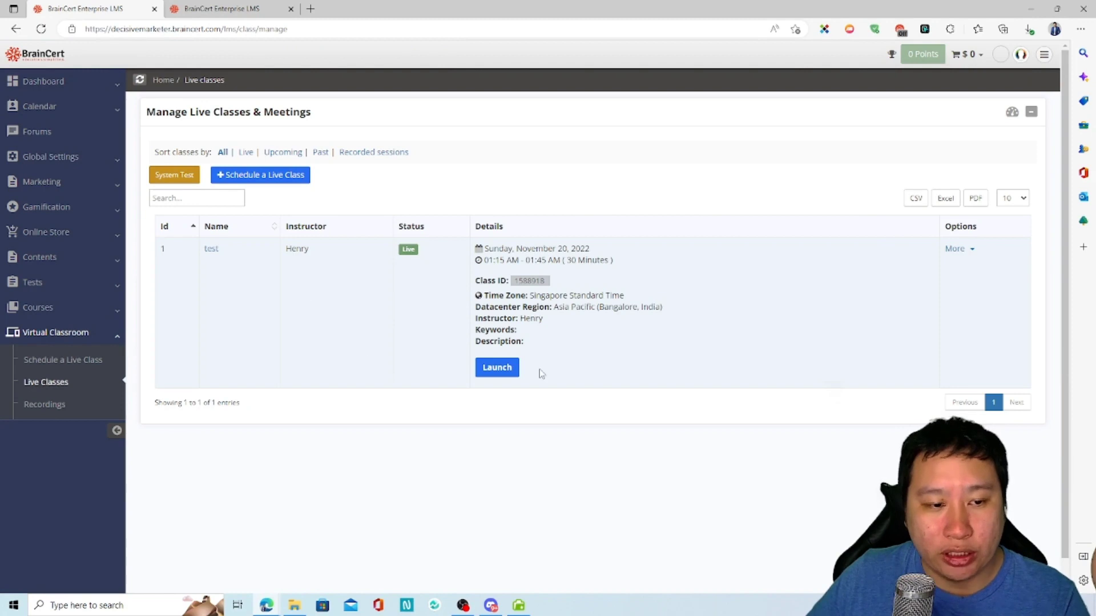
Launch the "test" live class and send the message "hi" in its group chat.
{"action": "left_click", "coordinate": [508, 368]}
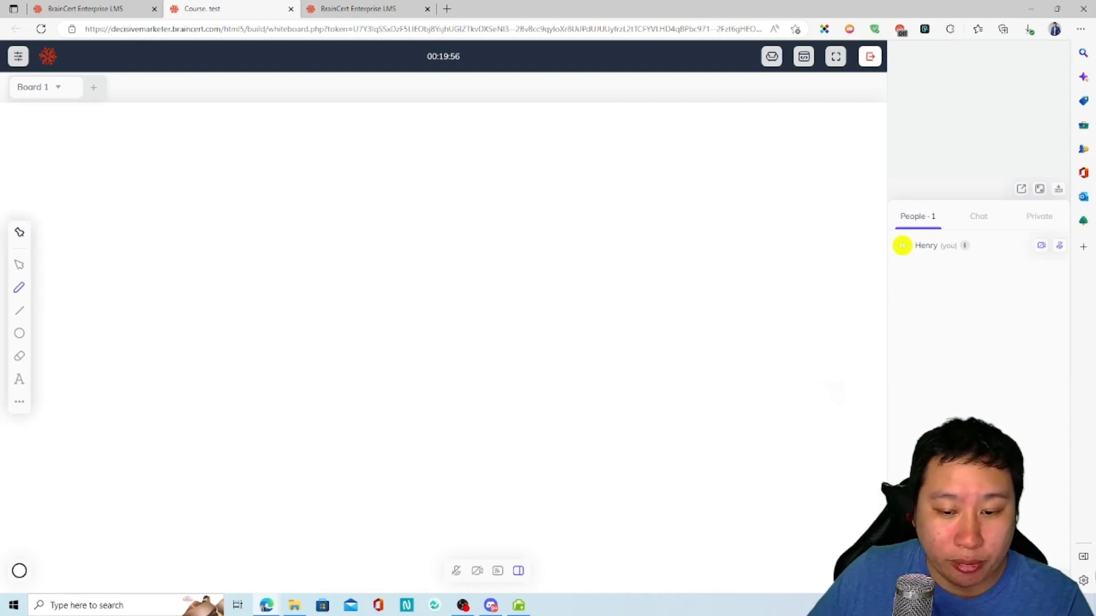
{"action": "left_click", "coordinate": [978, 217]}
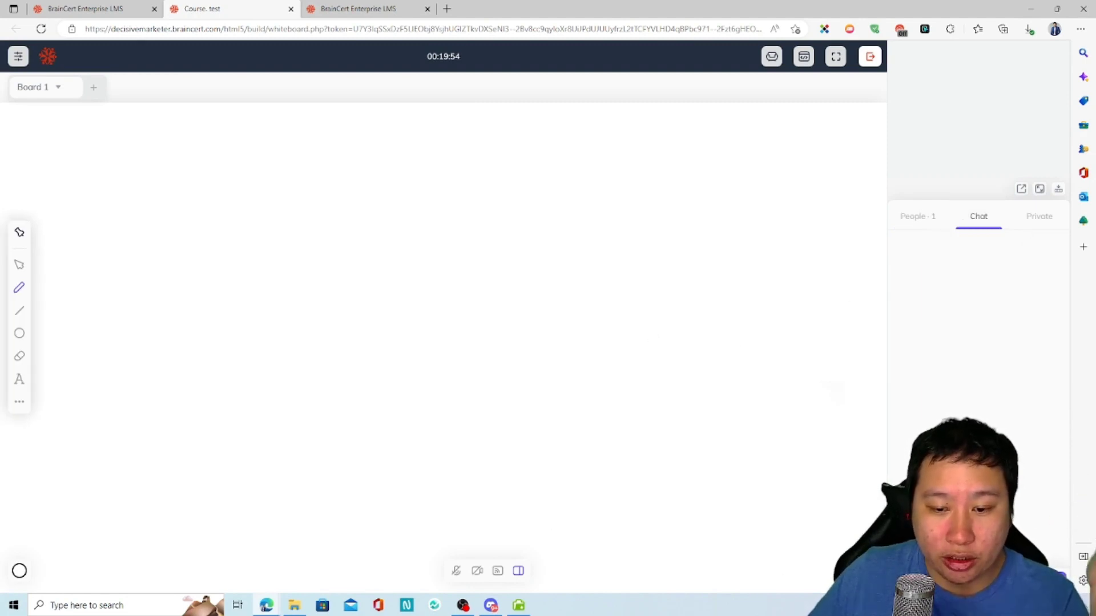
{"action": "key", "text": "Return"}
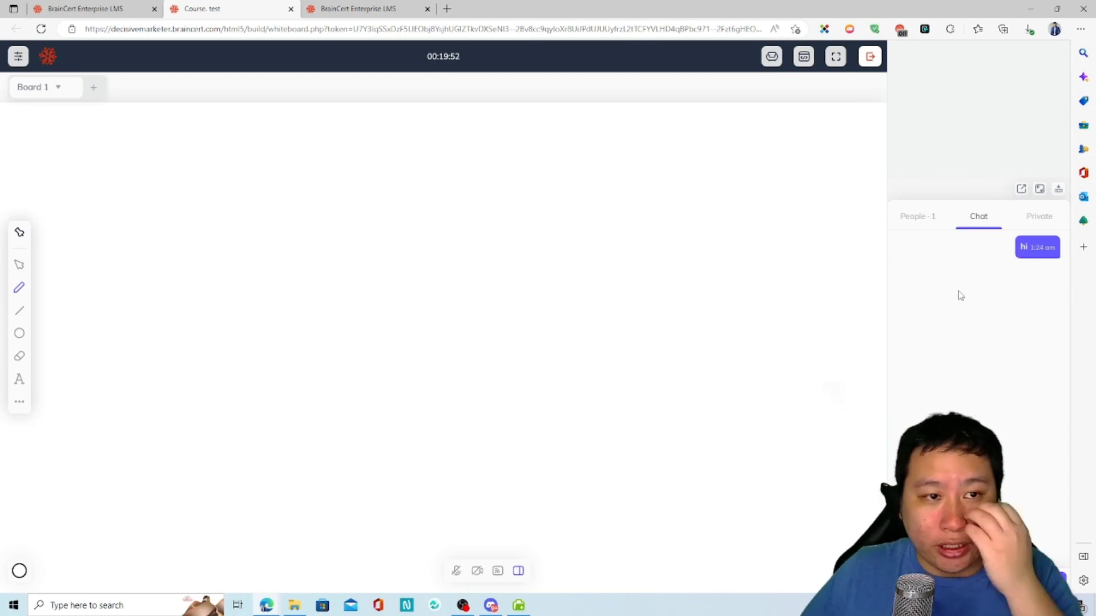
Look at the classroom's private chats and compare them with the group chat.
{"action": "left_click", "coordinate": [1038, 217]}
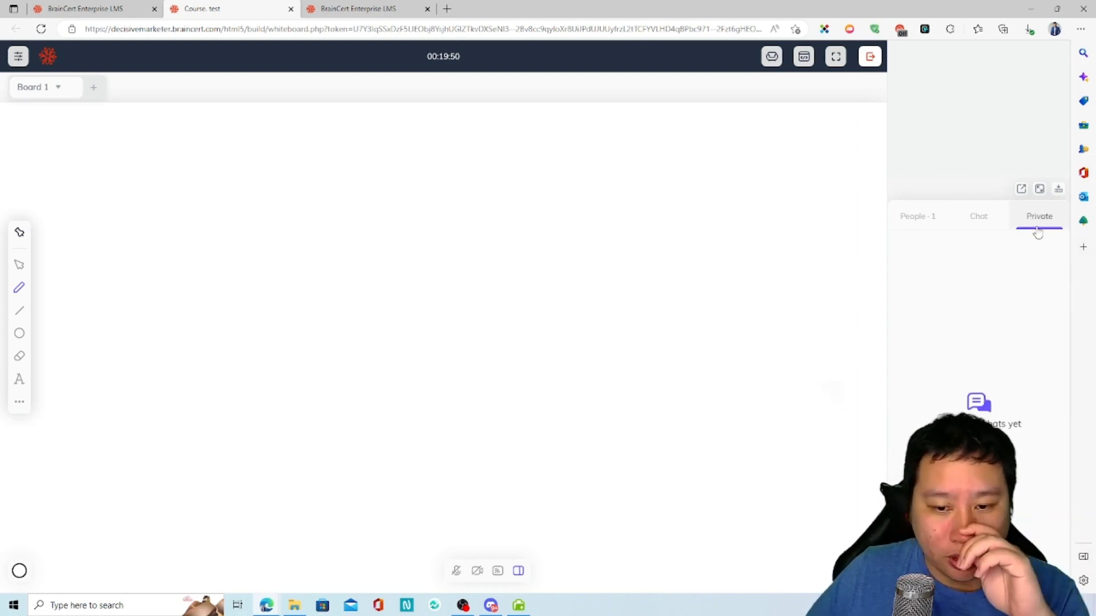
{"action": "left_click", "coordinate": [978, 217]}
{"action": "left_click", "coordinate": [1039, 217]}
Draw freehand pencil loops on Board 1 and add a diagonal arrow pointing up across them.
{"action": "mouse_move", "coordinate": [8, 274]}
{"action": "mouse_move", "coordinate": [242, 258]}
{"action": "left_mouse_down"}
{"action": "mouse_move", "coordinate": [362, 394]}
{"action": "mouse_move", "coordinate": [318, 288]}
{"action": "left_mouse_up"}
{"action": "left_click_drag", "start_coordinate": [330, 339], "coordinate": [413, 337]}
{"action": "left_click_drag", "start_coordinate": [448, 278], "coordinate": [365, 317]}
{"action": "mouse_move", "coordinate": [27, 318]}
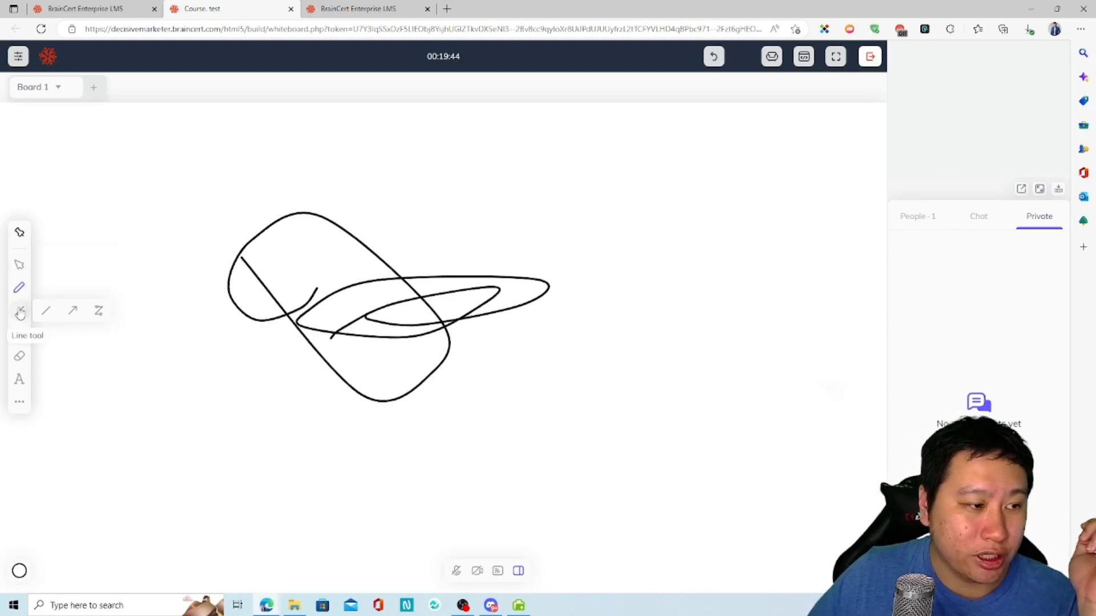
{"action": "left_click", "coordinate": [75, 316]}
{"action": "left_click_drag", "start_coordinate": [102, 344], "coordinate": [378, 217]}
Draw a tall ellipse beside the scribbles and a wide parallelogram overlapping the drawing.
{"action": "left_click", "coordinate": [19, 333]}
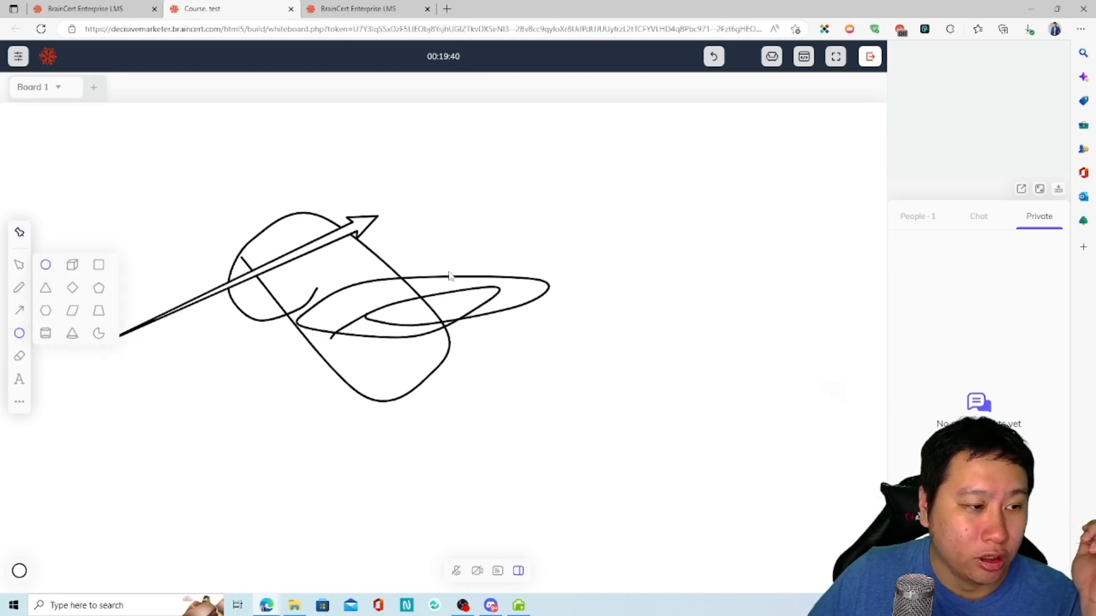
{"action": "left_click_drag", "start_coordinate": [453, 197], "coordinate": [609, 398]}
{"action": "mouse_move", "coordinate": [9, 330]}
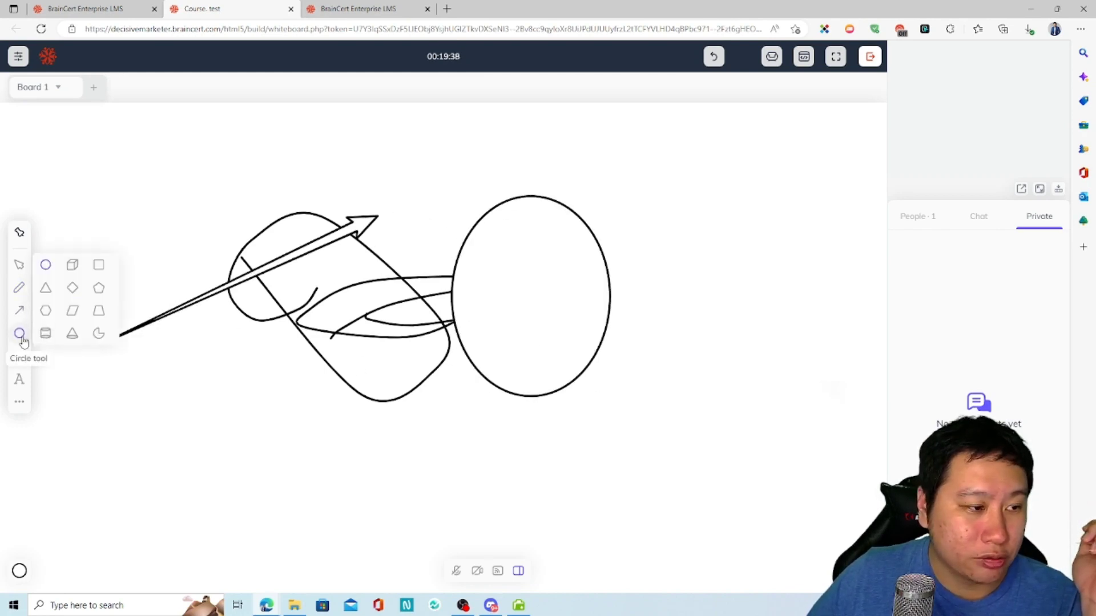
{"action": "left_click", "coordinate": [72, 310]}
{"action": "left_click_drag", "start_coordinate": [197, 342], "coordinate": [527, 206]}
Erase parts of the parallelogram, arrow and scribbles, and place a pink heart emoticon below the drawing.
{"action": "mouse_move", "coordinate": [16, 381]}
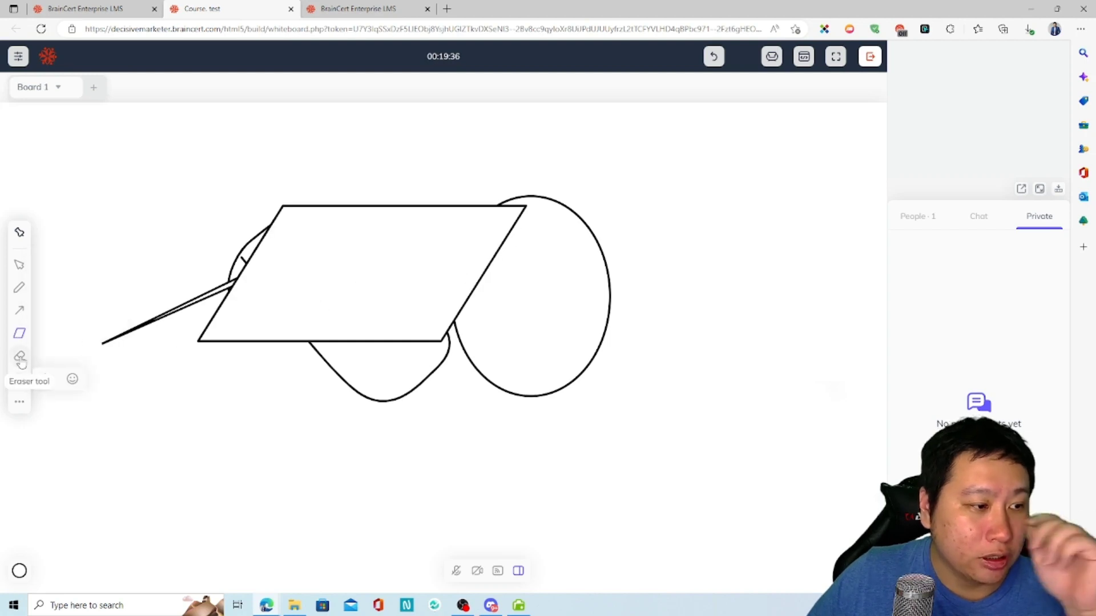
{"action": "left_click", "coordinate": [19, 356]}
{"action": "mouse_move", "coordinate": [362, 289]}
{"action": "left_mouse_down"}
{"action": "mouse_move", "coordinate": [298, 194]}
{"action": "mouse_move", "coordinate": [184, 268]}
{"action": "mouse_move", "coordinate": [112, 341]}
{"action": "left_mouse_up"}
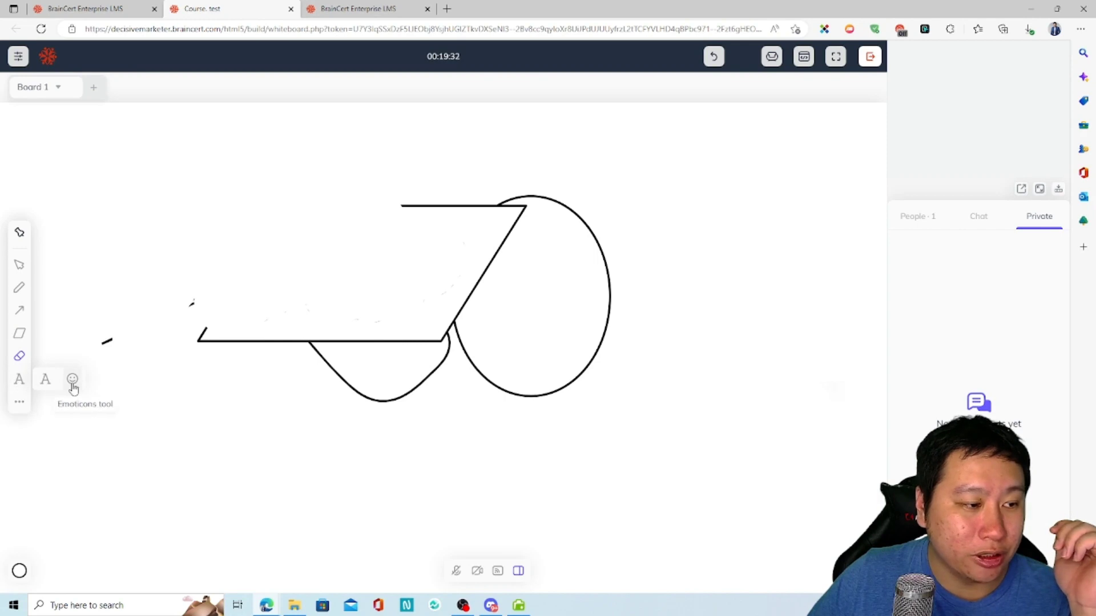
{"action": "left_click", "coordinate": [72, 379]}
{"action": "left_click", "coordinate": [266, 204]}
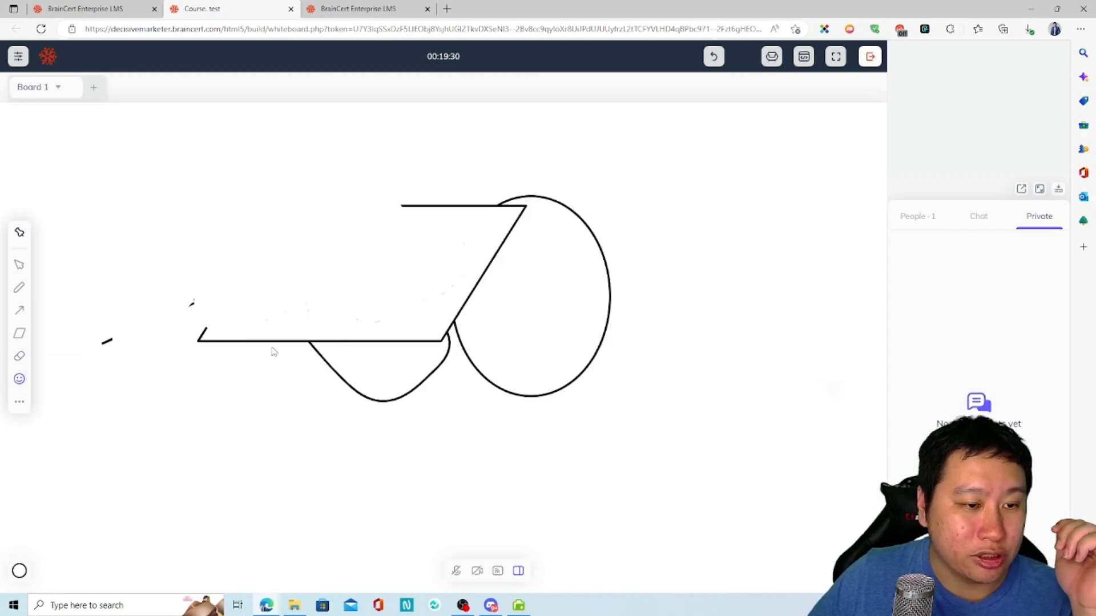
{"action": "left_click", "coordinate": [270, 418]}
Clear all drawings from Board 1.
{"action": "left_click", "coordinate": [19, 265]}
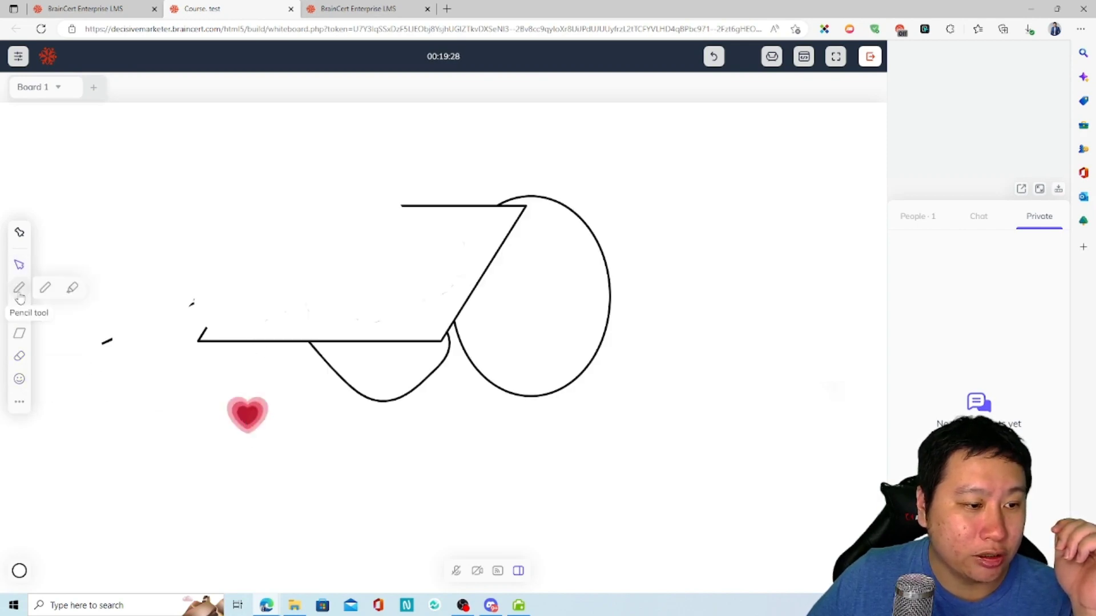
{"action": "left_click", "coordinate": [20, 233]}
{"action": "left_click", "coordinate": [19, 402]}
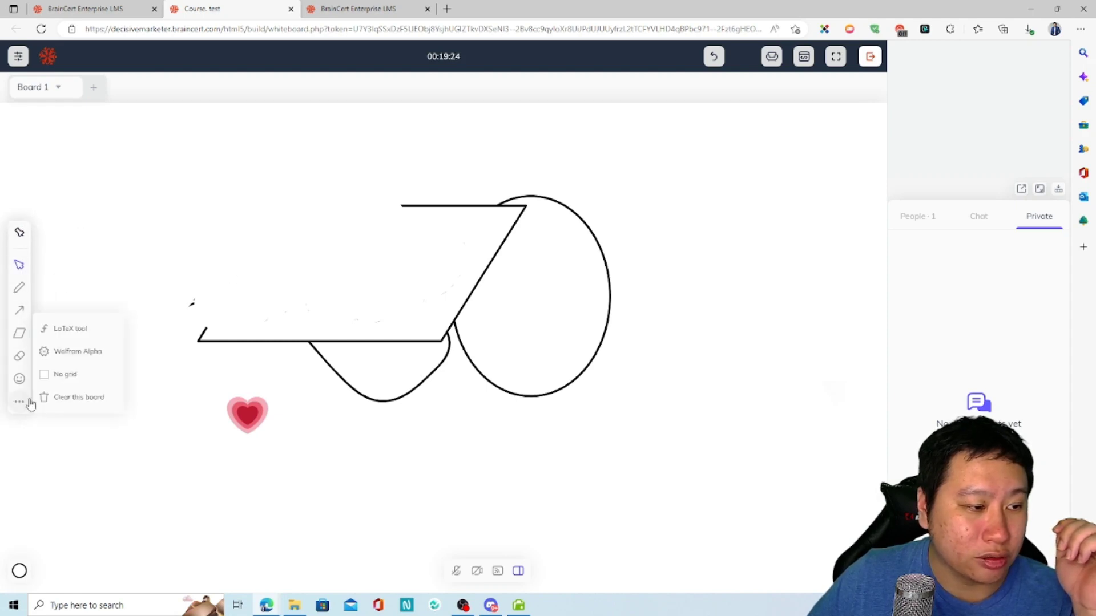
{"action": "left_click", "coordinate": [84, 398]}
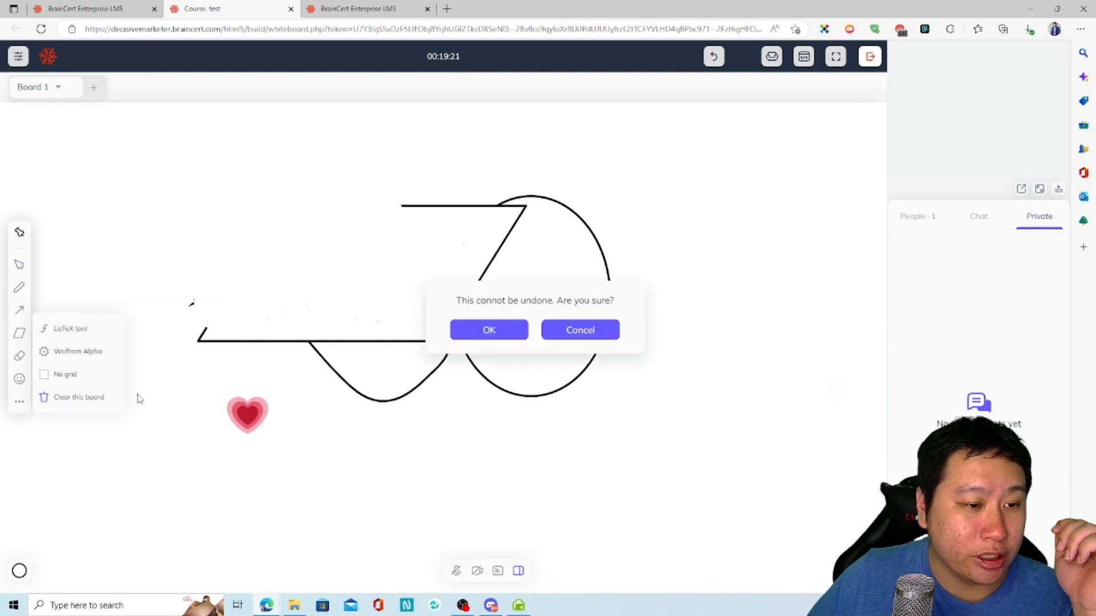
{"action": "left_click", "coordinate": [472, 334]}
Query Wolfram Alpha for "singapore" from the whiteboard's additional tools.
{"action": "mouse_move", "coordinate": [76, 388]}
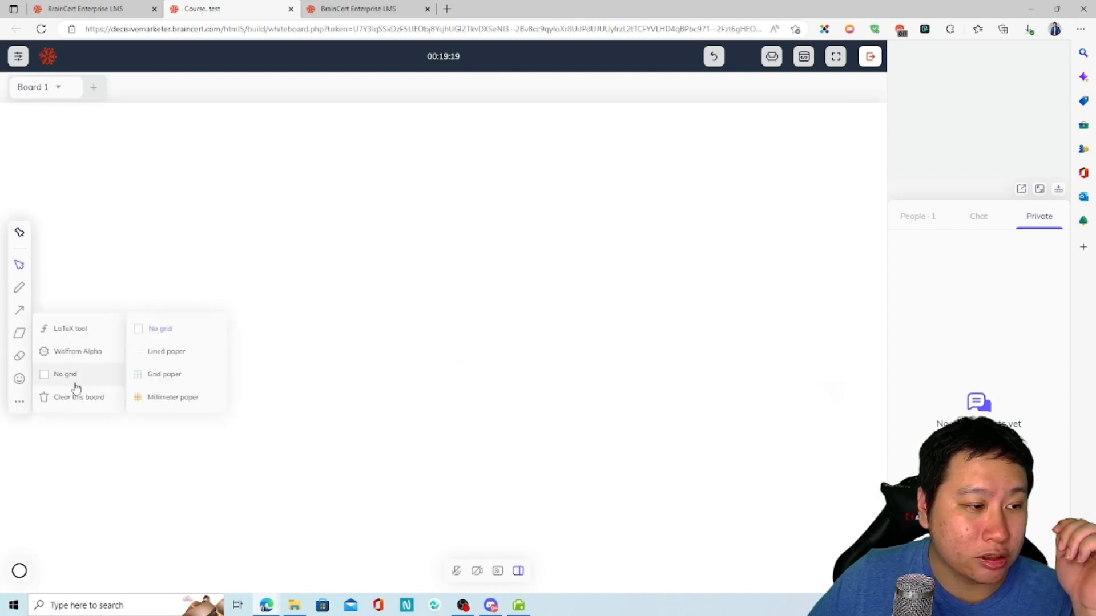
{"action": "left_click", "coordinate": [78, 352]}
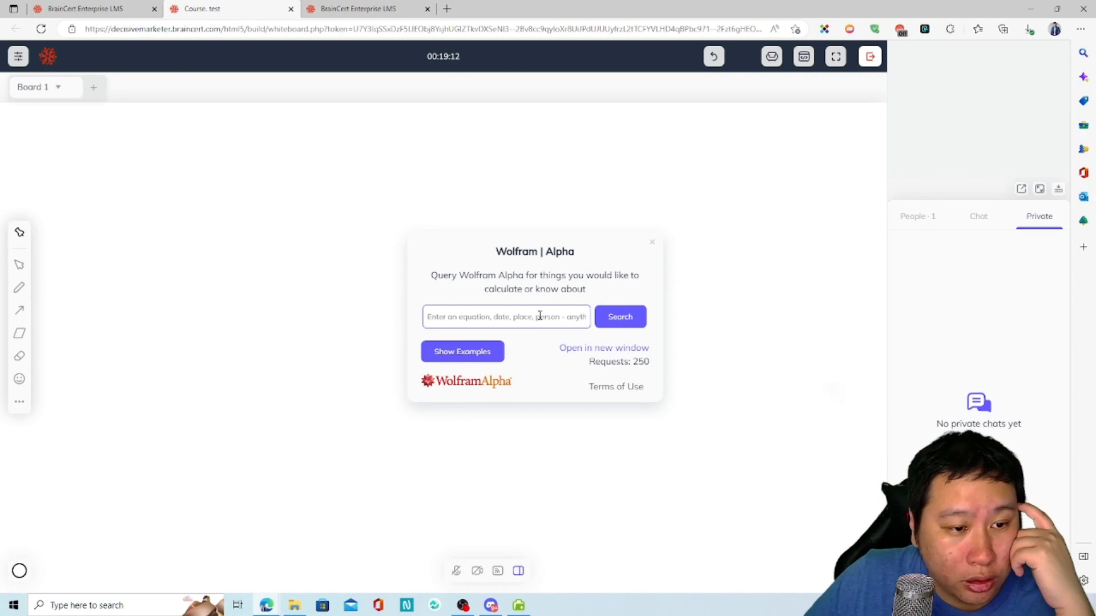
{"action": "left_click", "coordinate": [589, 320]}
{"action": "type", "text": "singapore"}
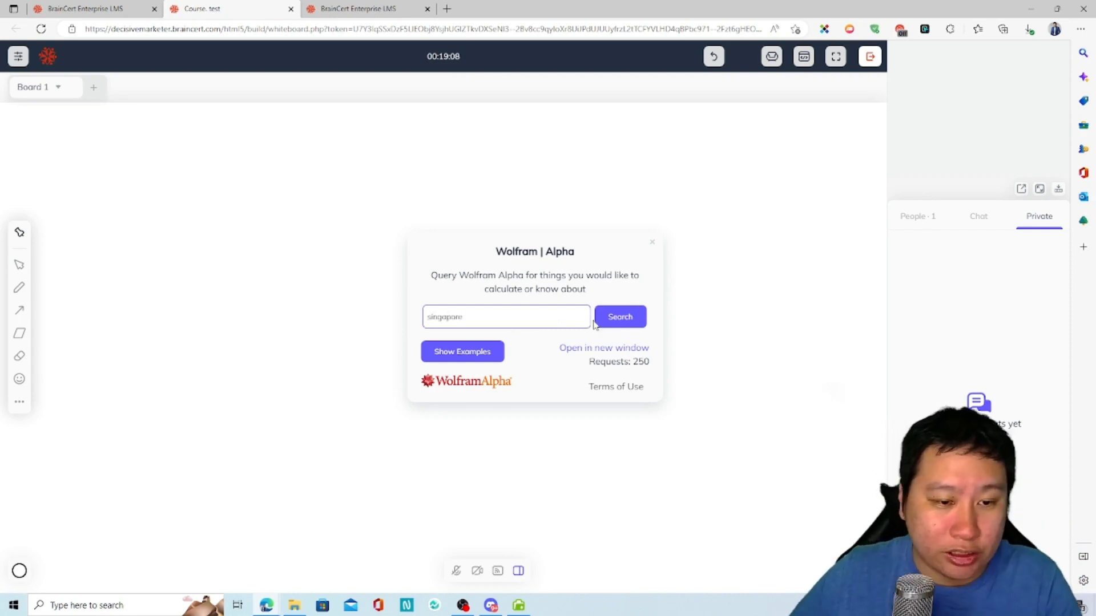
{"action": "left_click", "coordinate": [624, 323]}
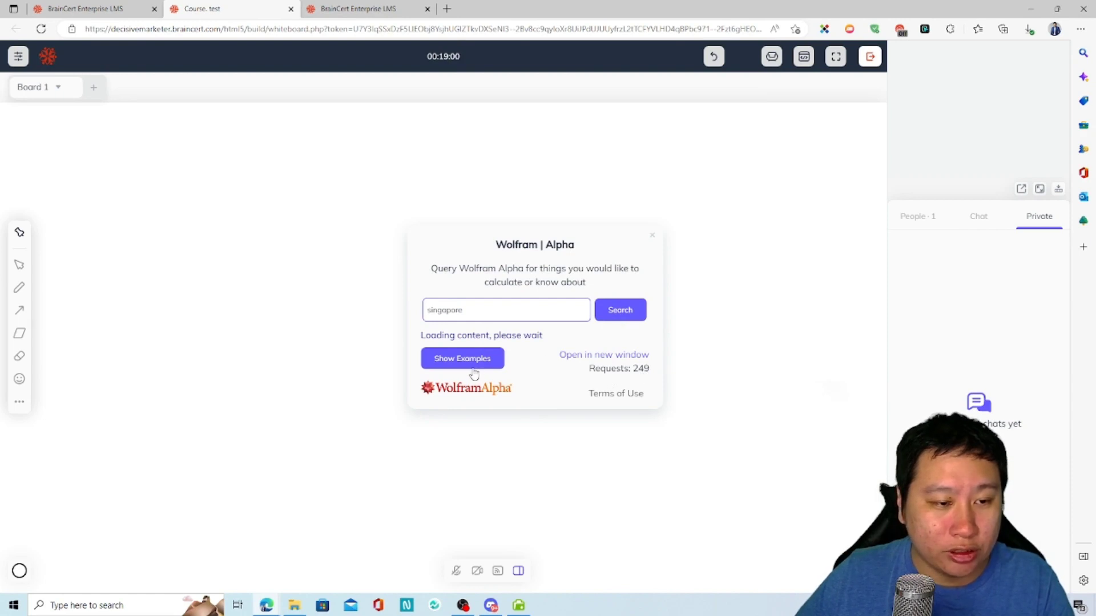
Show the Wolfram Alpha example queries, read through the Singapore result on the board, and close the query dialog.
{"action": "left_click", "coordinate": [458, 361]}
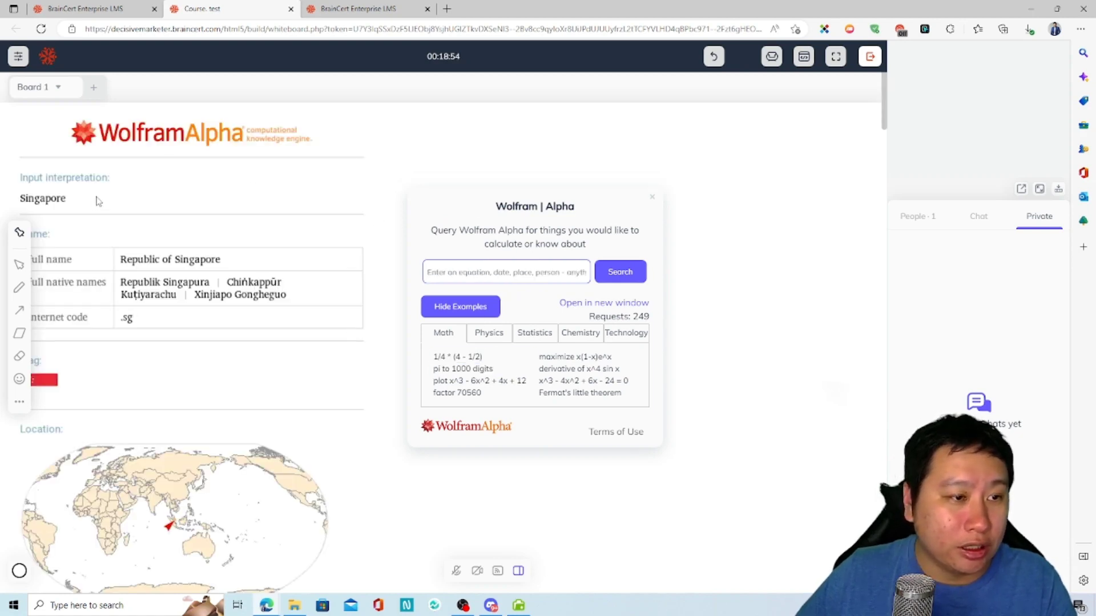
{"action": "scroll", "coordinate": [245, 411], "scroll_direction": "down", "scroll_amount": 15}
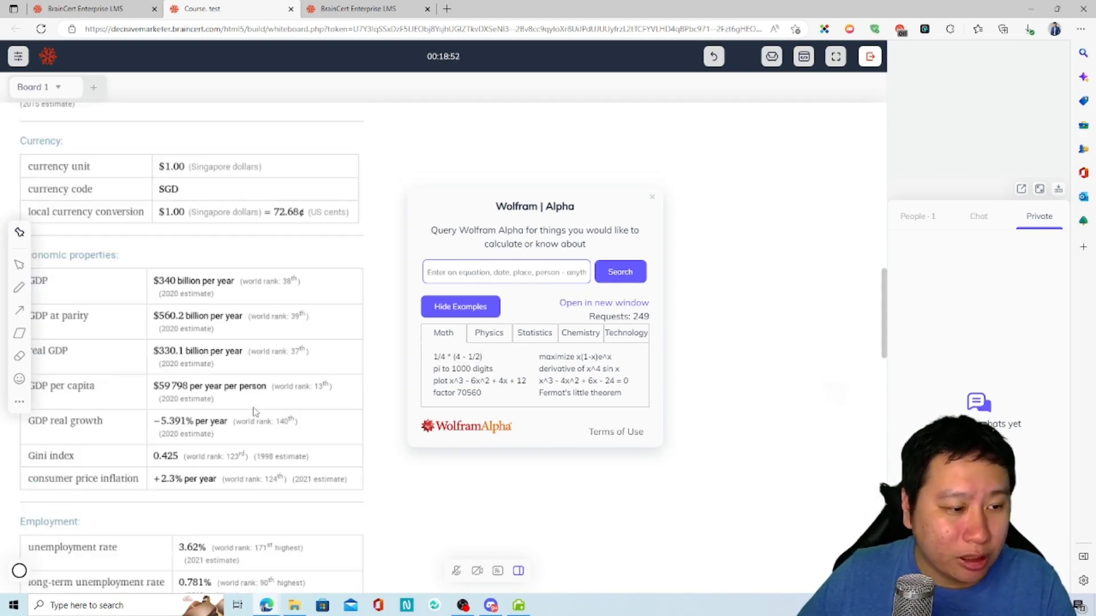
{"action": "scroll", "coordinate": [208, 481], "scroll_direction": "up", "scroll_amount": 15}
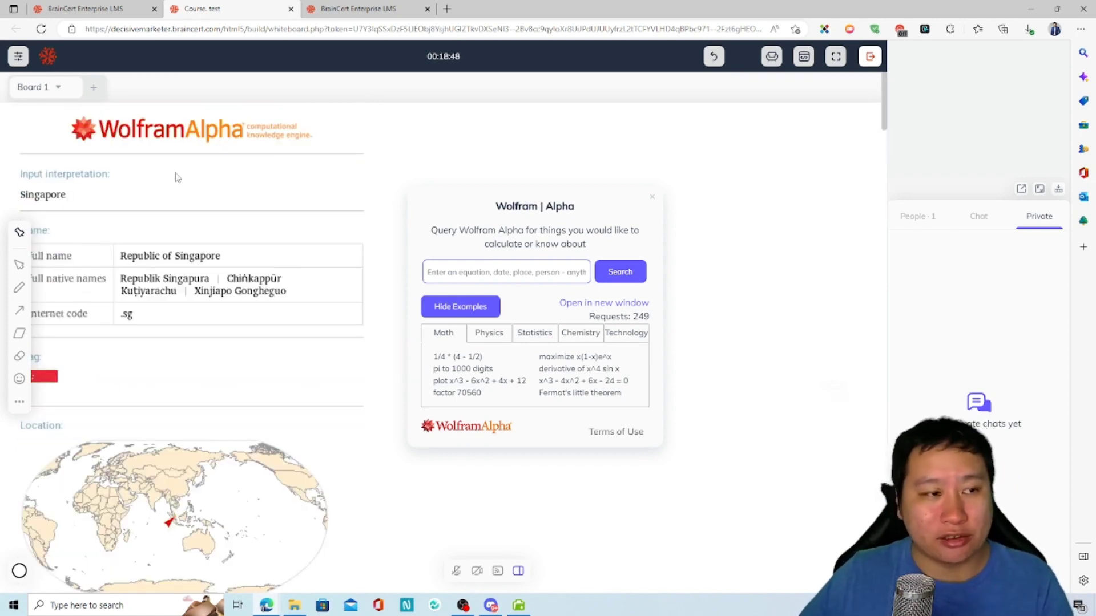
{"action": "left_click", "coordinate": [651, 197]}
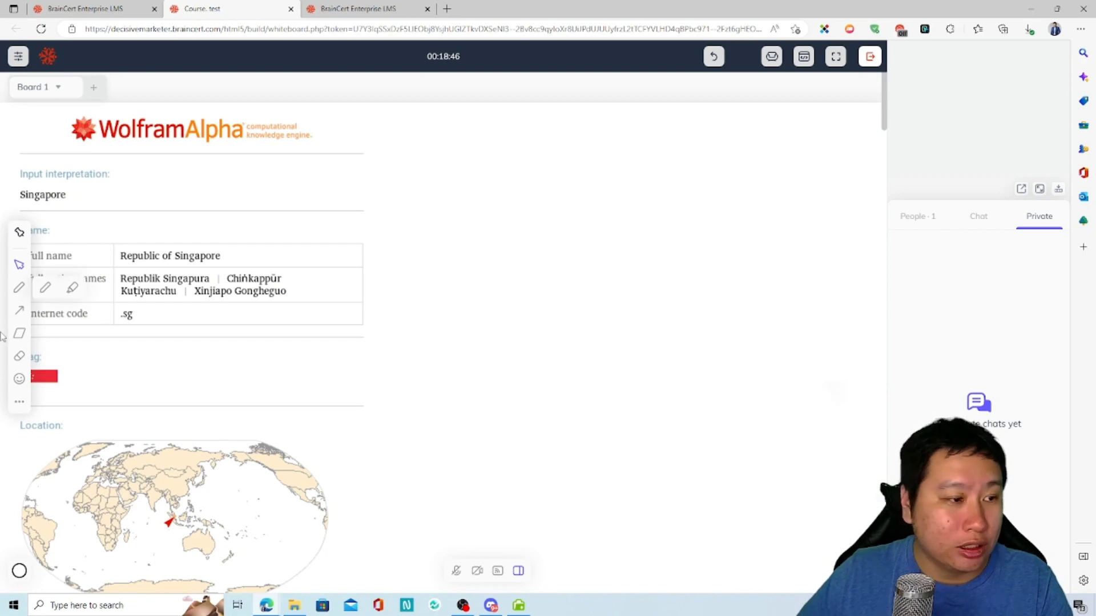
Open the LaTeX equation editor, examine its math symbols and formatting options, and close it without adding an equation.
{"action": "left_click", "coordinate": [19, 402]}
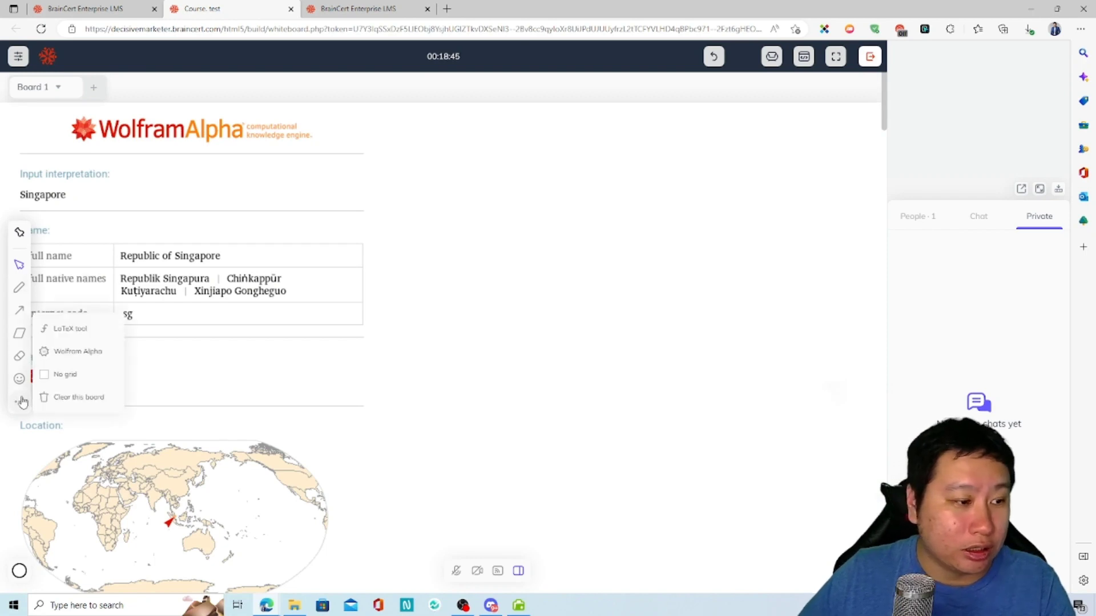
{"action": "left_click", "coordinate": [94, 331]}
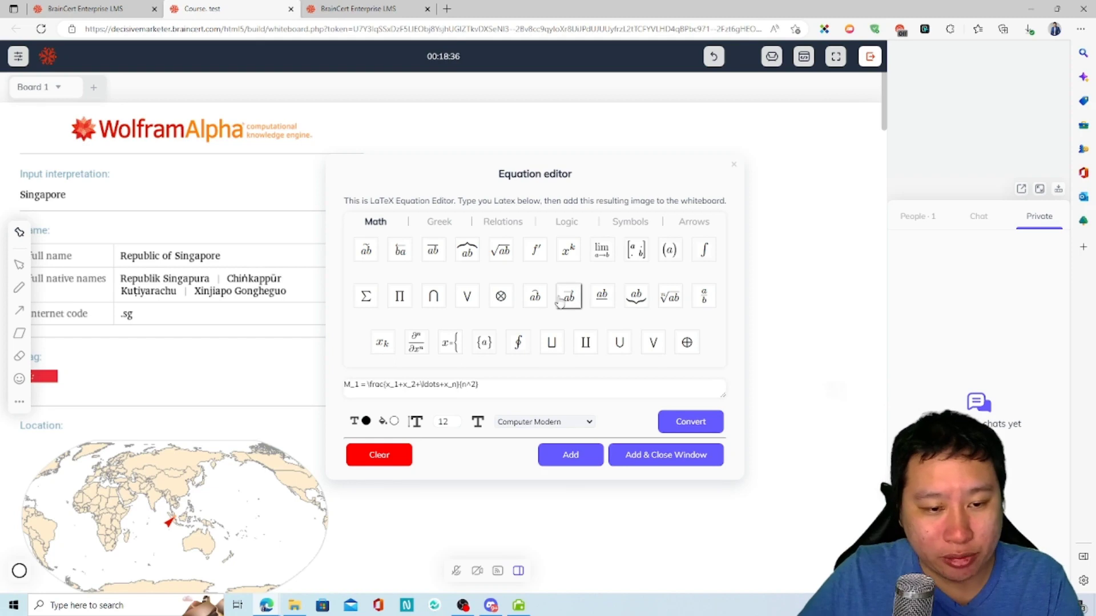
{"action": "left_click", "coordinate": [736, 167]}
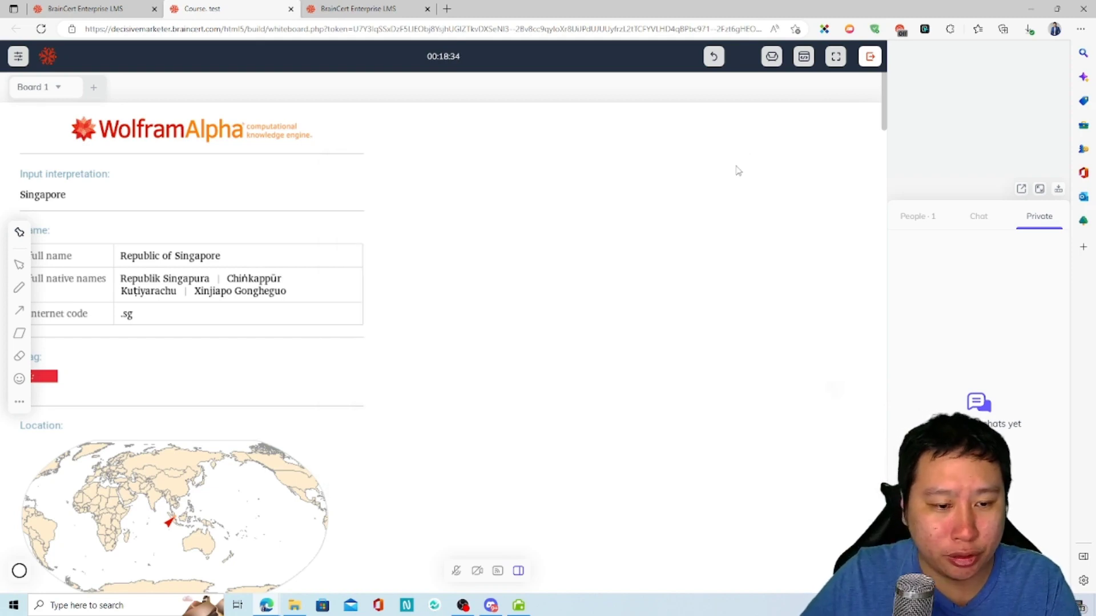
{"action": "left_click", "coordinate": [59, 86]}
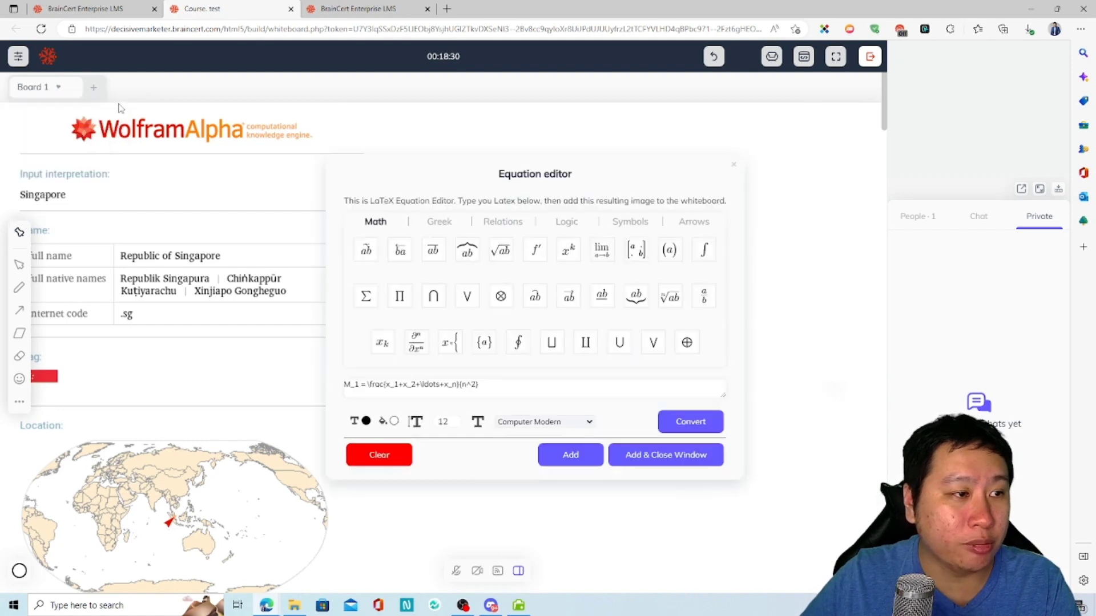
{"action": "left_click", "coordinate": [735, 166]}
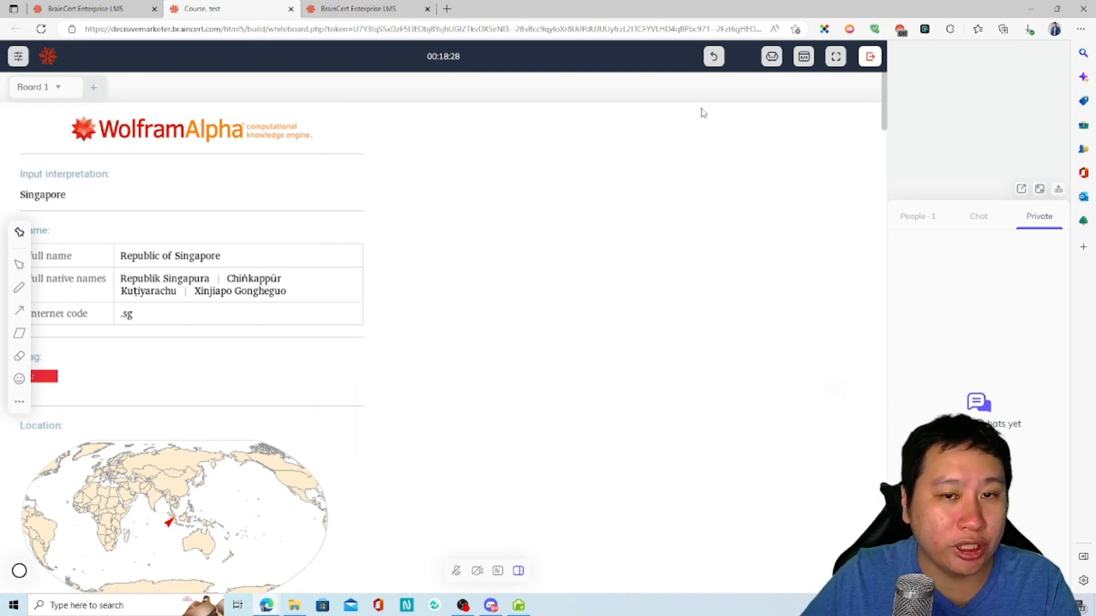
Open the breakroom manager for assigning students to rooms.
{"action": "left_click", "coordinate": [776, 61]}
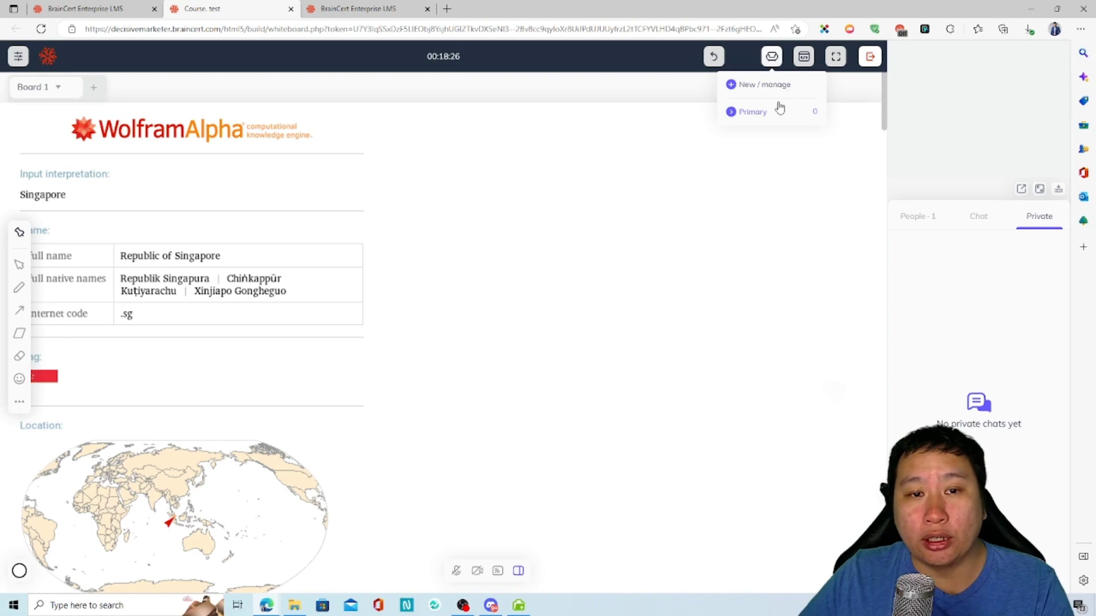
{"action": "left_click", "coordinate": [757, 90]}
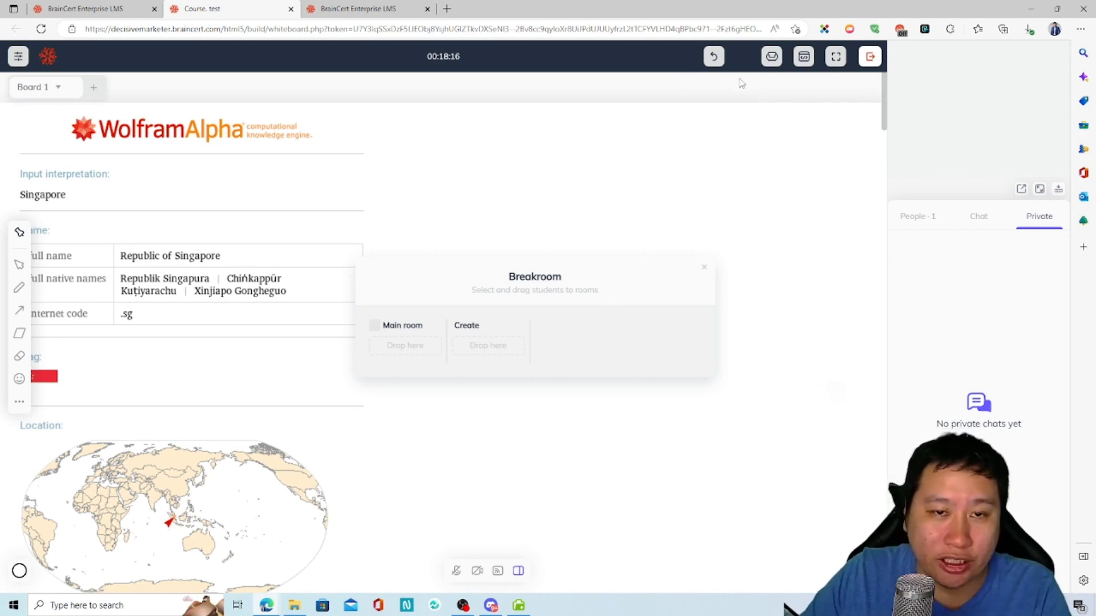
Open the classroom's code editor and look through the programming languages it offers.
{"action": "left_click", "coordinate": [803, 56]}
{"action": "left_click", "coordinate": [805, 59]}
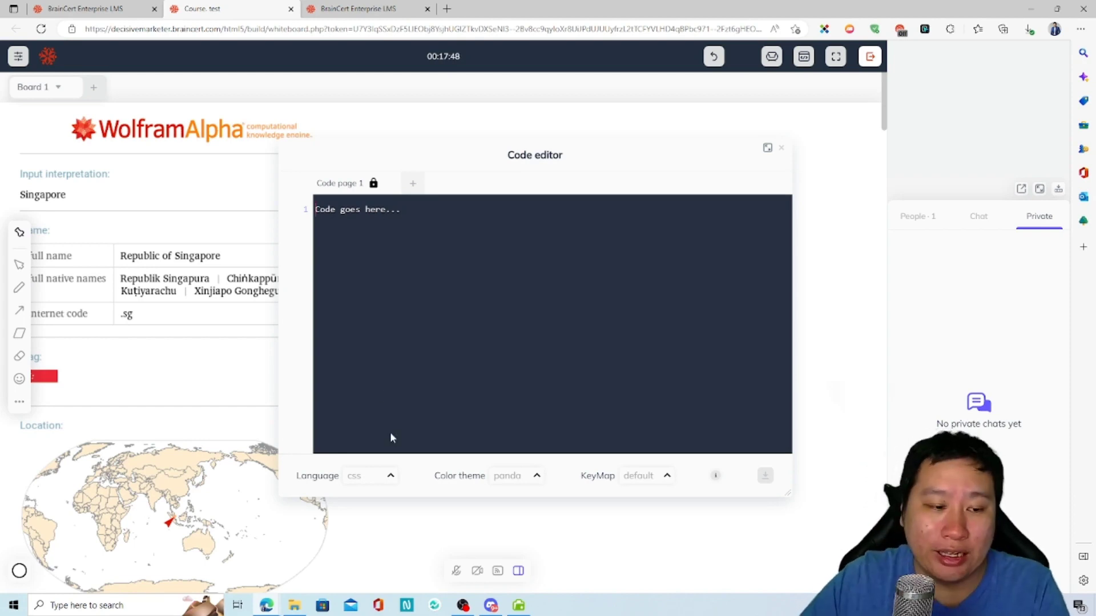
{"action": "left_click", "coordinate": [379, 478]}
{"action": "scroll", "coordinate": [373, 451], "scroll_direction": "down", "scroll_amount": 5}
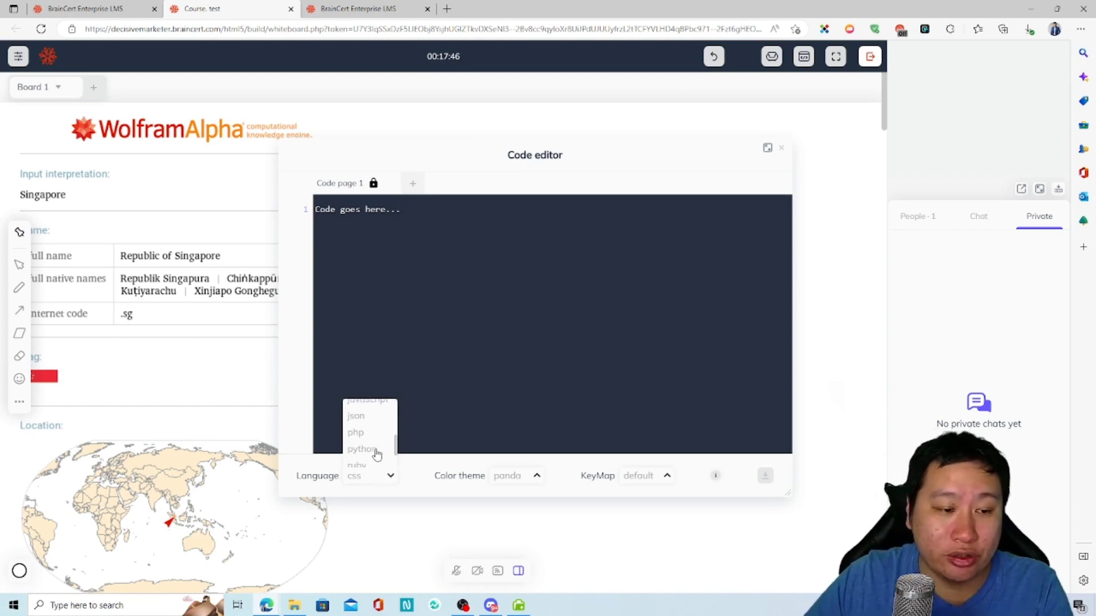
{"action": "scroll", "coordinate": [377, 451], "scroll_direction": "up", "scroll_amount": 5}
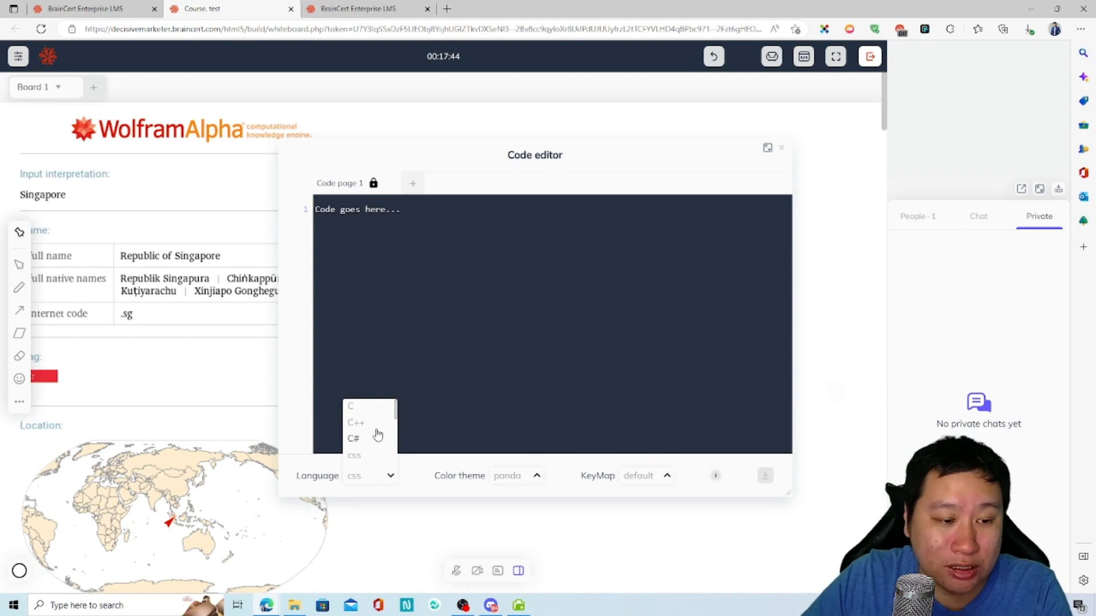
{"action": "scroll", "coordinate": [364, 446], "scroll_direction": "down", "scroll_amount": 1}
{"action": "scroll", "coordinate": [368, 454], "scroll_direction": "down", "scroll_amount": 5}
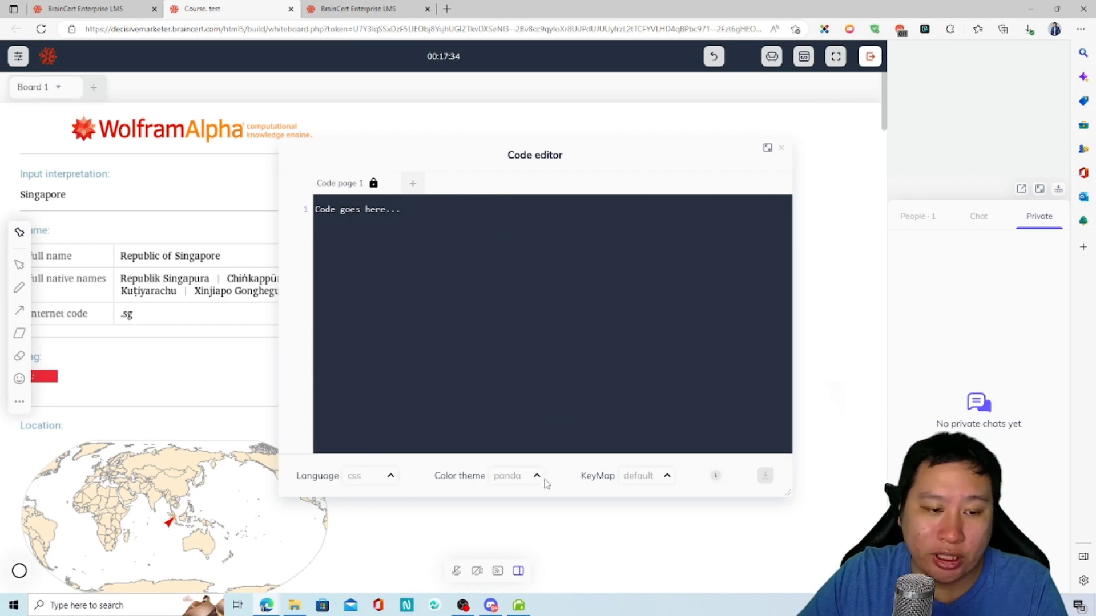
Look through the code editor's color themes without changing the theme, and close the editor.
{"action": "left_click", "coordinate": [522, 481]}
{"action": "scroll", "coordinate": [518, 454], "scroll_direction": "down", "scroll_amount": 3}
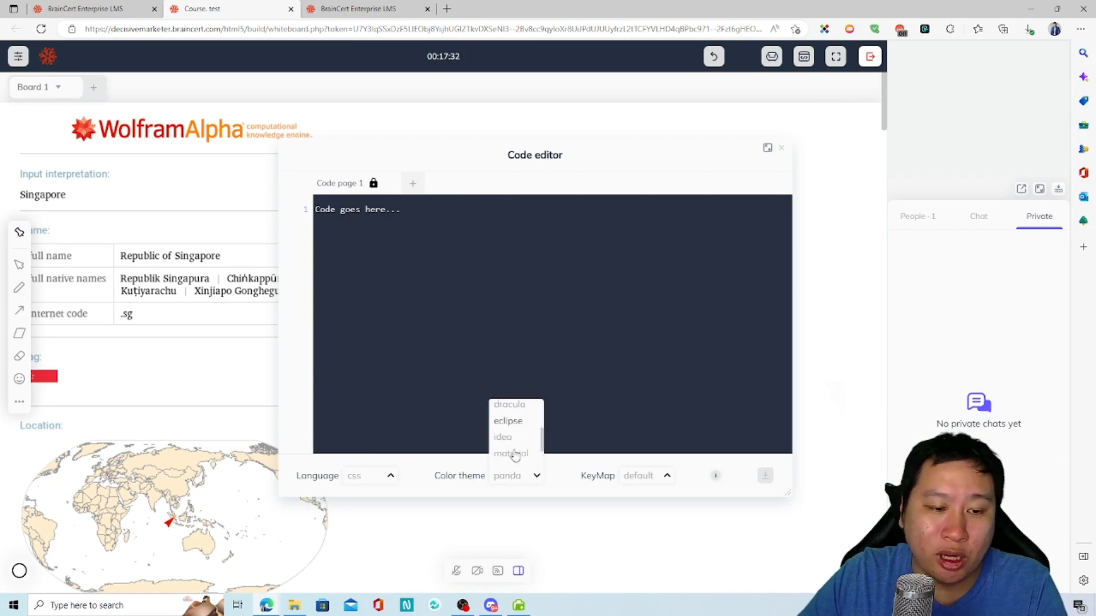
{"action": "left_click", "coordinate": [499, 481]}
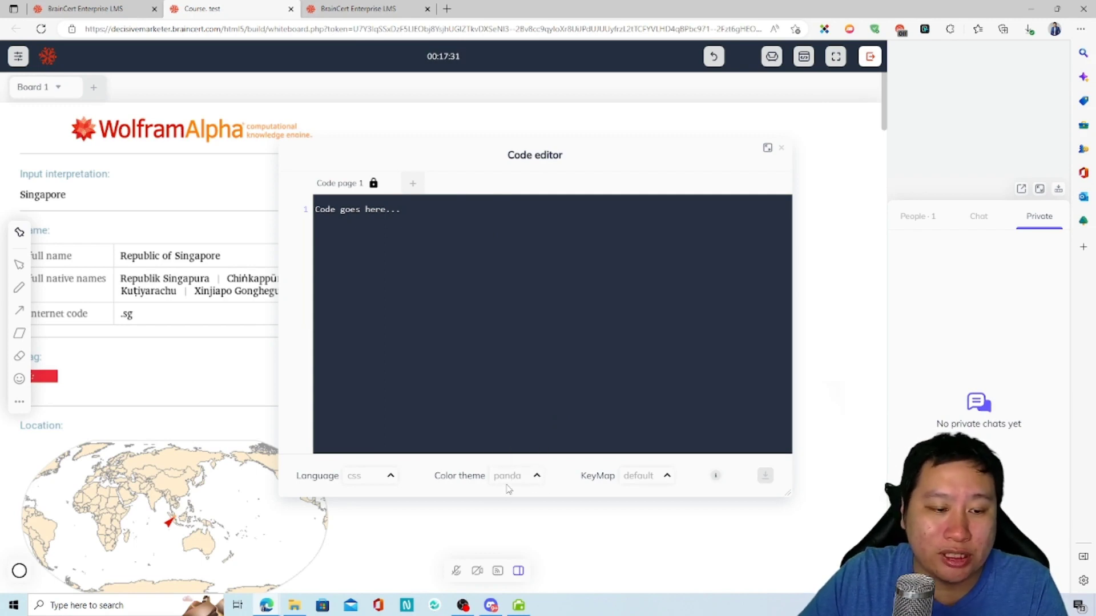
{"action": "left_click", "coordinate": [780, 148]}
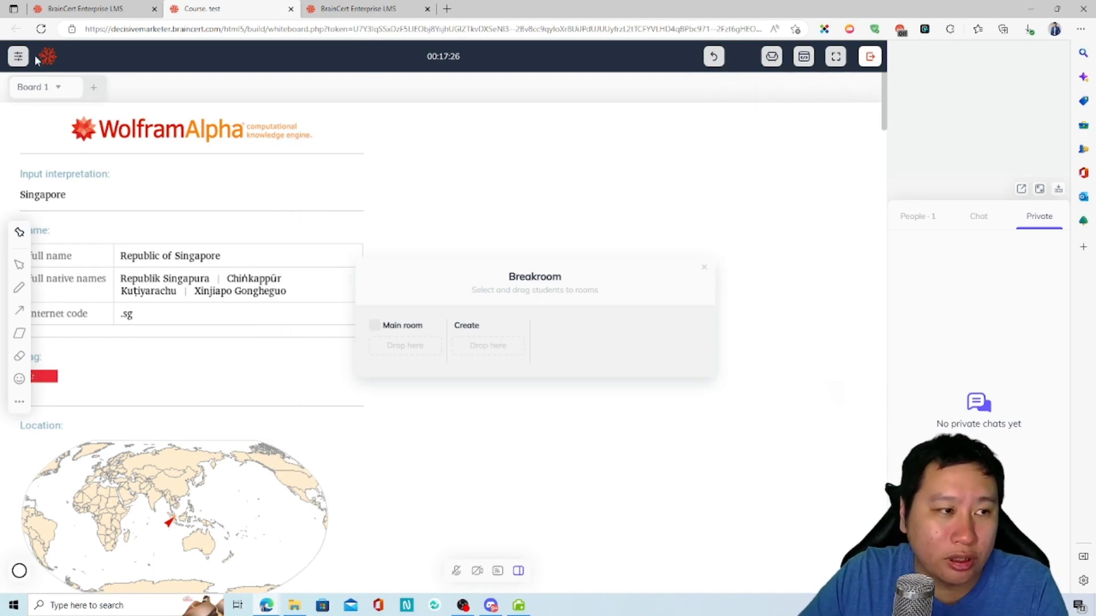
In the classroom settings, toggle the 16:9 aspect ratio and hiding chat from participants on and back off, and close the settings.
{"action": "left_click", "coordinate": [18, 56]}
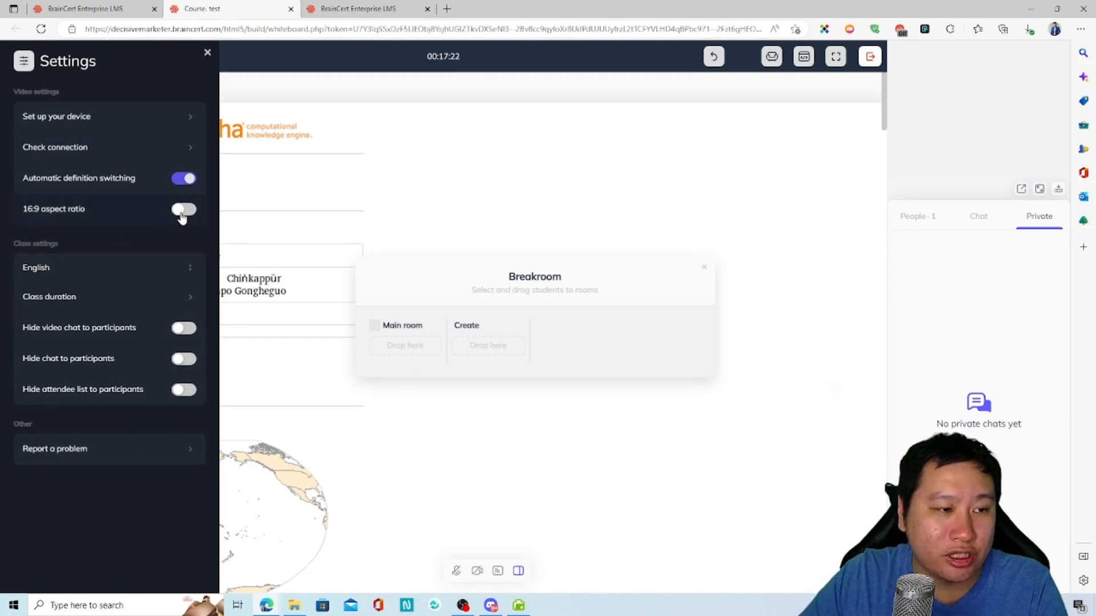
{"action": "left_click", "coordinate": [182, 210]}
{"action": "left_click", "coordinate": [180, 212]}
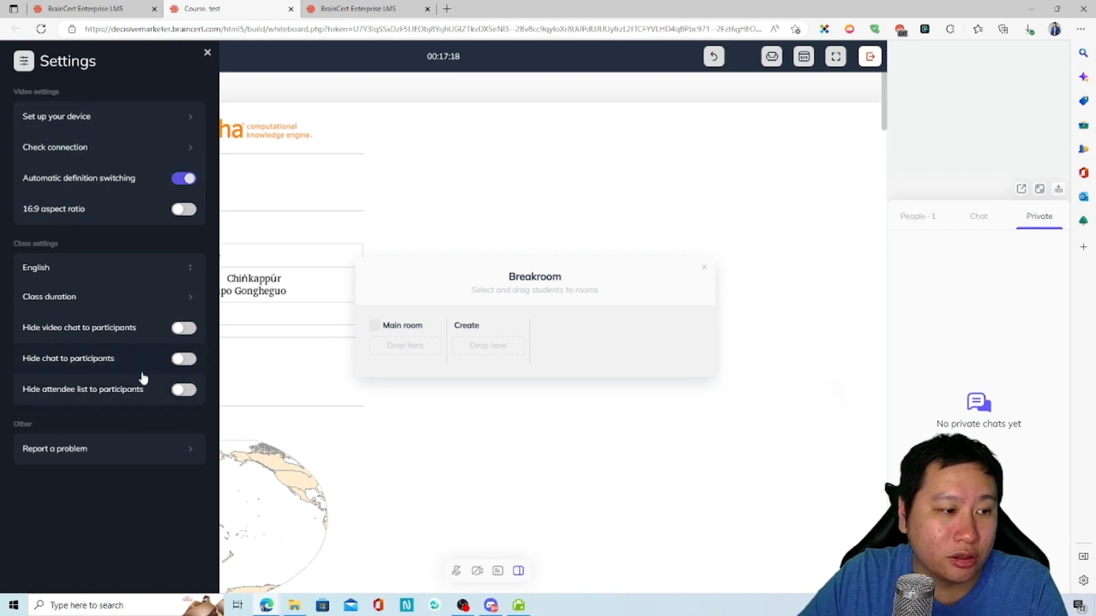
{"action": "left_click", "coordinate": [184, 359]}
{"action": "left_click", "coordinate": [184, 360]}
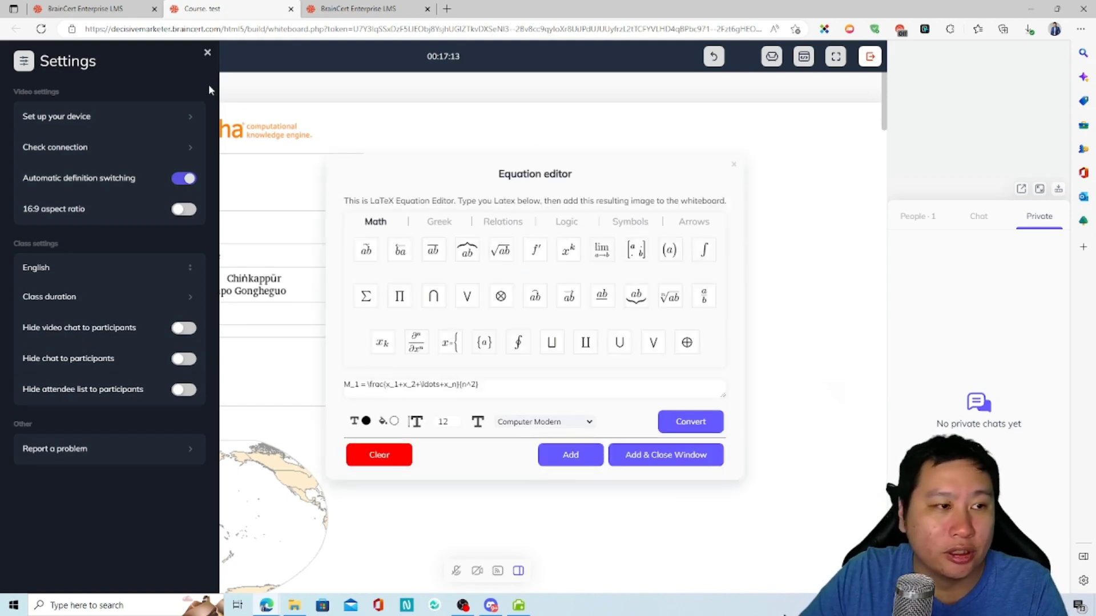
{"action": "left_click", "coordinate": [207, 53]}
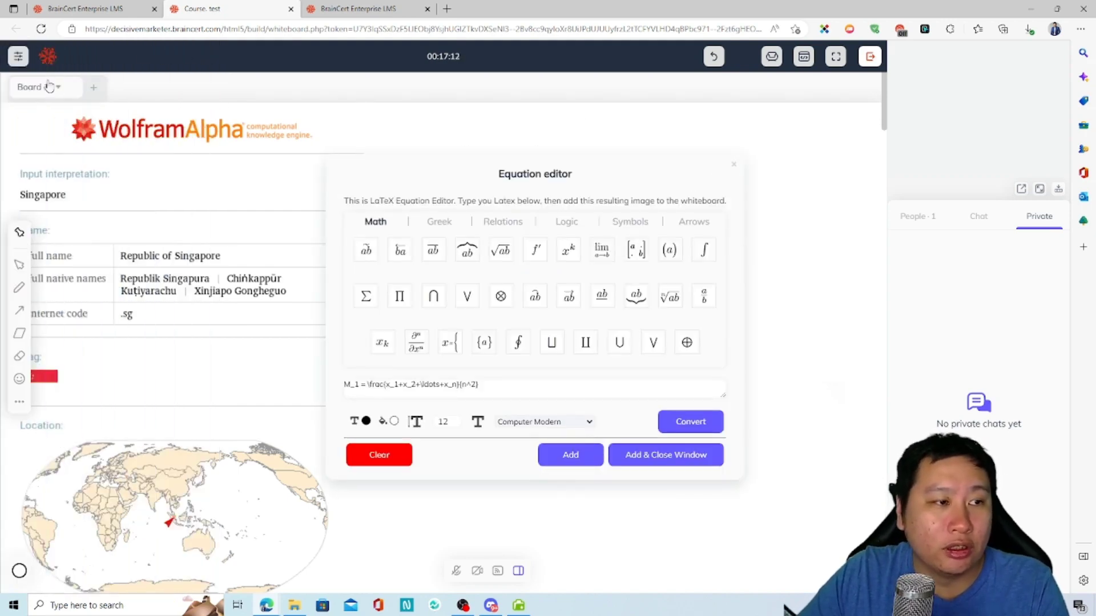
Leave the virtual classroom with the option to join later, and dismiss the sale pop-up on the BrainCert home page.
{"action": "left_click", "coordinate": [870, 56]}
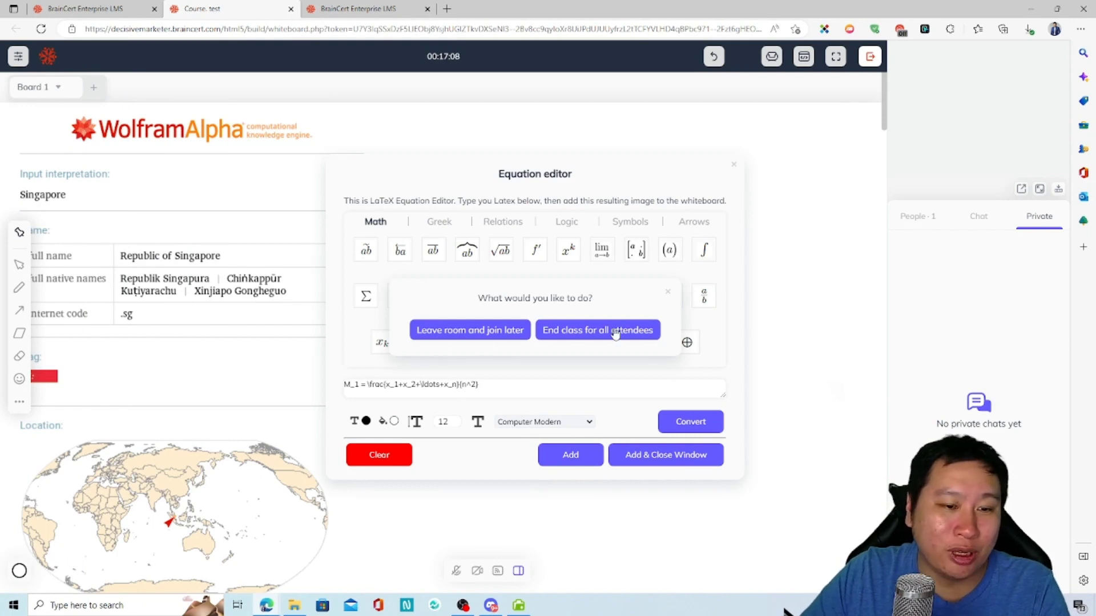
{"action": "left_click", "coordinate": [448, 337]}
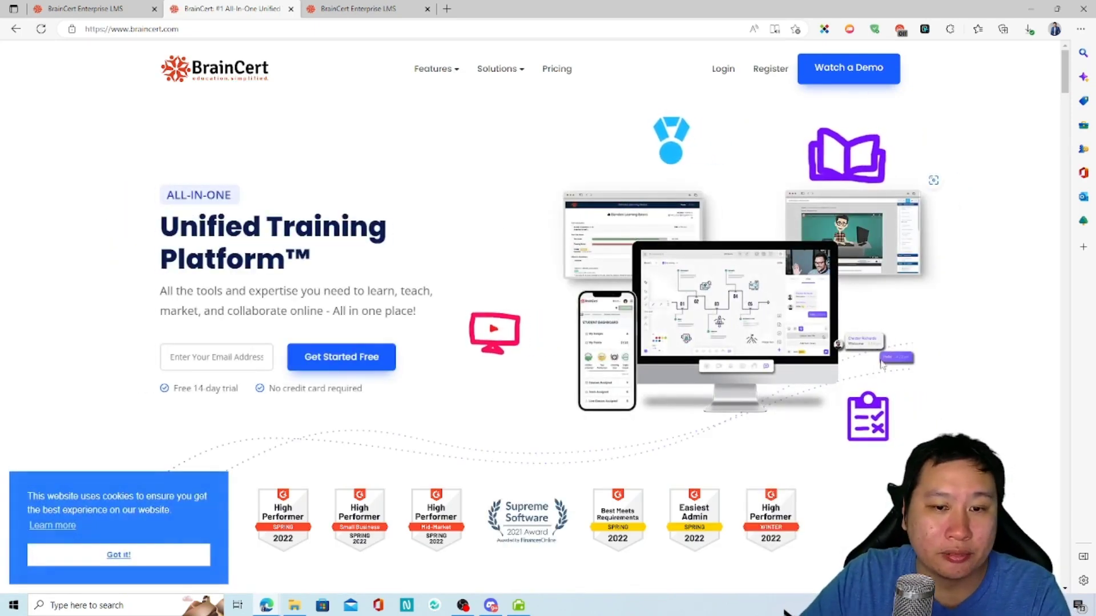
{"action": "scroll", "coordinate": [548, 314], "scroll_direction": "down", "scroll_amount": 8}
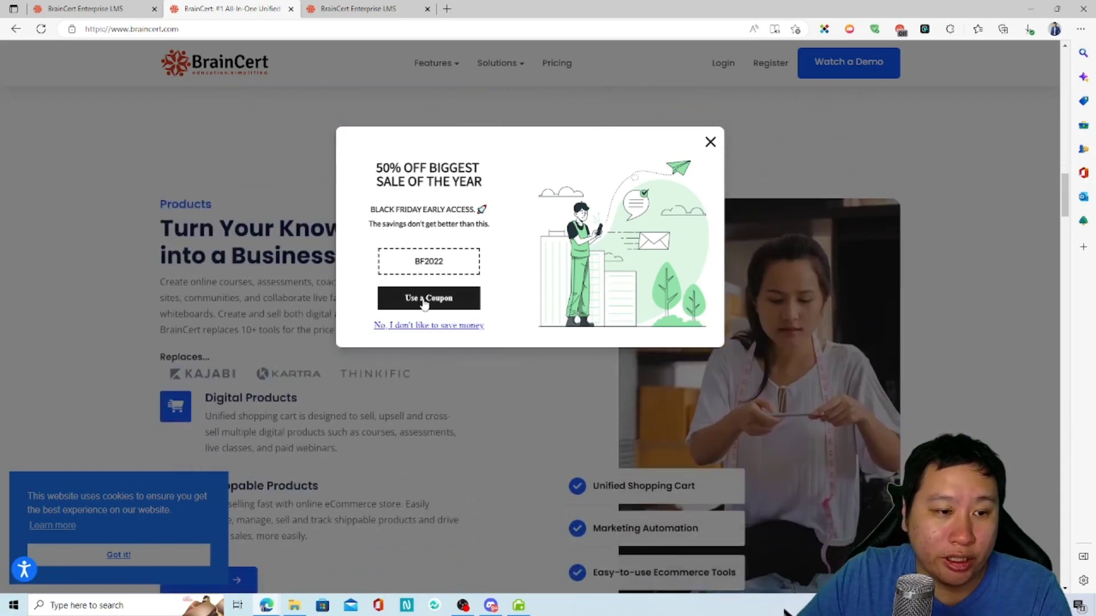
{"action": "left_click", "coordinate": [710, 142]}
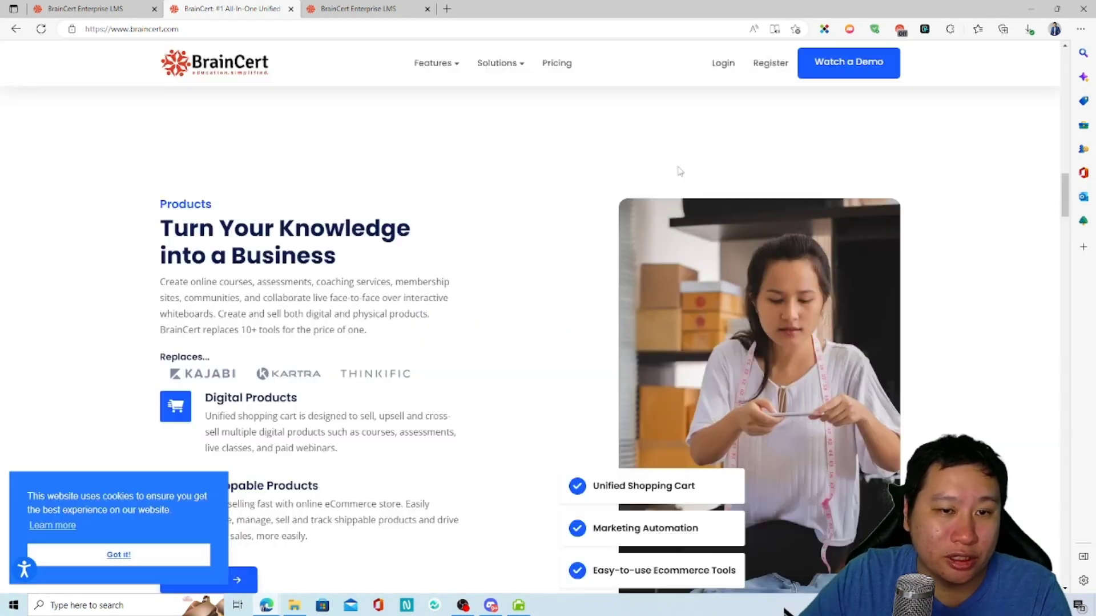
{"action": "scroll", "coordinate": [551, 263], "scroll_direction": "up", "scroll_amount": 10}
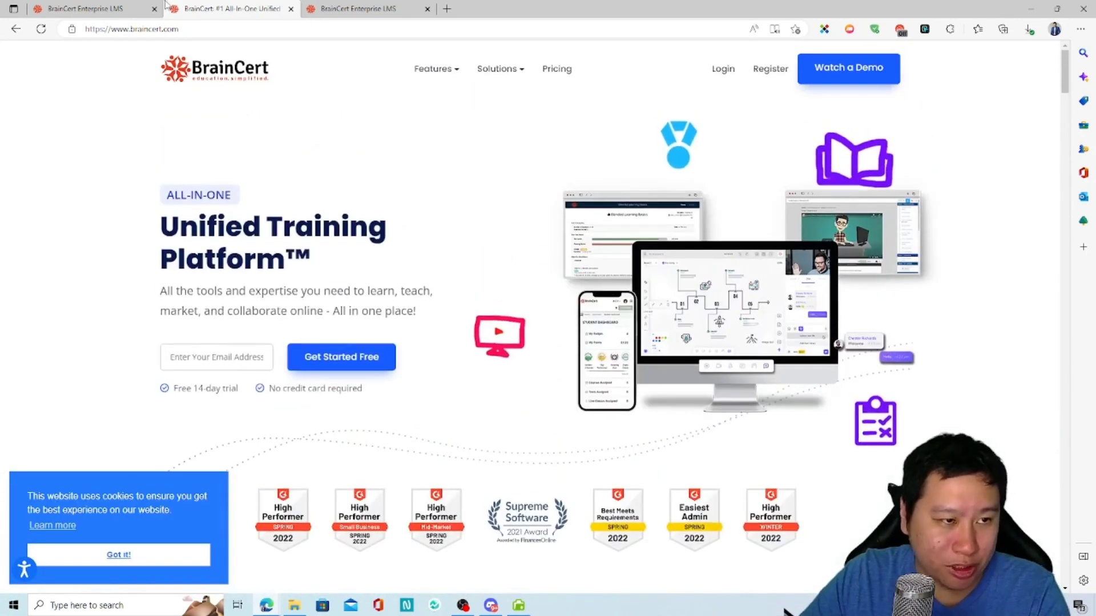
Return to the LMS live classes list, examine the additional options of the "test" class, and close them.
{"action": "left_click", "coordinate": [86, 9]}
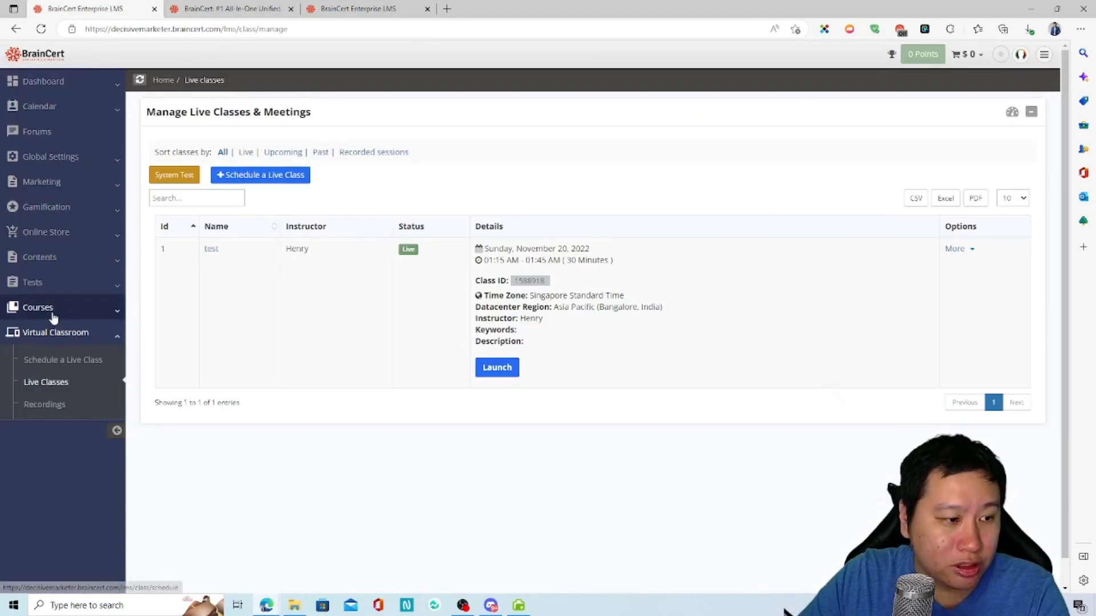
{"action": "left_click", "coordinate": [976, 253]}
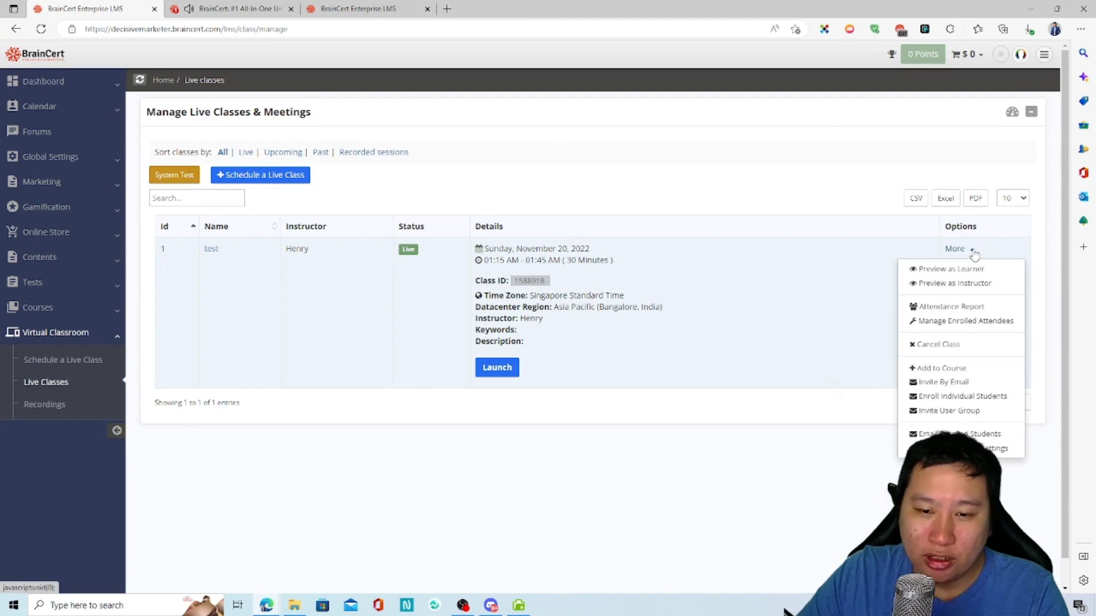
{"action": "left_click", "coordinate": [974, 254]}
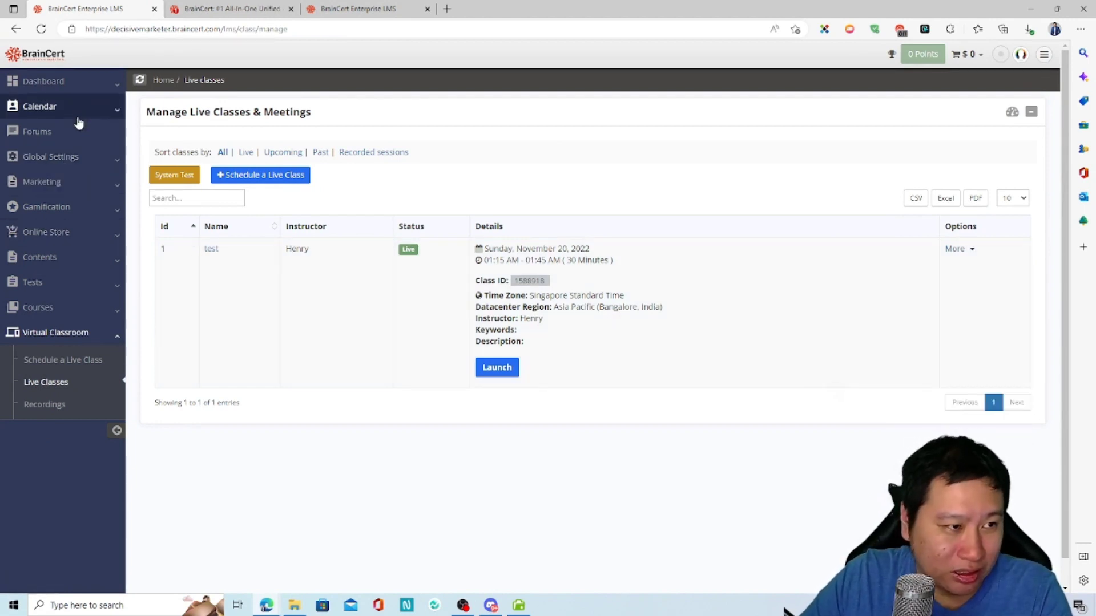
{"action": "left_click", "coordinate": [87, 83]}
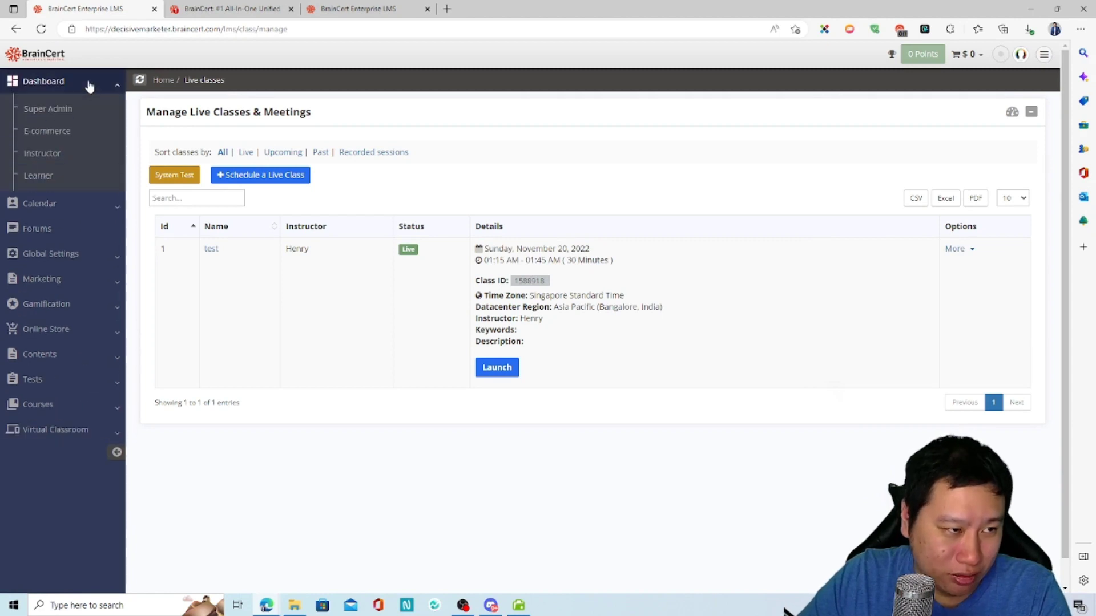
{"action": "left_click", "coordinate": [79, 305]}
{"action": "left_click", "coordinate": [69, 181]}
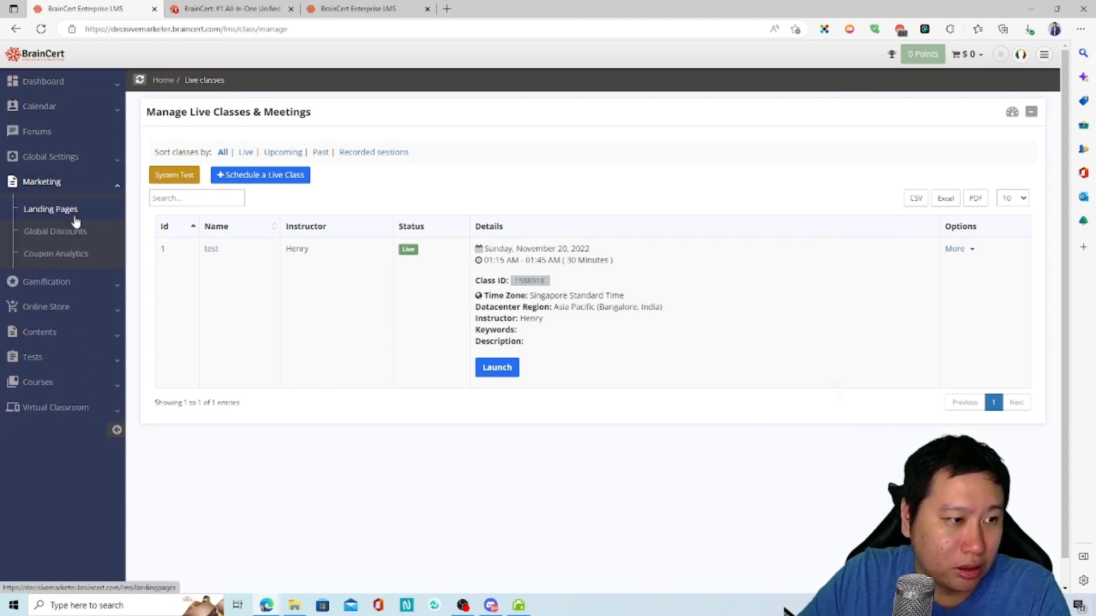
{"action": "left_click", "coordinate": [78, 160]}
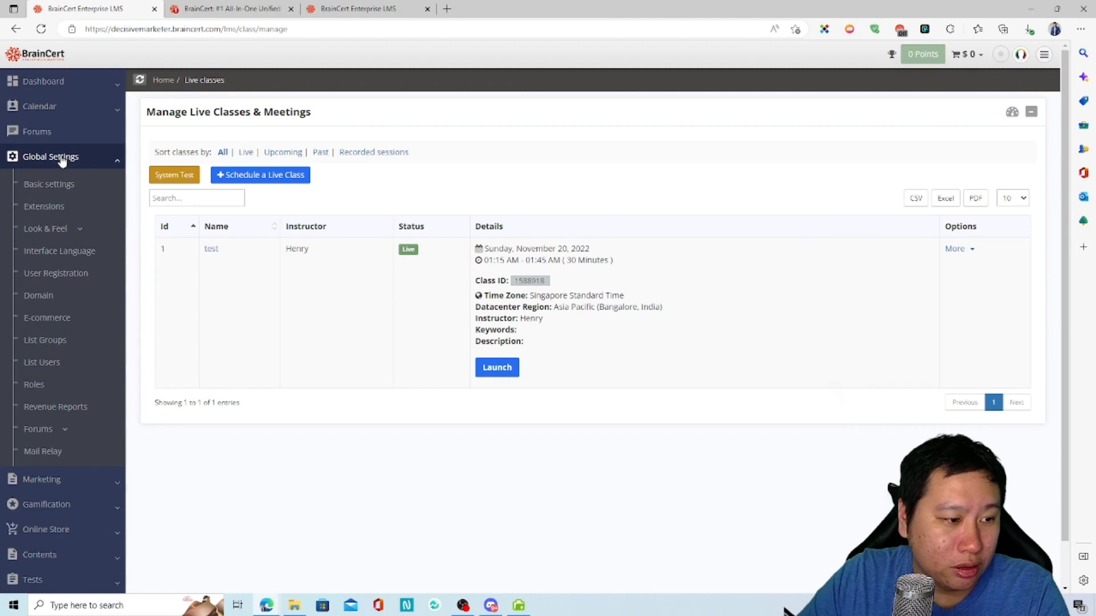
{"action": "left_click", "coordinate": [62, 159]}
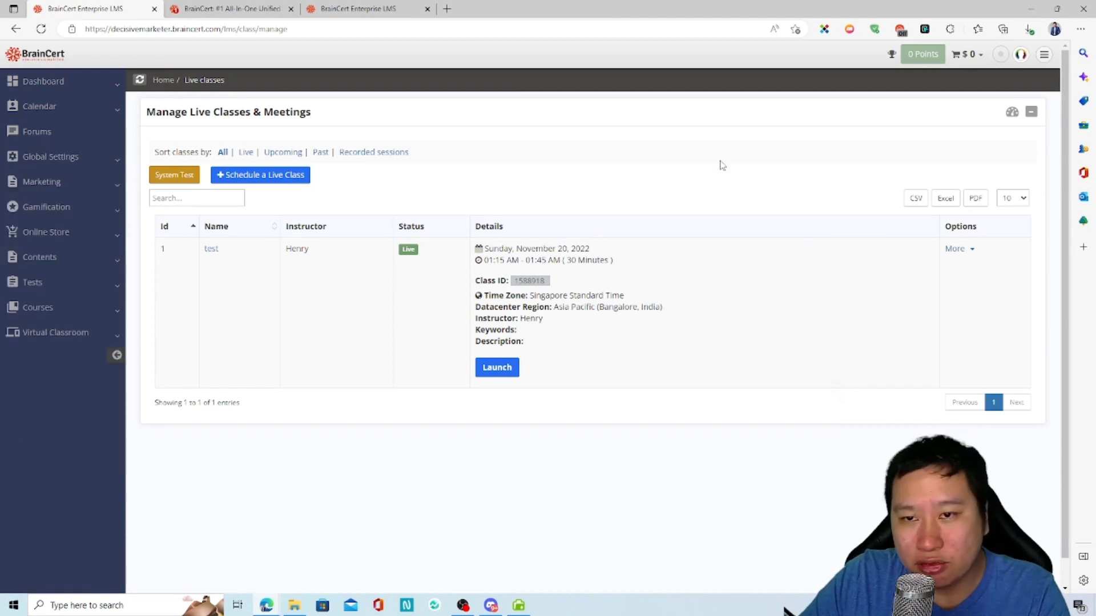